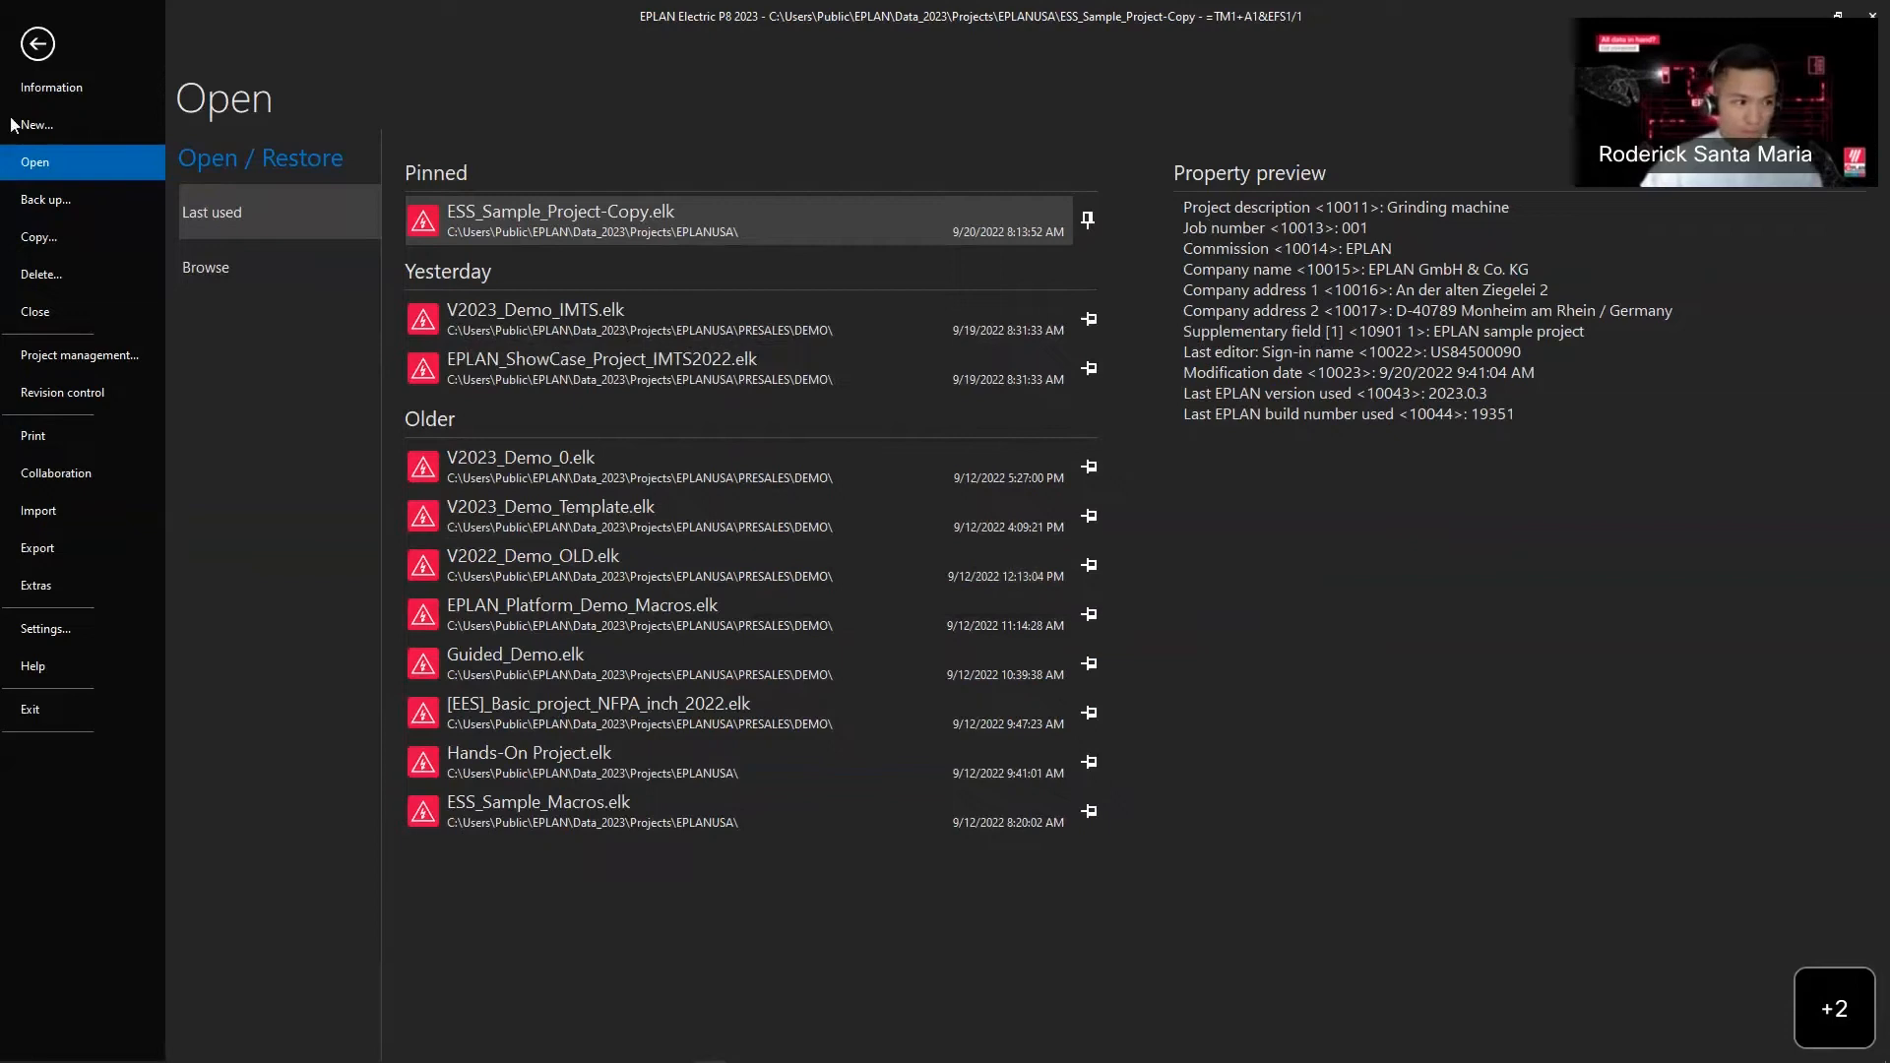
- Leave the file overview, switch to the PowerPoint slide show and advance to the "Custom Icons Inside Your Ribbon" slide
left_click(38, 44)
key("alt+Tab")
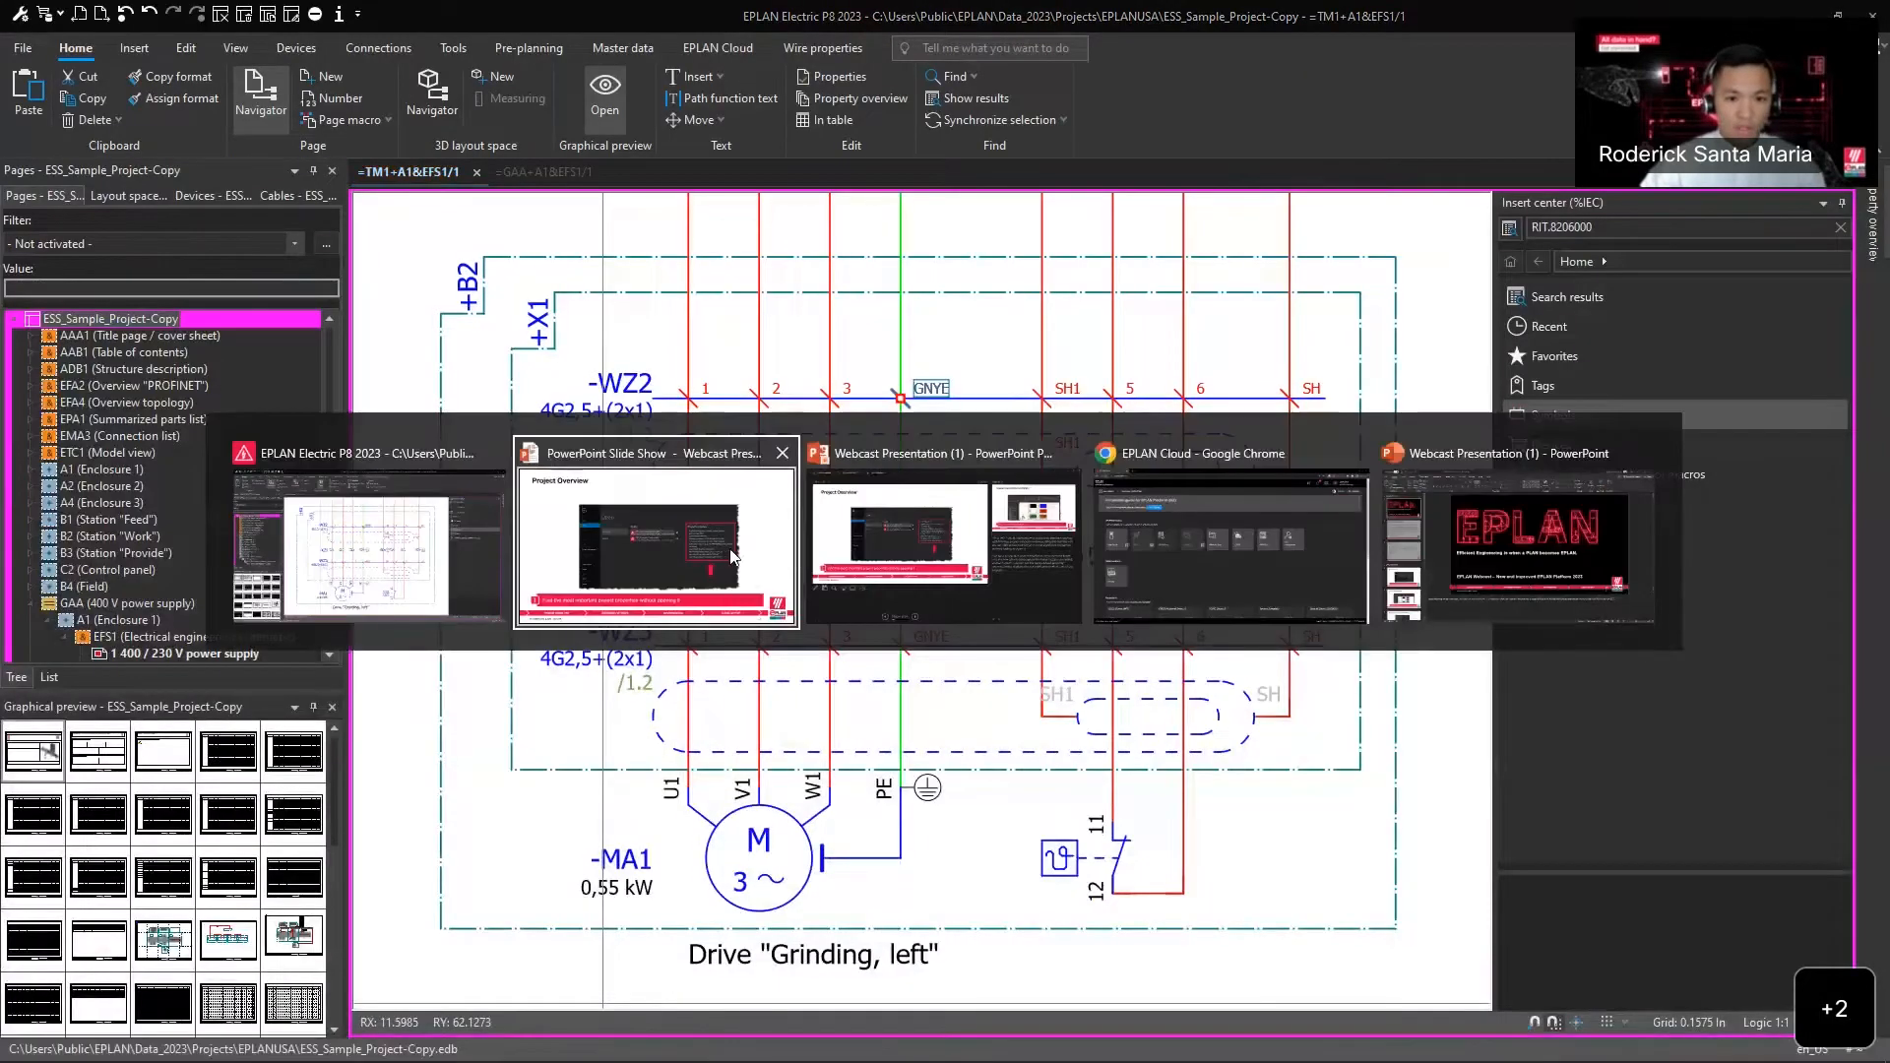
key("Right")
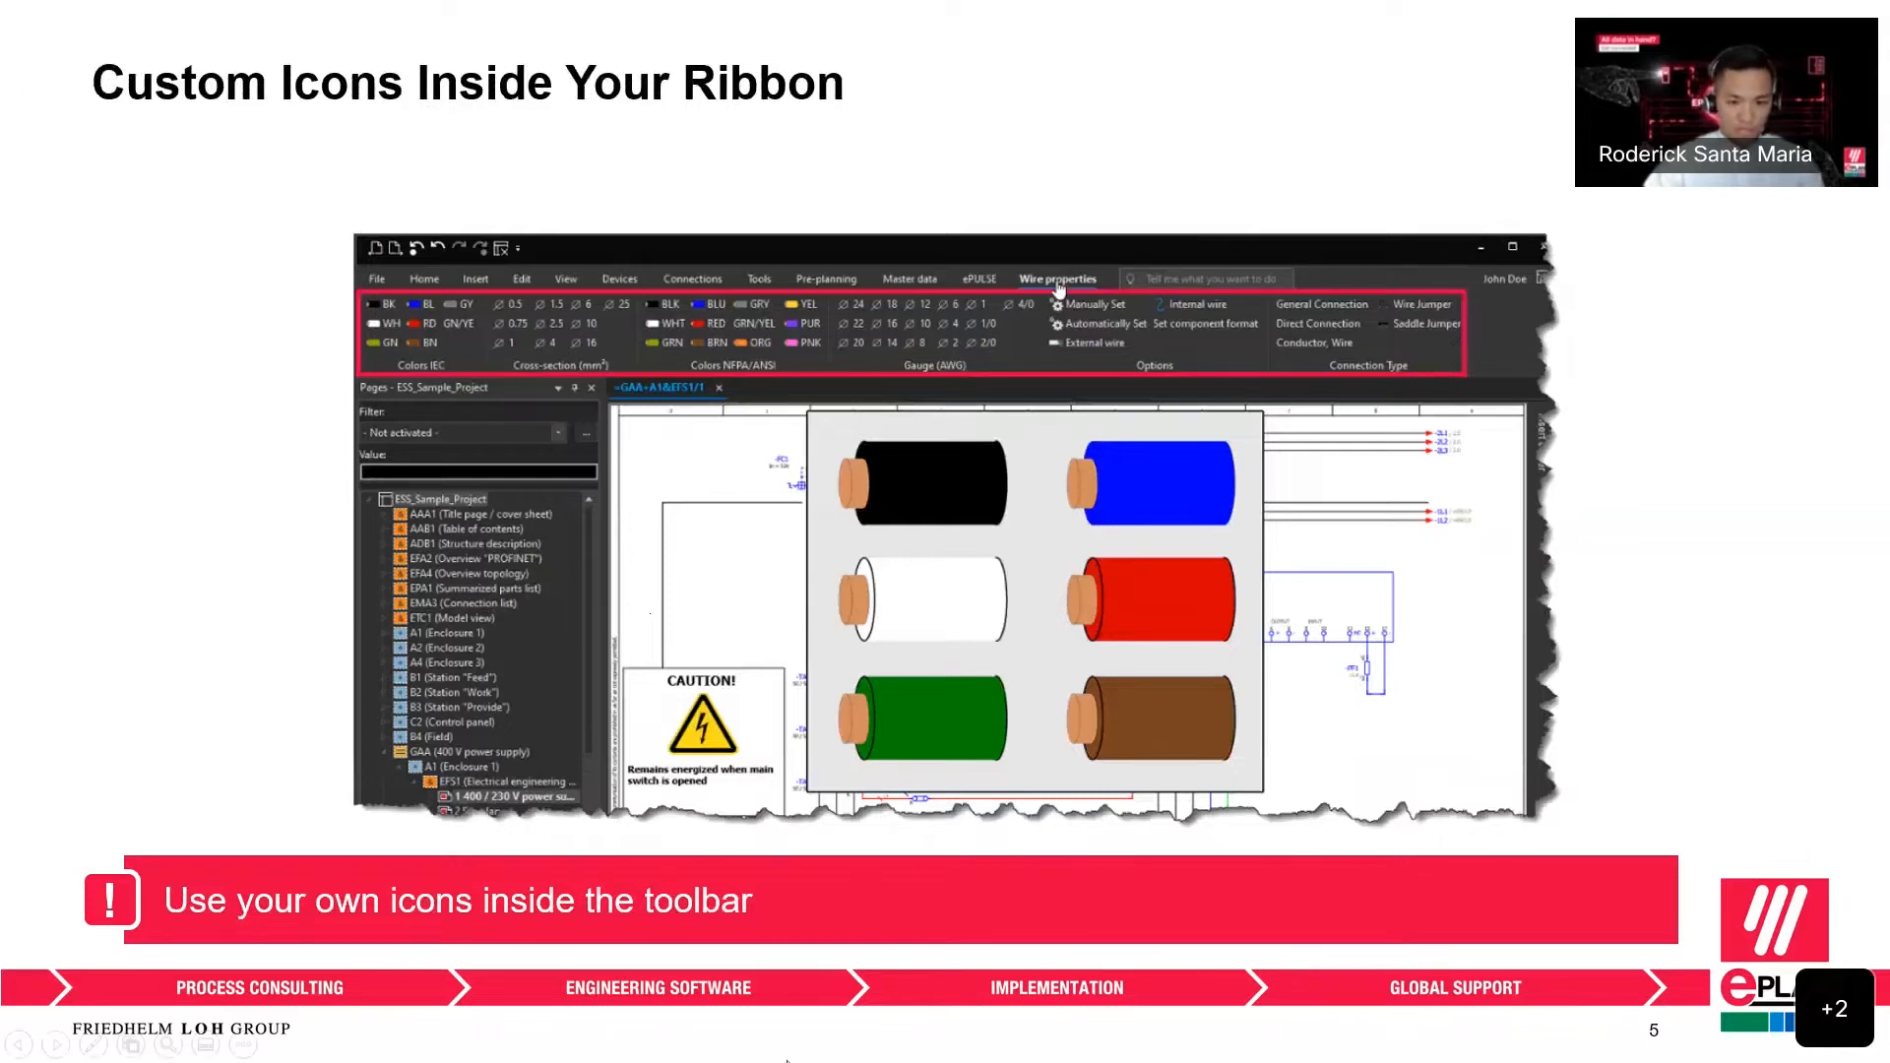
- Switch to EPLAN Electric P8, show the Wire properties commands and open the ribbon customization
key("alt+Tab")
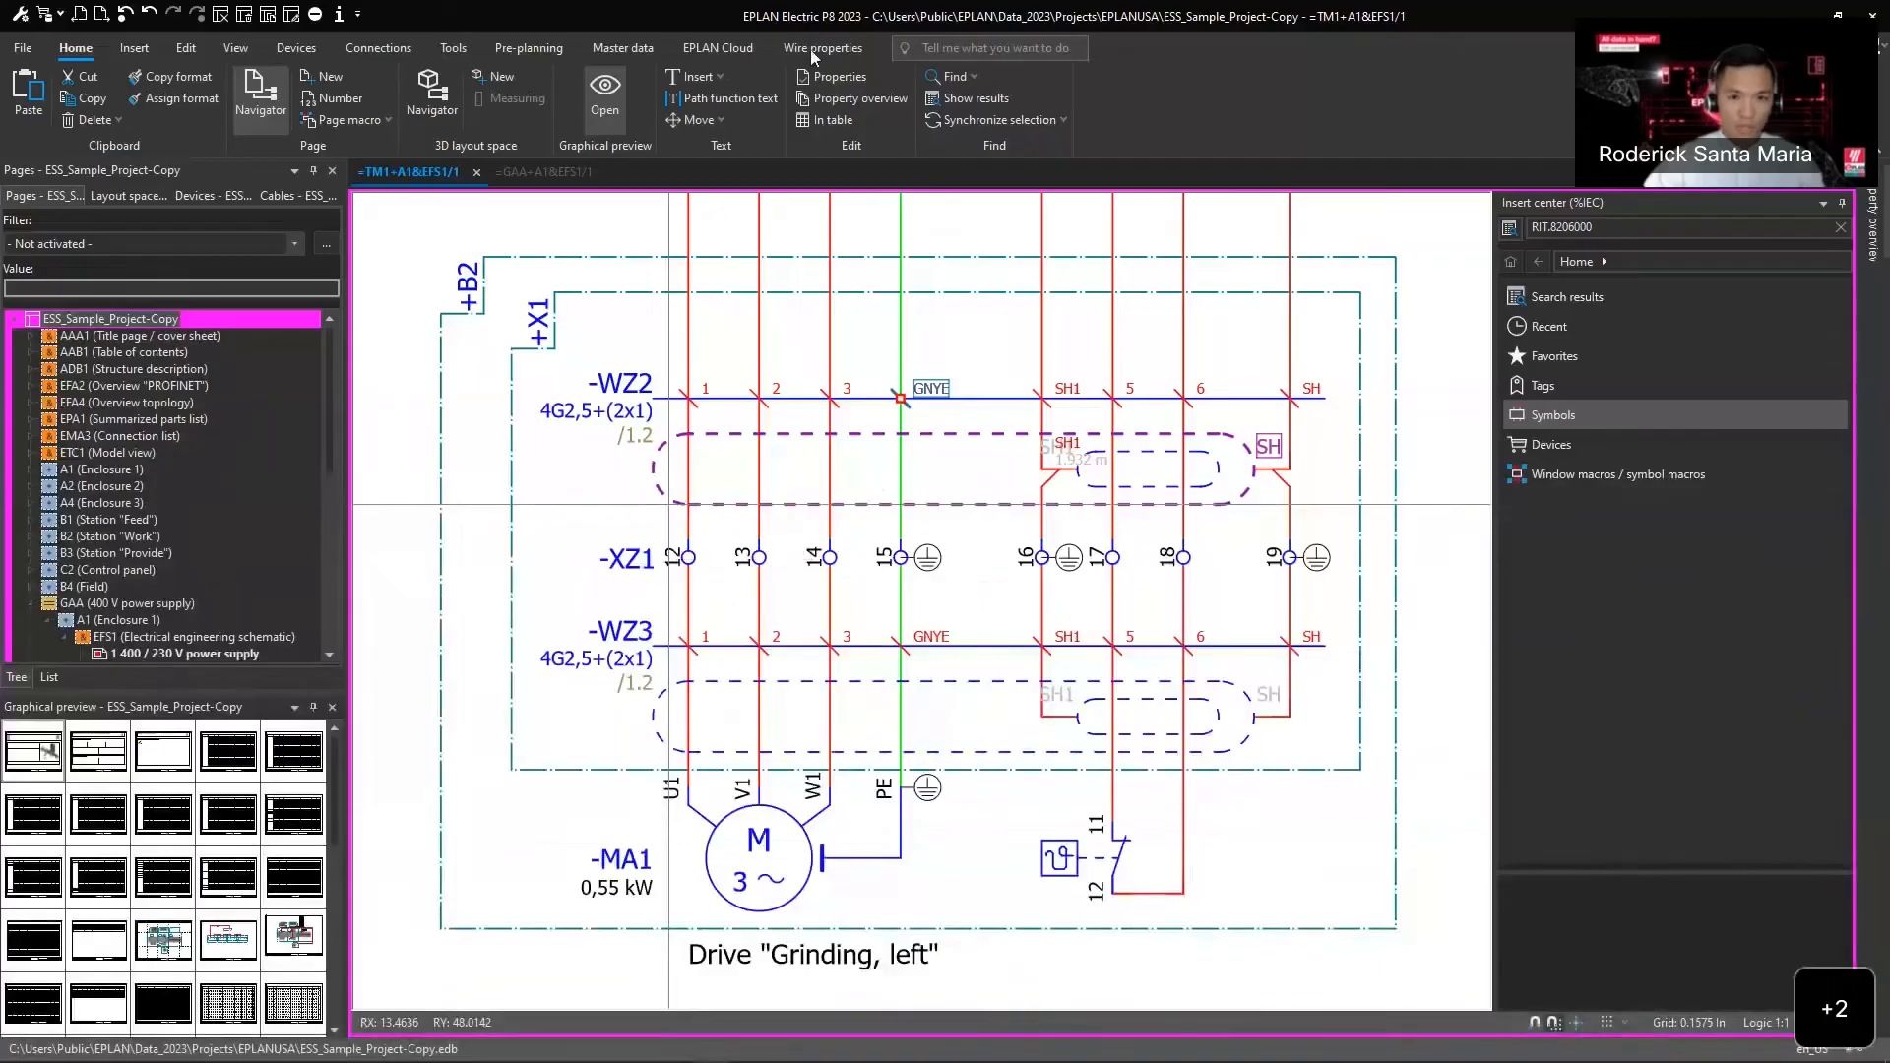
left_click(813, 49)
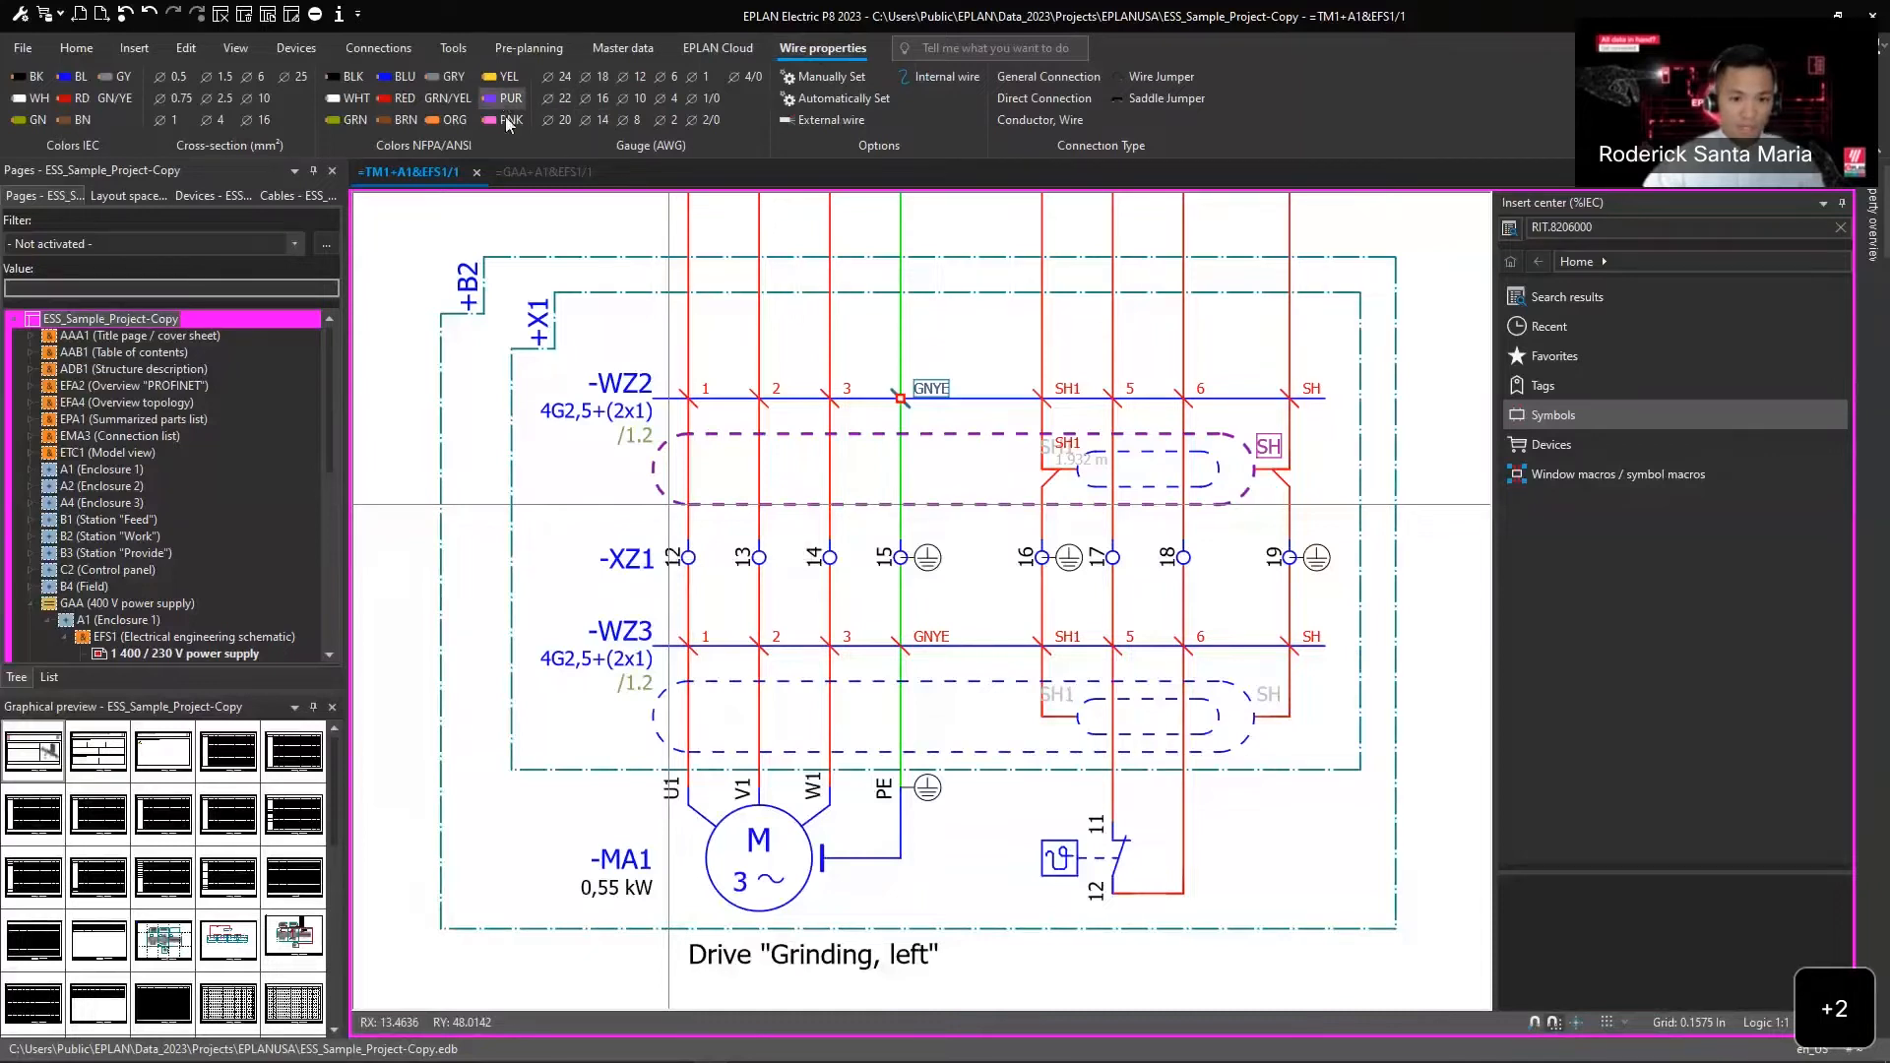
right_click(1274, 100)
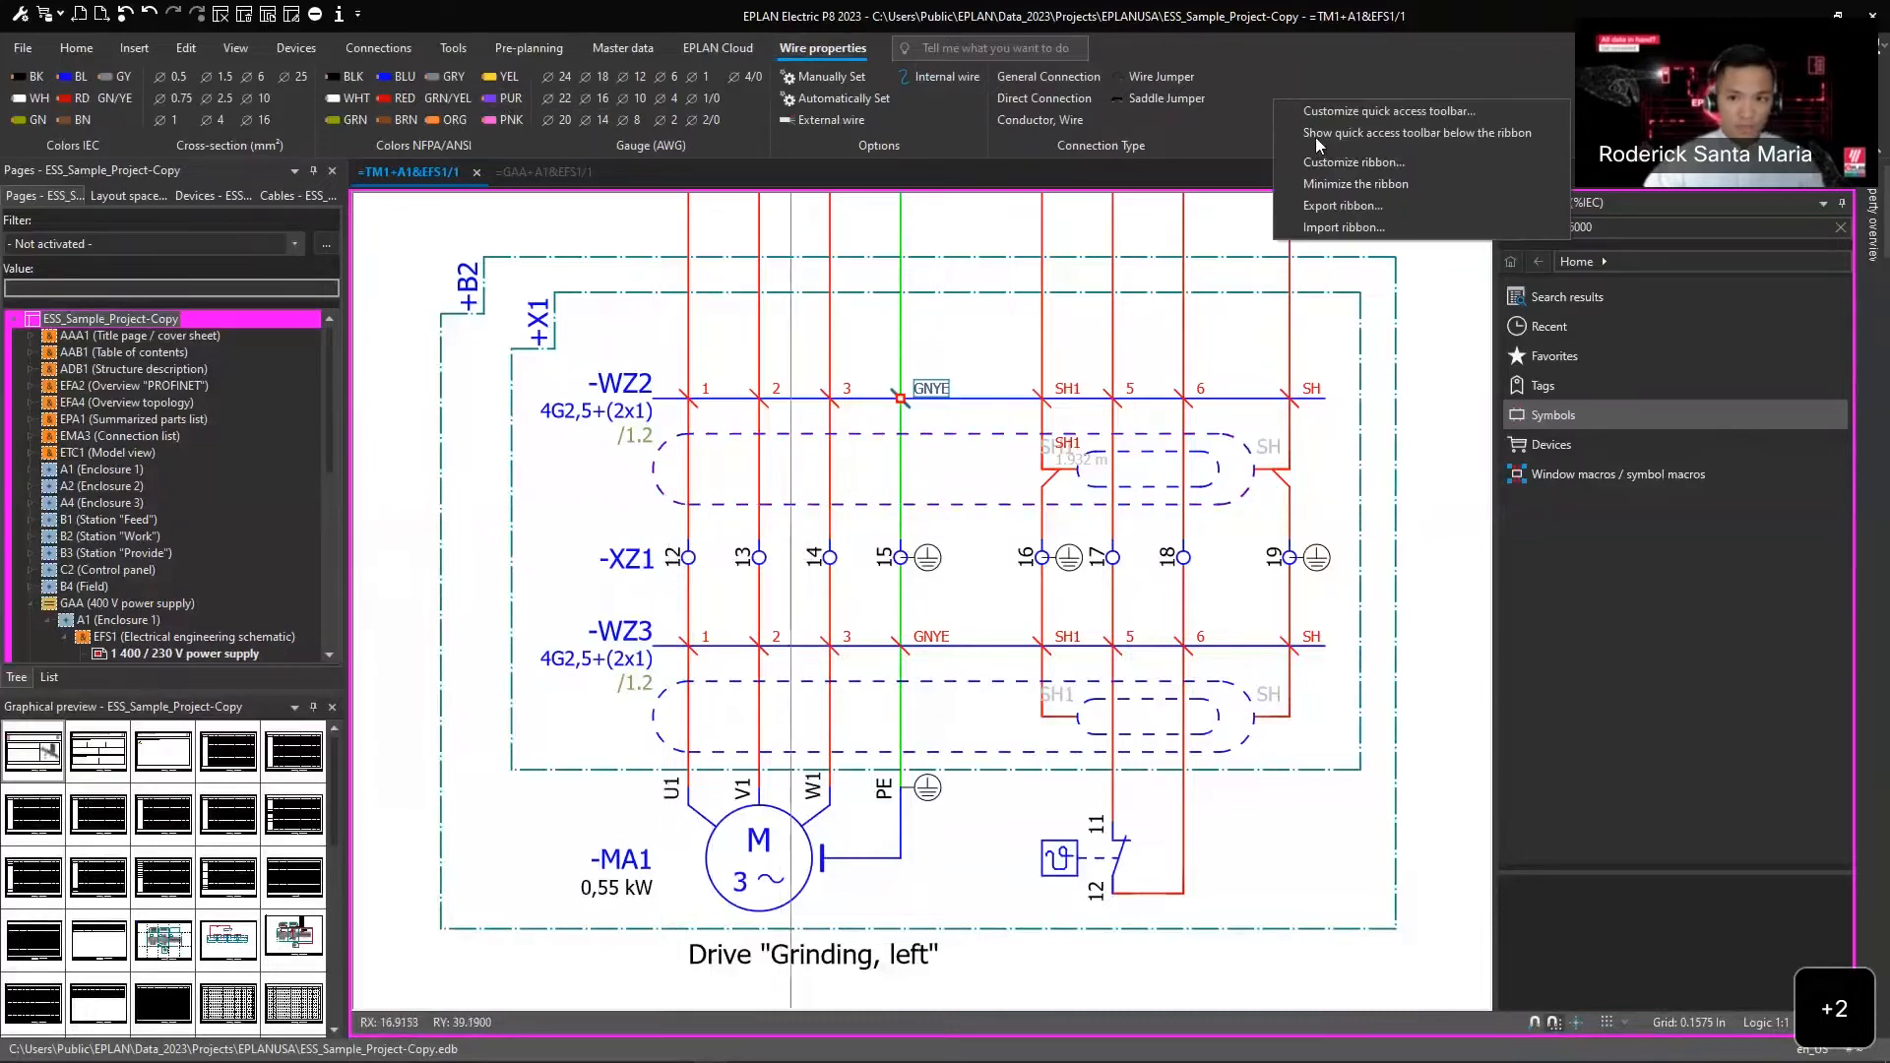
left_click(1363, 164)
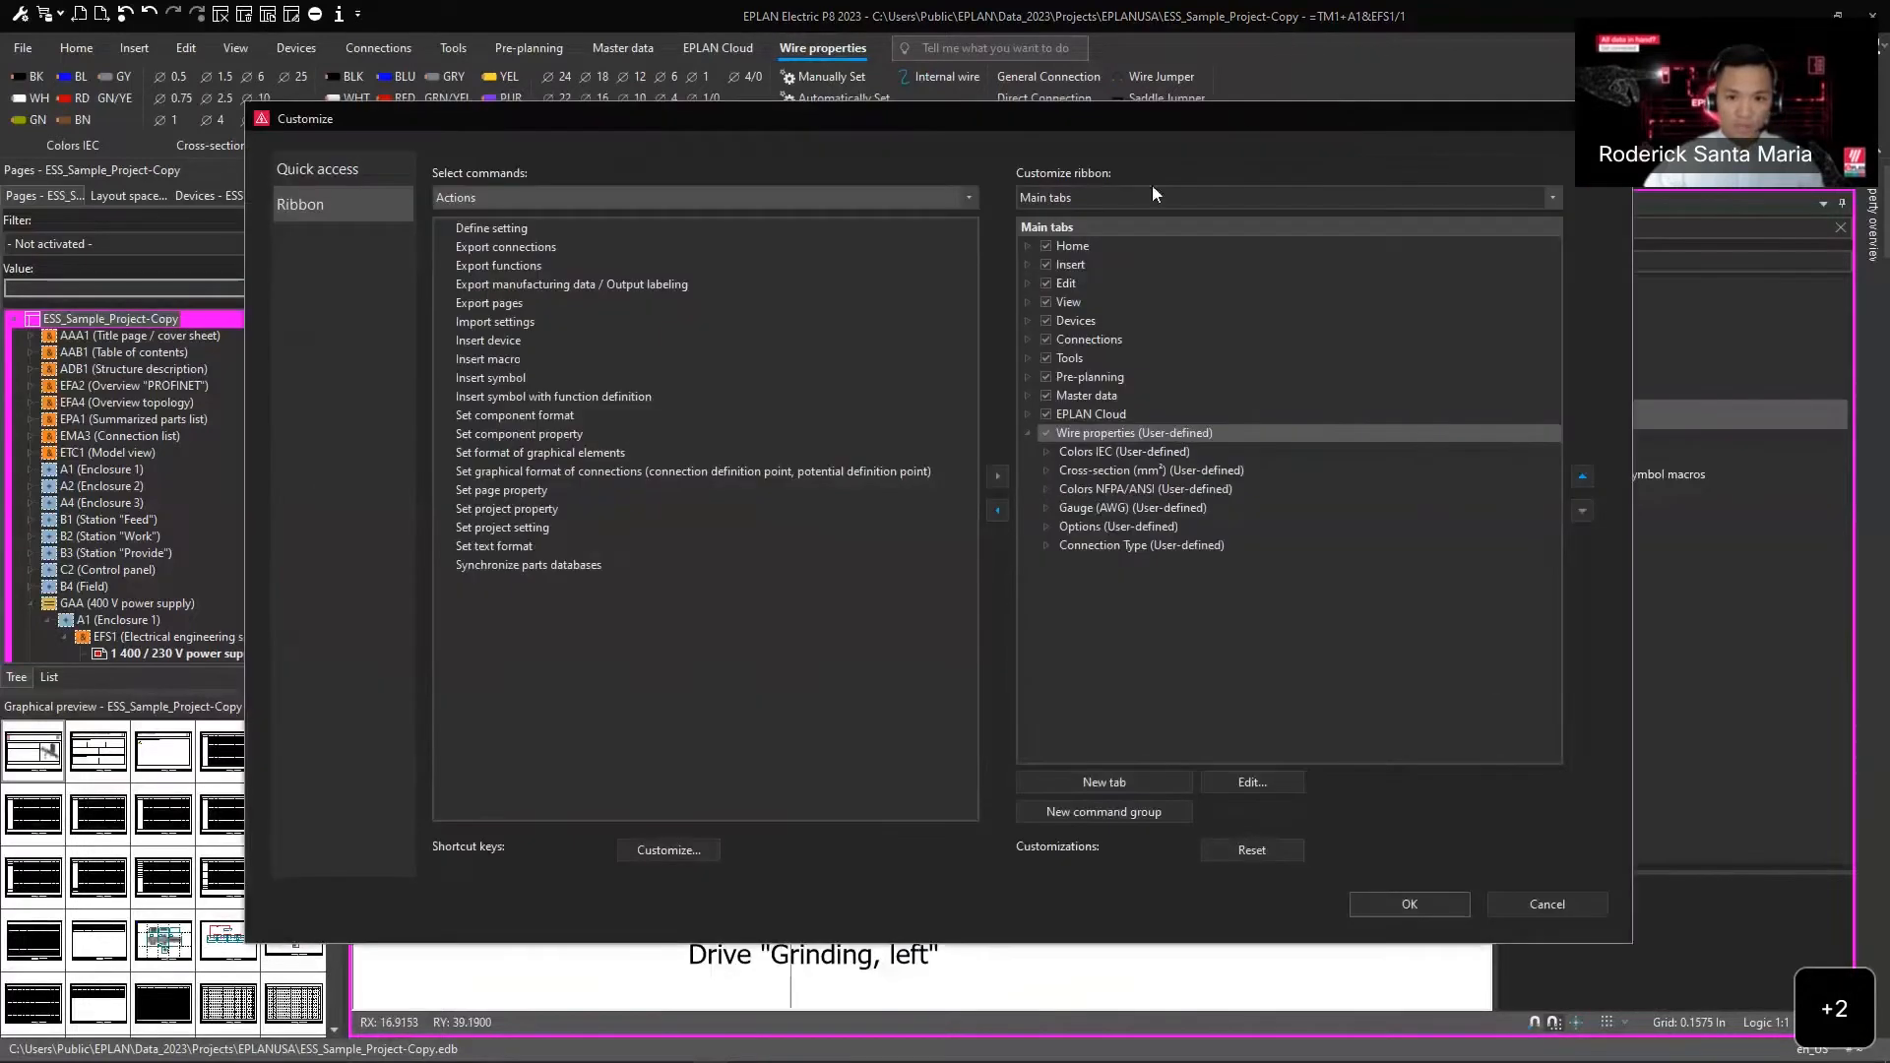
- Examine the icon choices and command line of the BK command in the Colors IEC group, leaving them without changes
left_click(1046, 451)
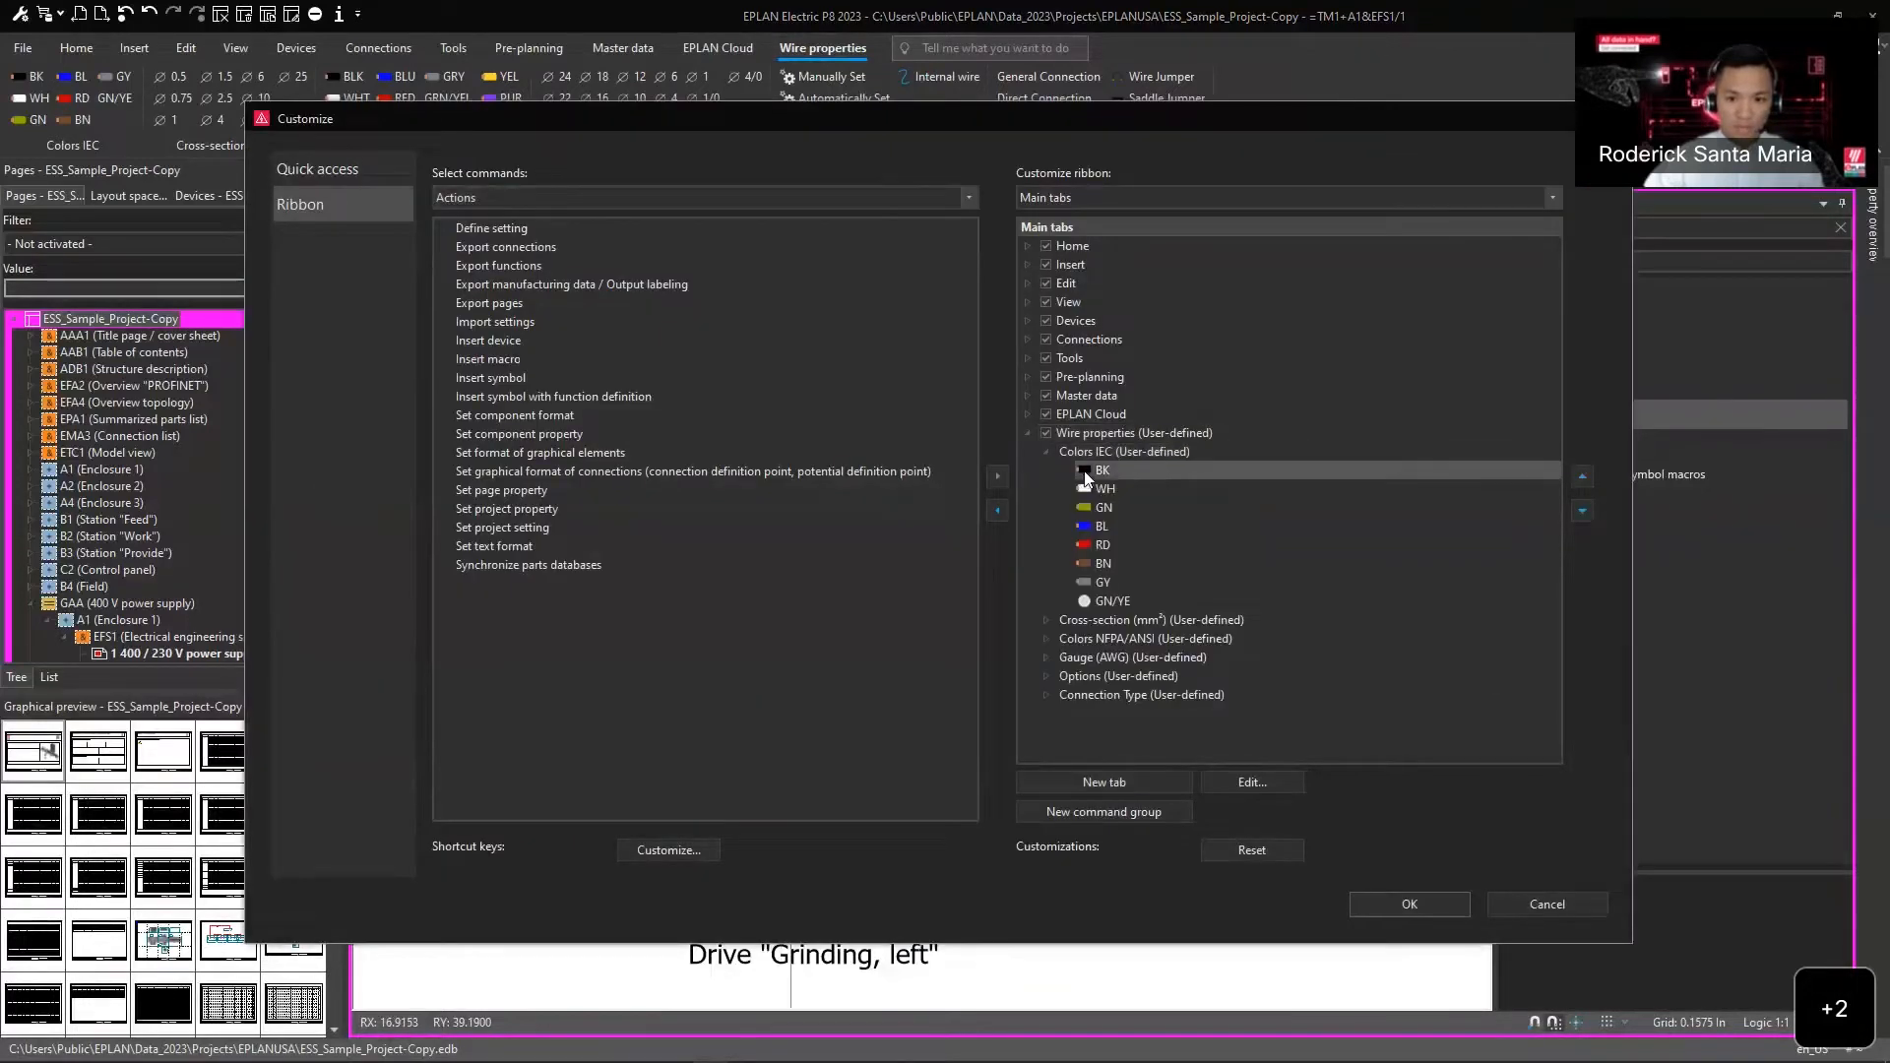
right_click(1096, 470)
left_click(1152, 531)
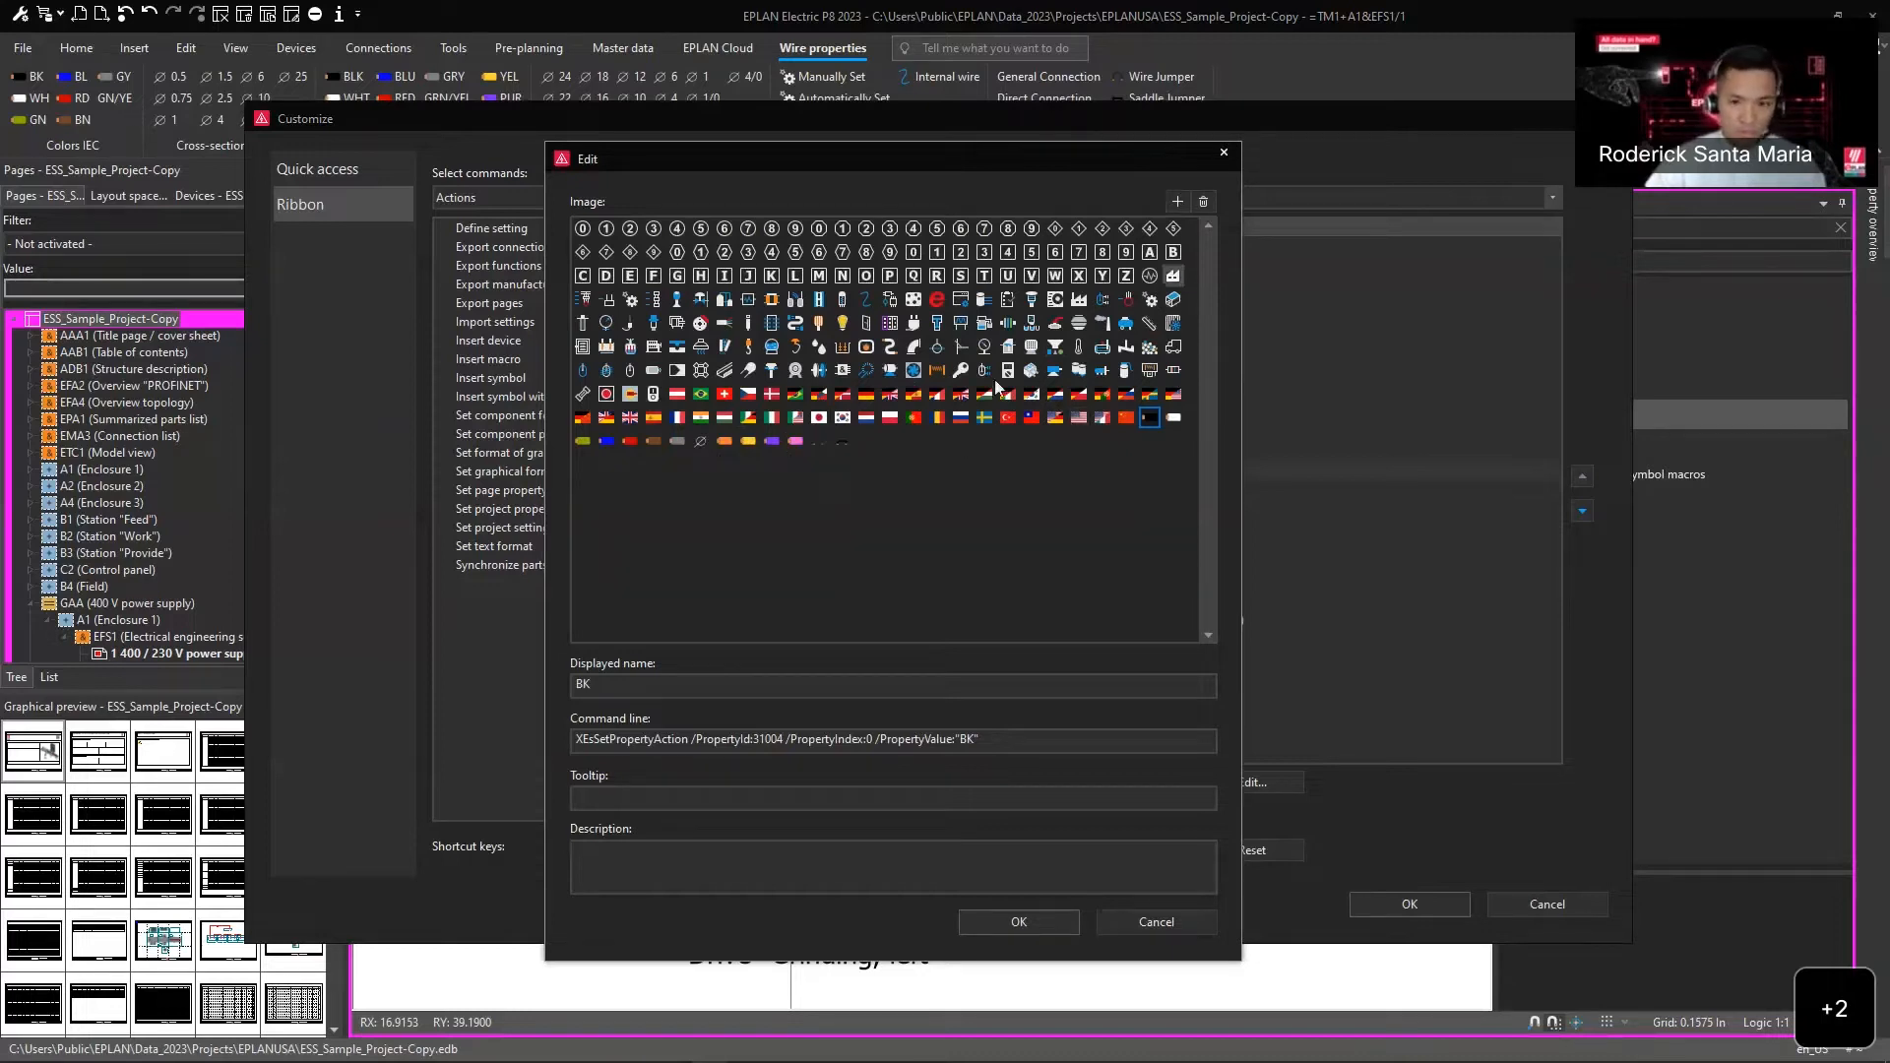
left_click(1223, 152)
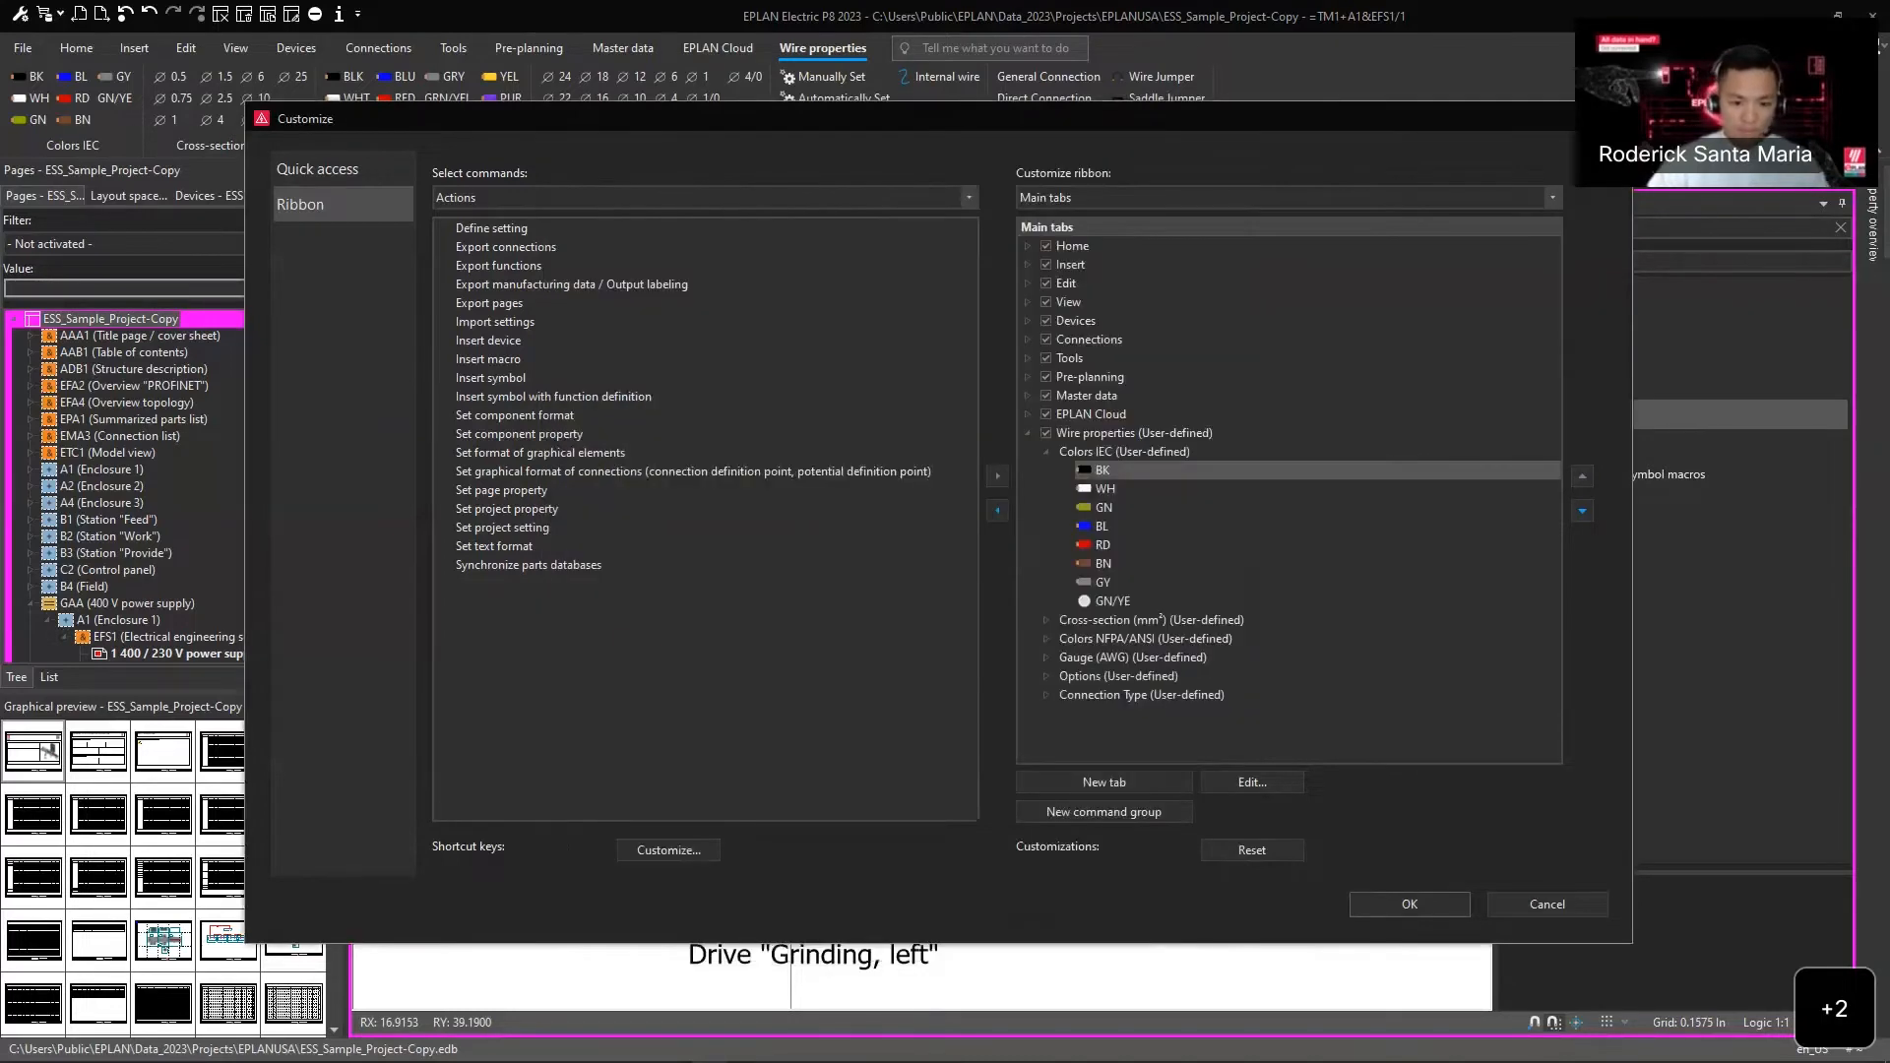
- Switch to the PowerPoint slide show and advance through the "External Documents and Designation Combined" slides
key("alt+Tab")
key("Right")
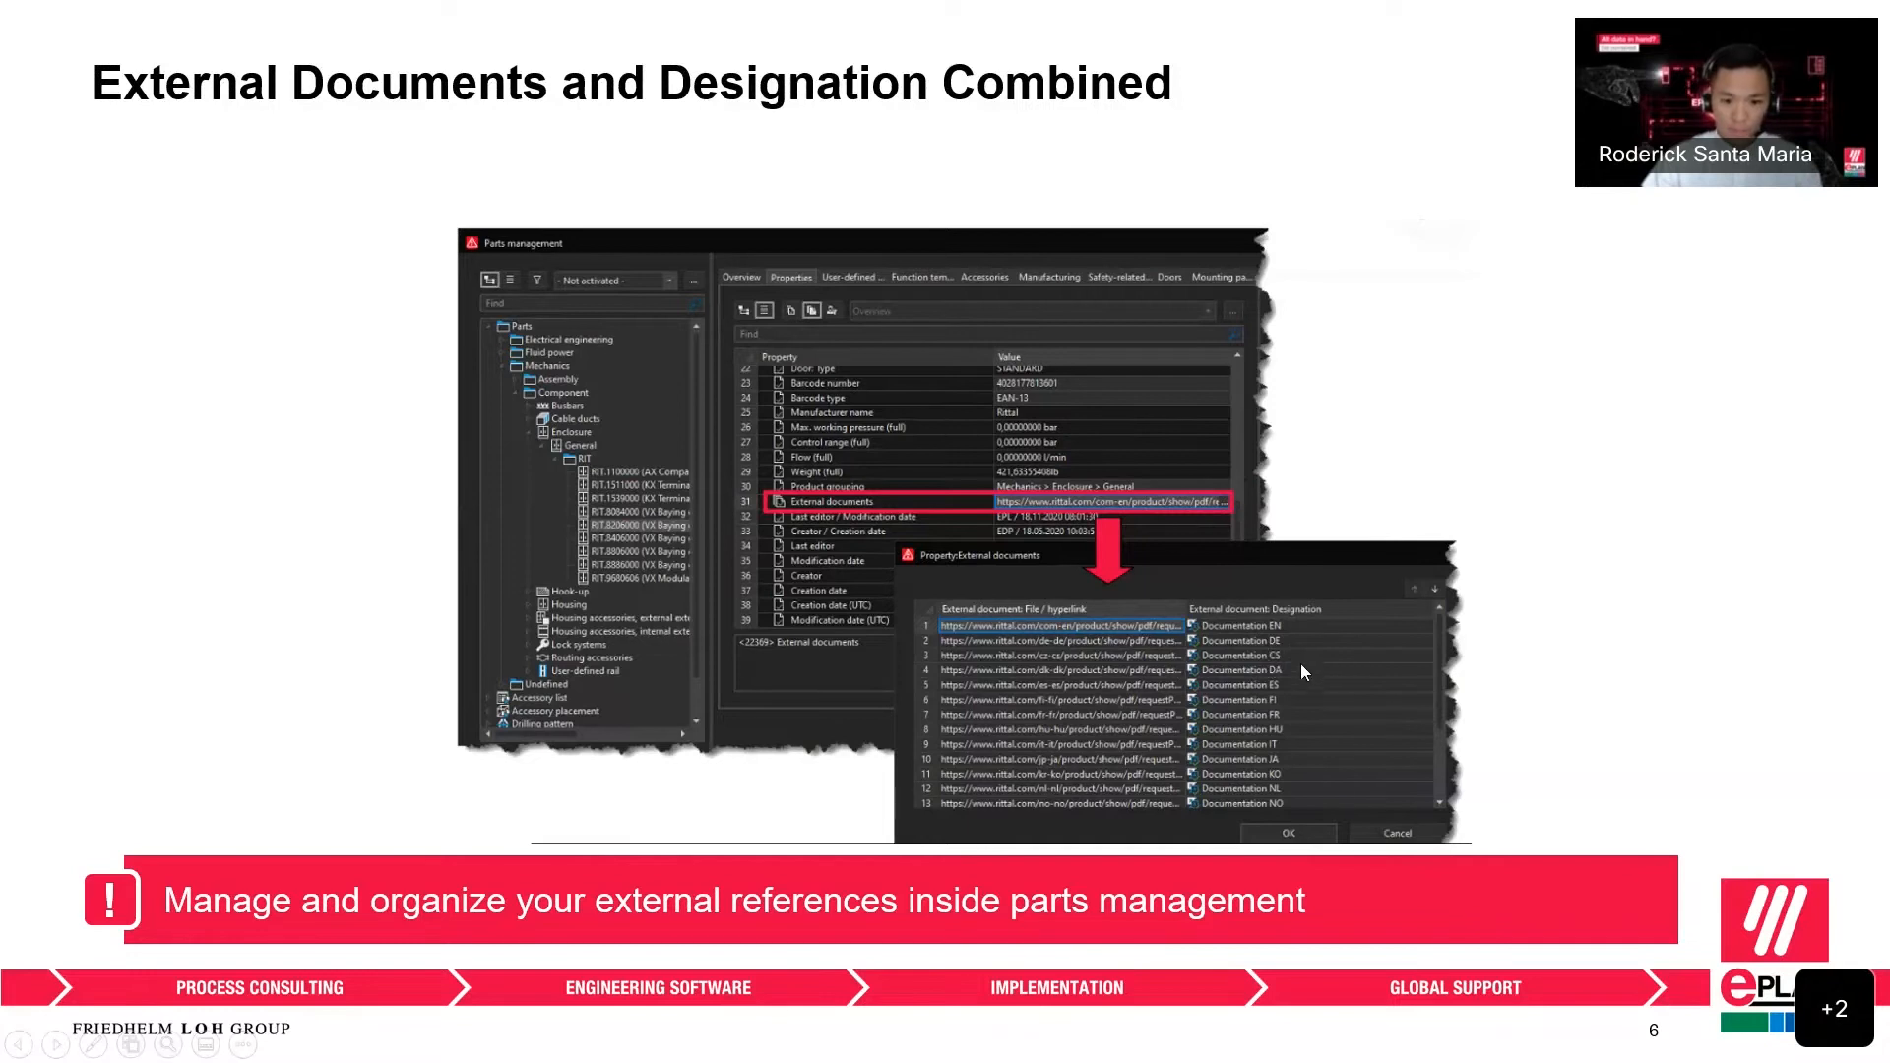
key("Right")
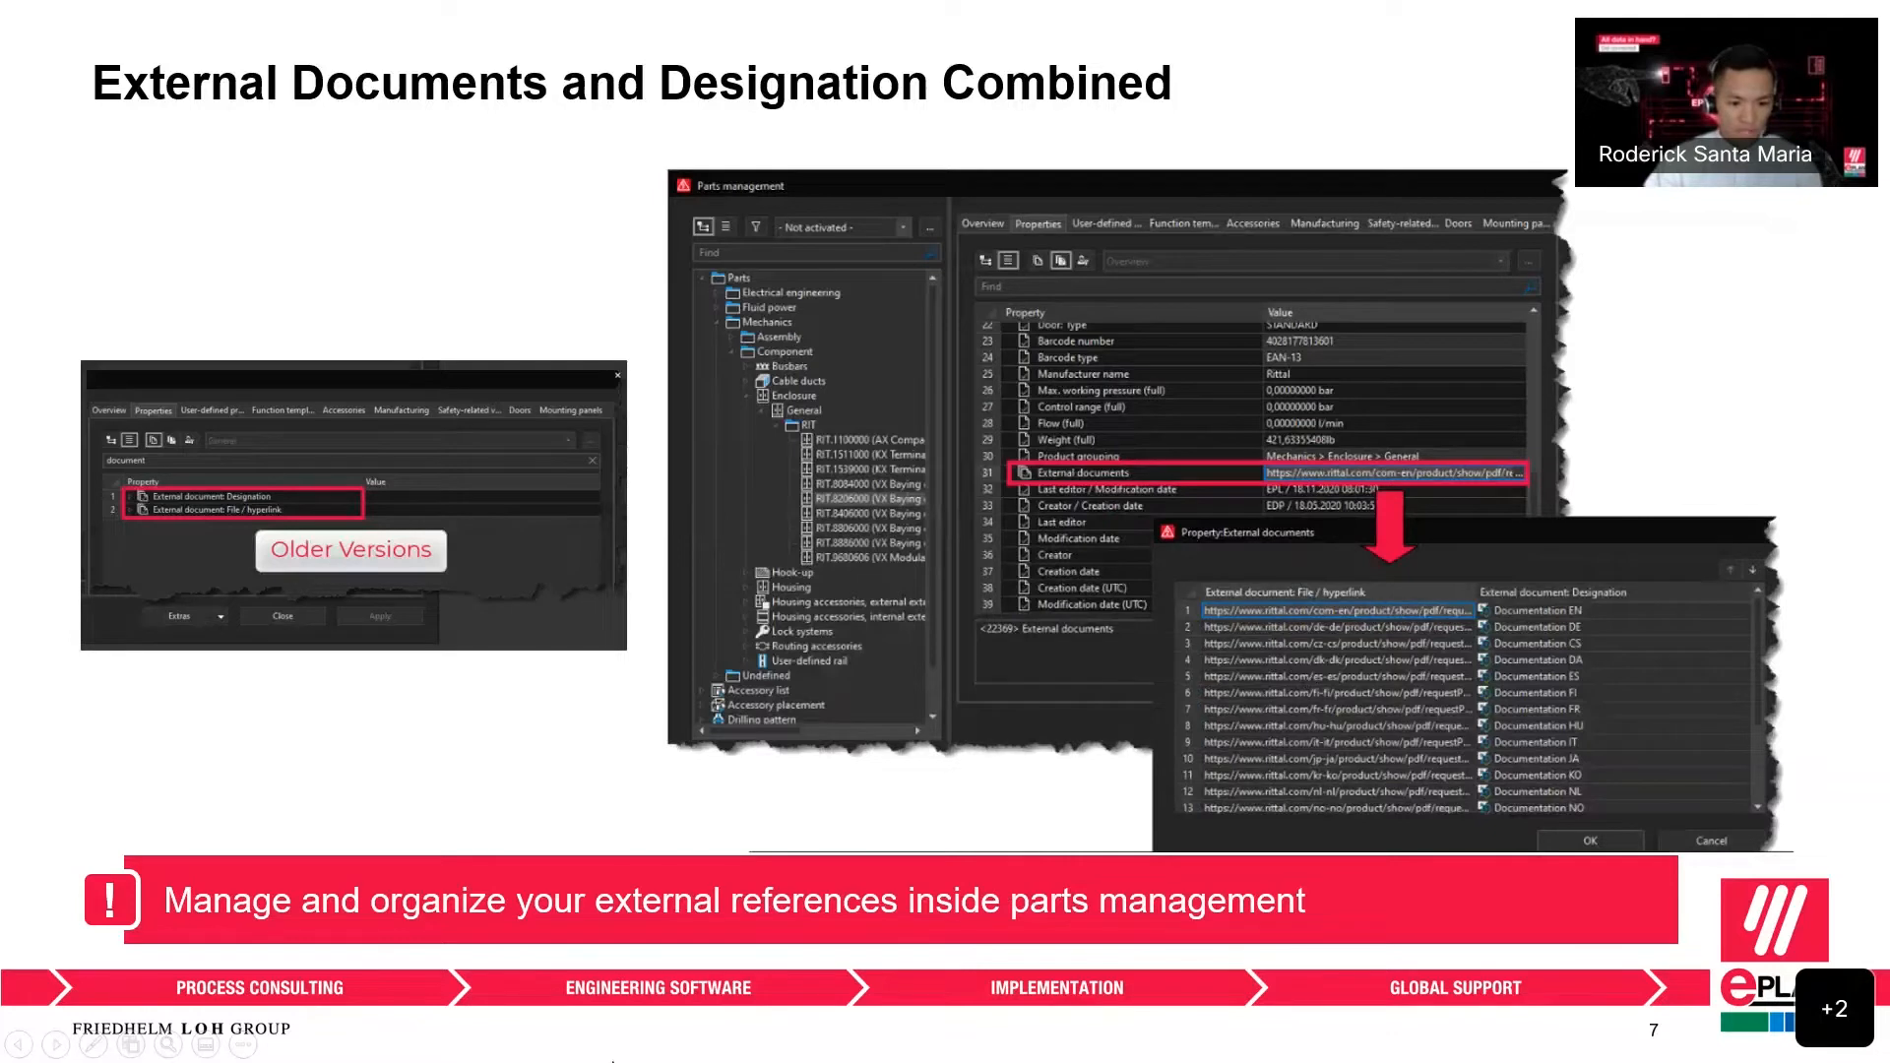
- Return to EPLAN Electric P8 and close the ribbon customization without changes
key("alt+Tab")
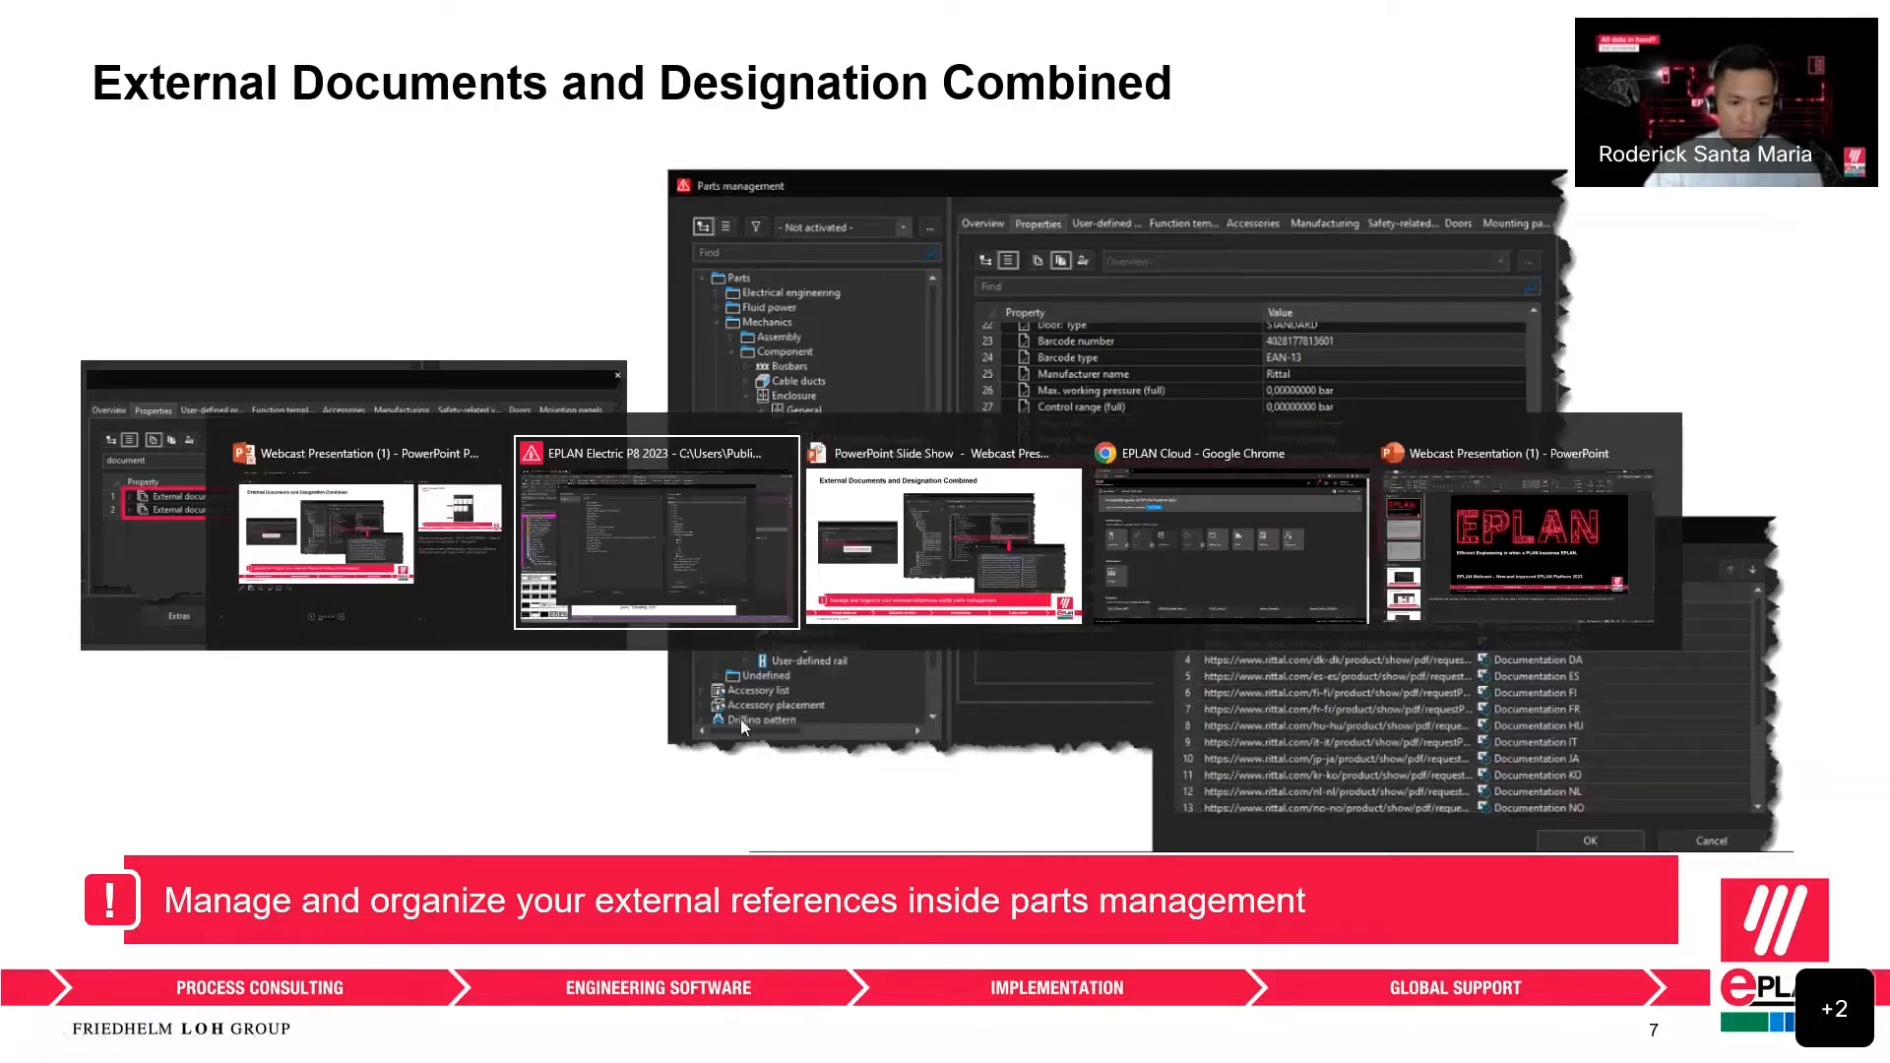
left_click(734, 543)
left_click(1611, 118)
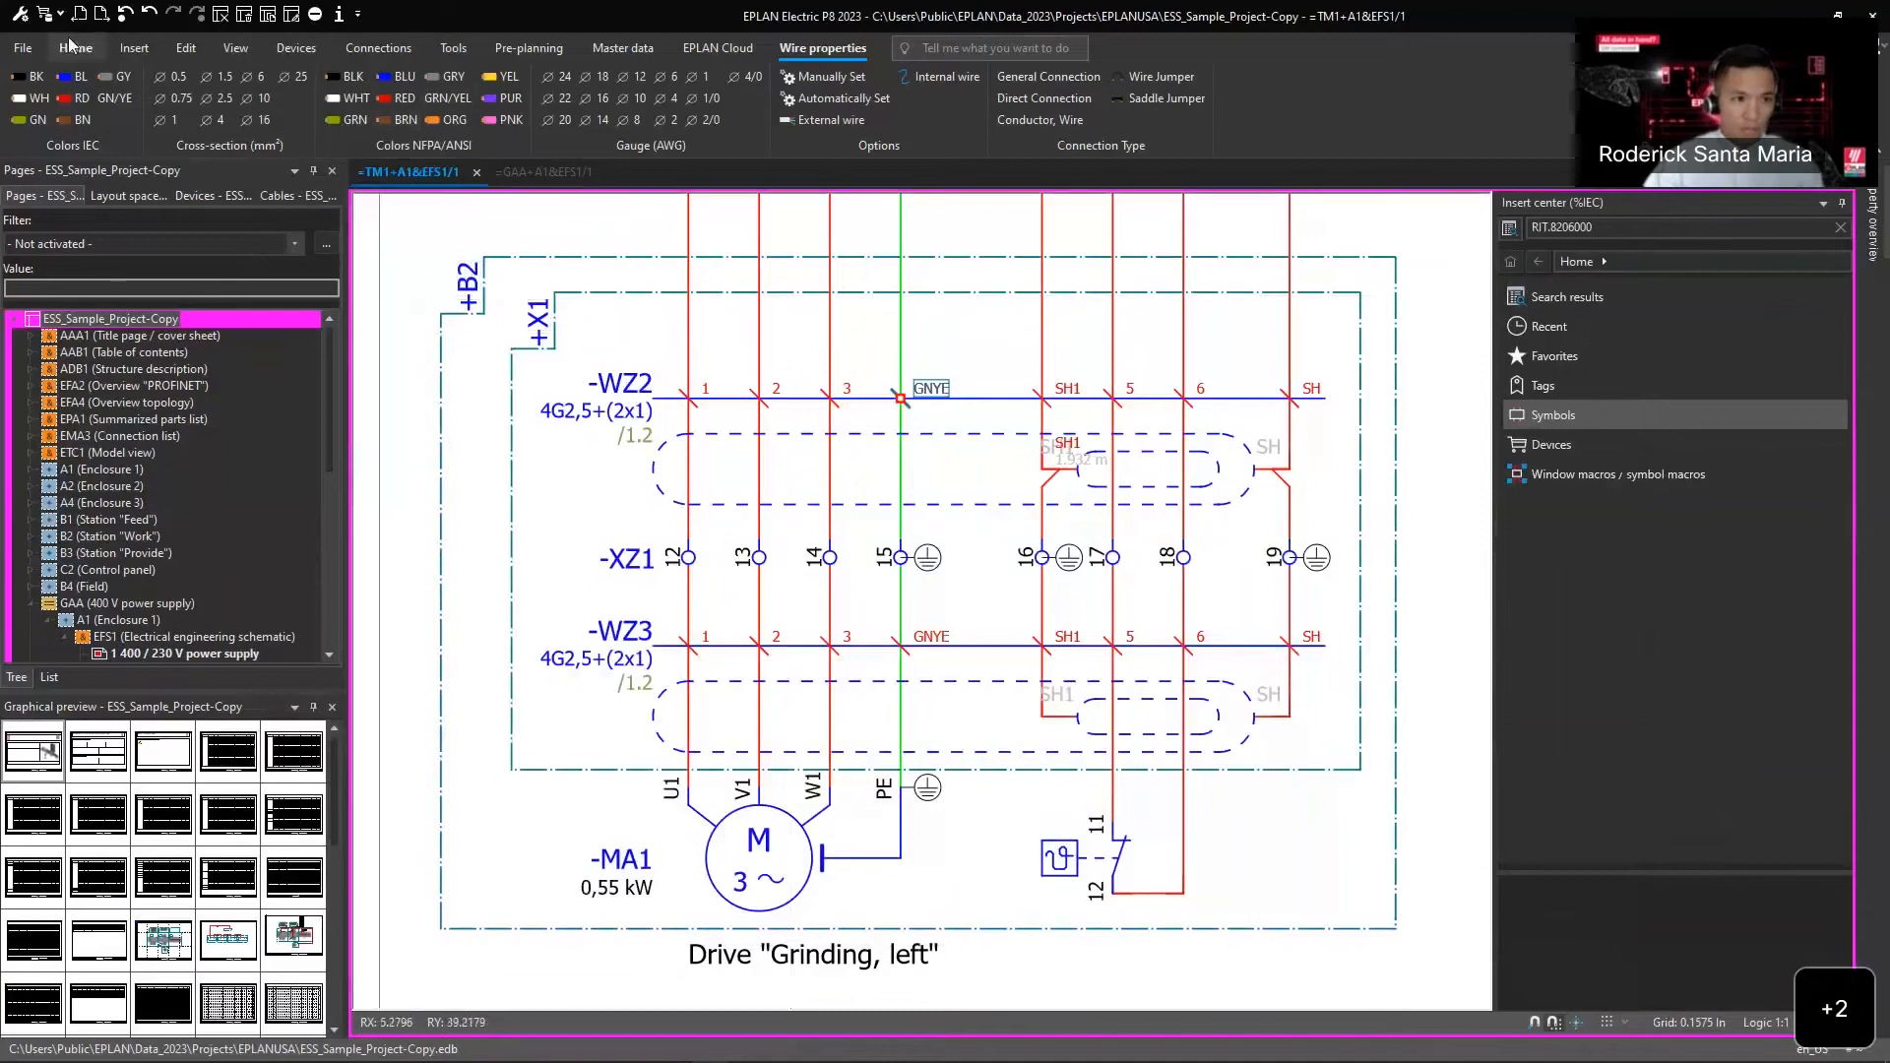
- Open parts management and search for the part RIT.8206000
left_click(44, 14)
left_click(383, 219)
type("RIT.")
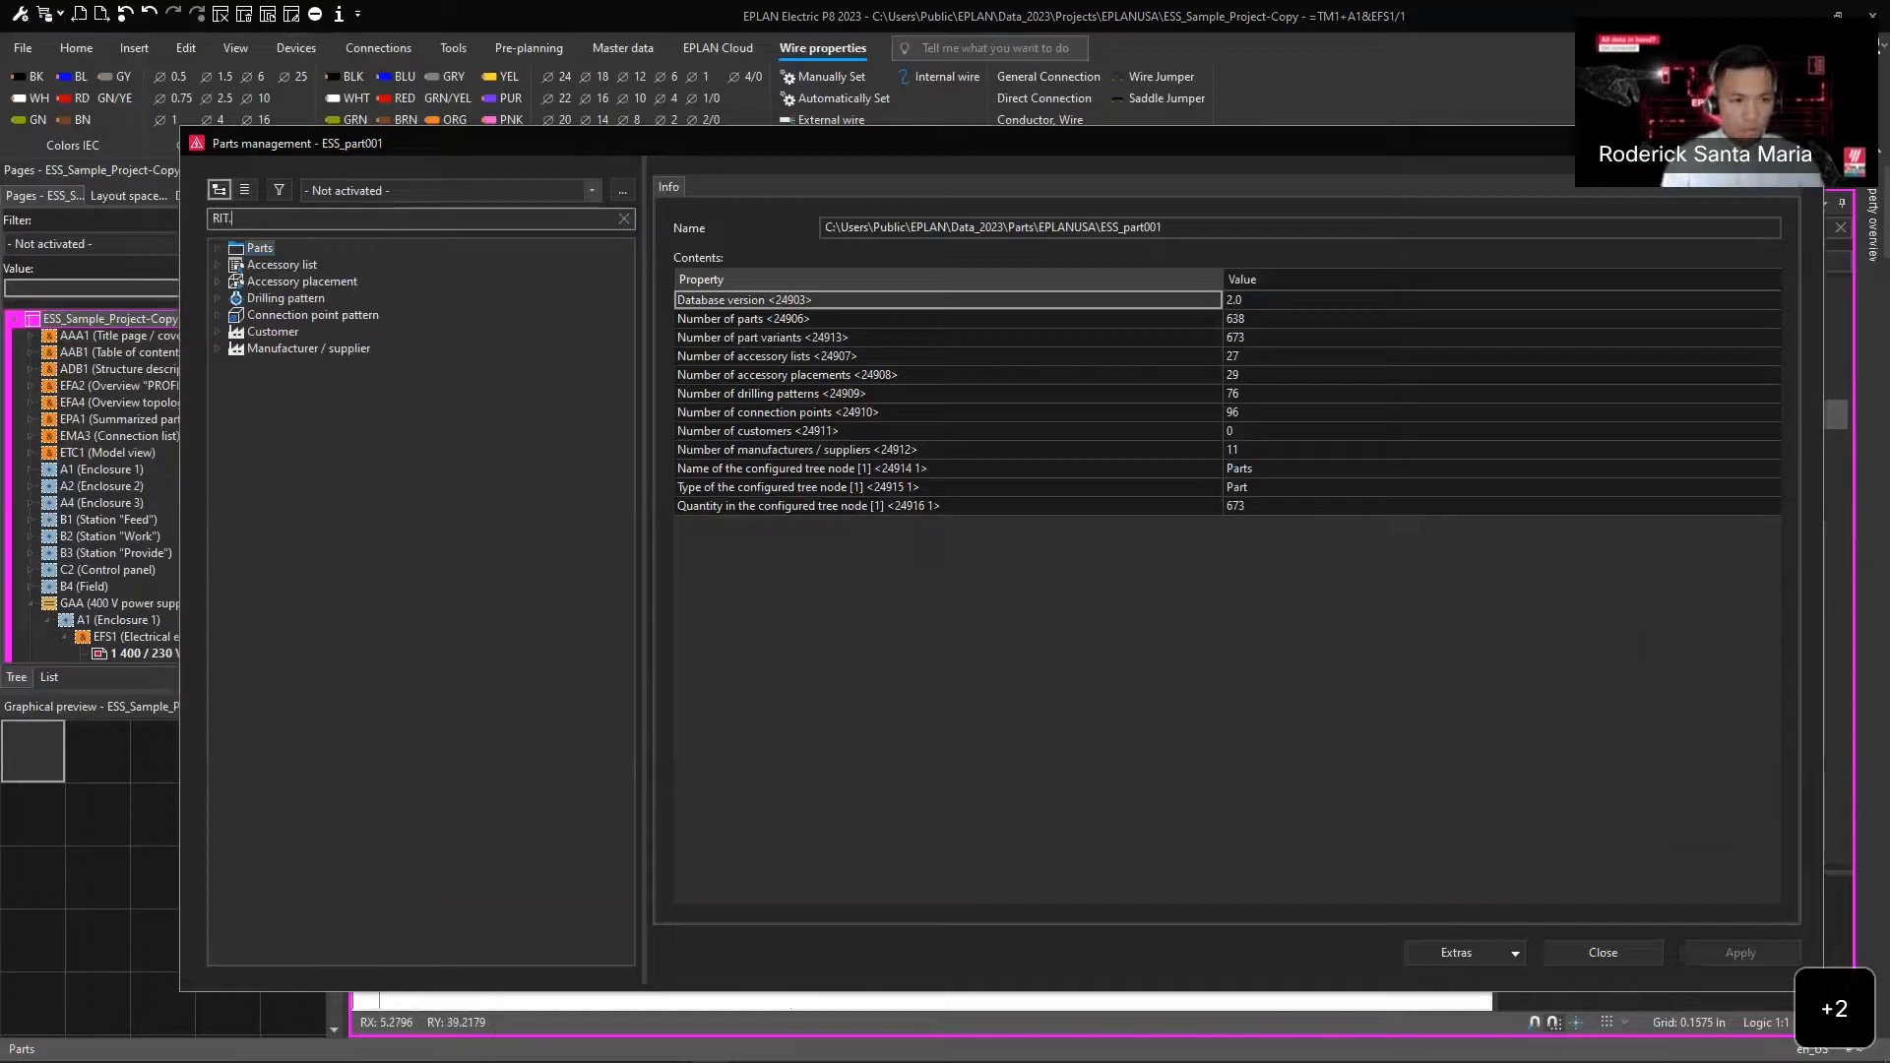
type("8206000")
key("Return")
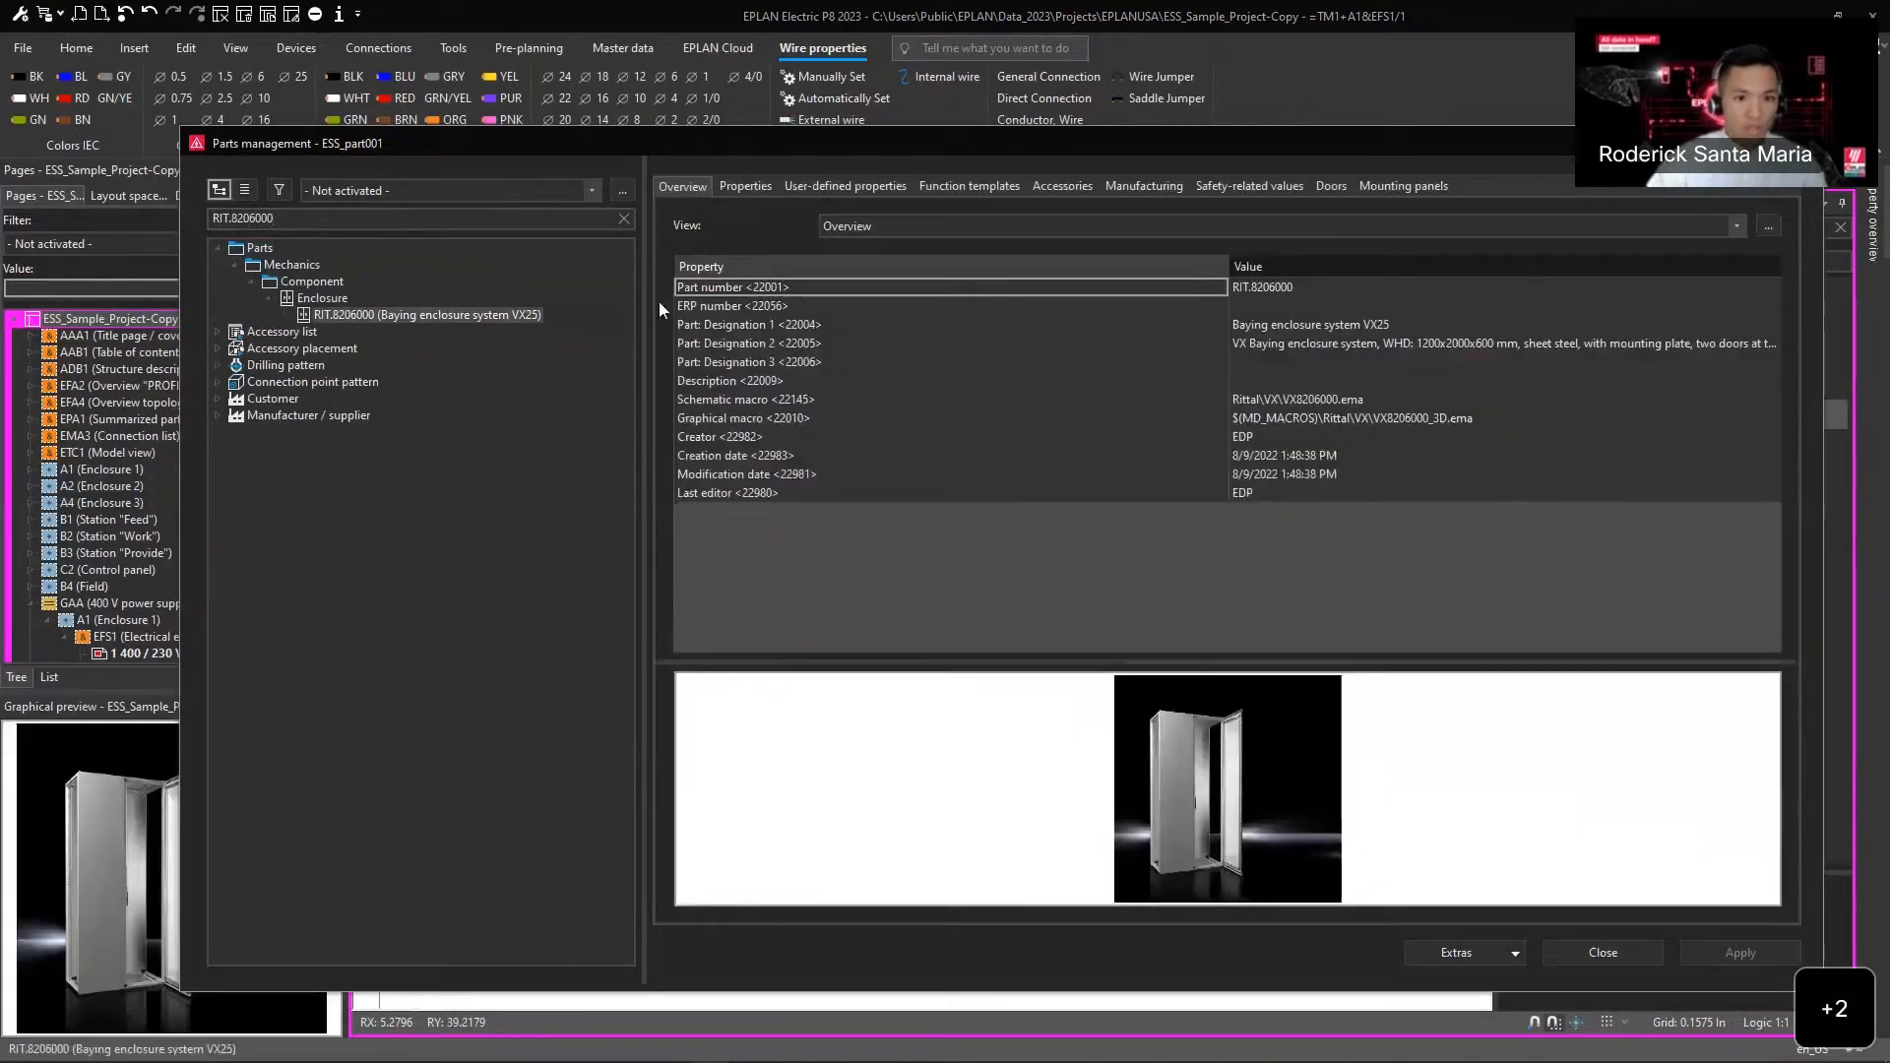
- Show the properties of the RIT.8206000 enclosure and filter them by "documents"
left_click(754, 186)
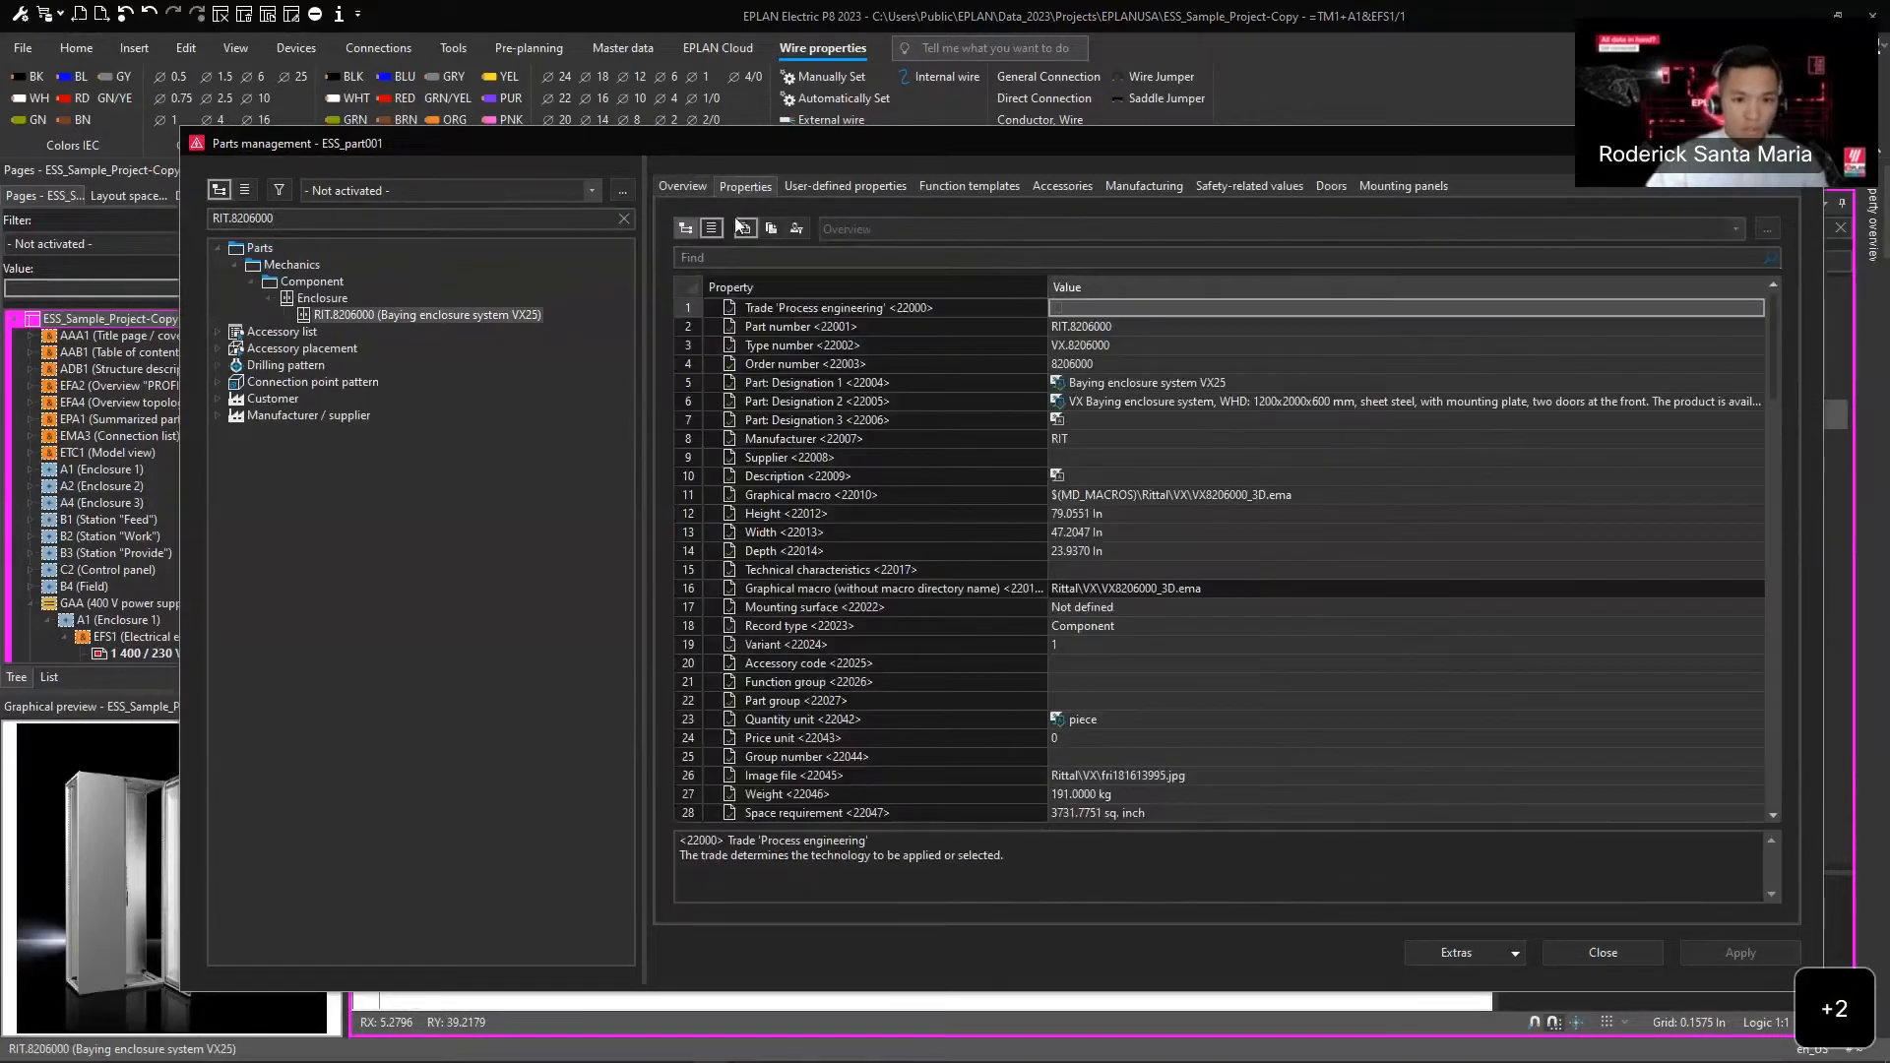
left_click(759, 252)
type("docu")
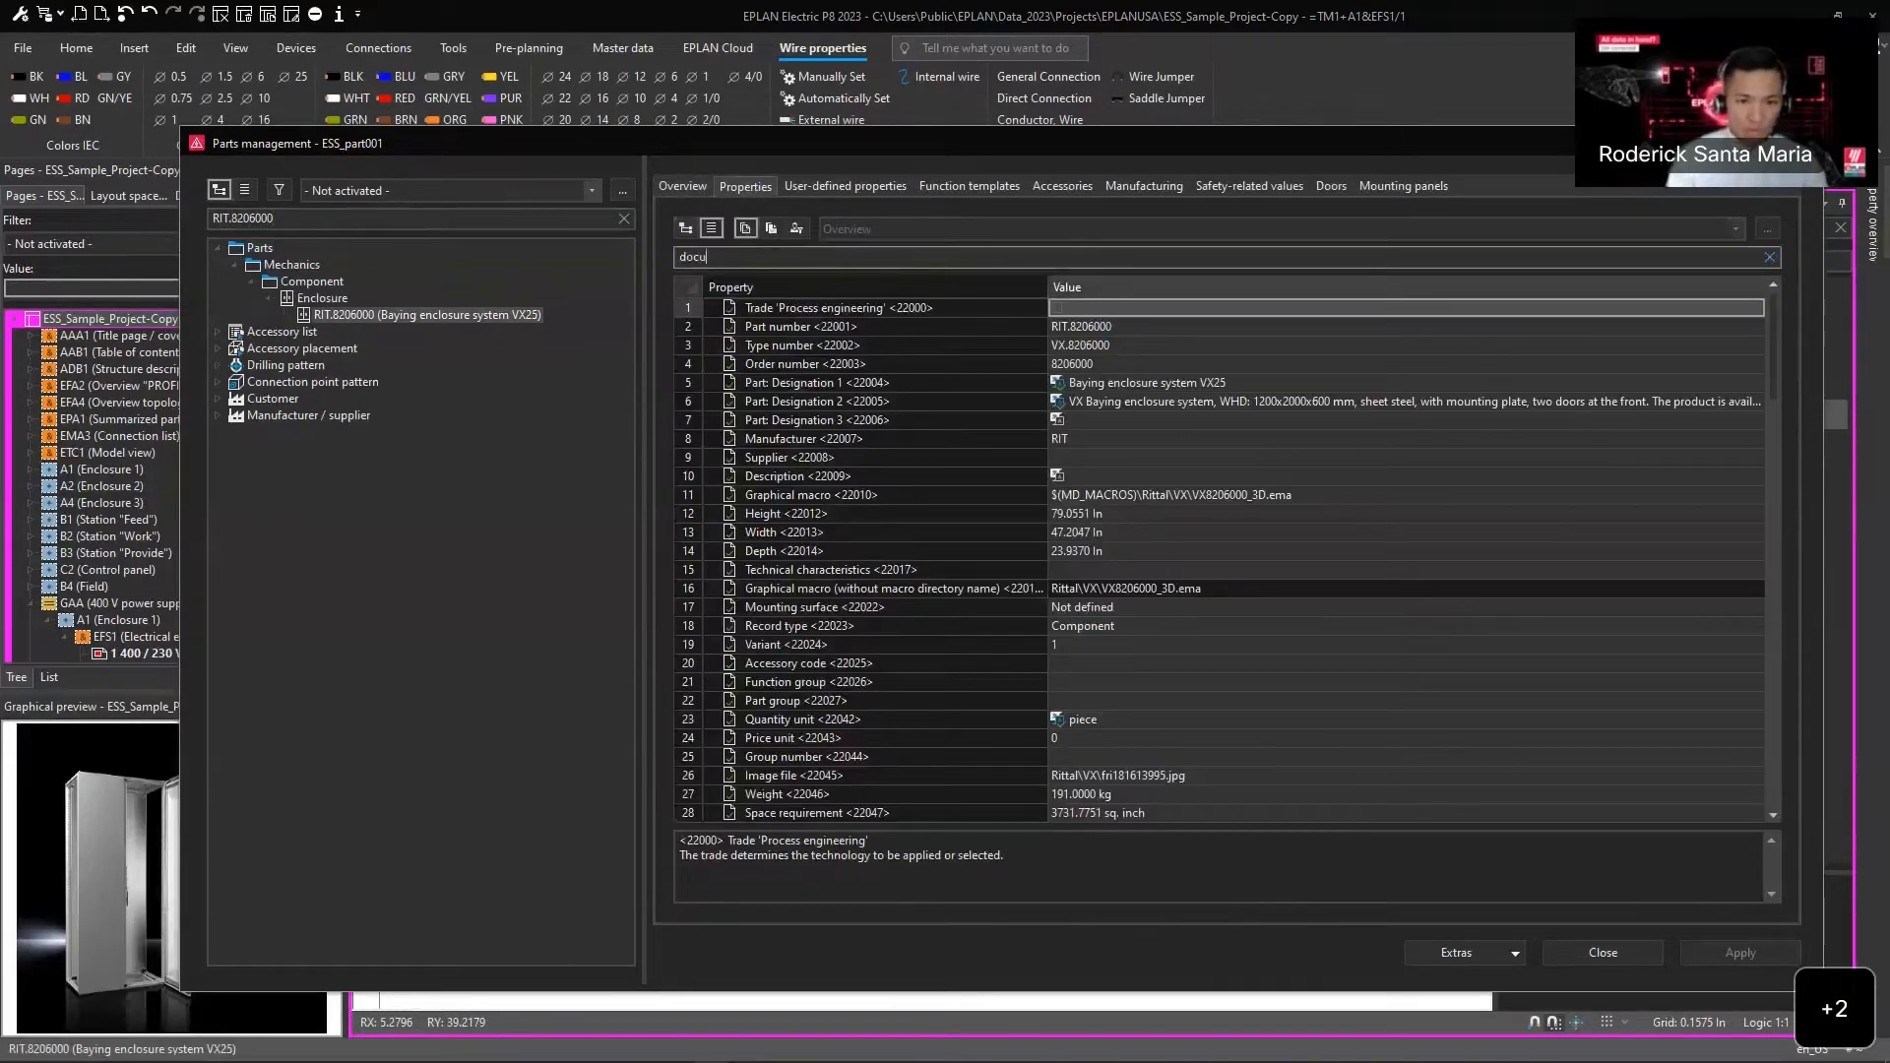
type("ments")
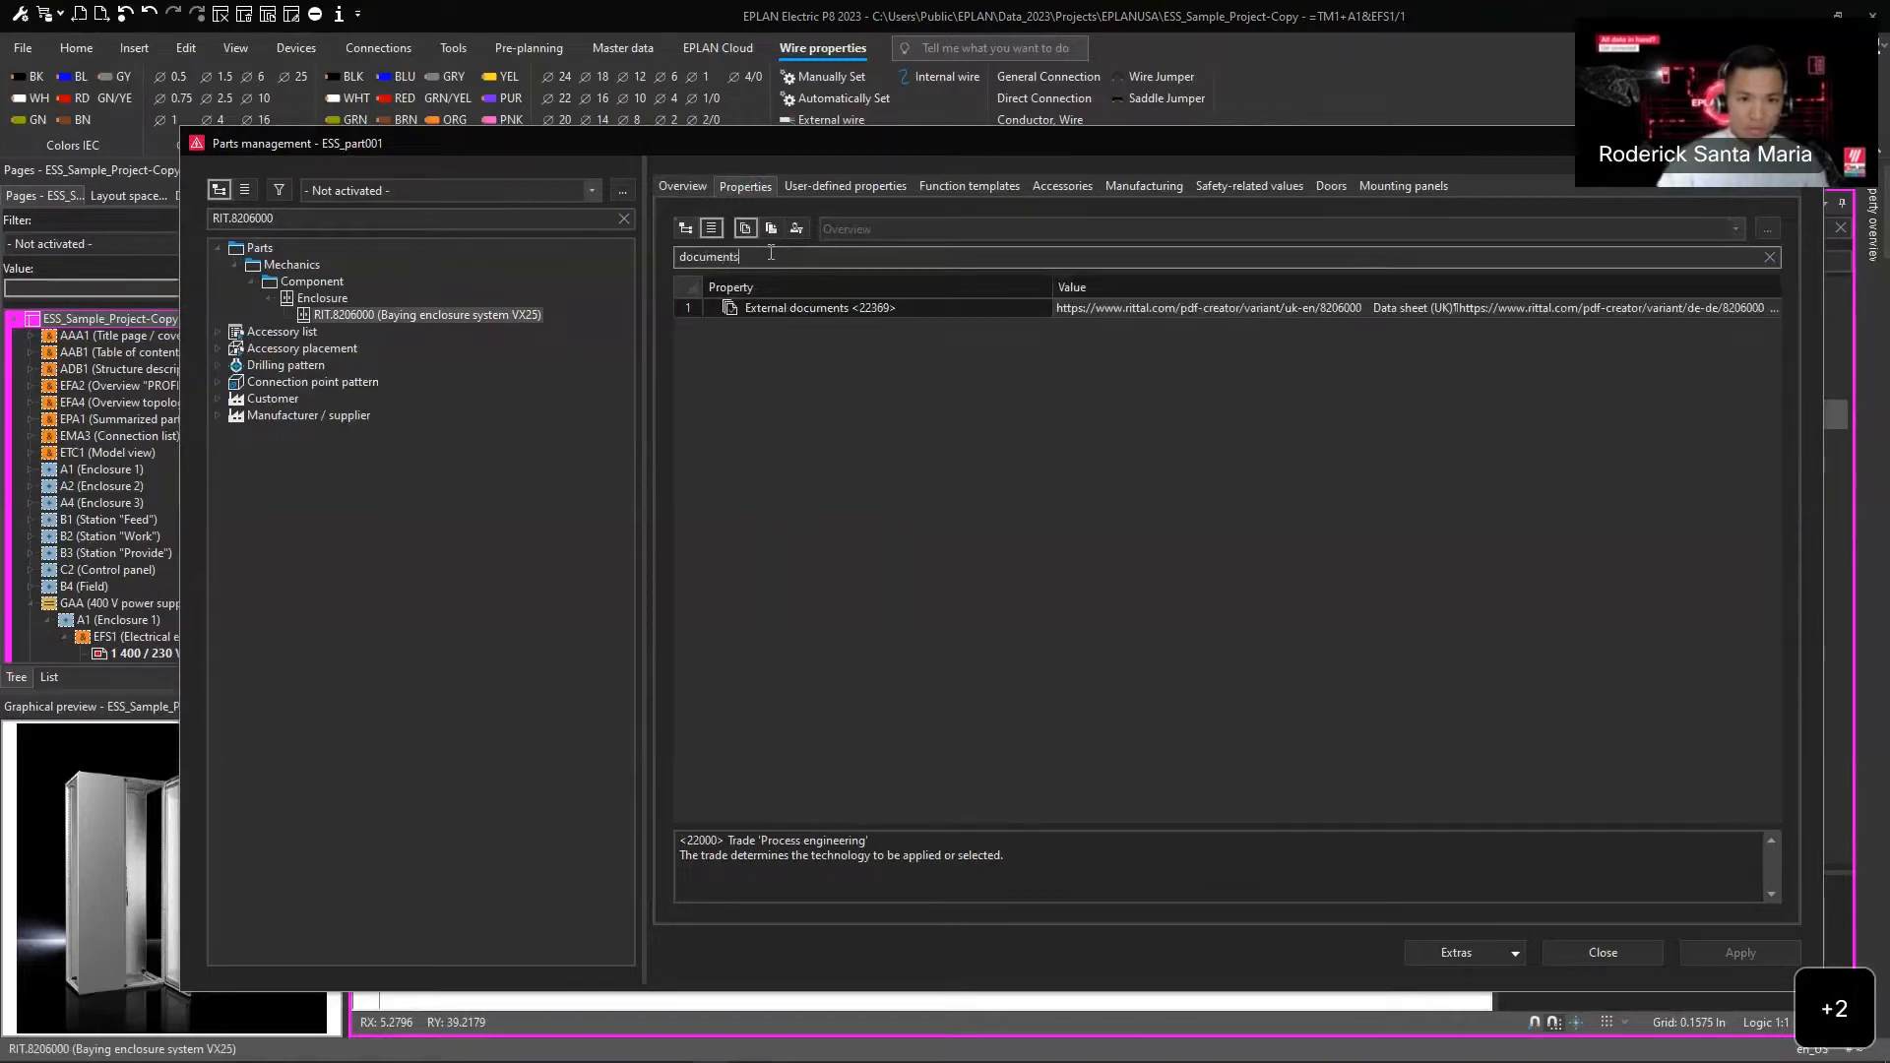
- Open the External documents property, examine the hyperlinks with their designations, and cancel without changes
left_click(947, 307)
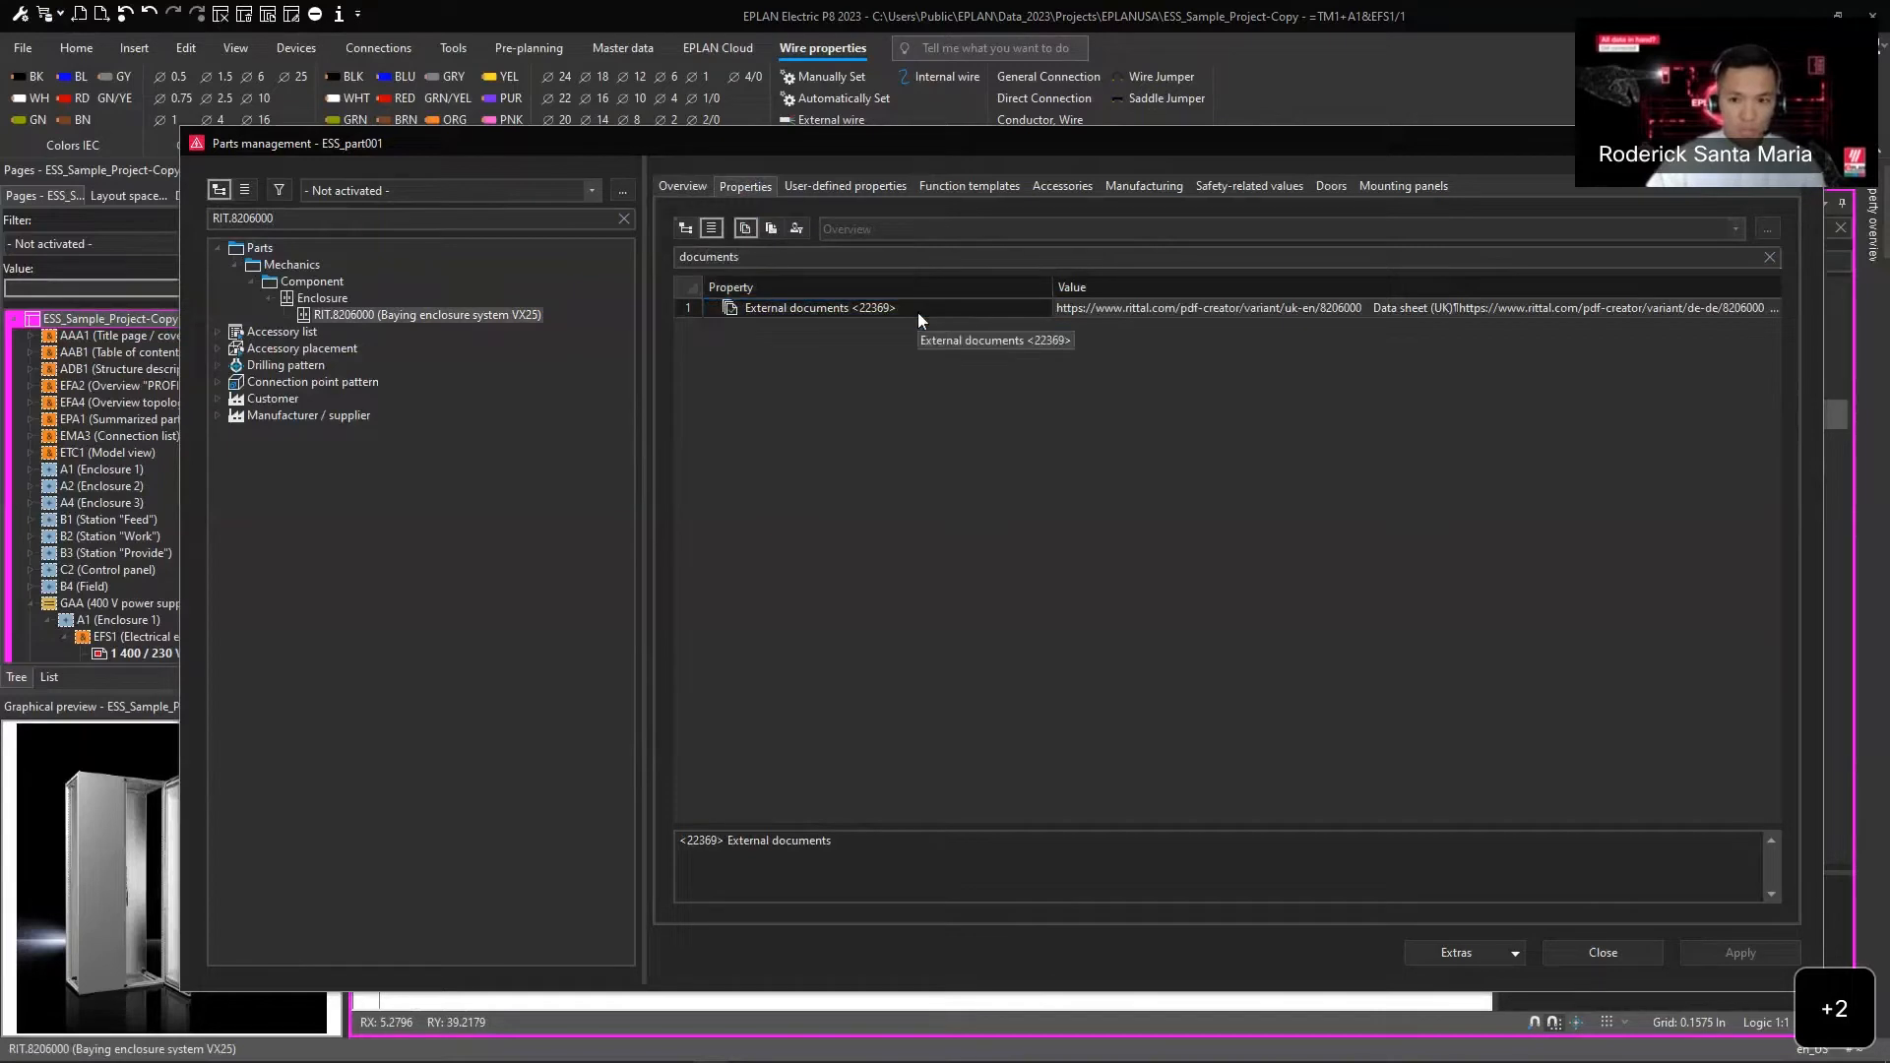
double_click(1730, 313)
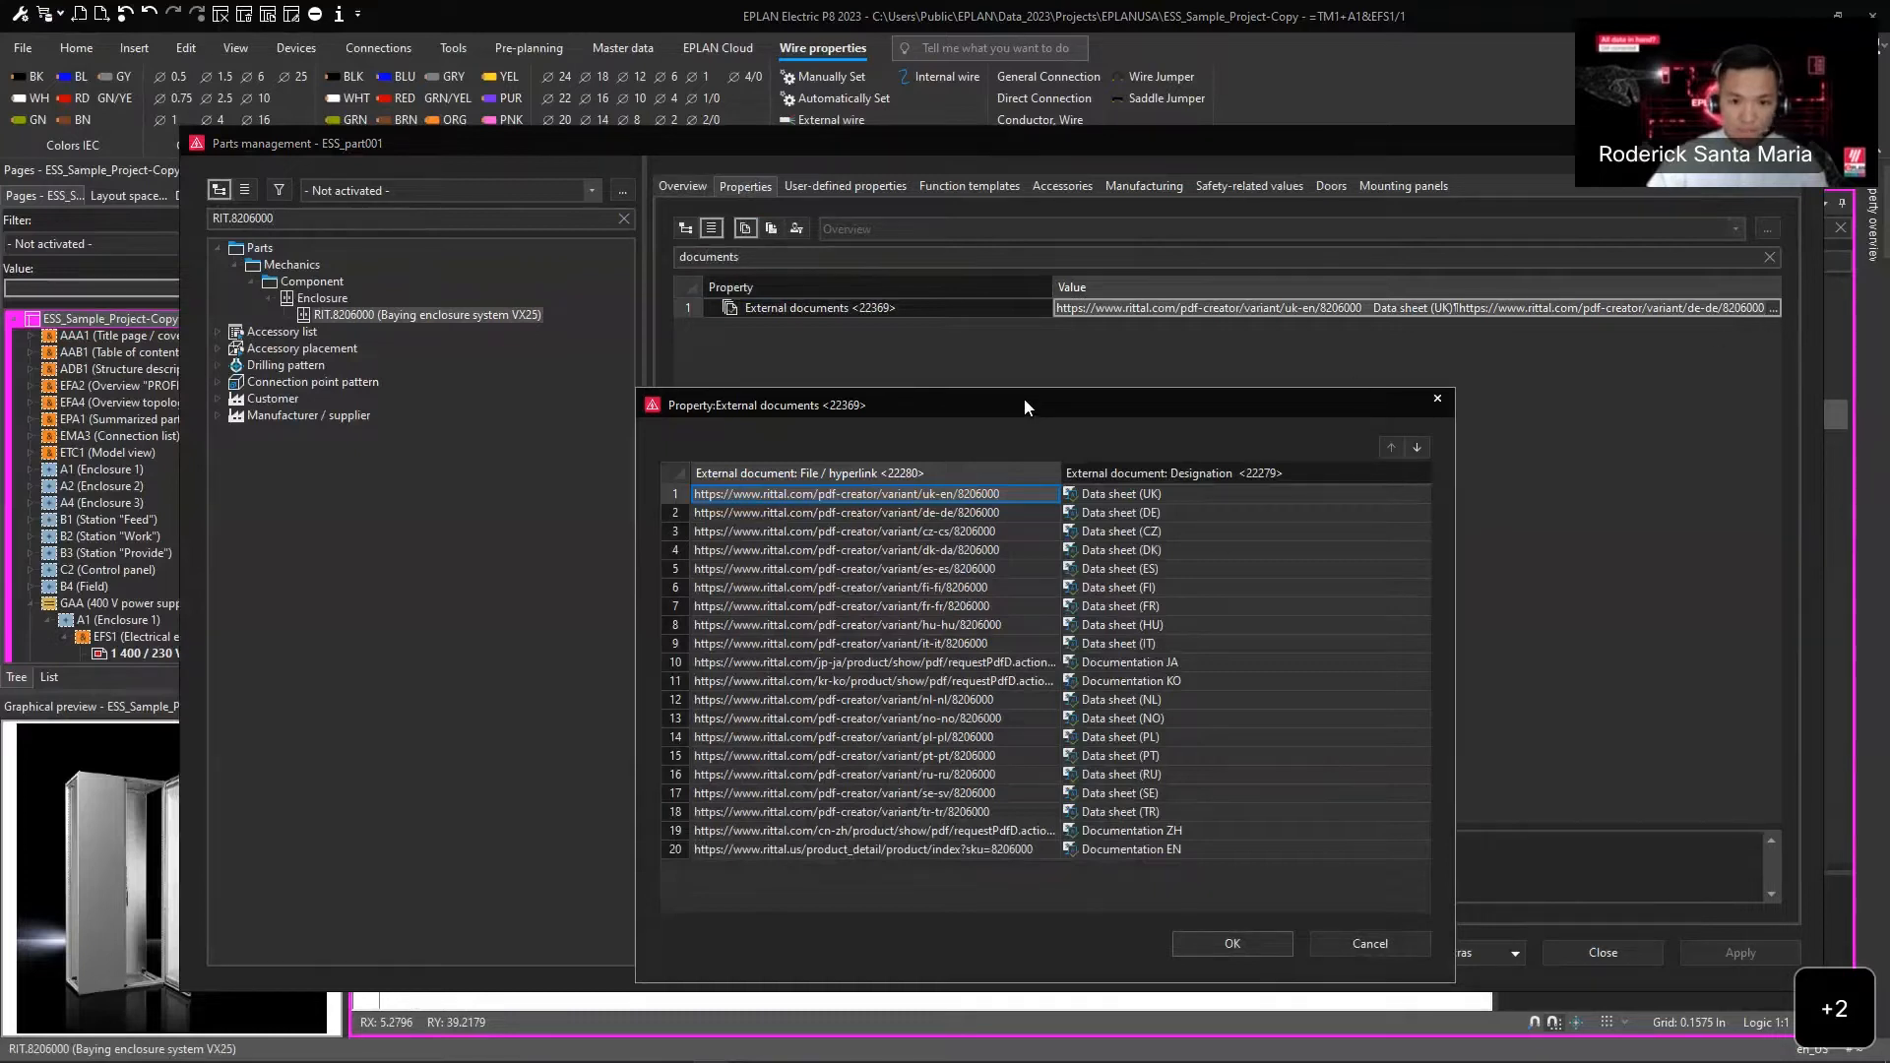
left_click(960, 440)
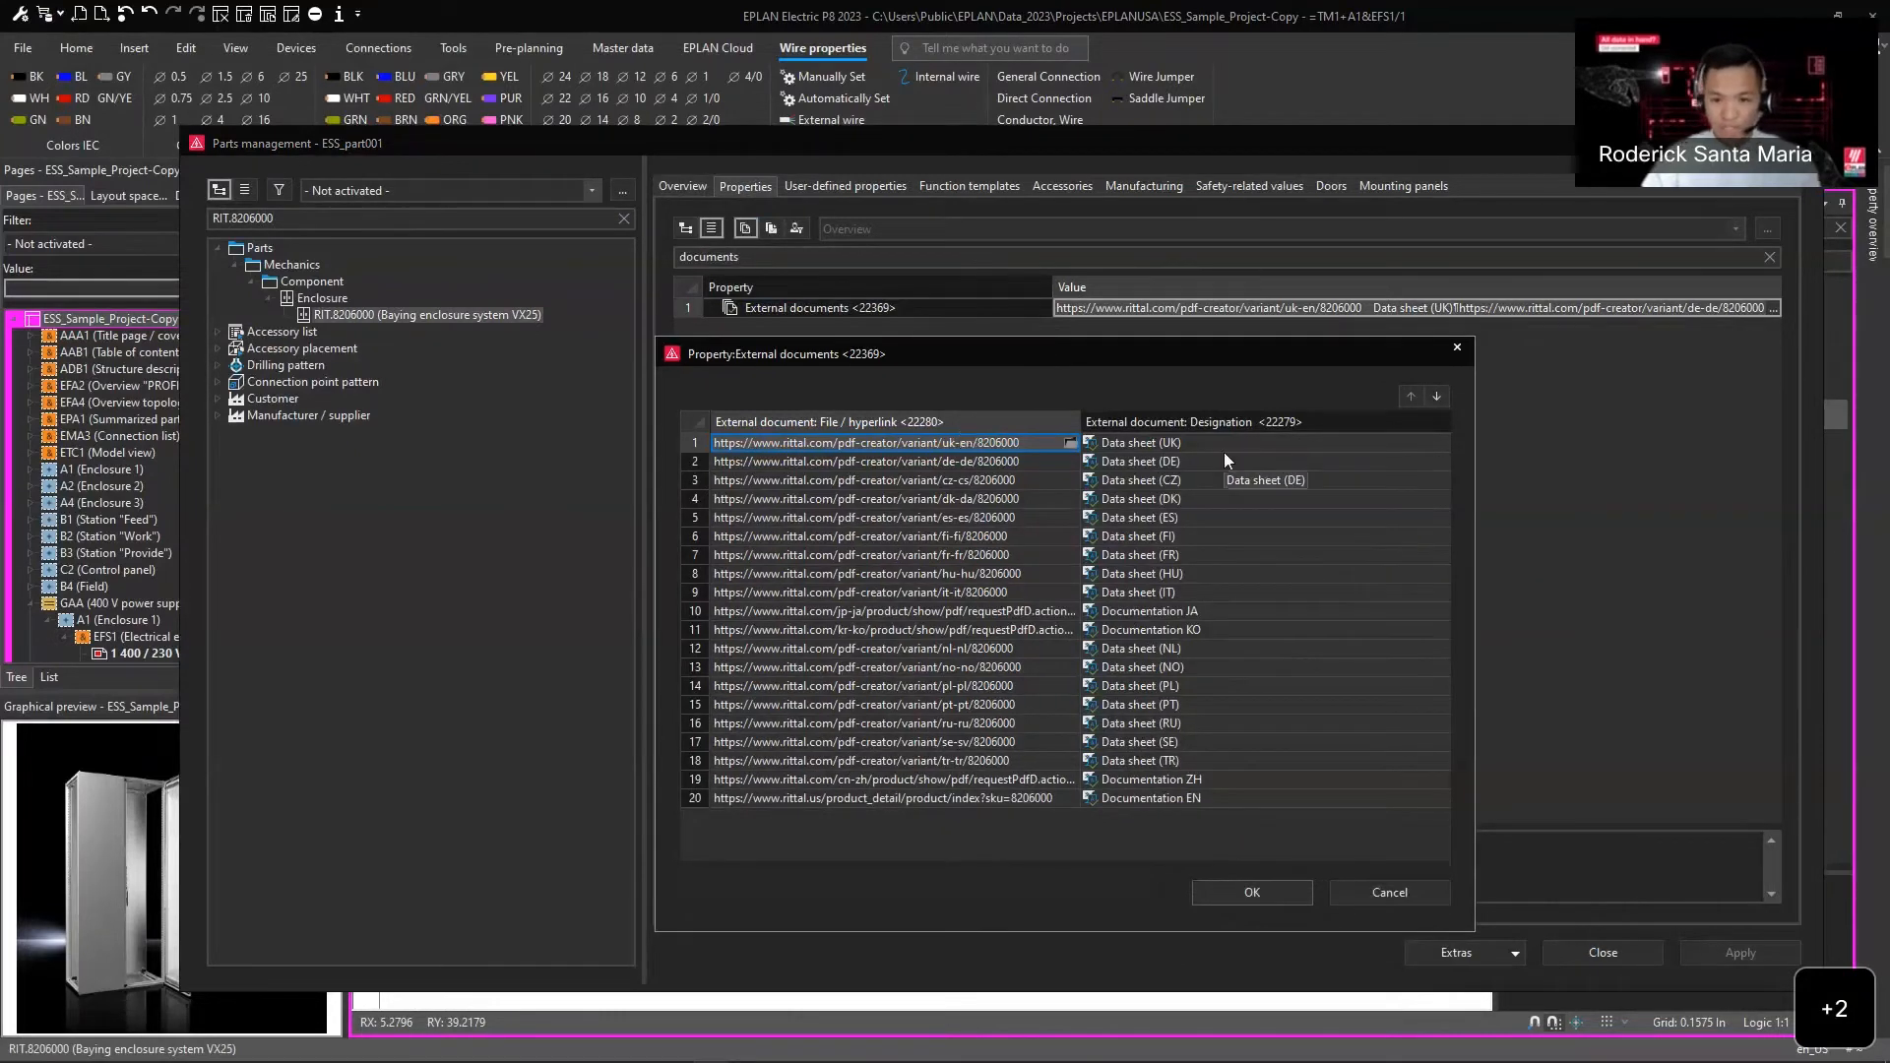
left_click(1207, 443)
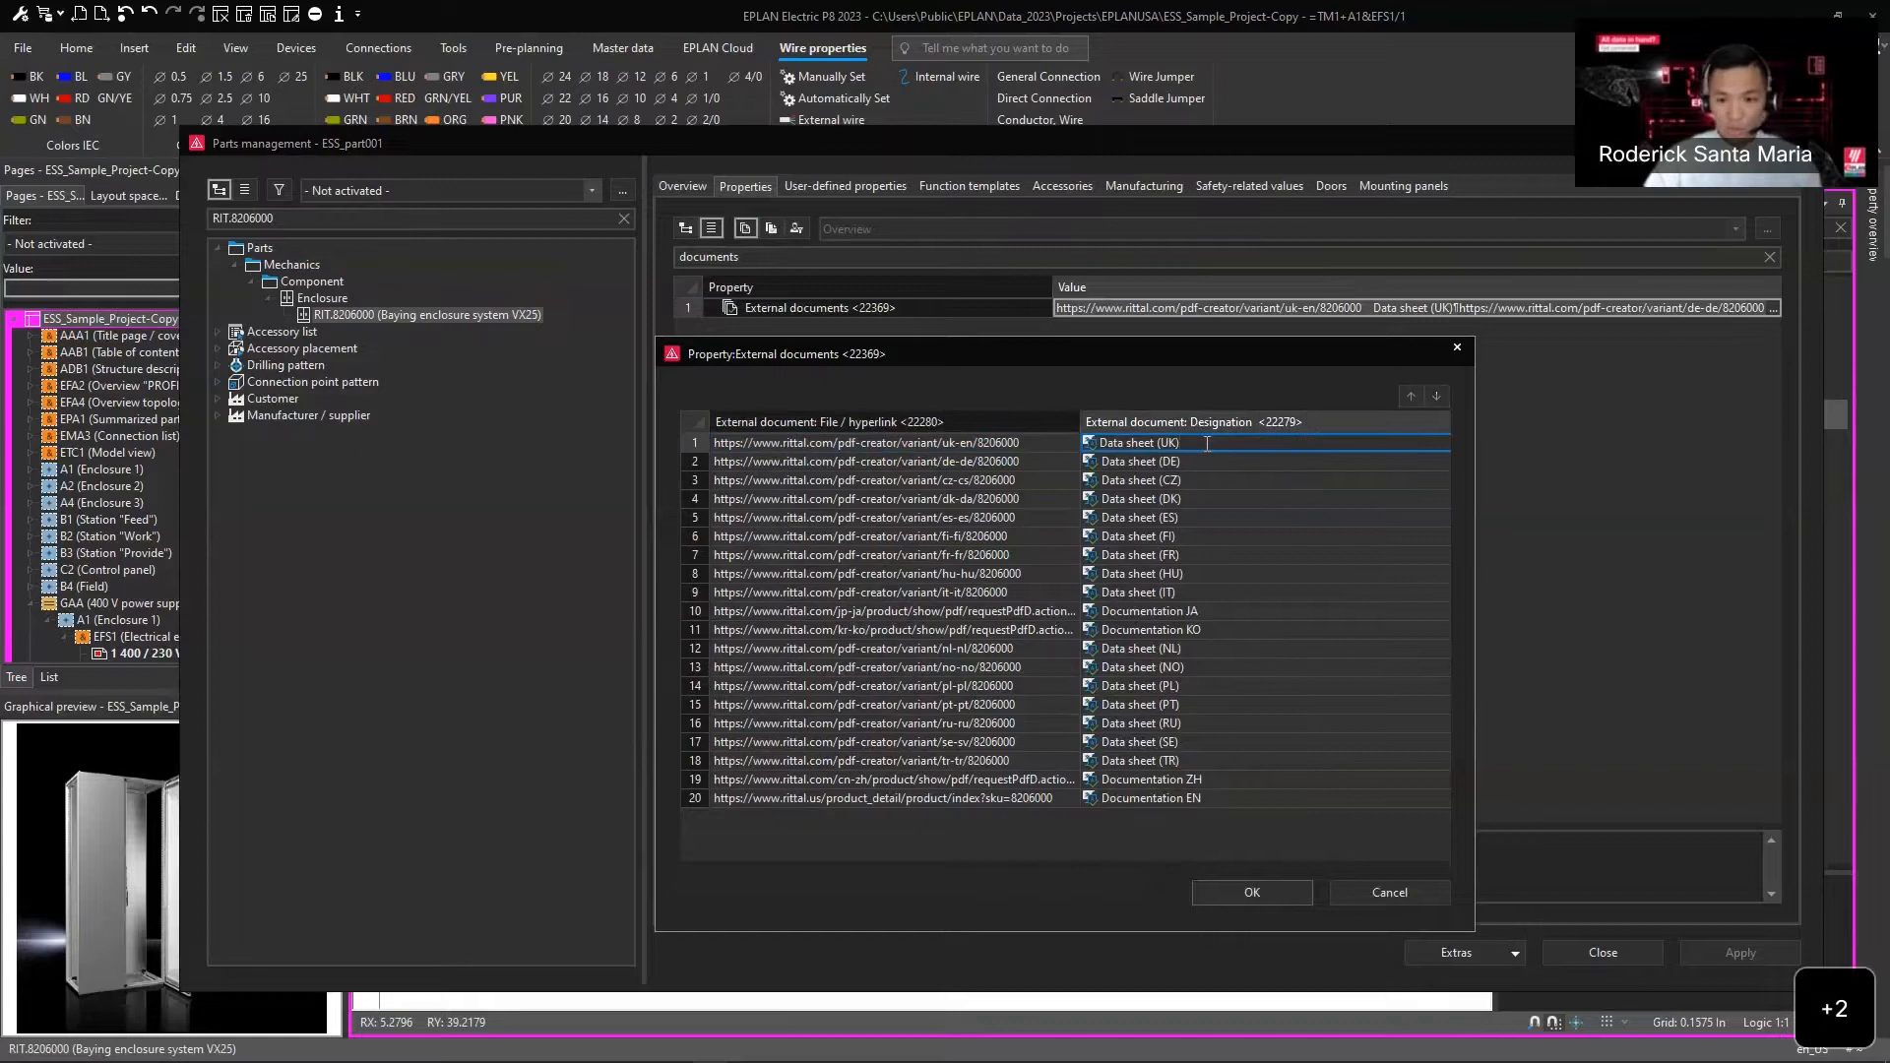
left_click(1012, 436)
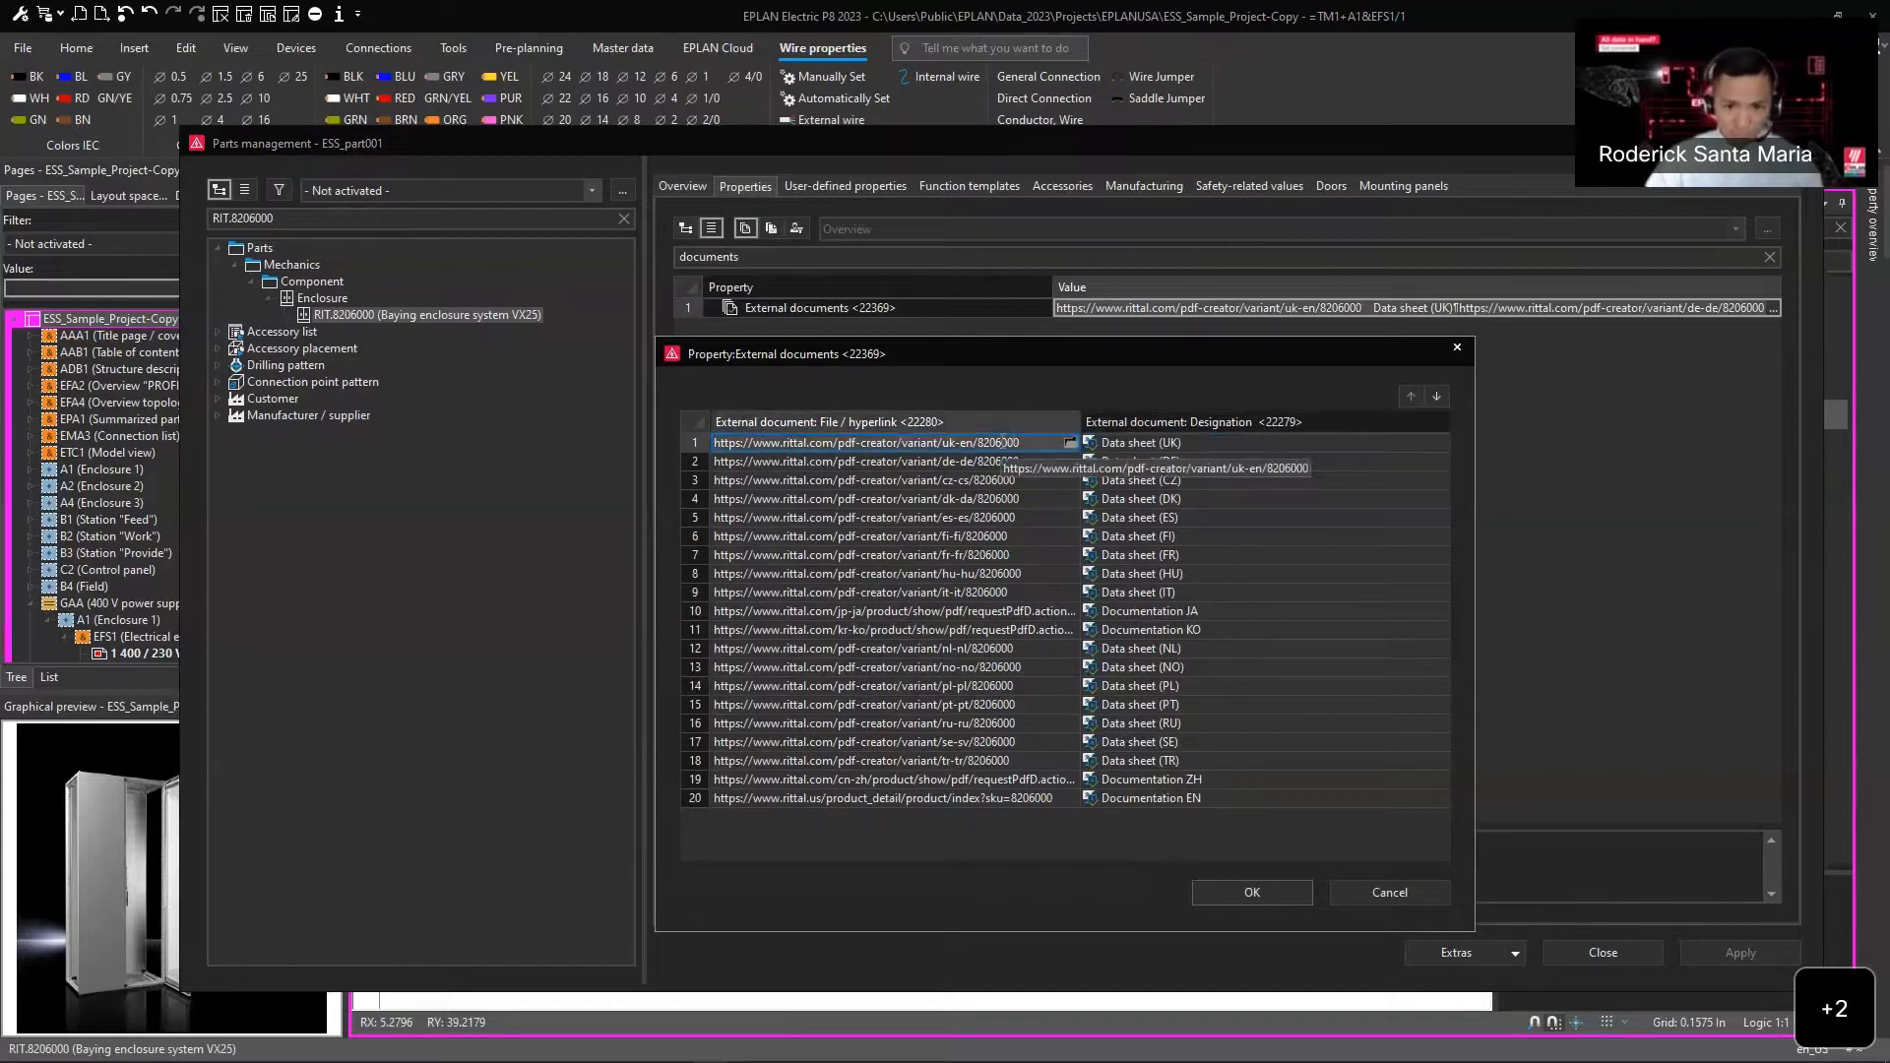
left_click(1314, 445)
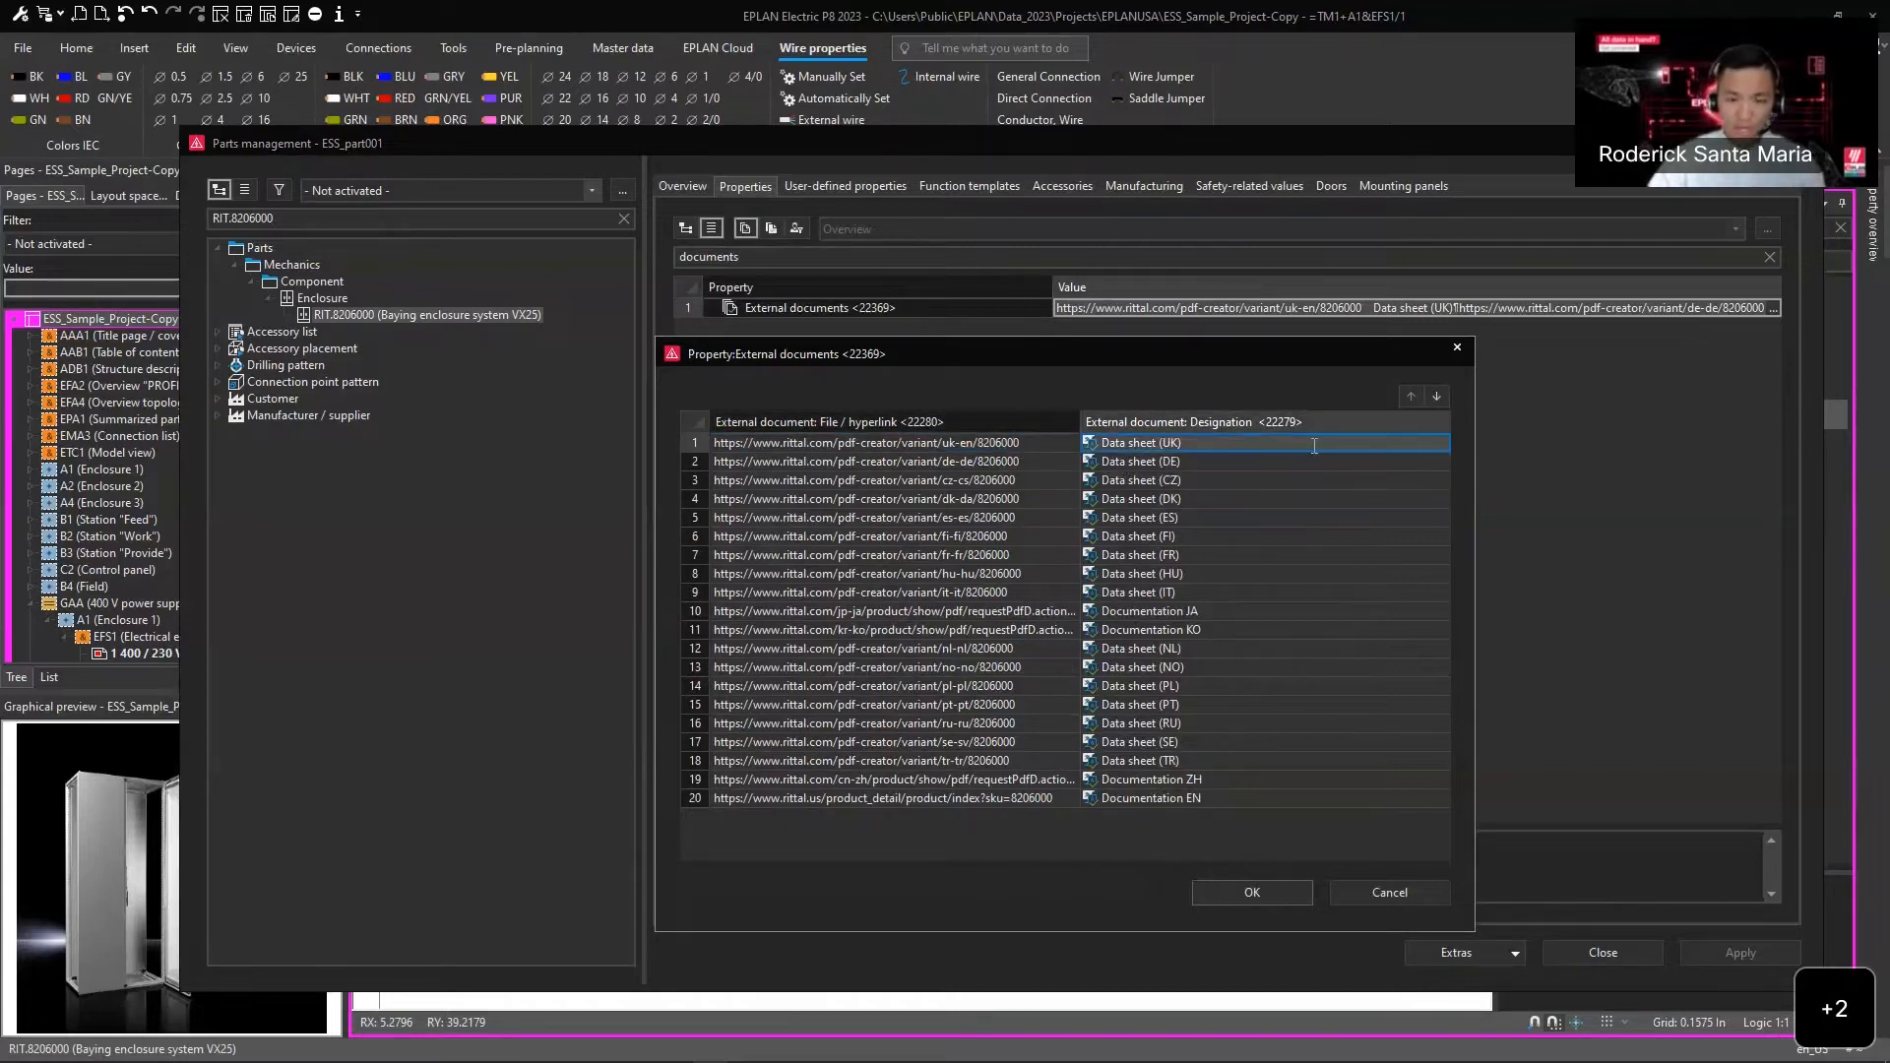
left_click_drag(1187, 363, 1321, 350)
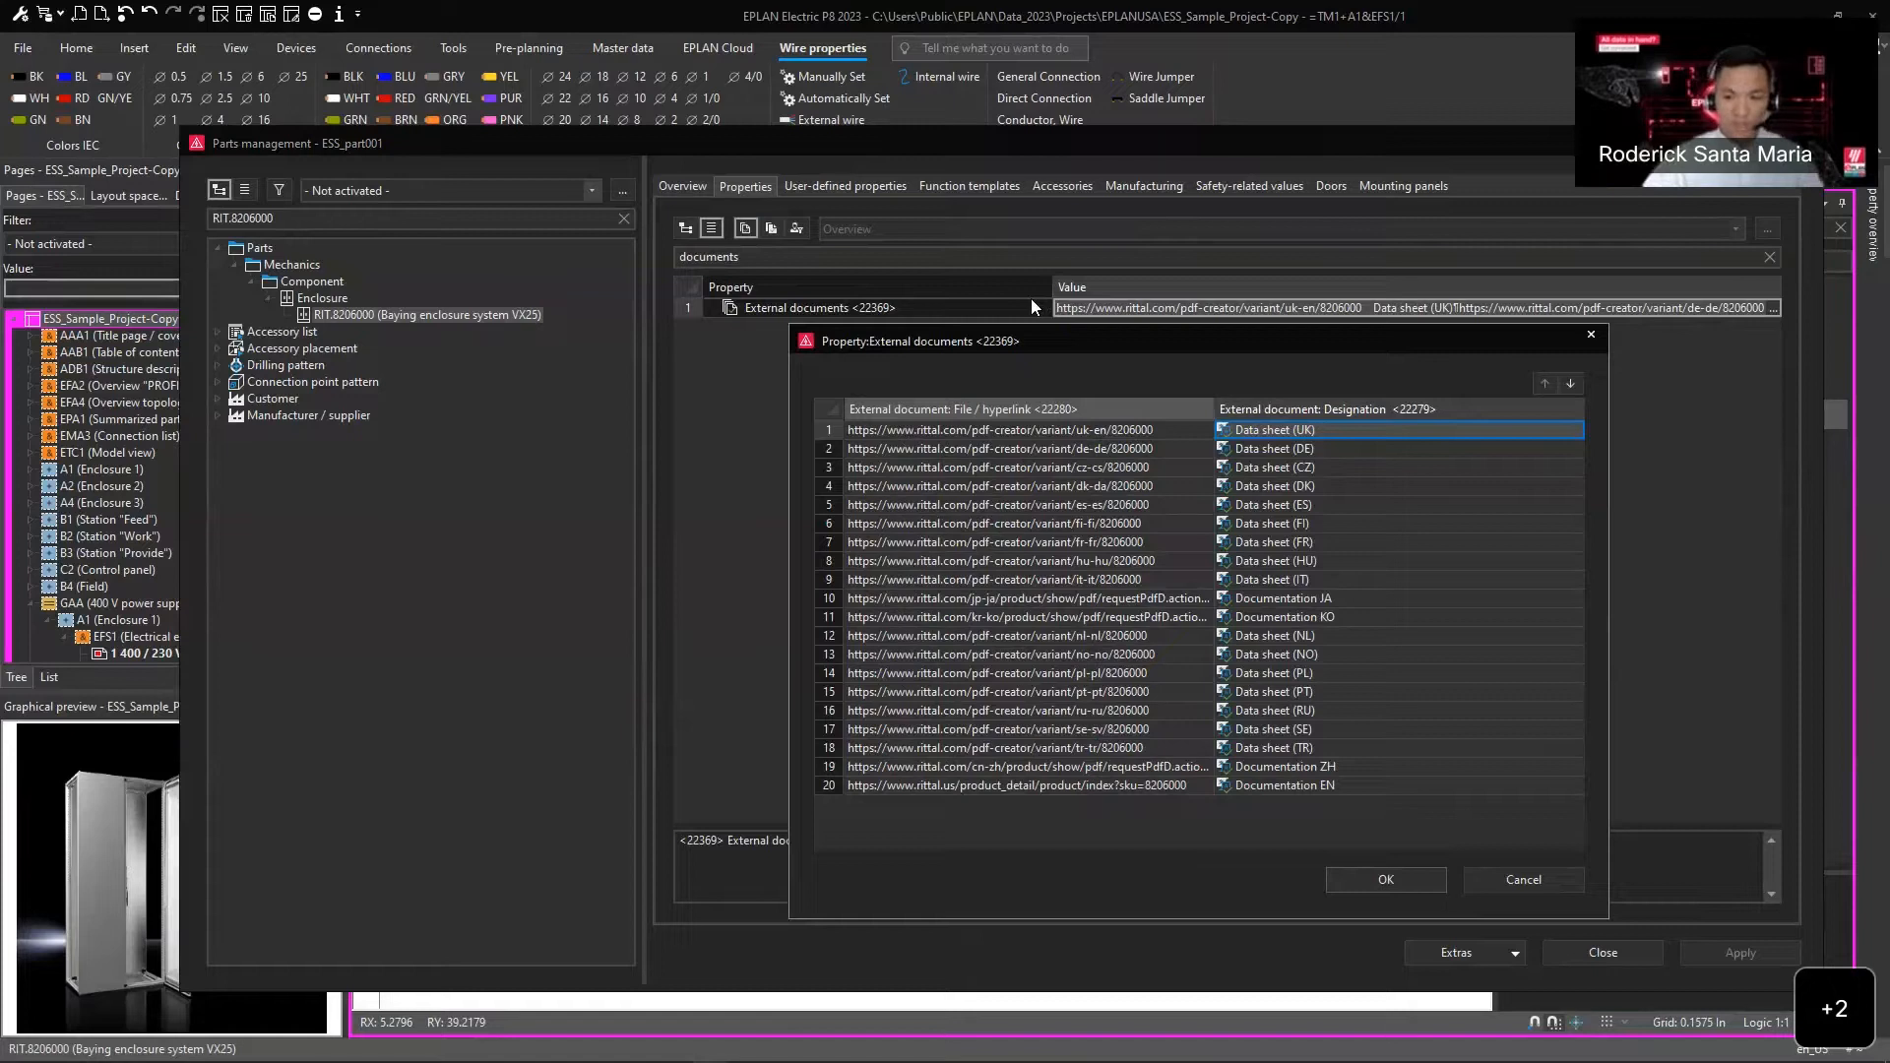
left_click(1496, 880)
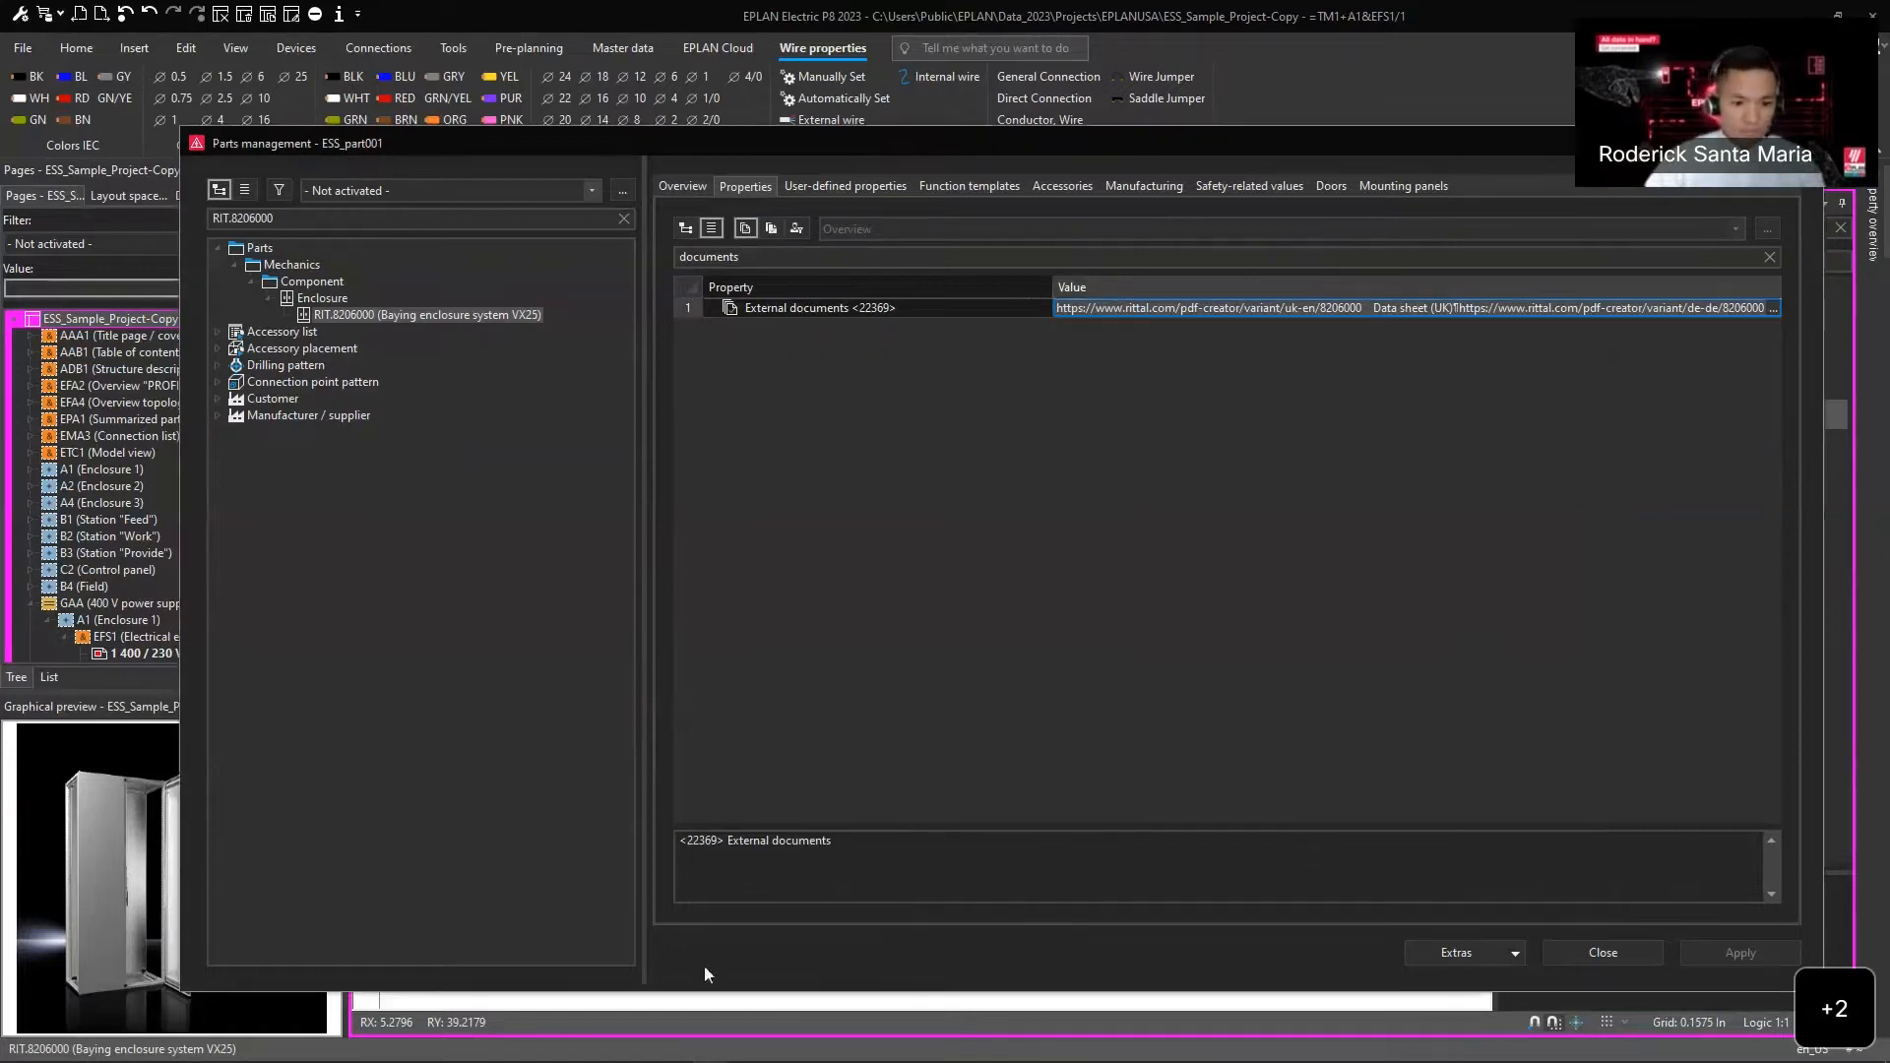
- Switch to the PowerPoint slide show and advance to the "Improved Insert Center" slide on search filters
key("alt+Tab")
key("Tab")
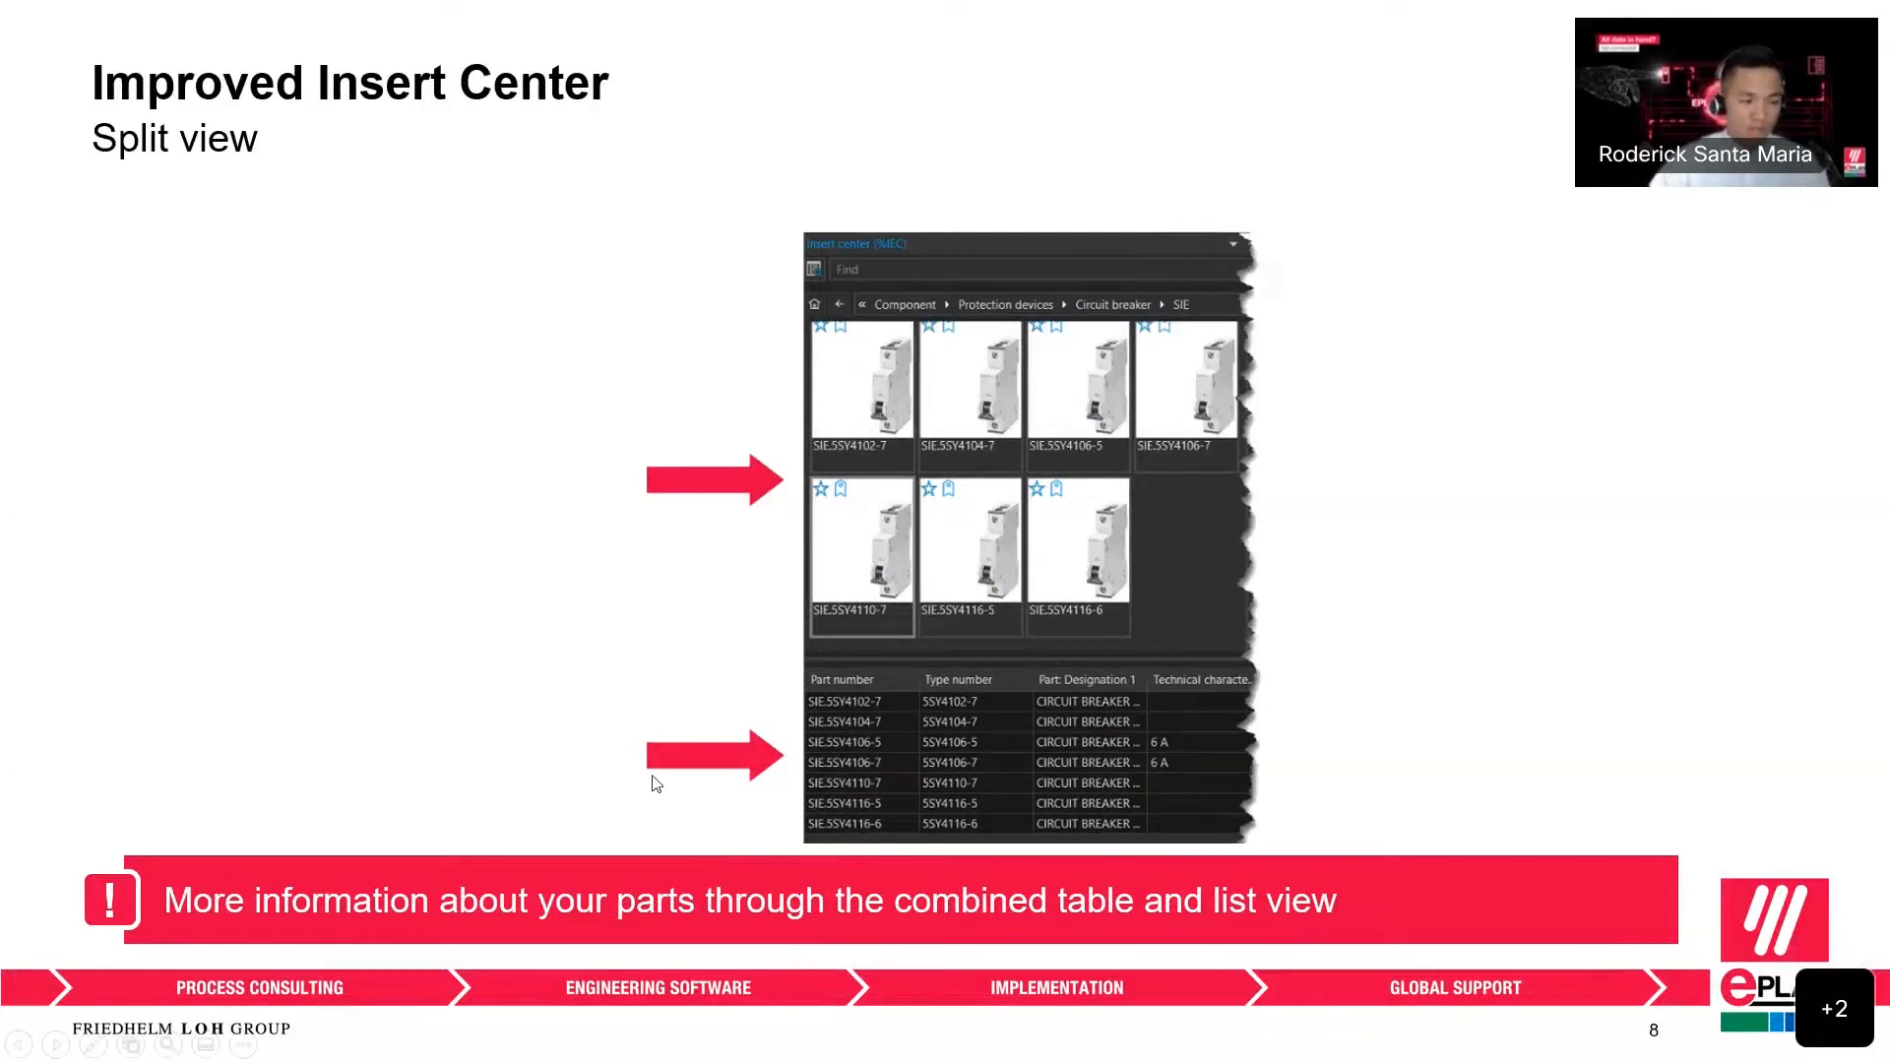
left_click(657, 894)
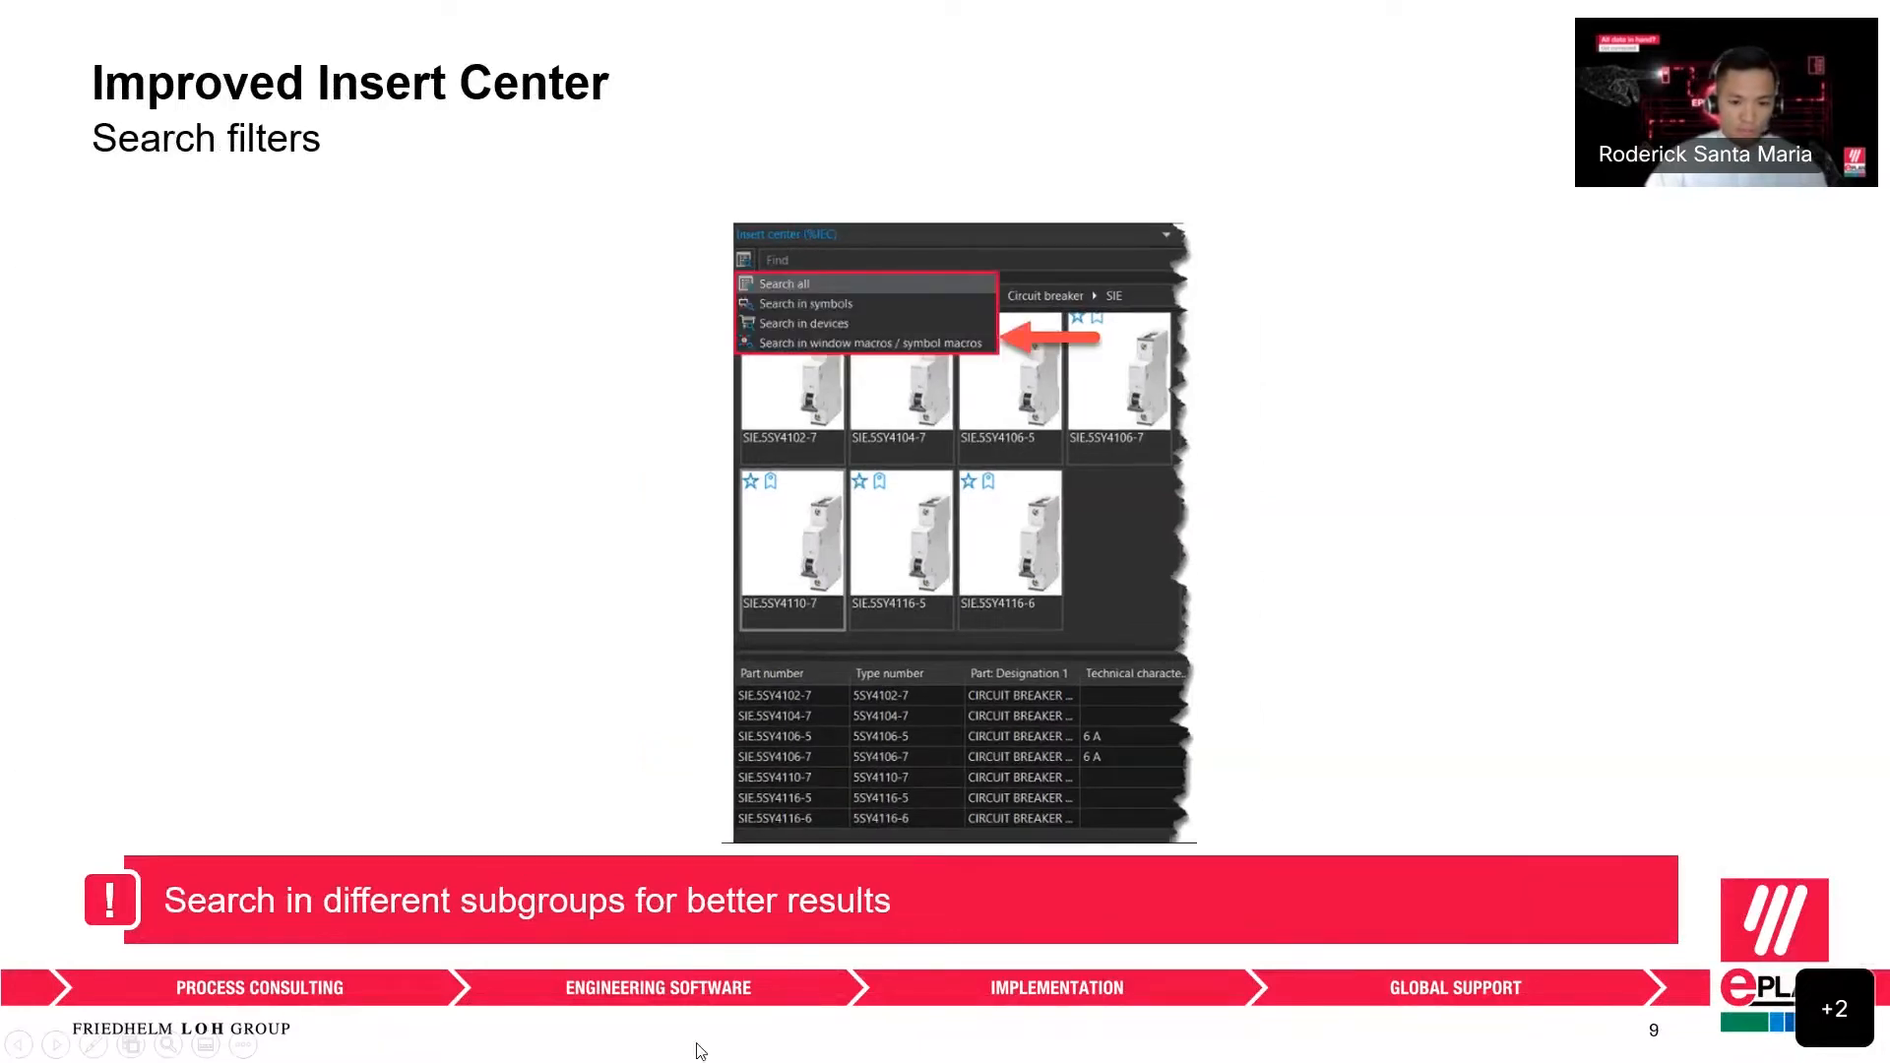
- Return to EPLAN Electric P8 and close parts management
key("alt+Tab")
left_click(699, 557)
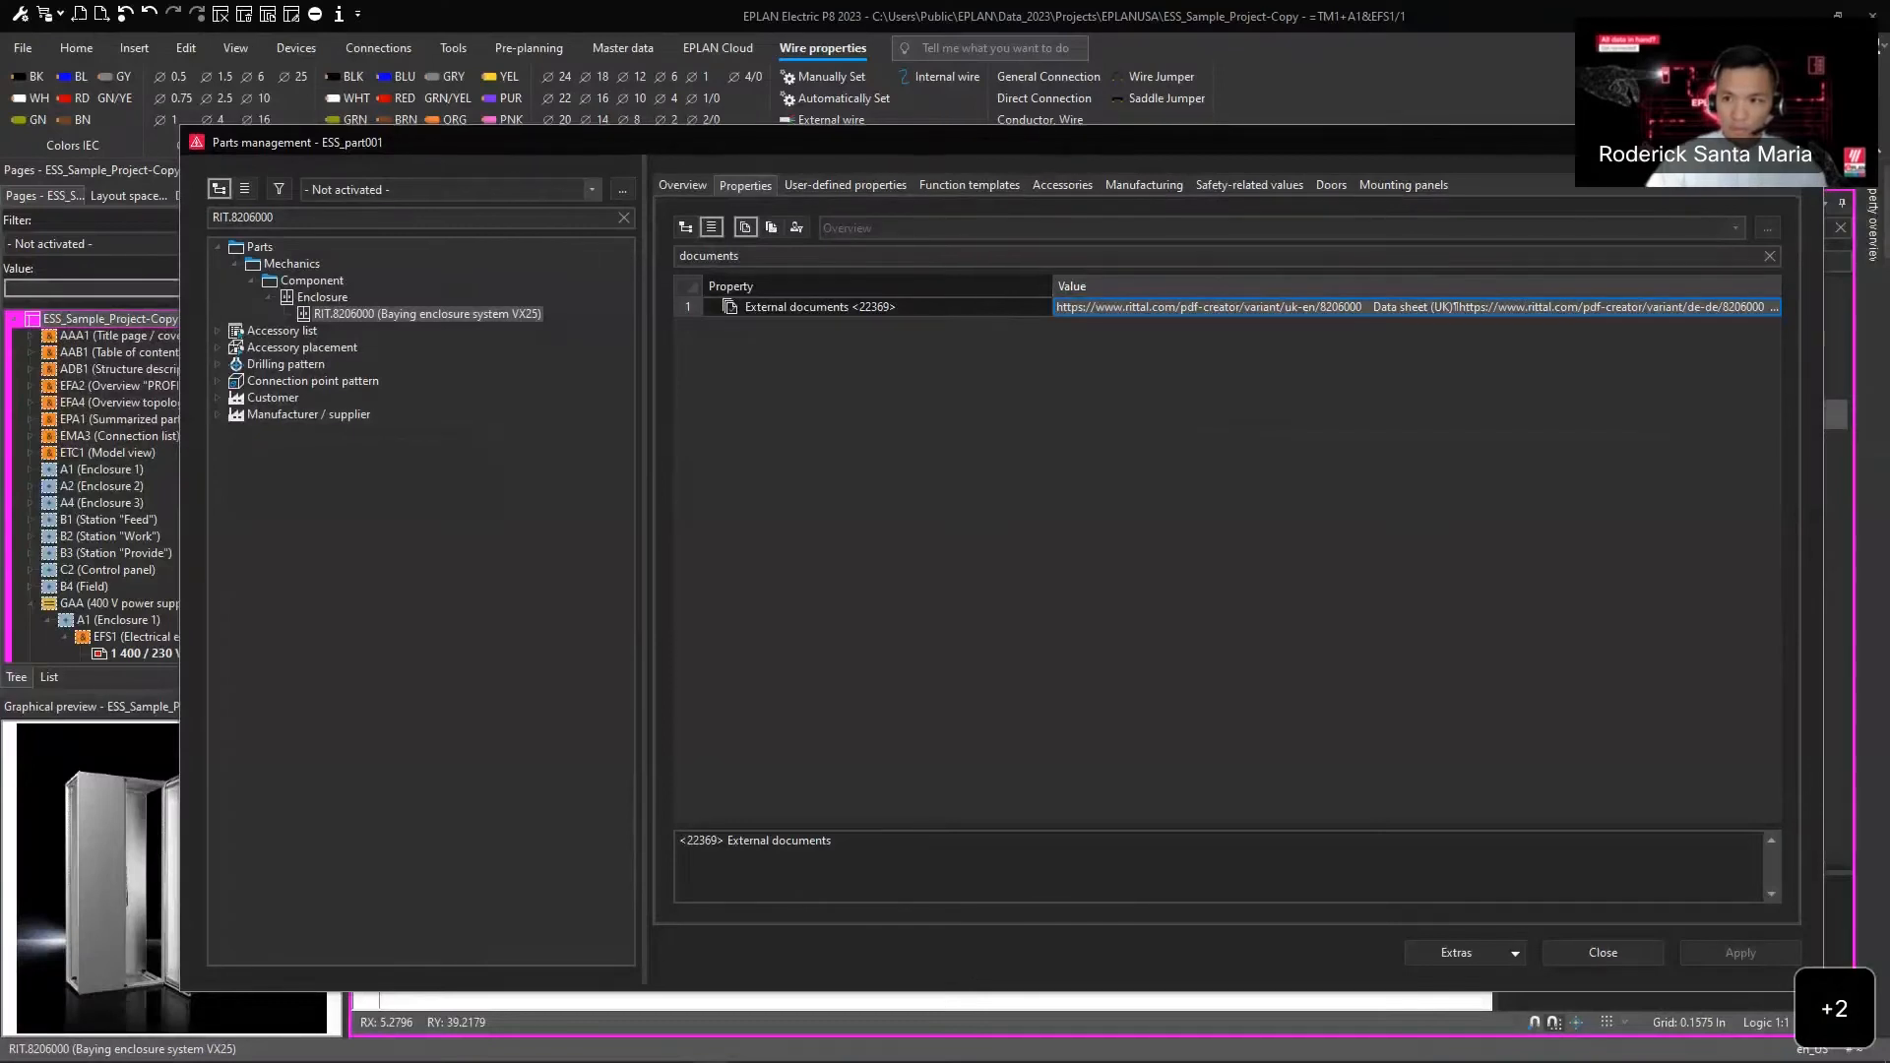
left_click_drag(1781, 148, 1687, 206)
left_click(1713, 202)
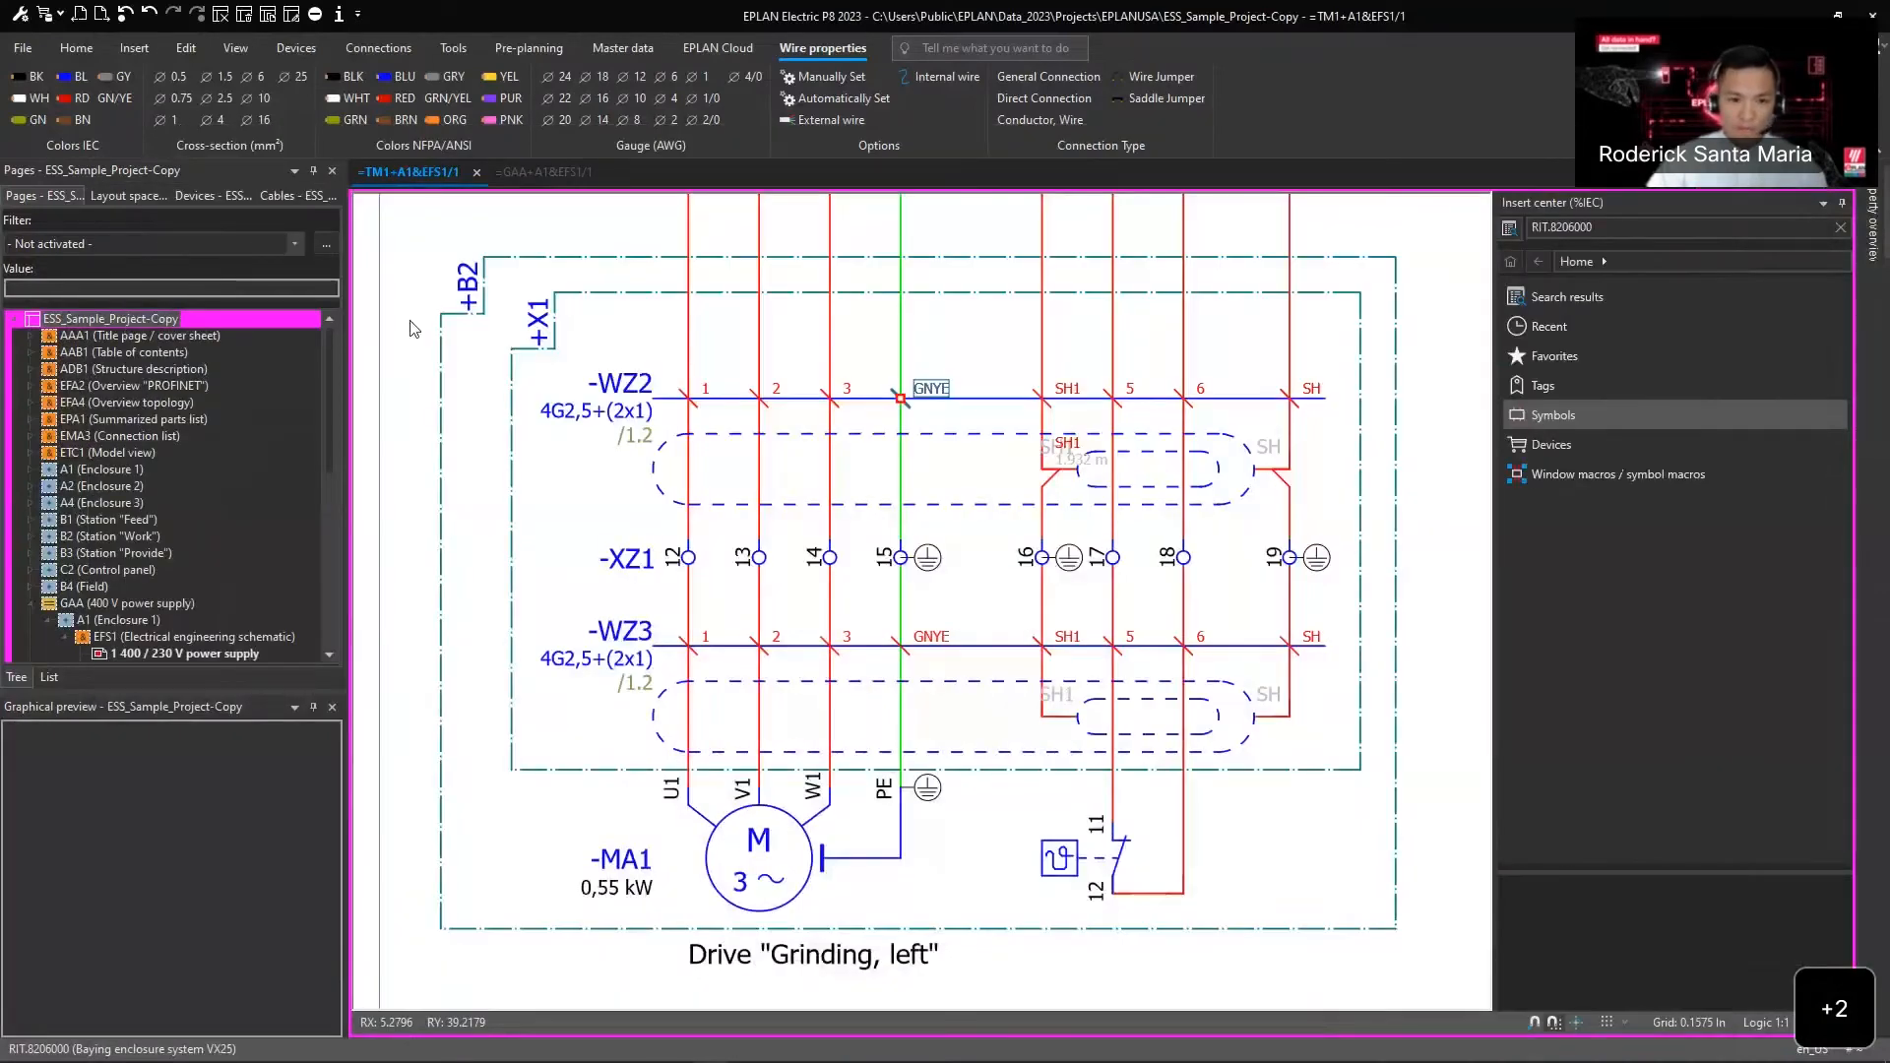
- Search the insert center for RIT.8206000, expand the Devices results and select the enclosure to view its details
scroll(862, 325, "down", 1)
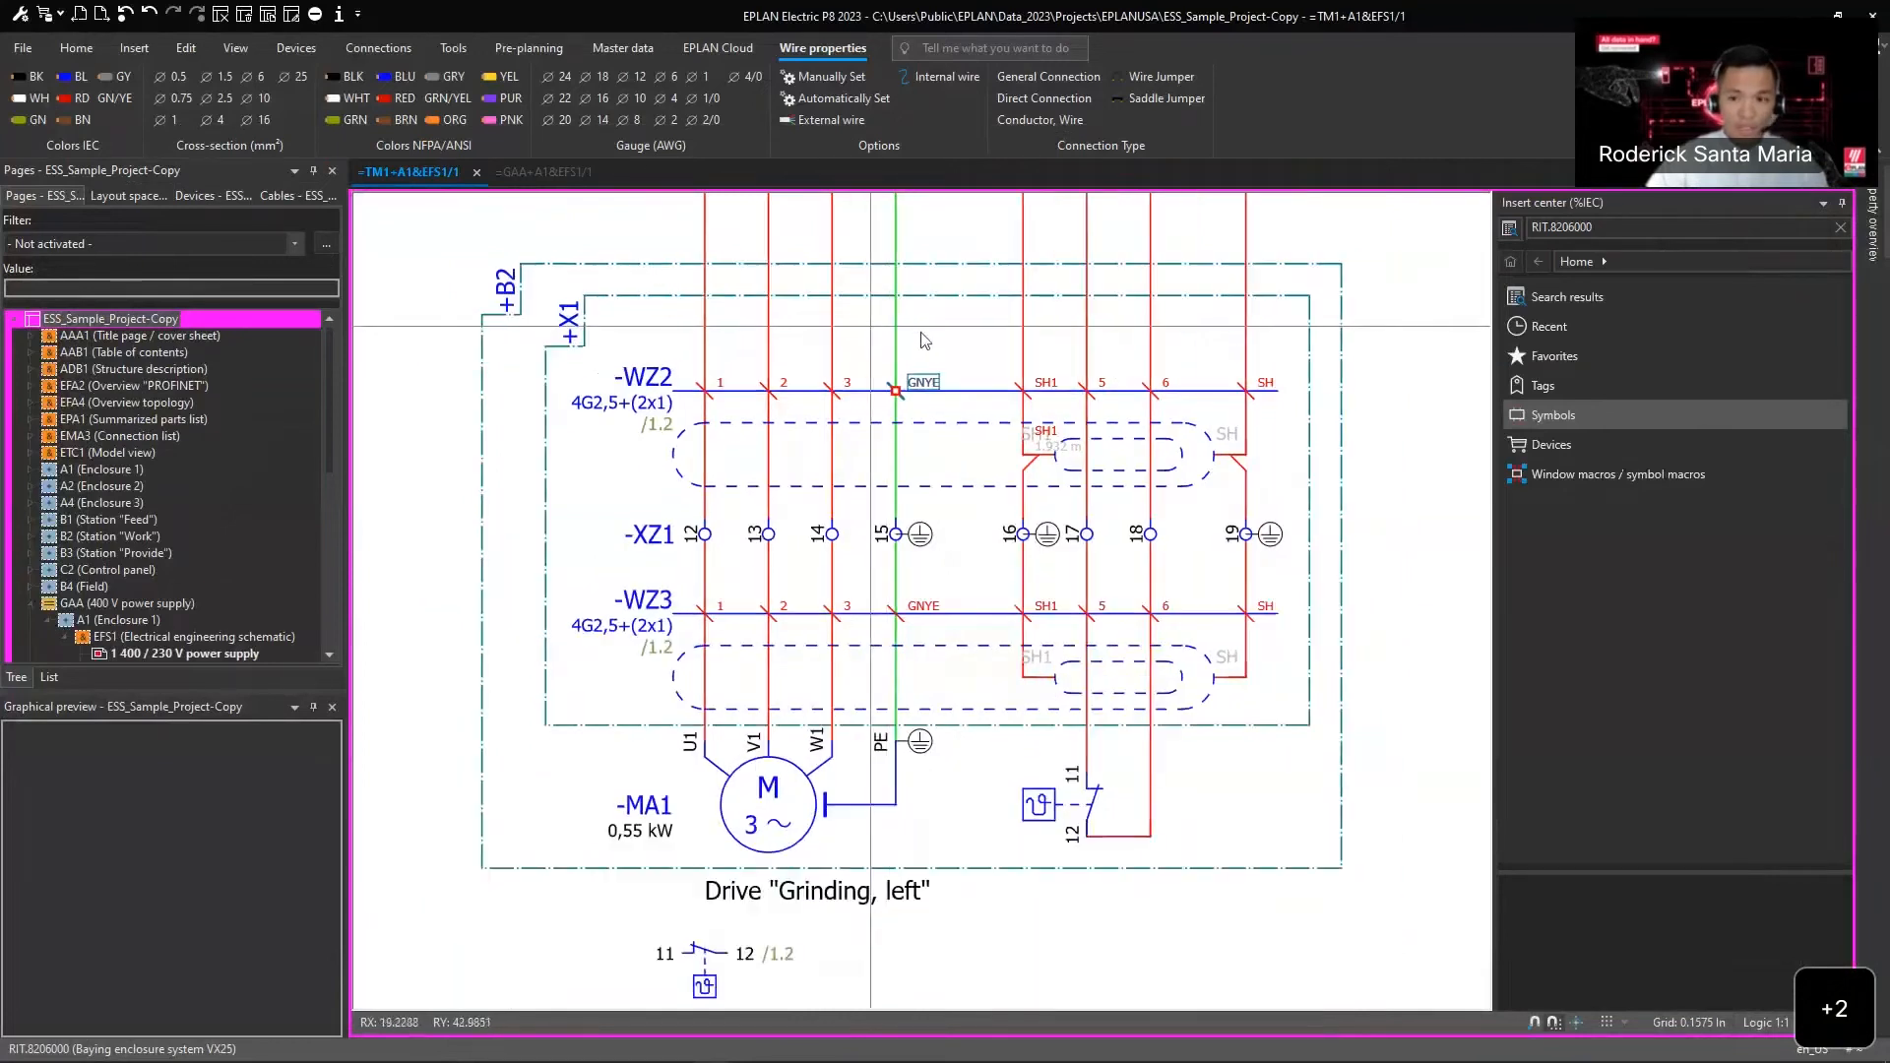
left_click(1601, 226)
key("Return")
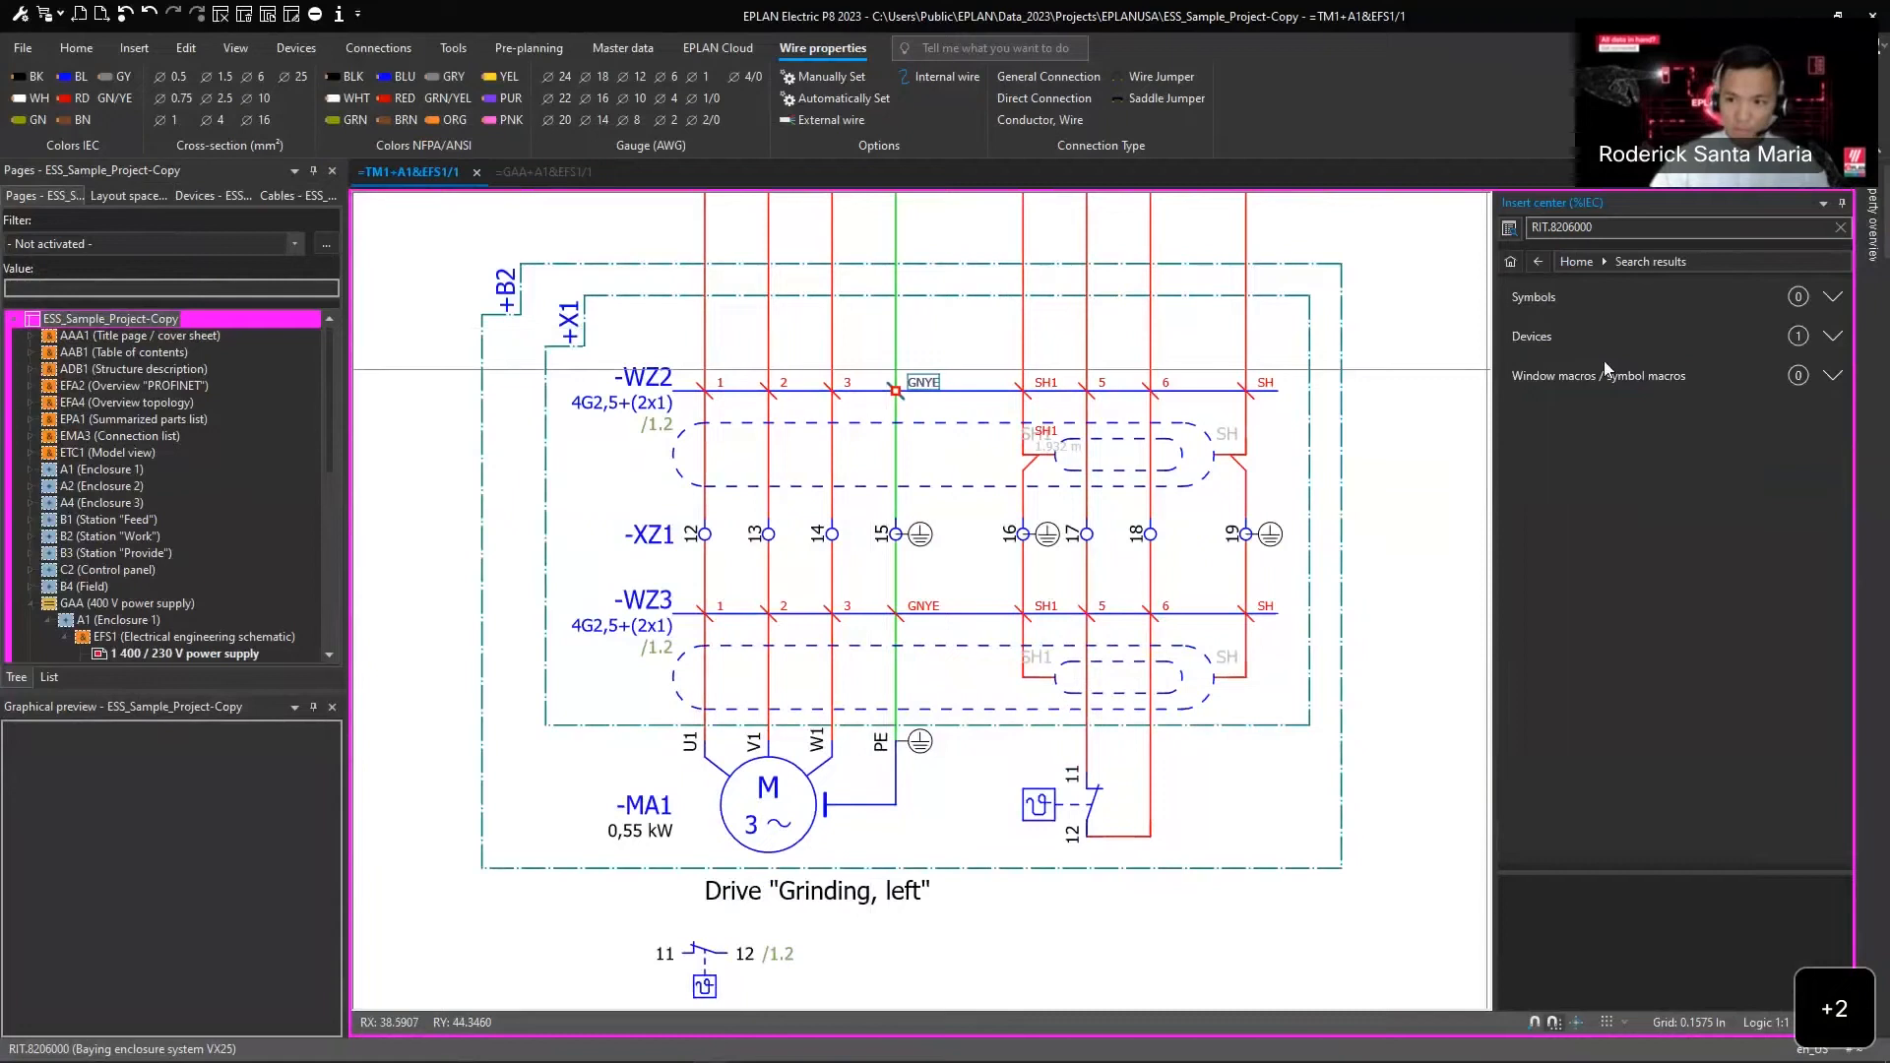
left_click(1663, 336)
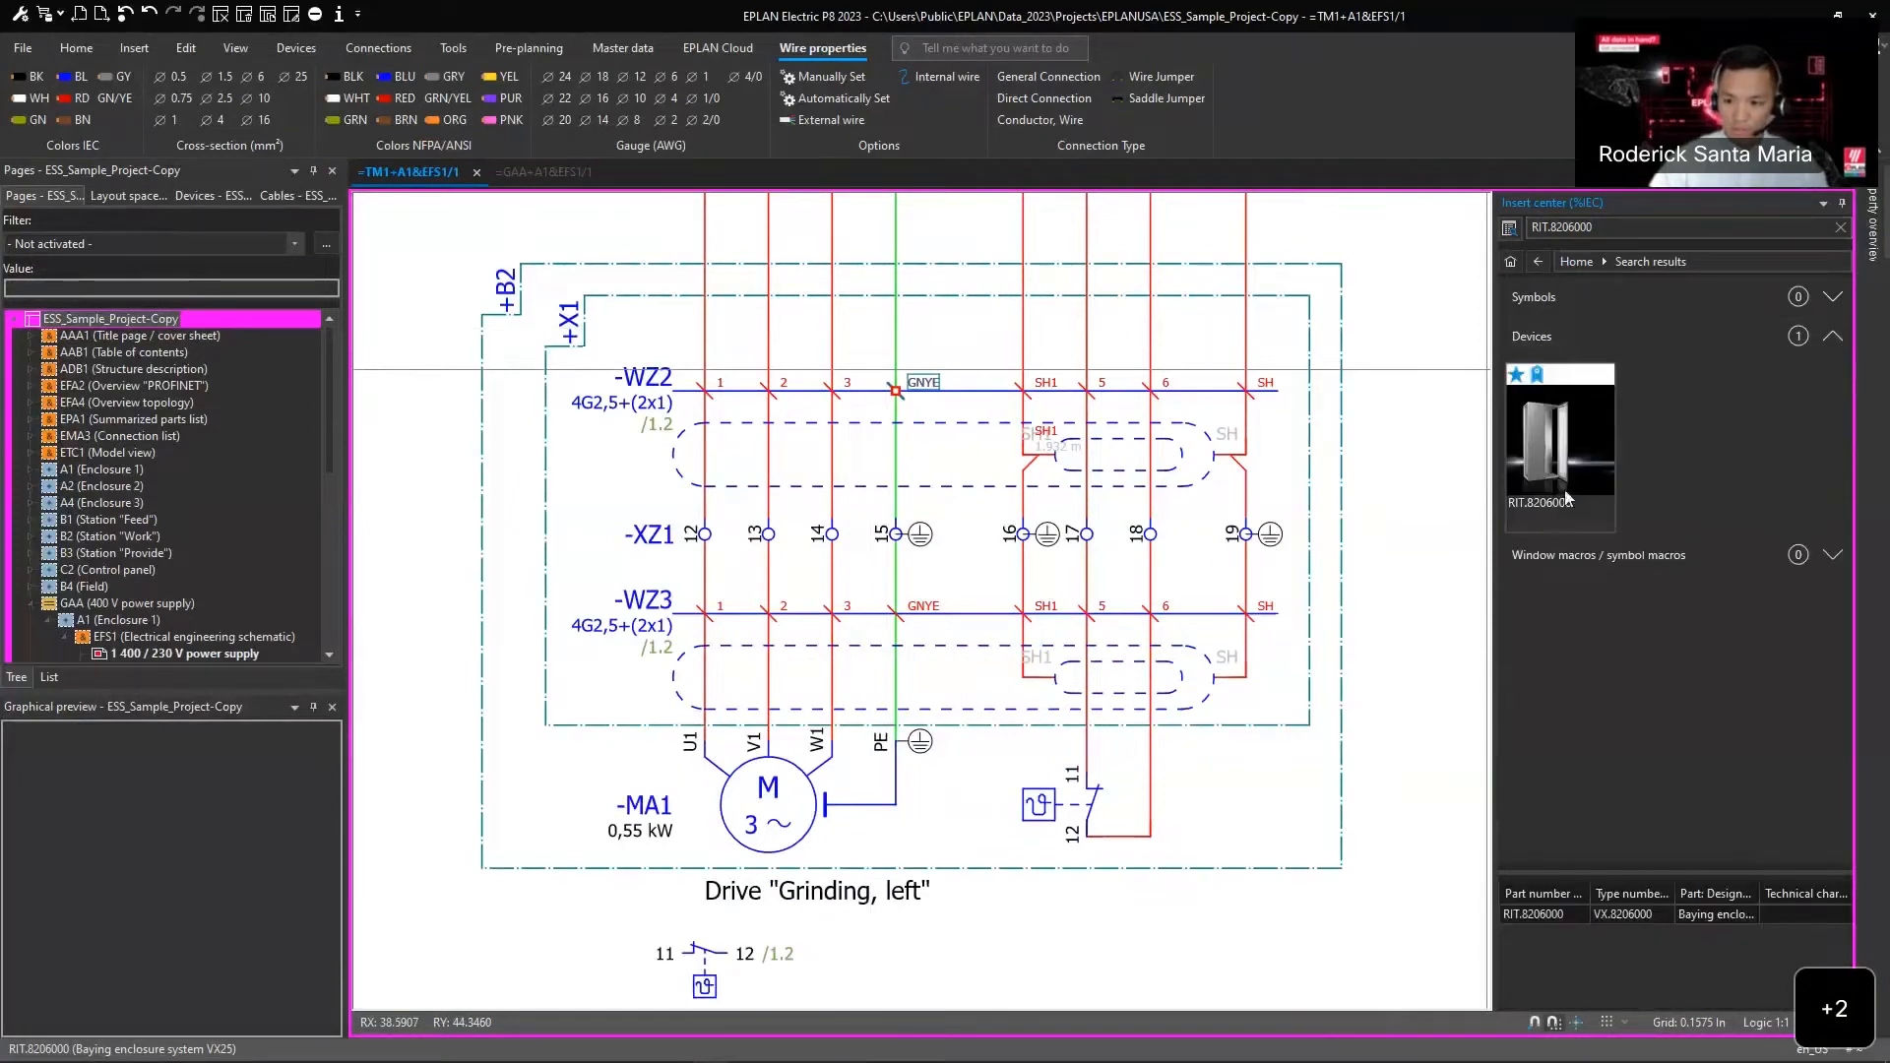
left_click(1591, 417)
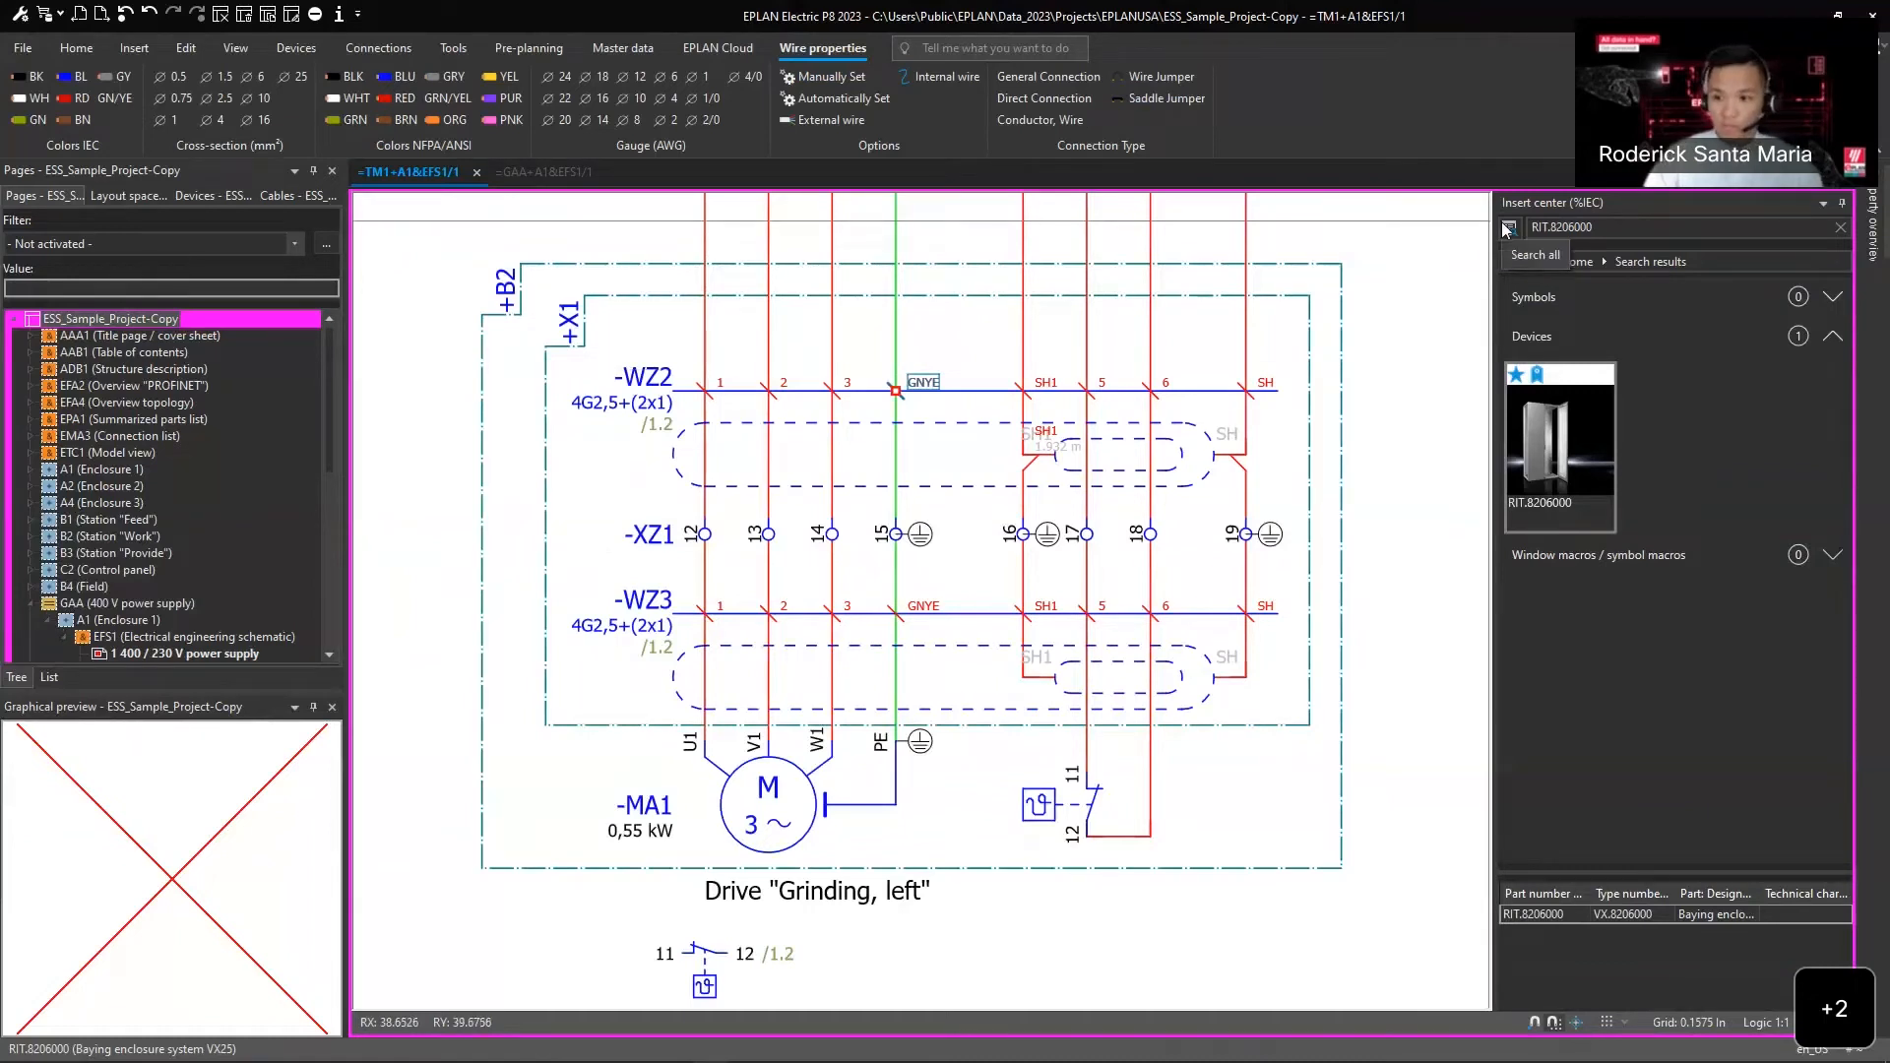
- Switch to the PowerPoint slide show, magnify the insert center search filters picture and mark the filter icon with a red rectangle
key("alt+Tab")
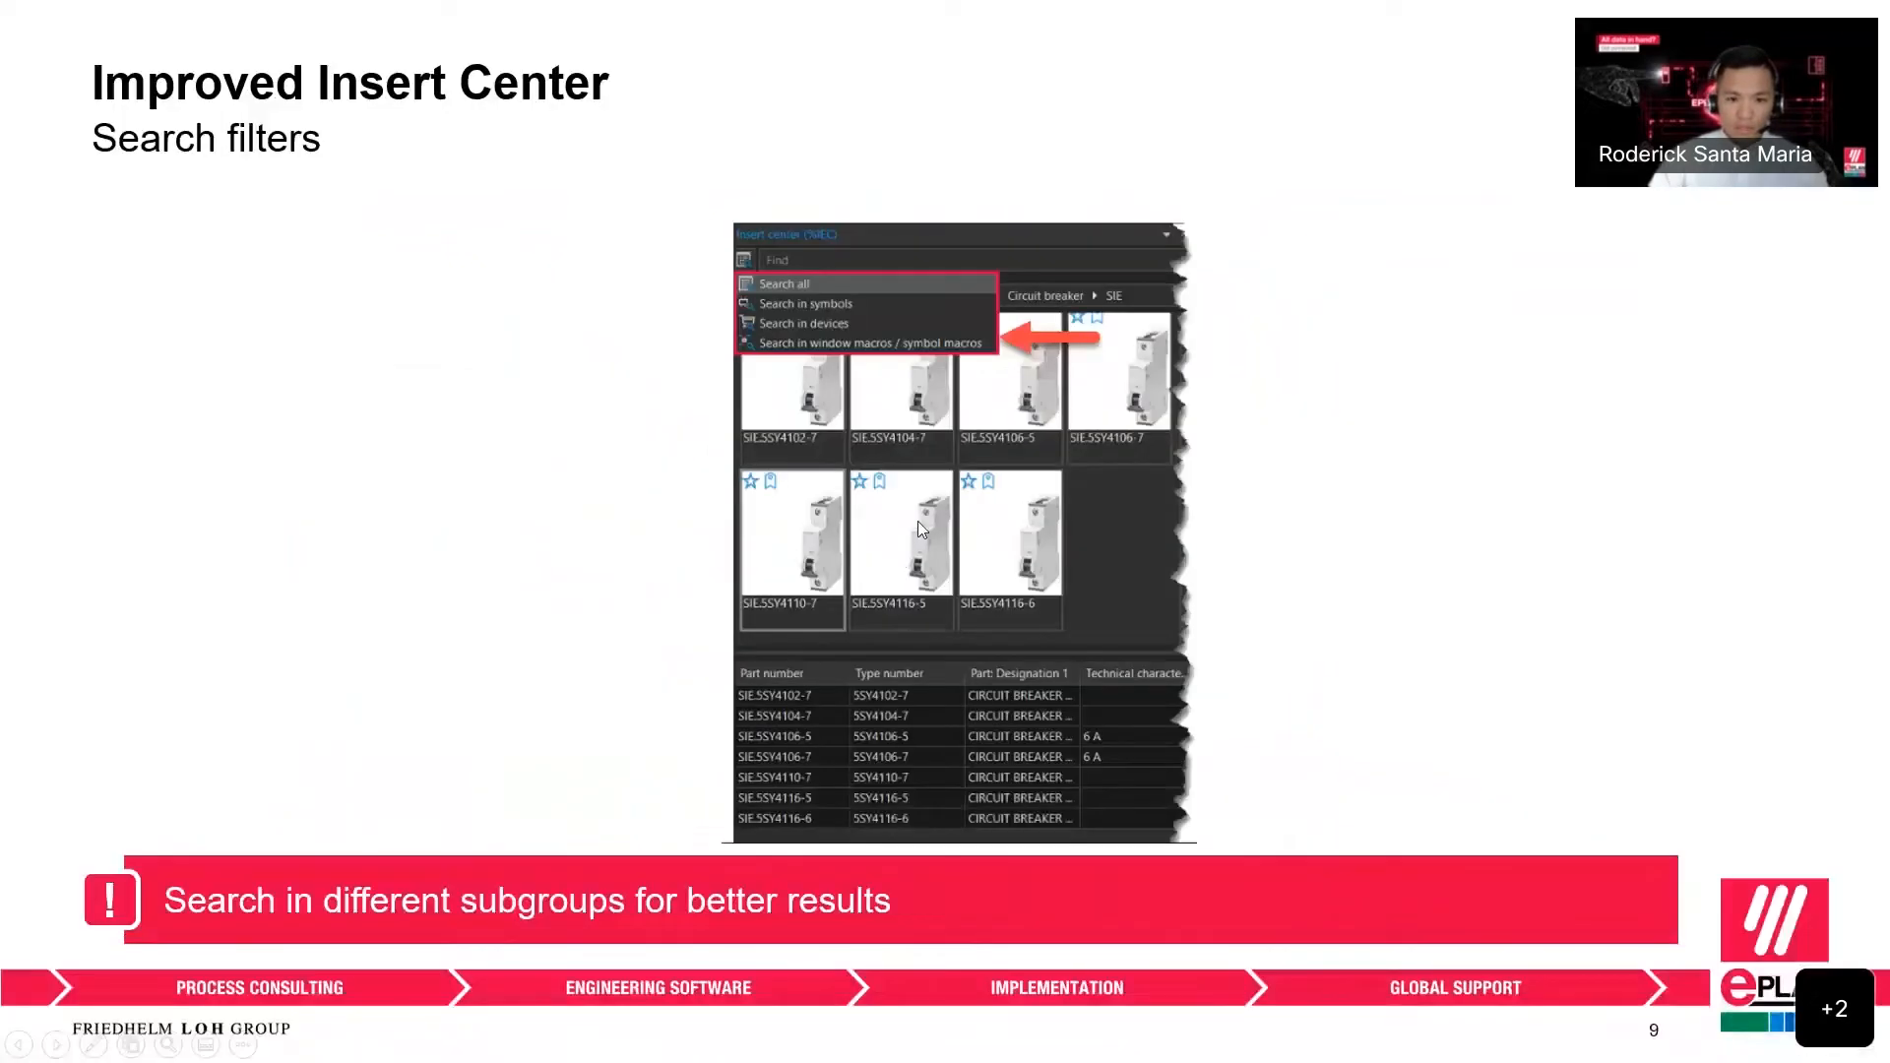
left_click(912, 517)
left_click(912, 518)
key("ctrl+1")
left_click(747, 258)
left_click_drag(712, 238, 772, 292, "ctrl")
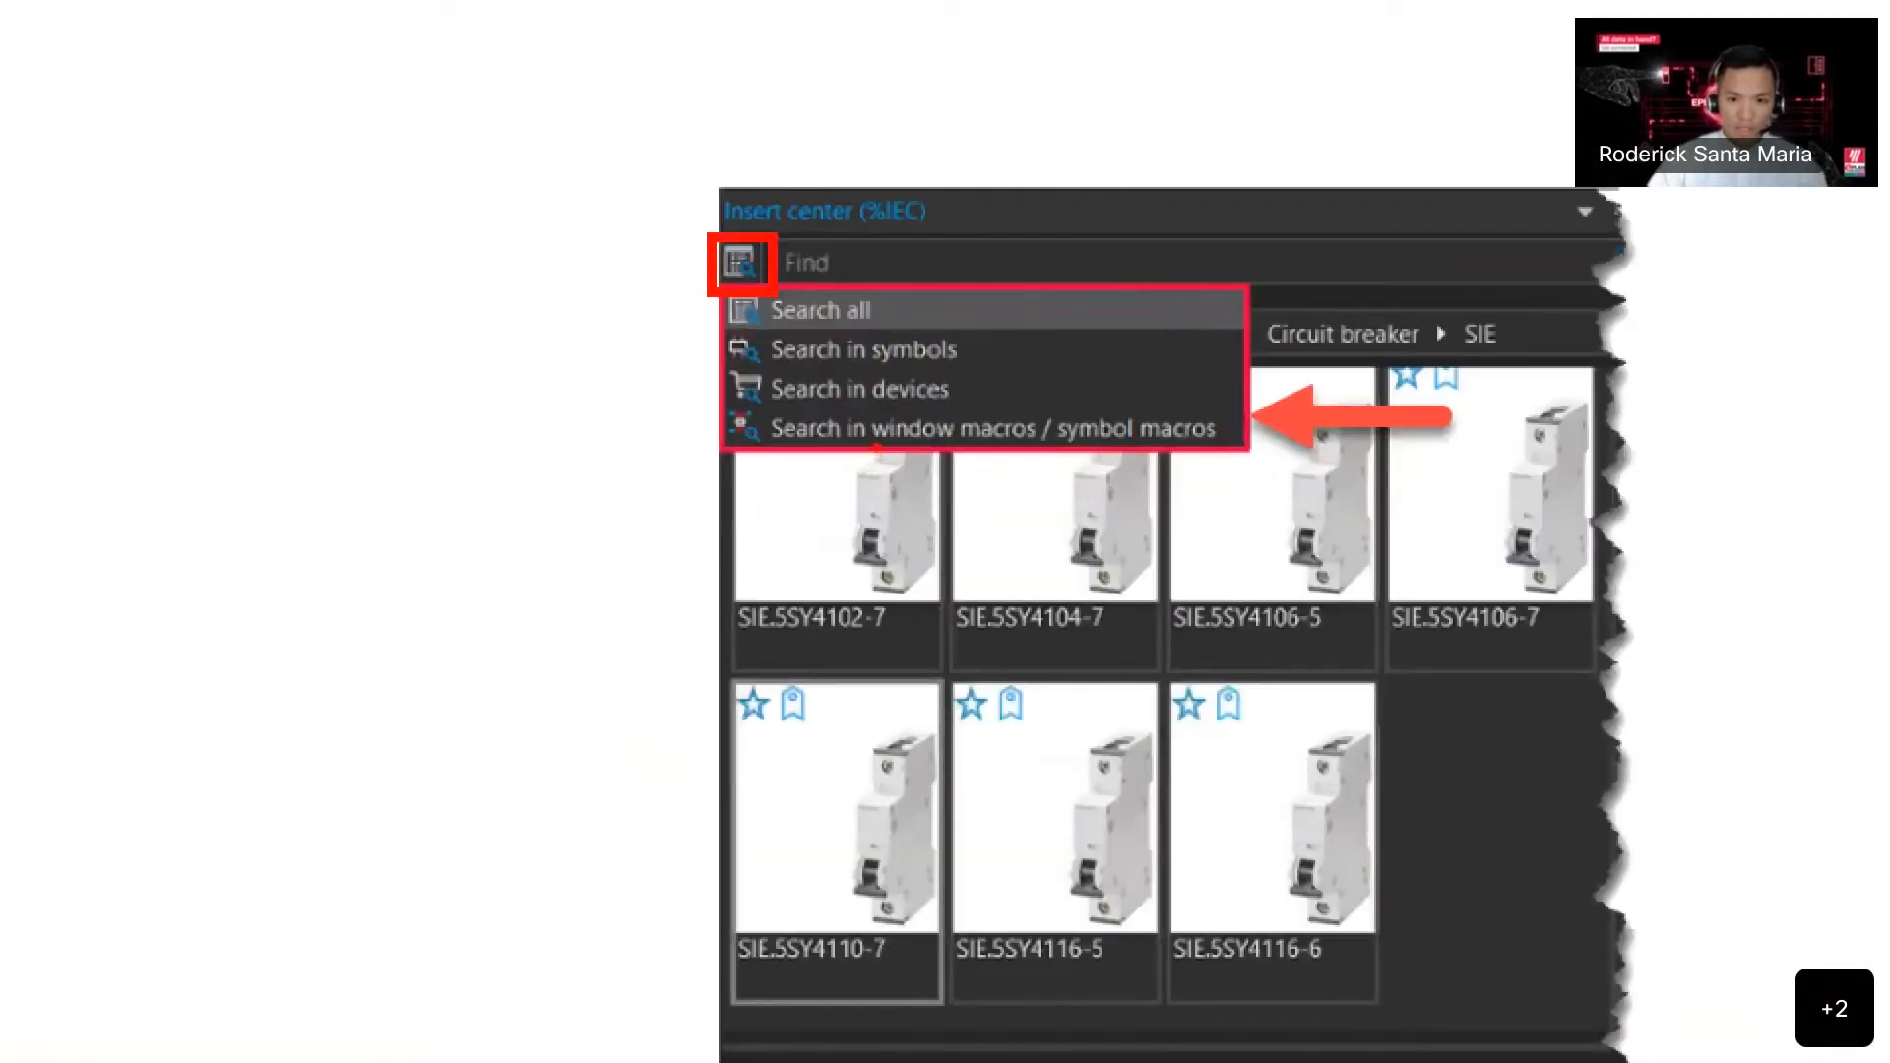
key("Escape")
- Advance the slide show to the "Open hyperlinks" slide and return to EPLAN Electric P8
left_click(848, 408)
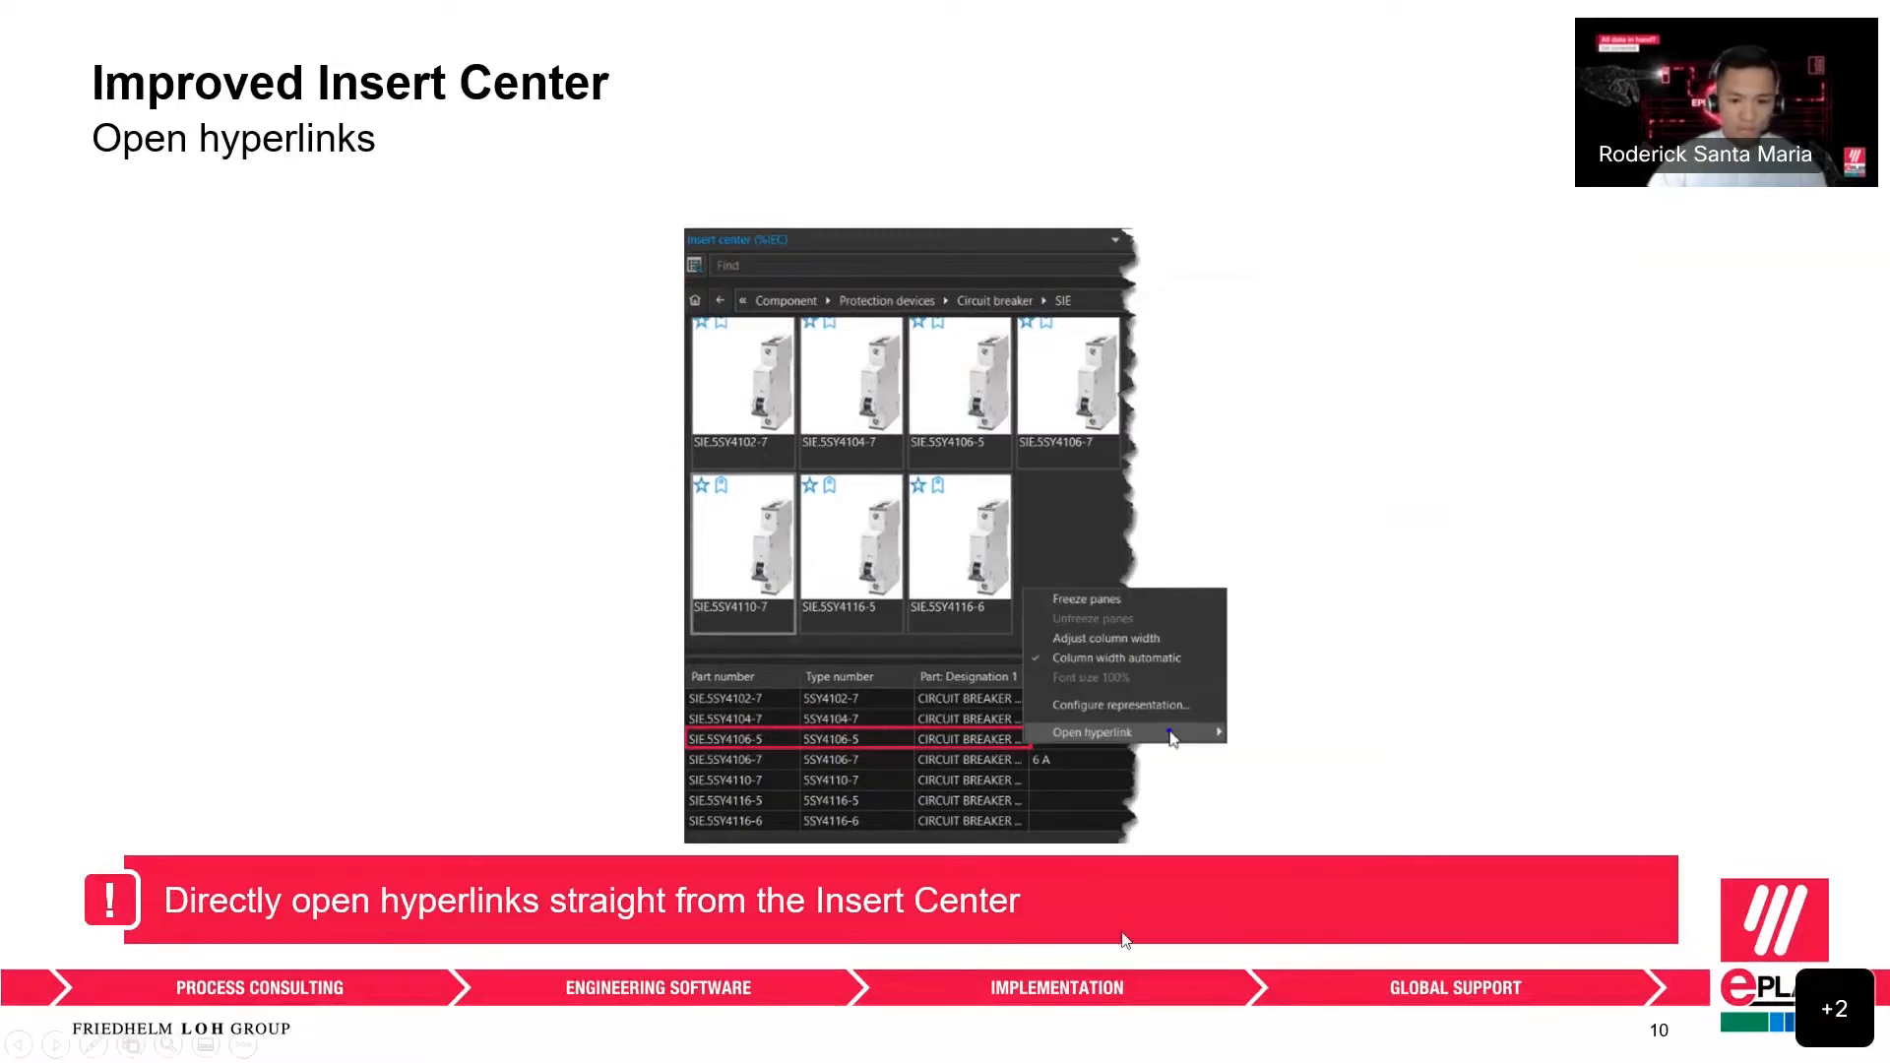
key("alt+Tab")
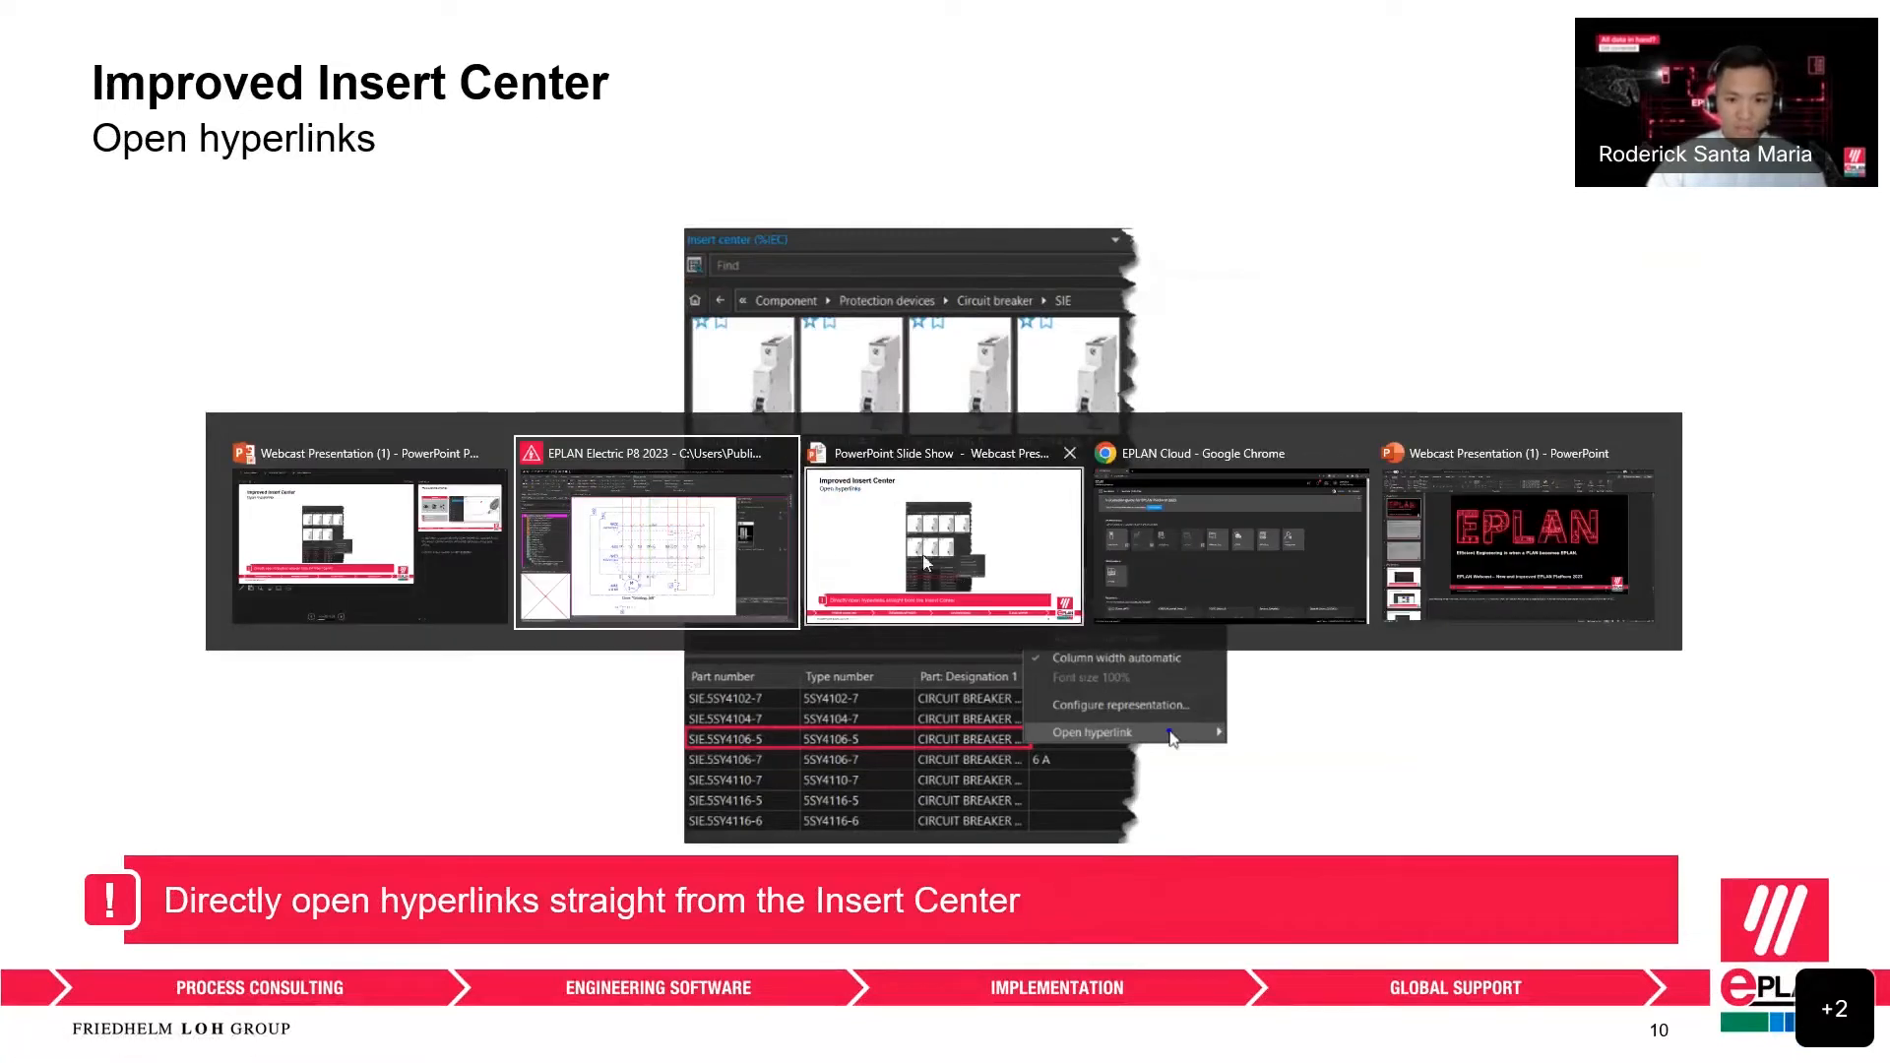
left_click(733, 554)
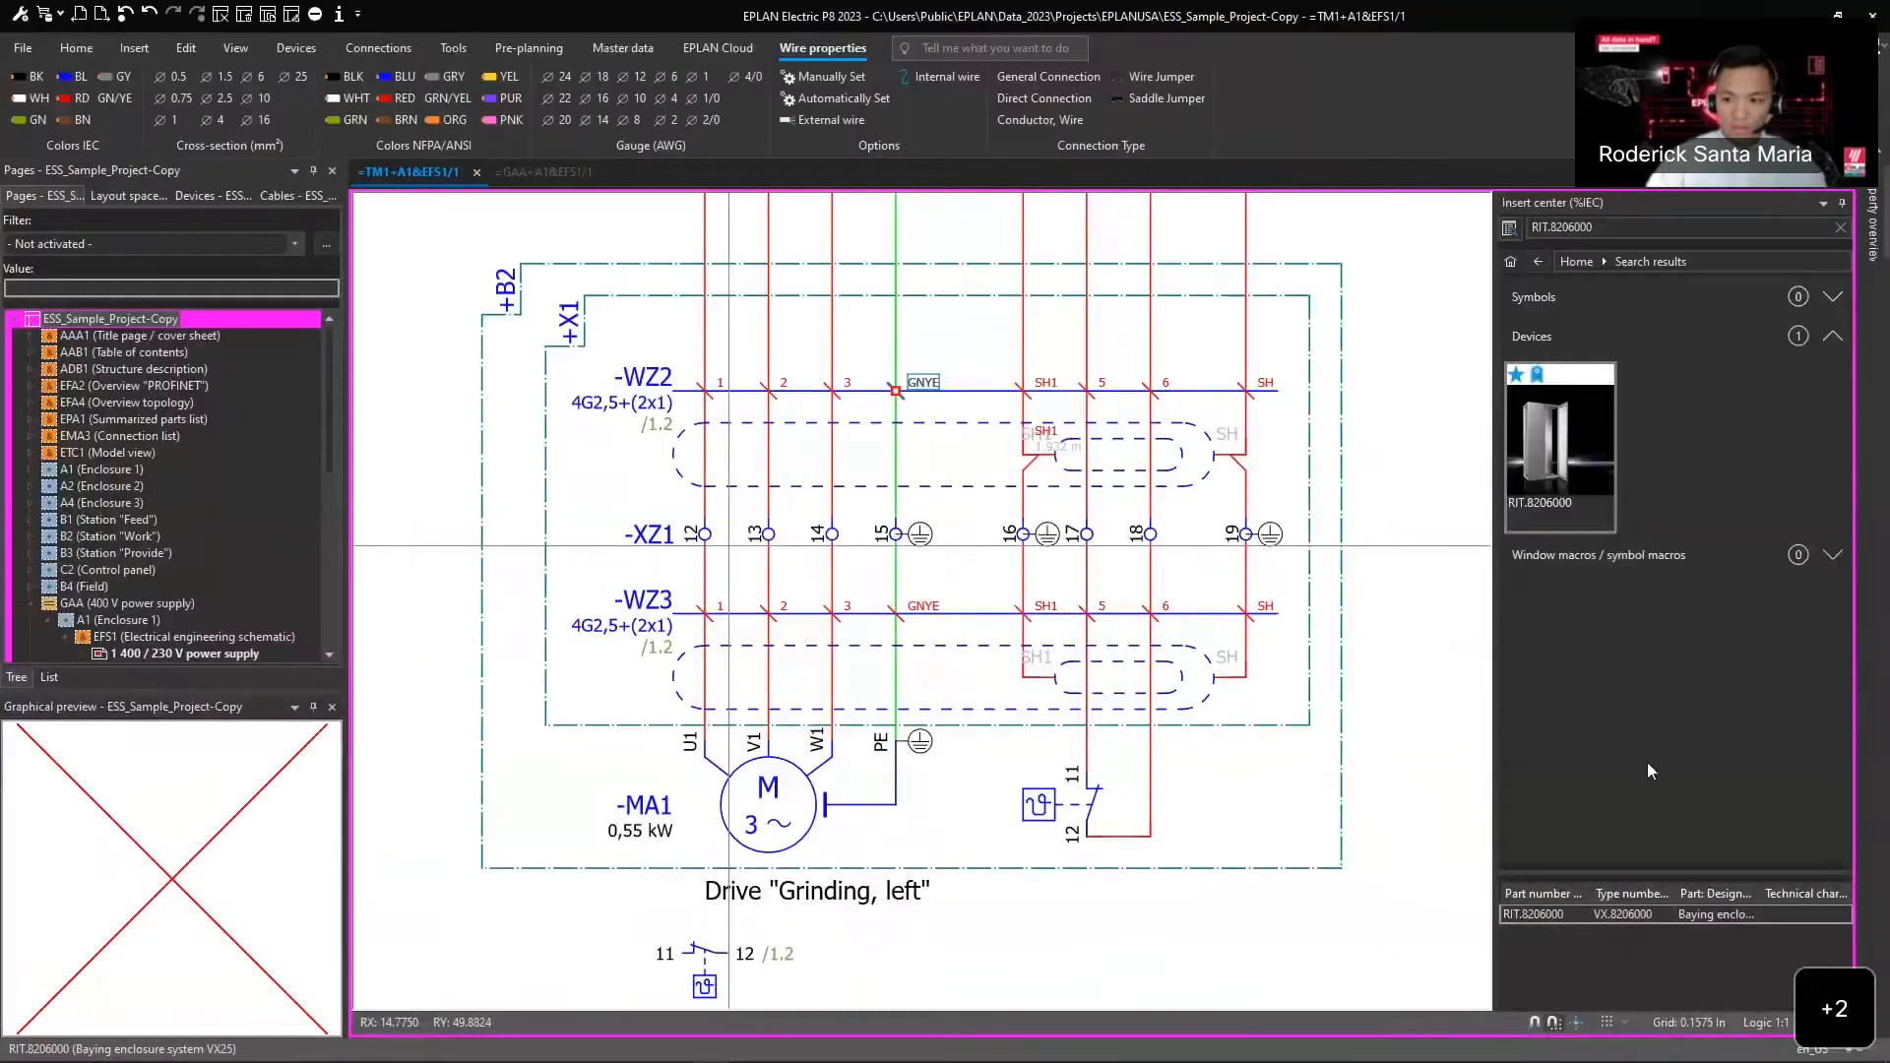
- Examine the hyperlinks offered for part RIT.8206000 in the insert center's parts list, and switch to the PowerPoint slide about EPLAN eSTOCK
left_click(1544, 915)
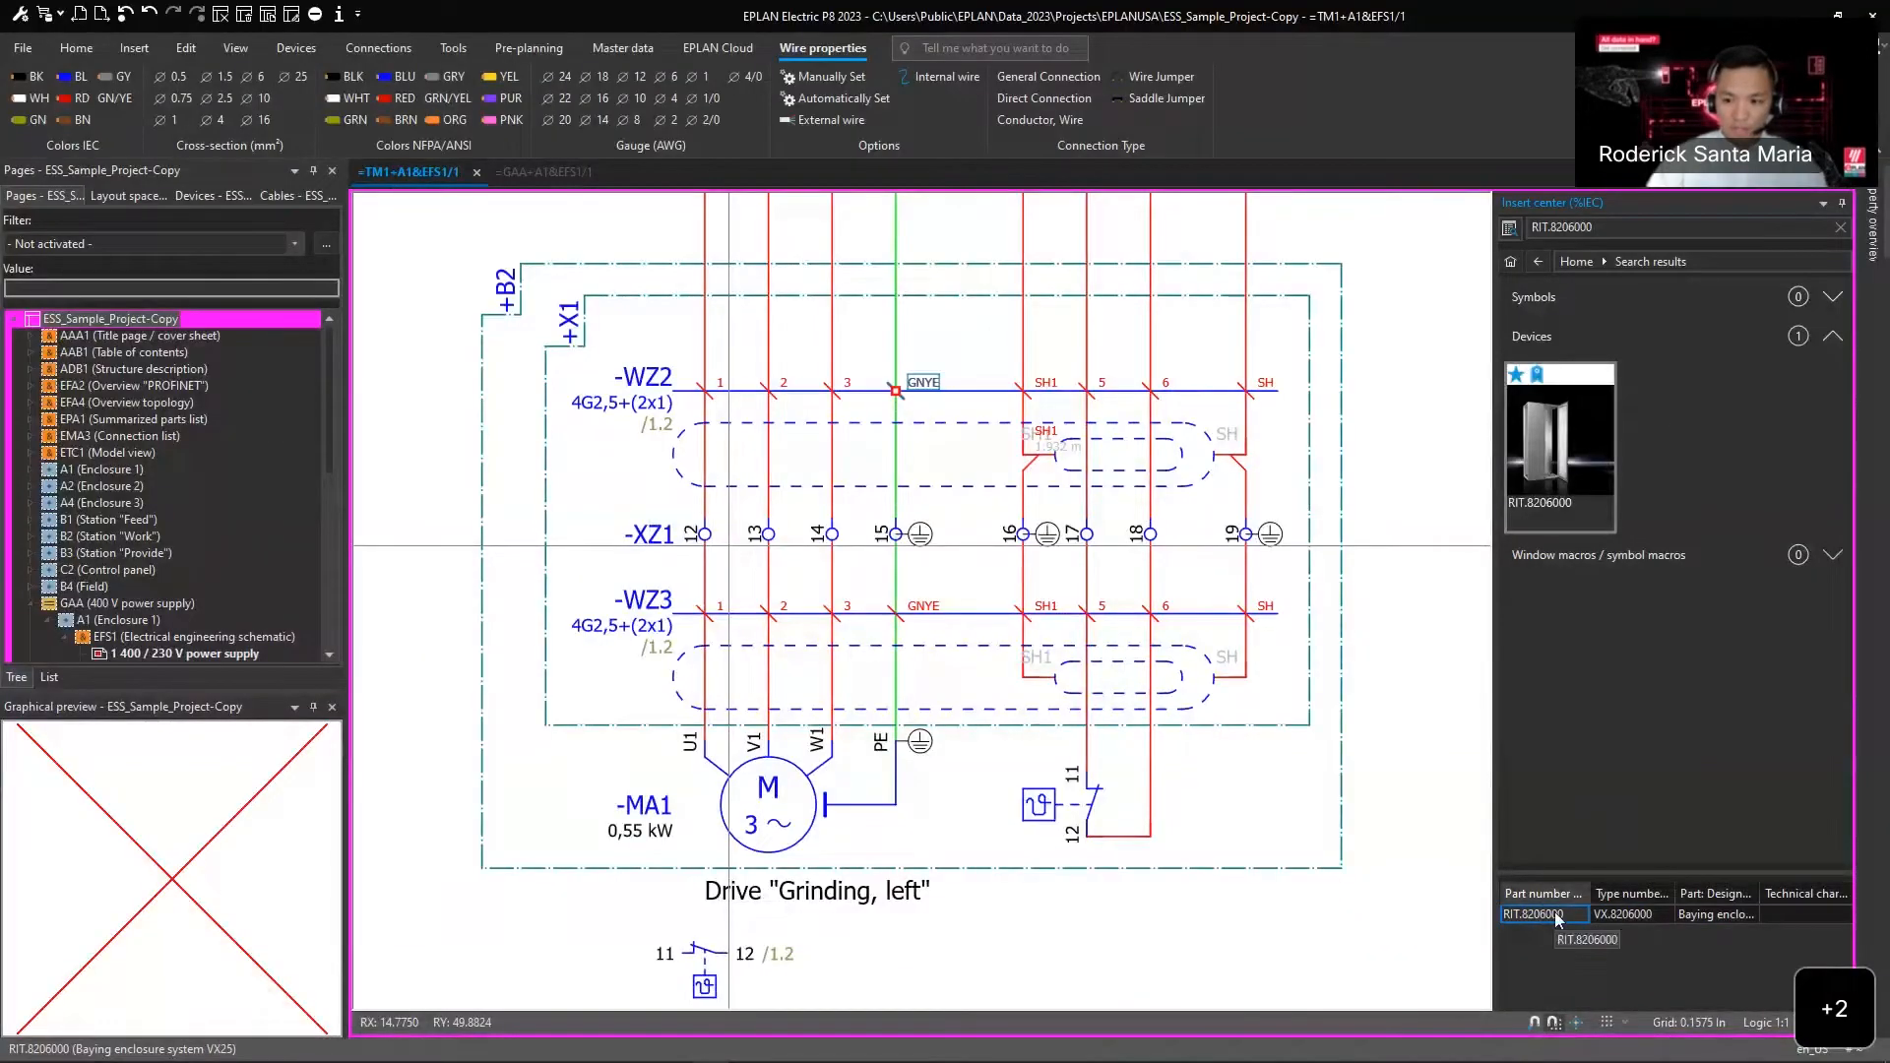
right_click(1557, 915)
mouse_move(1580, 900)
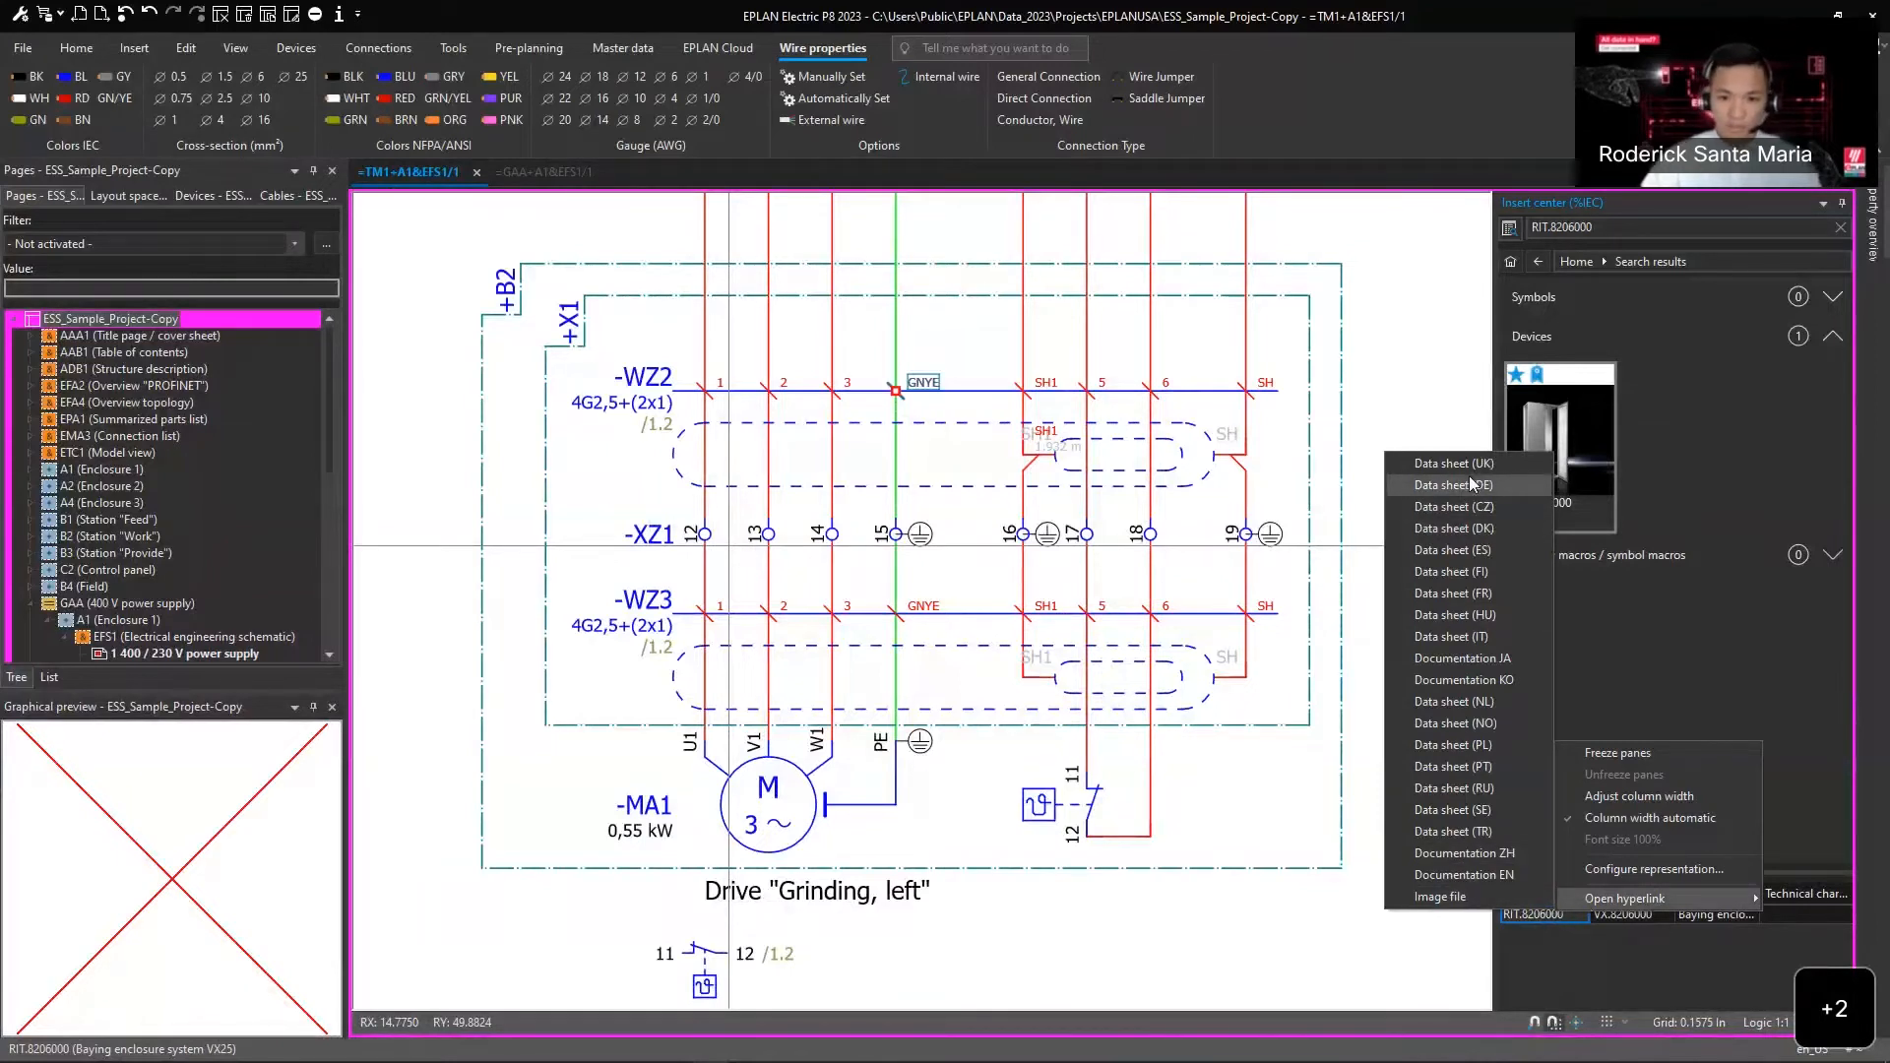
left_click(1632, 610)
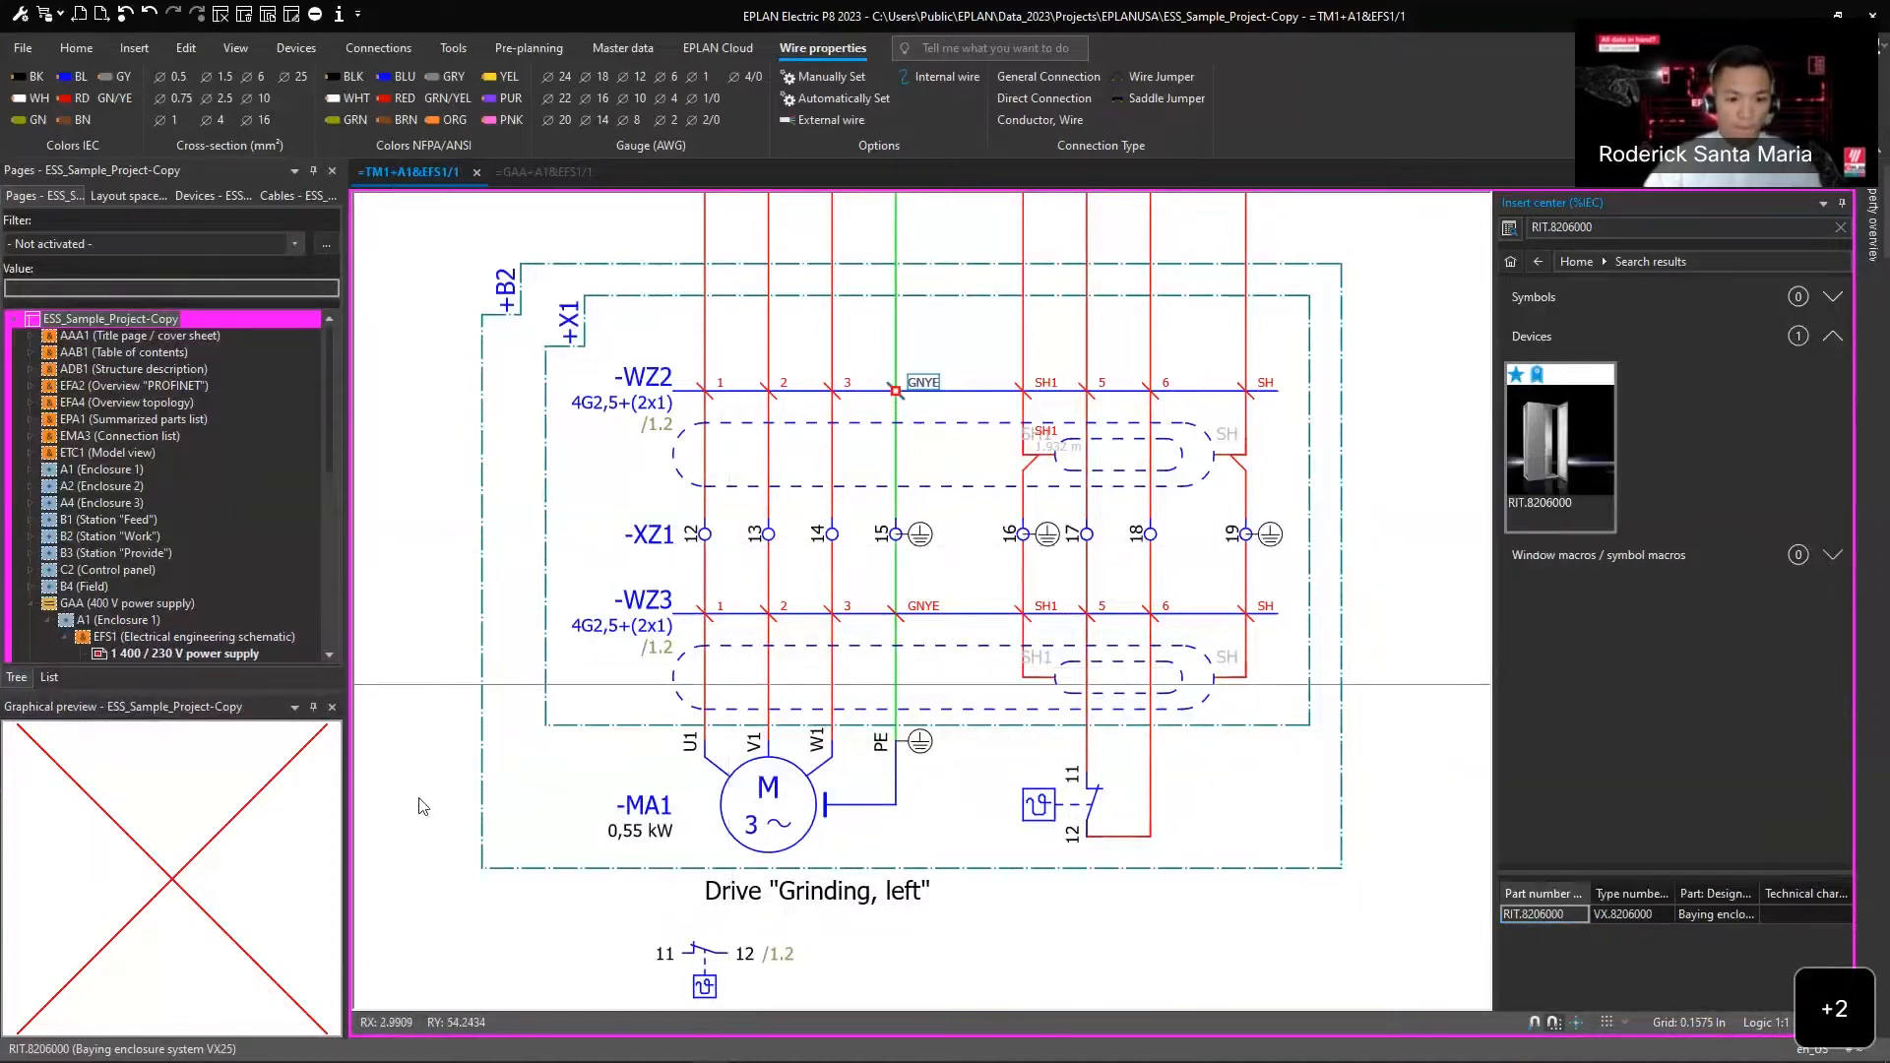
key("alt")
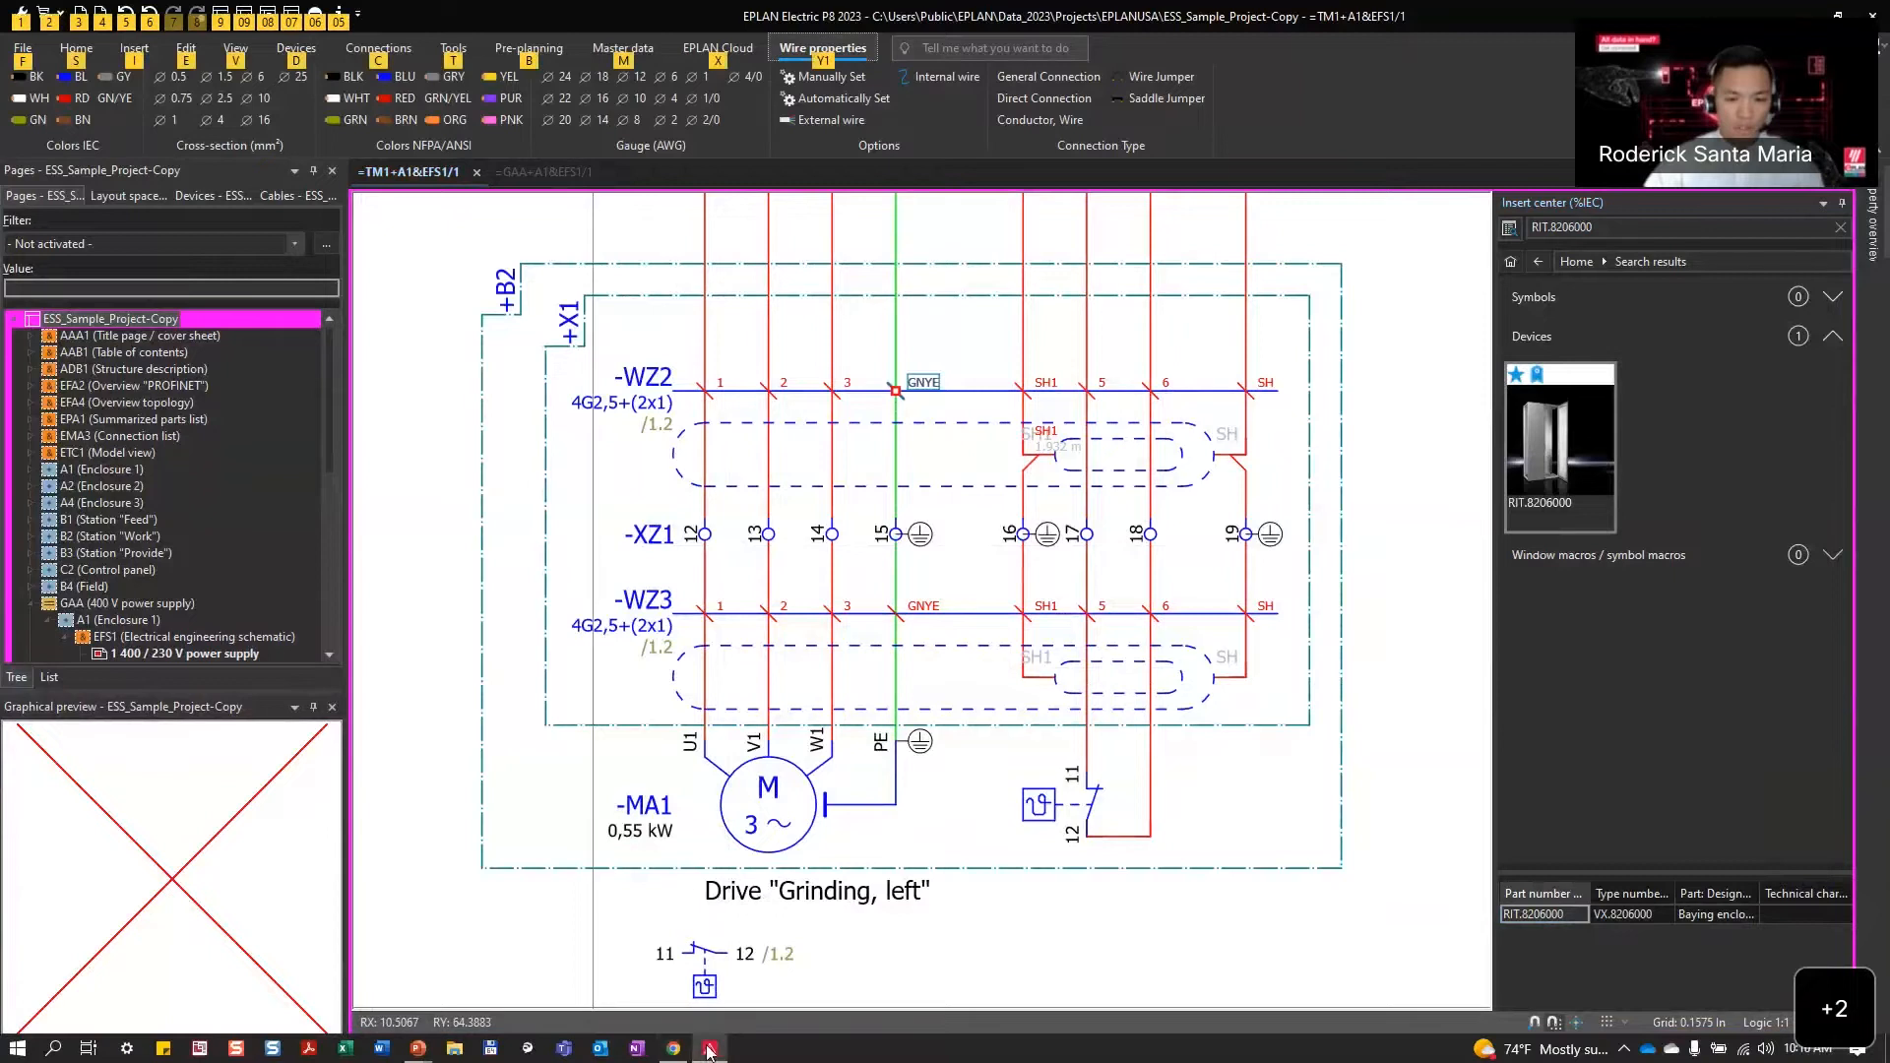
left_click(709, 1050)
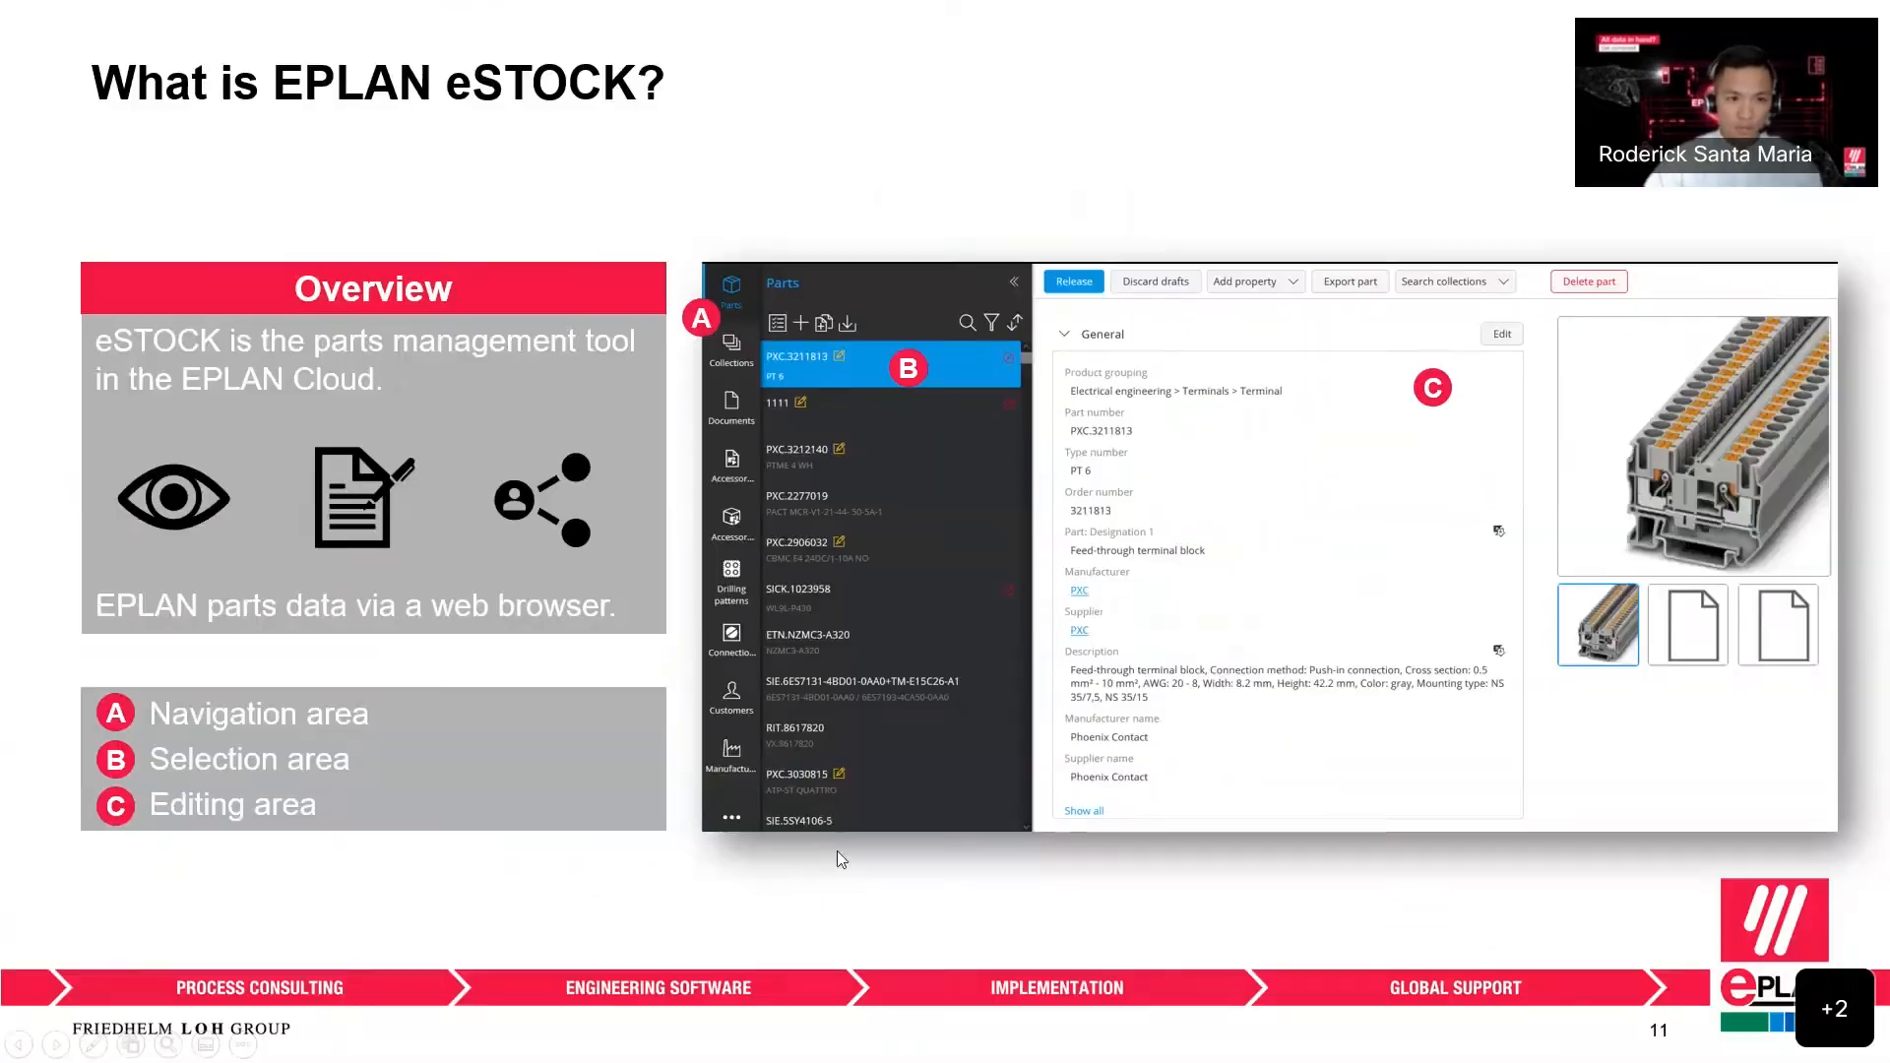
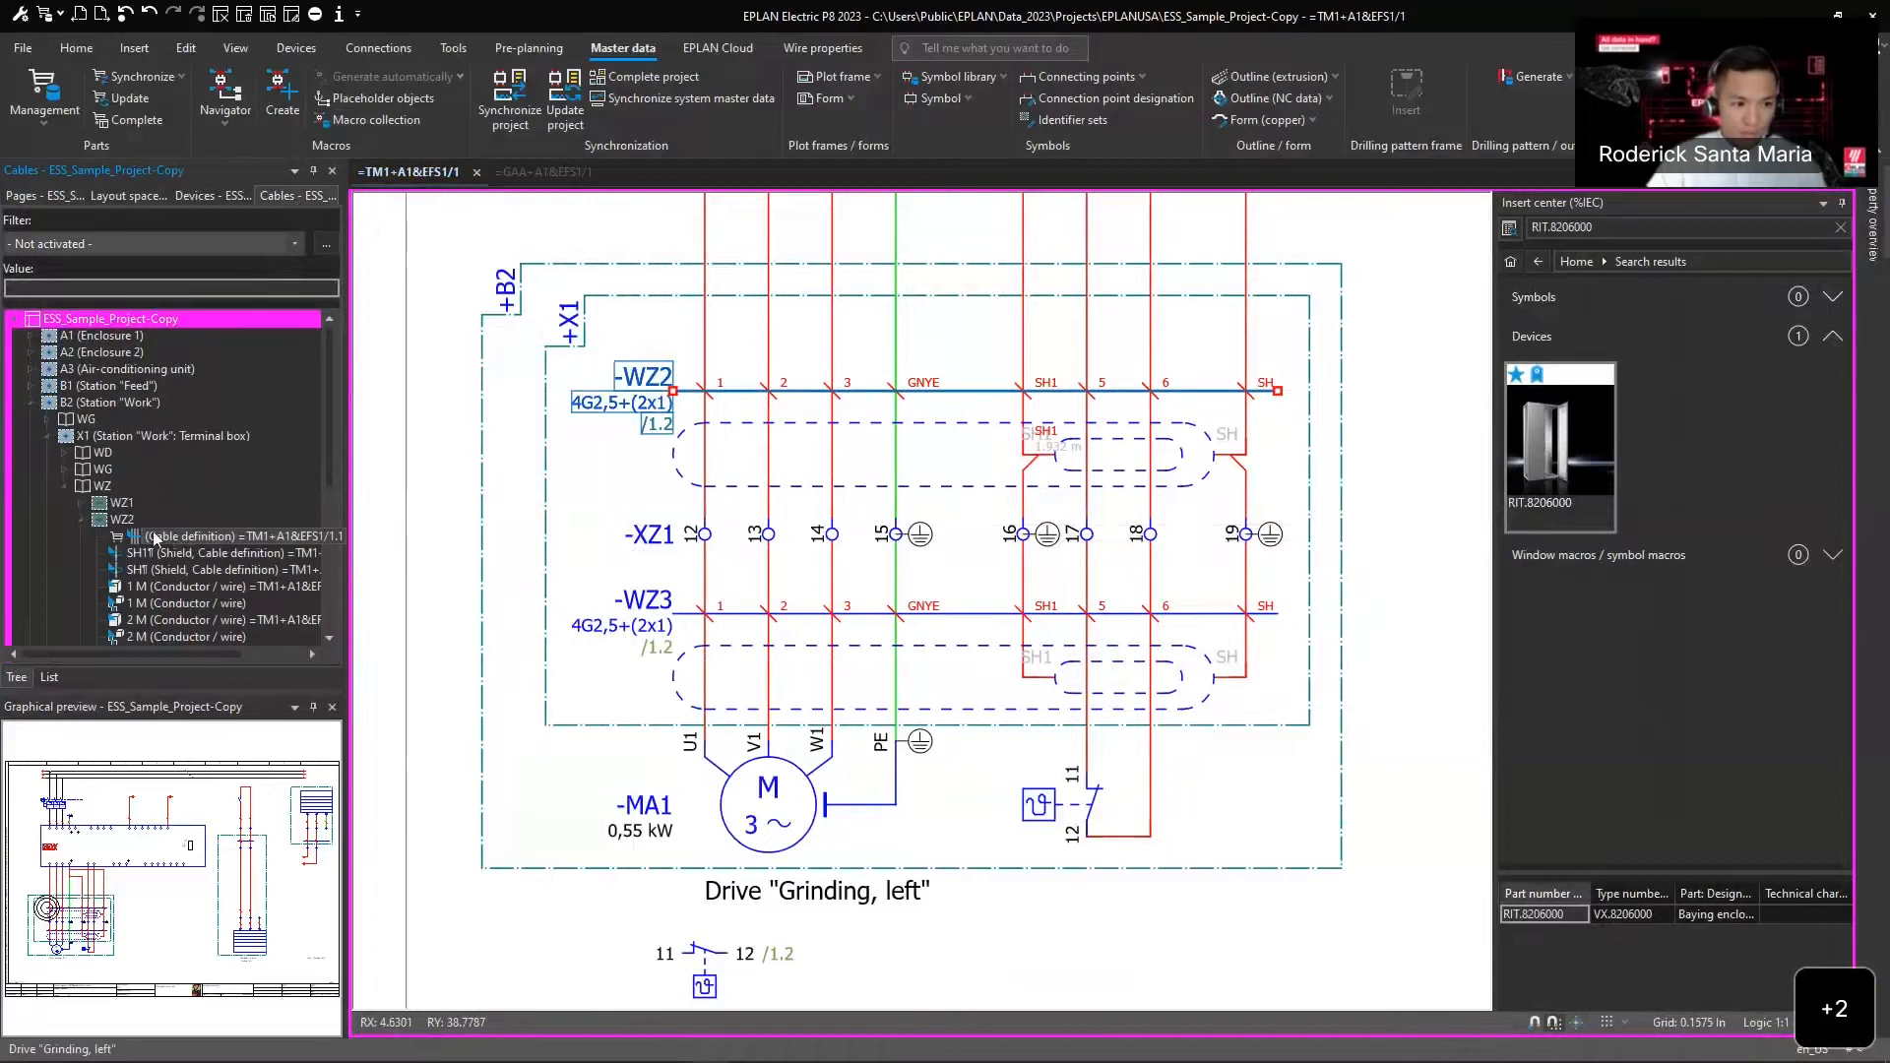
- Select cable WZ2 in station "Work"'s terminal box X1 and open it for editing in the Edit cable dialog
left_click(122, 520)
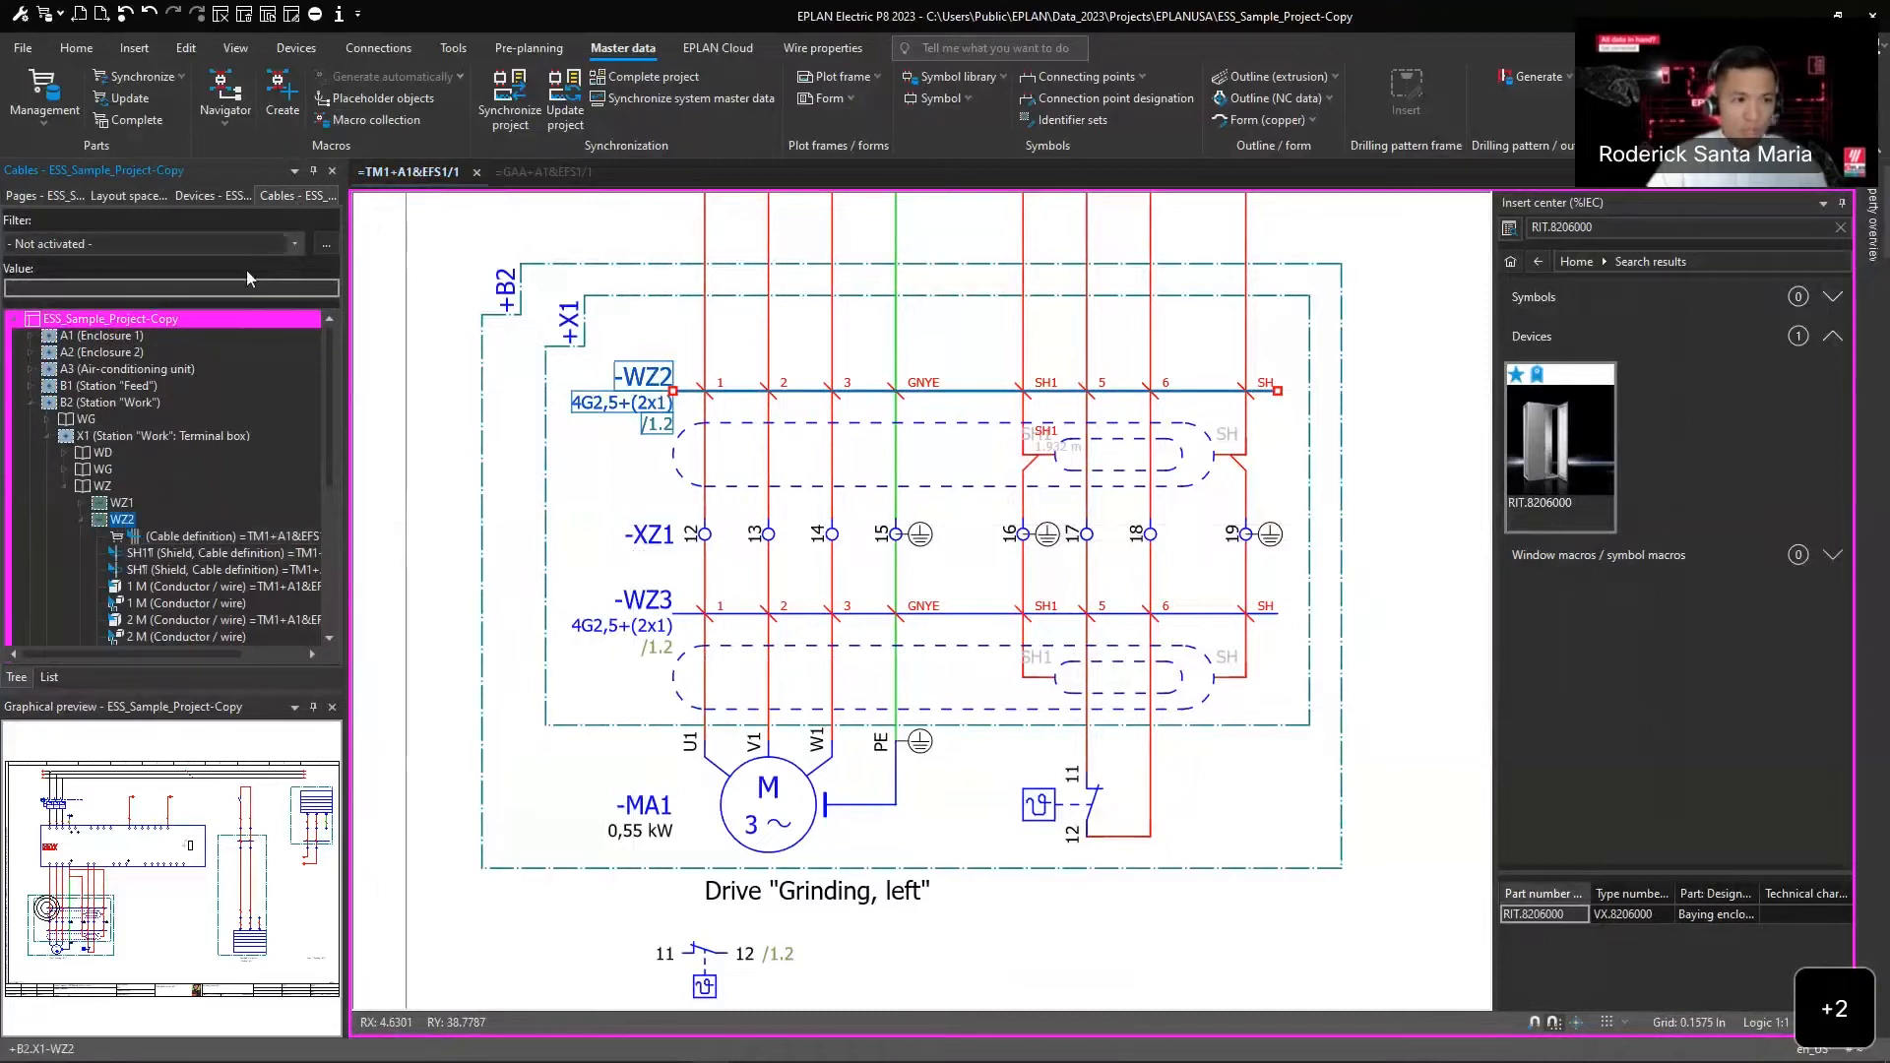
right_click(122, 521)
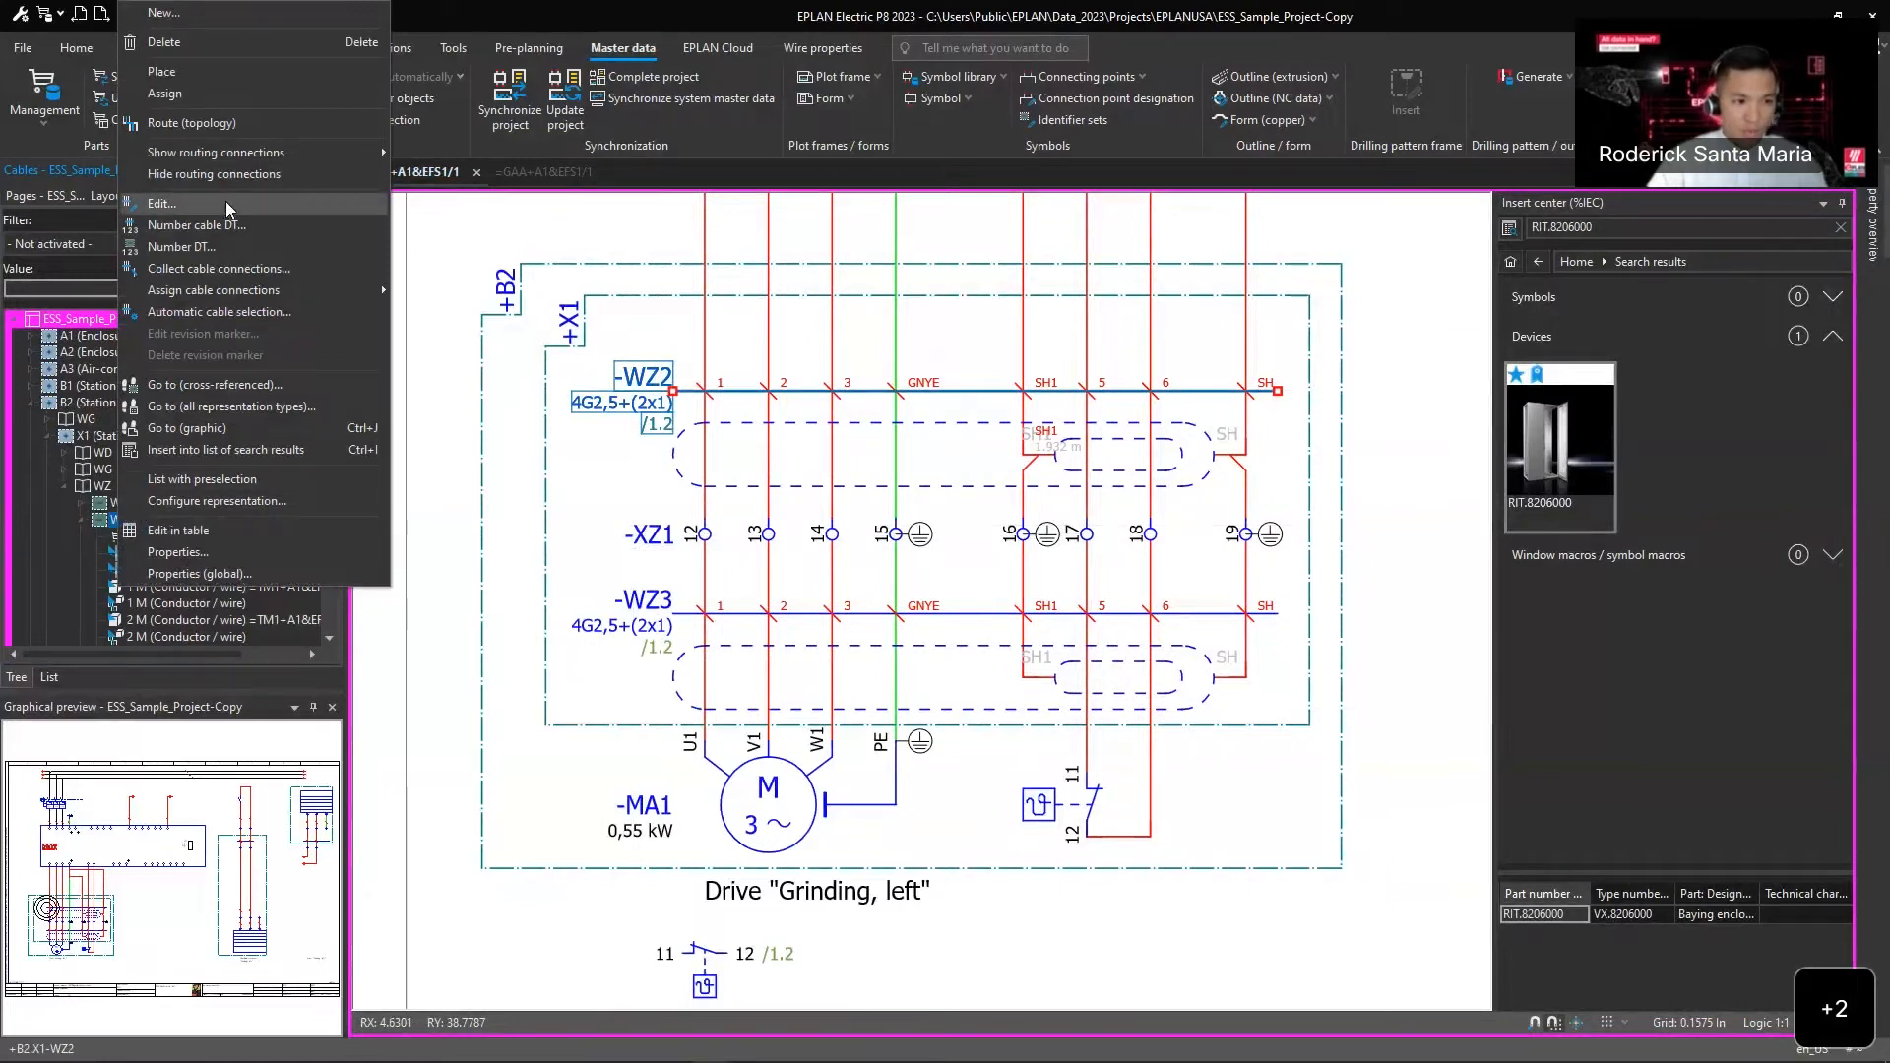
key("Escape")
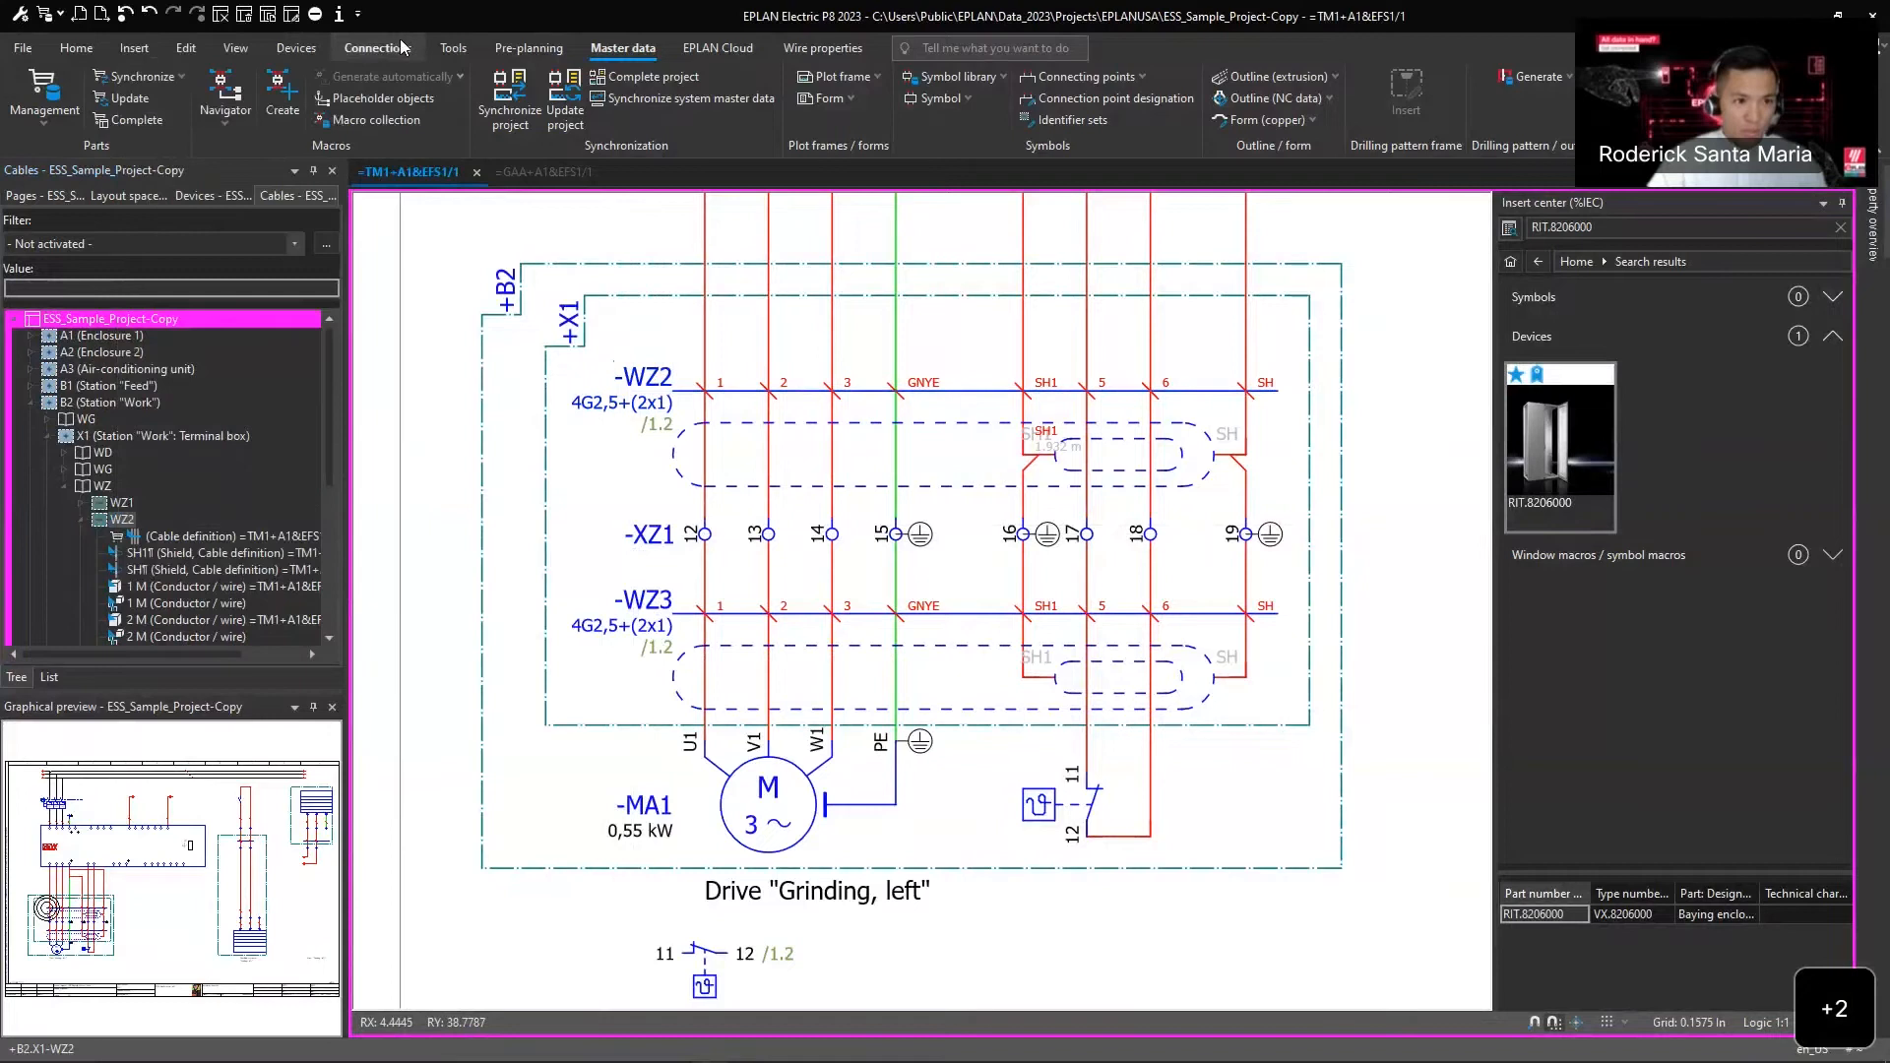
left_click(121, 519)
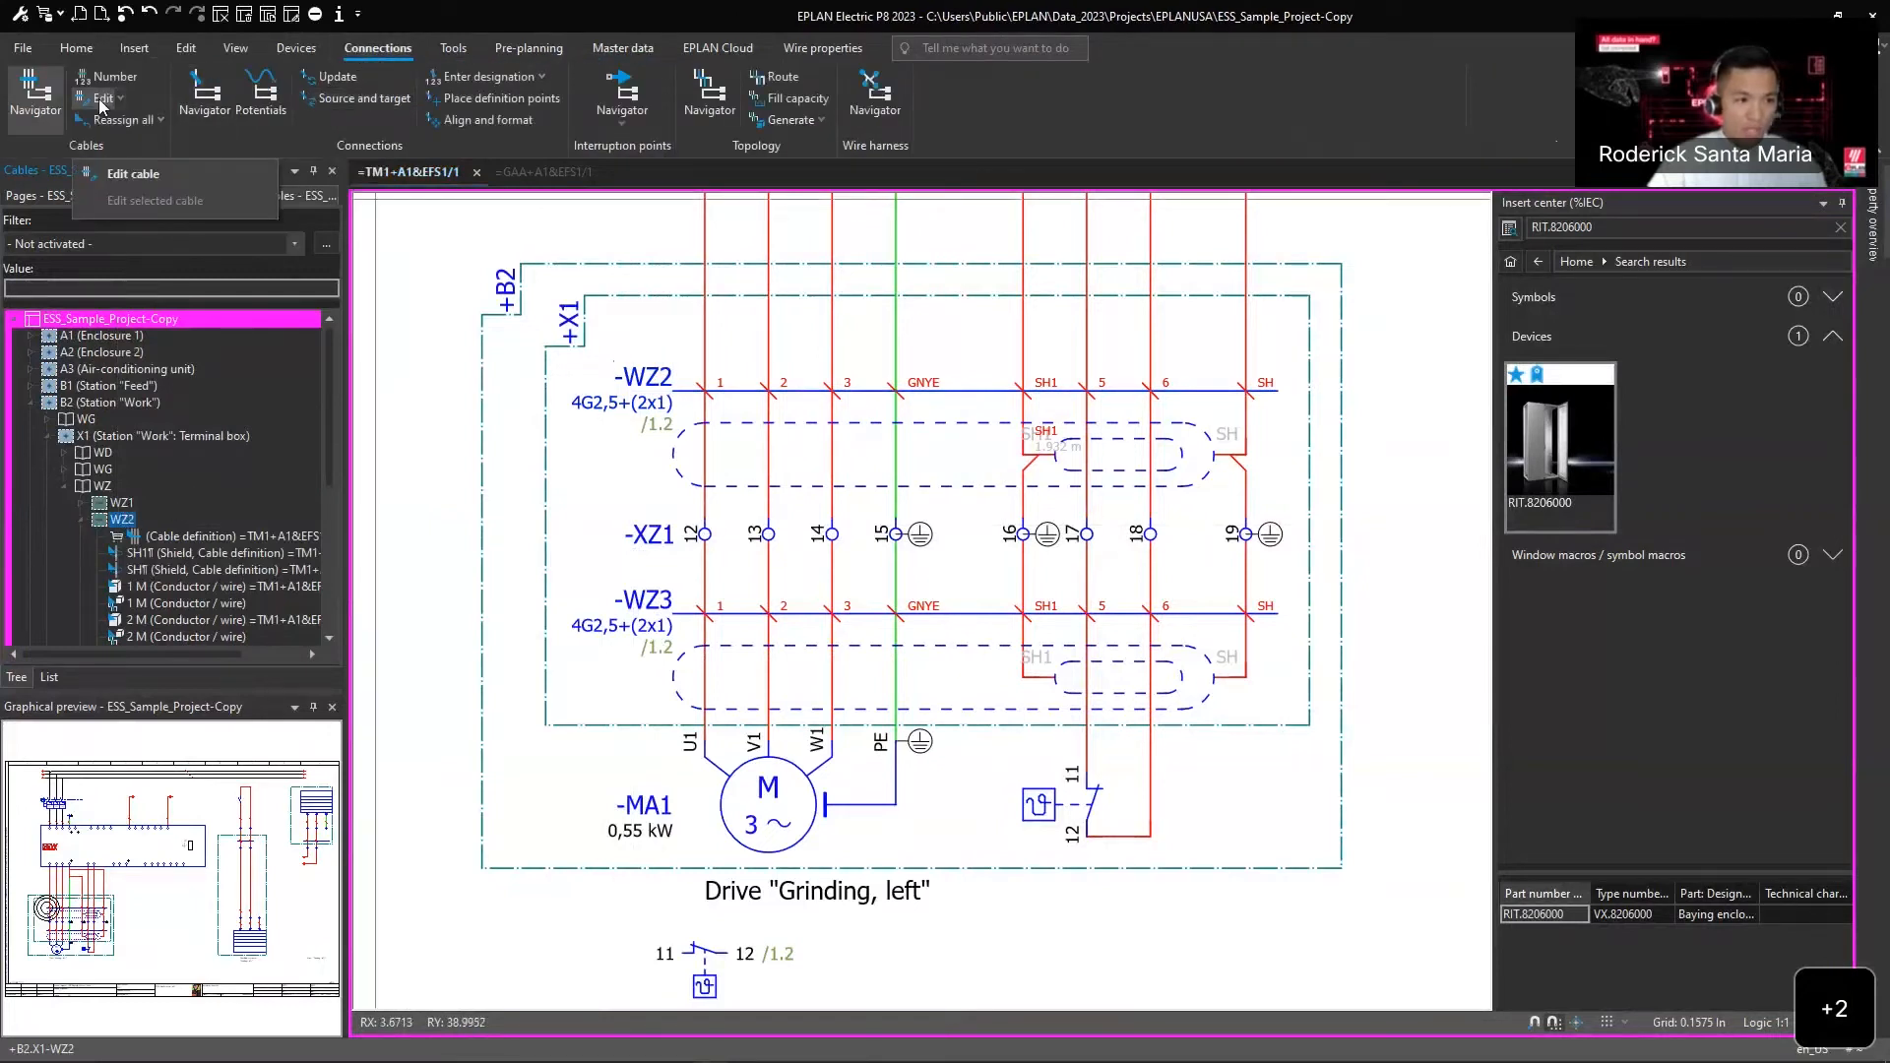
left_click(103, 98)
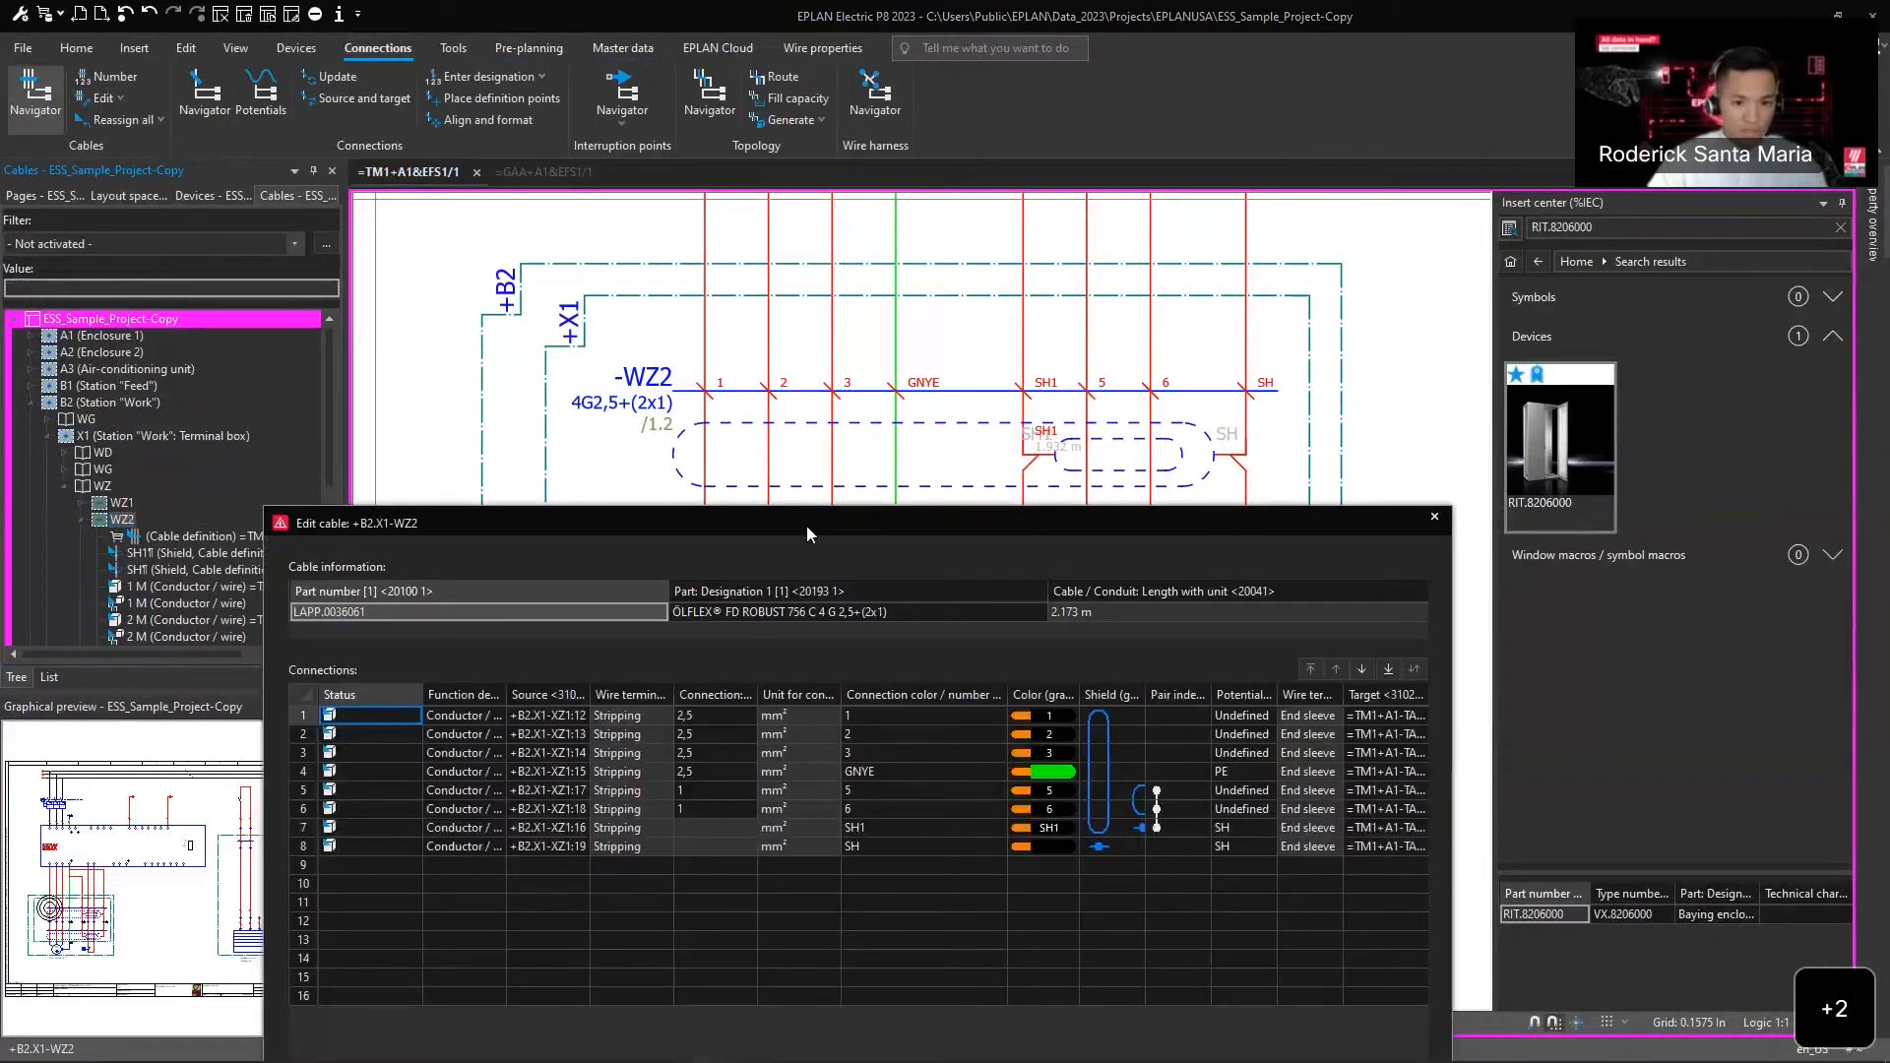
- Reposition the Edit cable dialog, narrow the Status column, widen the Color (graphic) column and close the dialog
left_click_drag(806, 534, 917, 524)
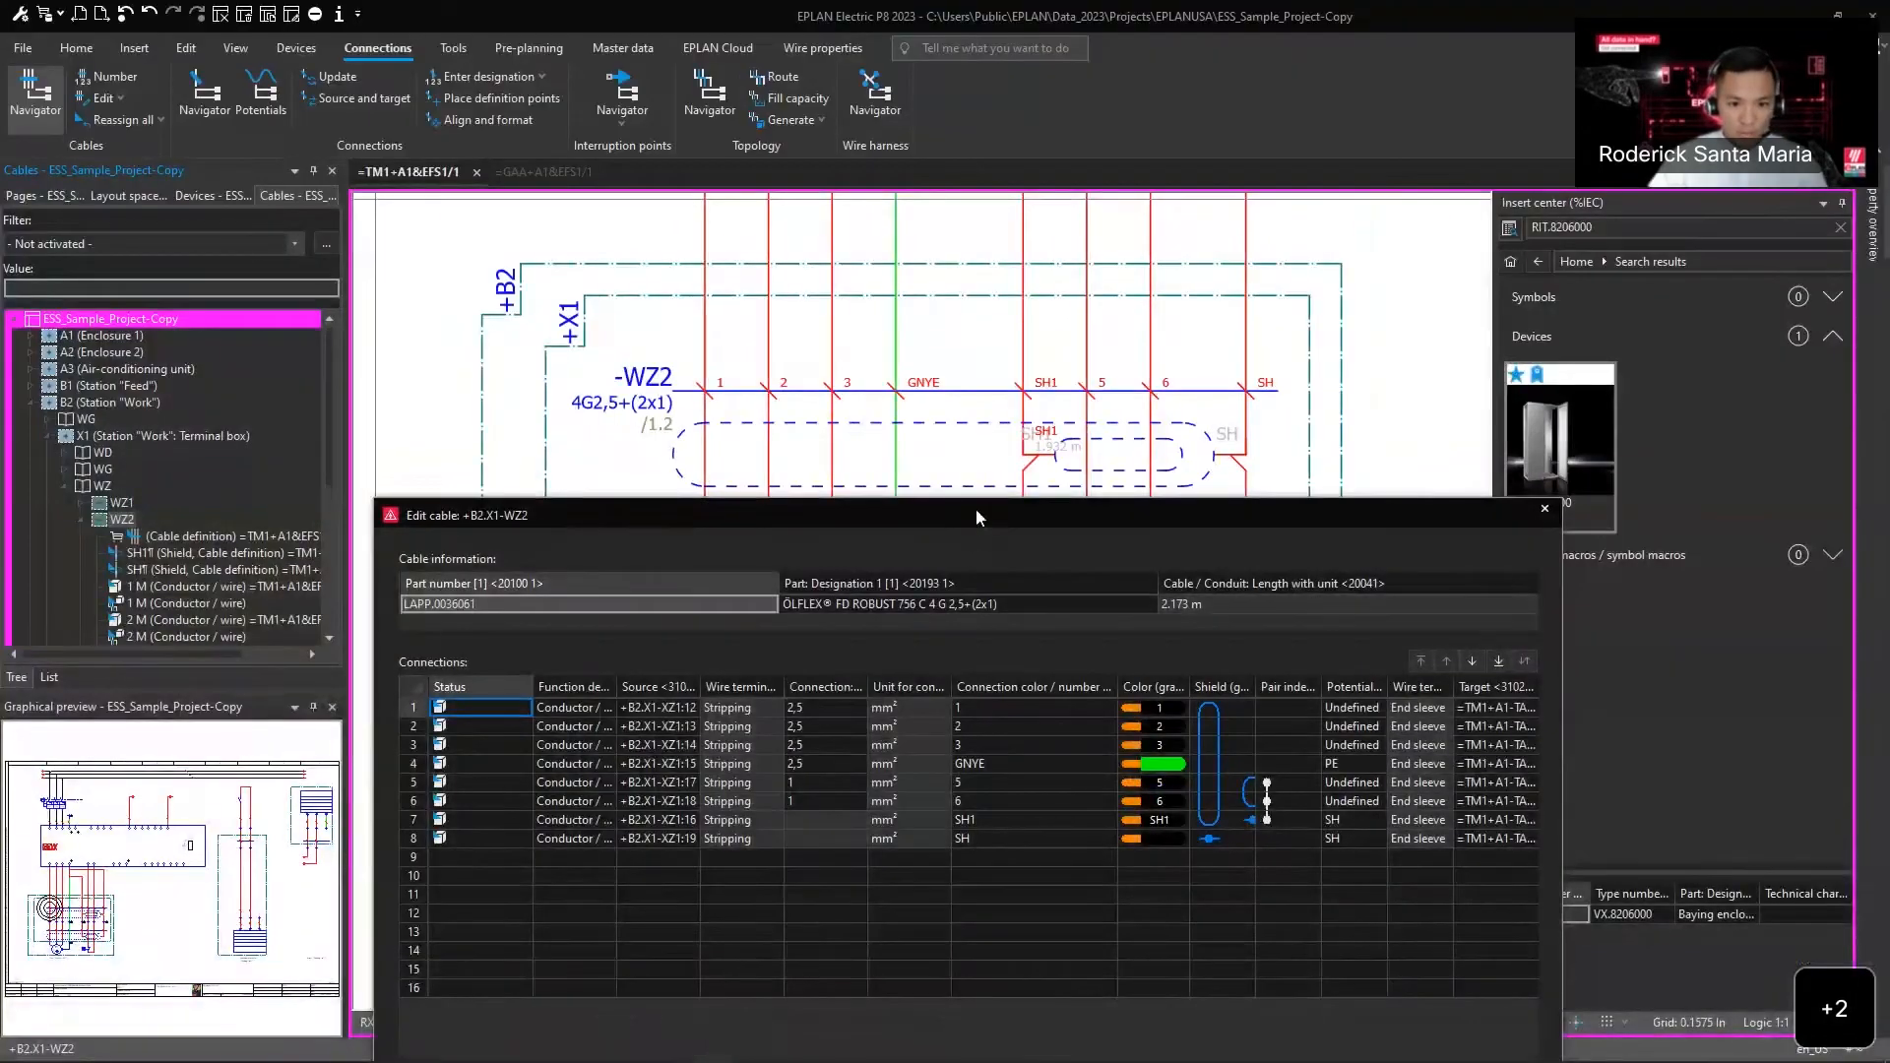
left_click_drag(976, 508, 976, 437)
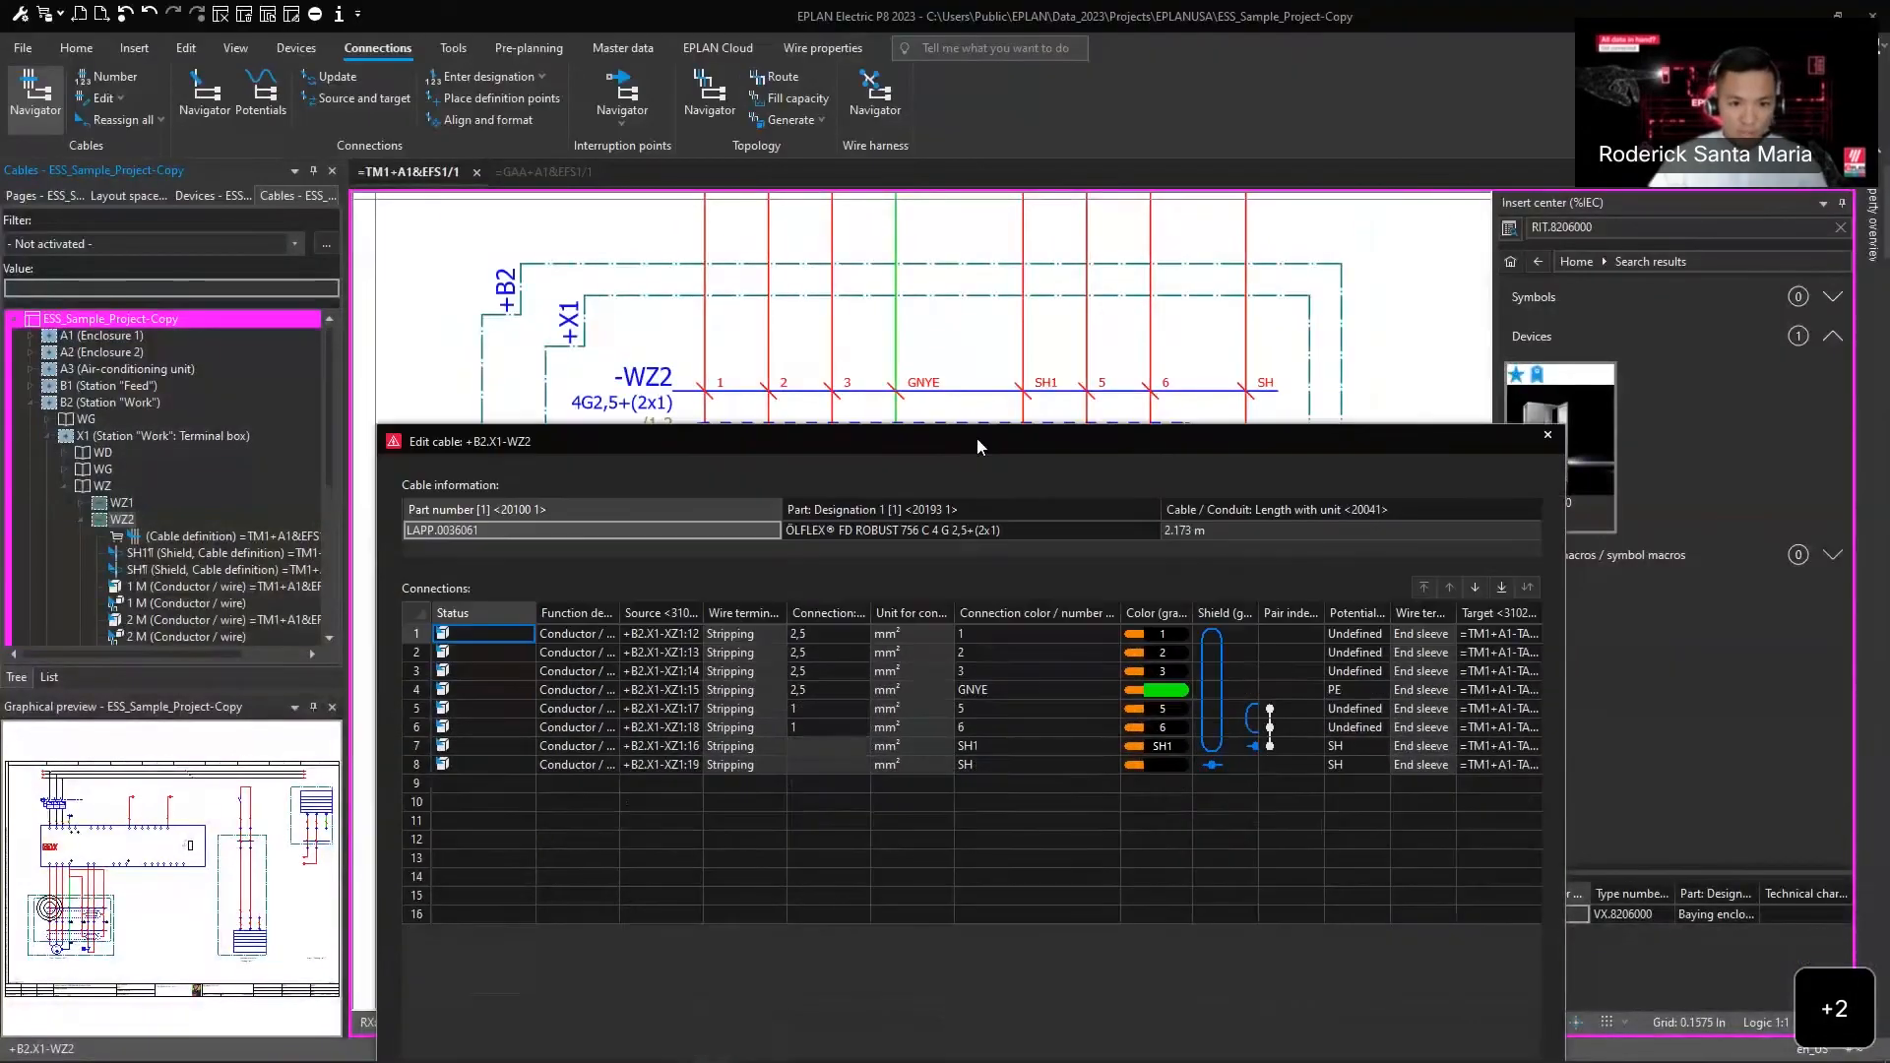
left_click_drag(536, 612, 515, 610)
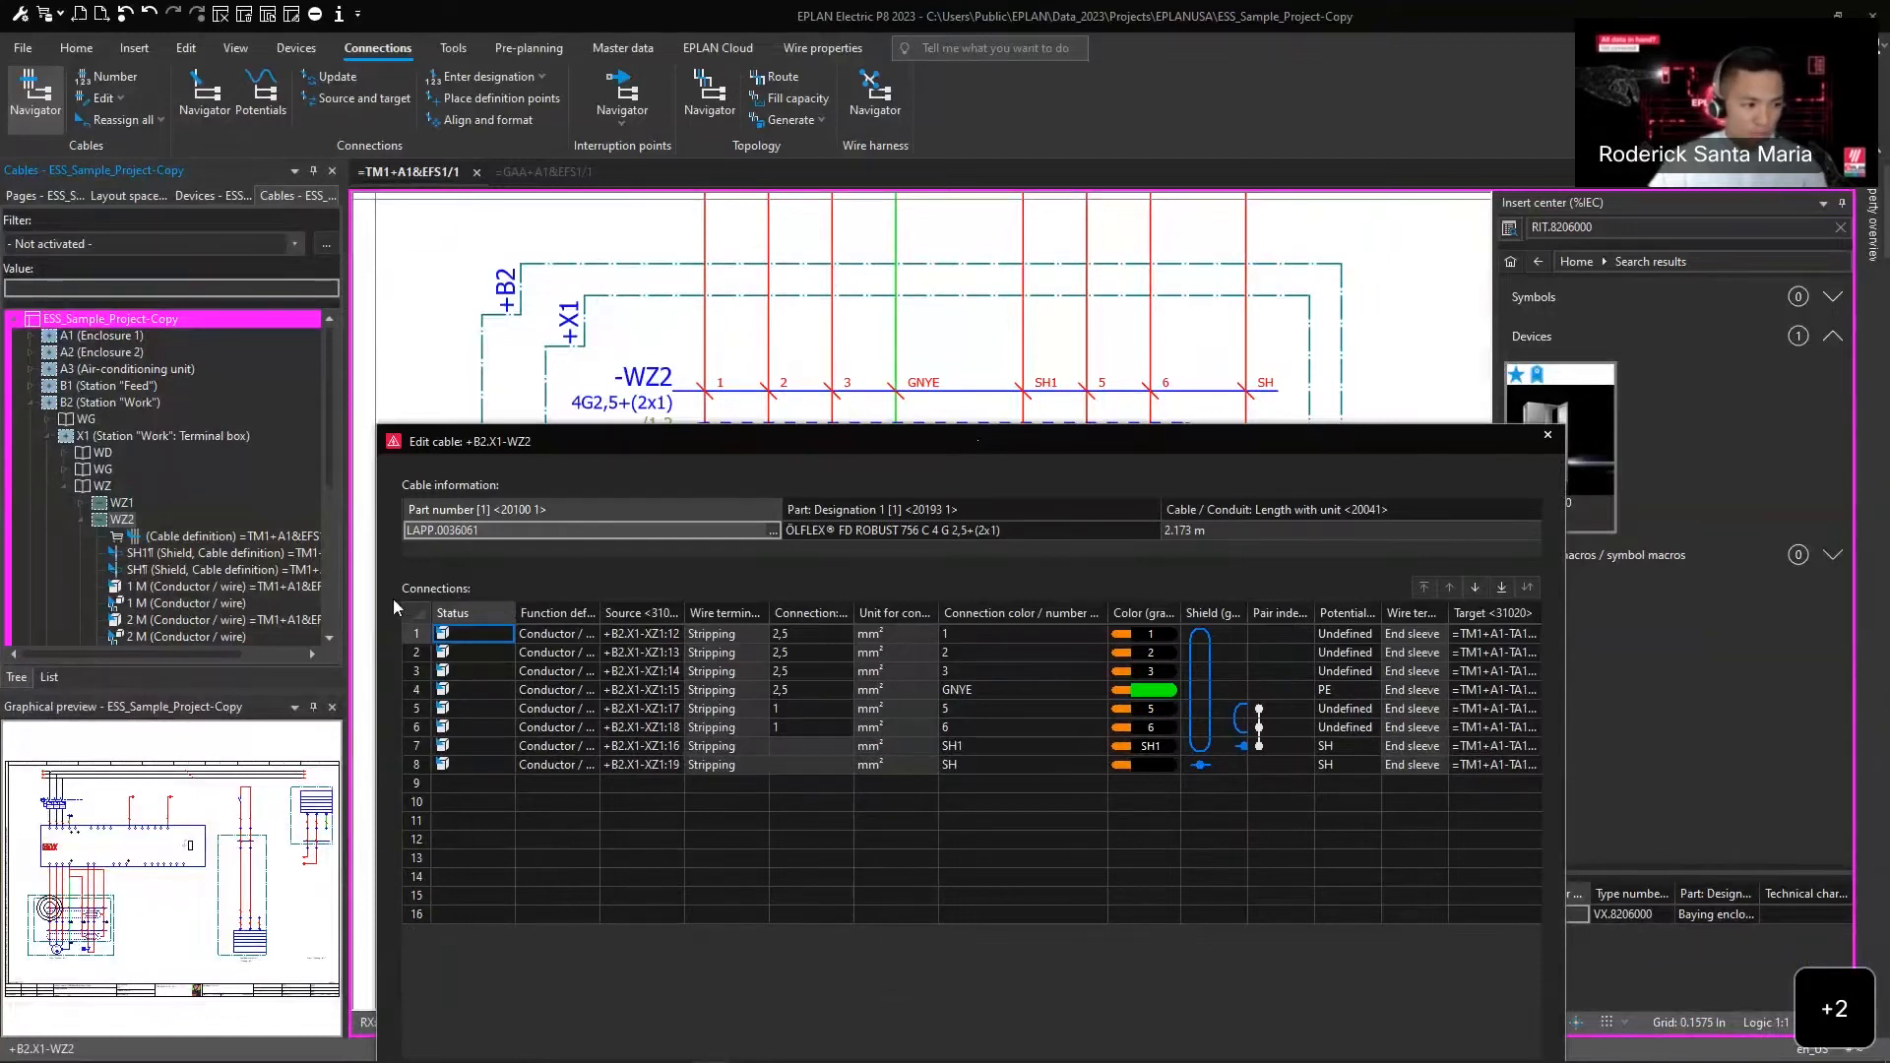
left_click(1177, 614)
left_click_drag(1180, 614, 1238, 614)
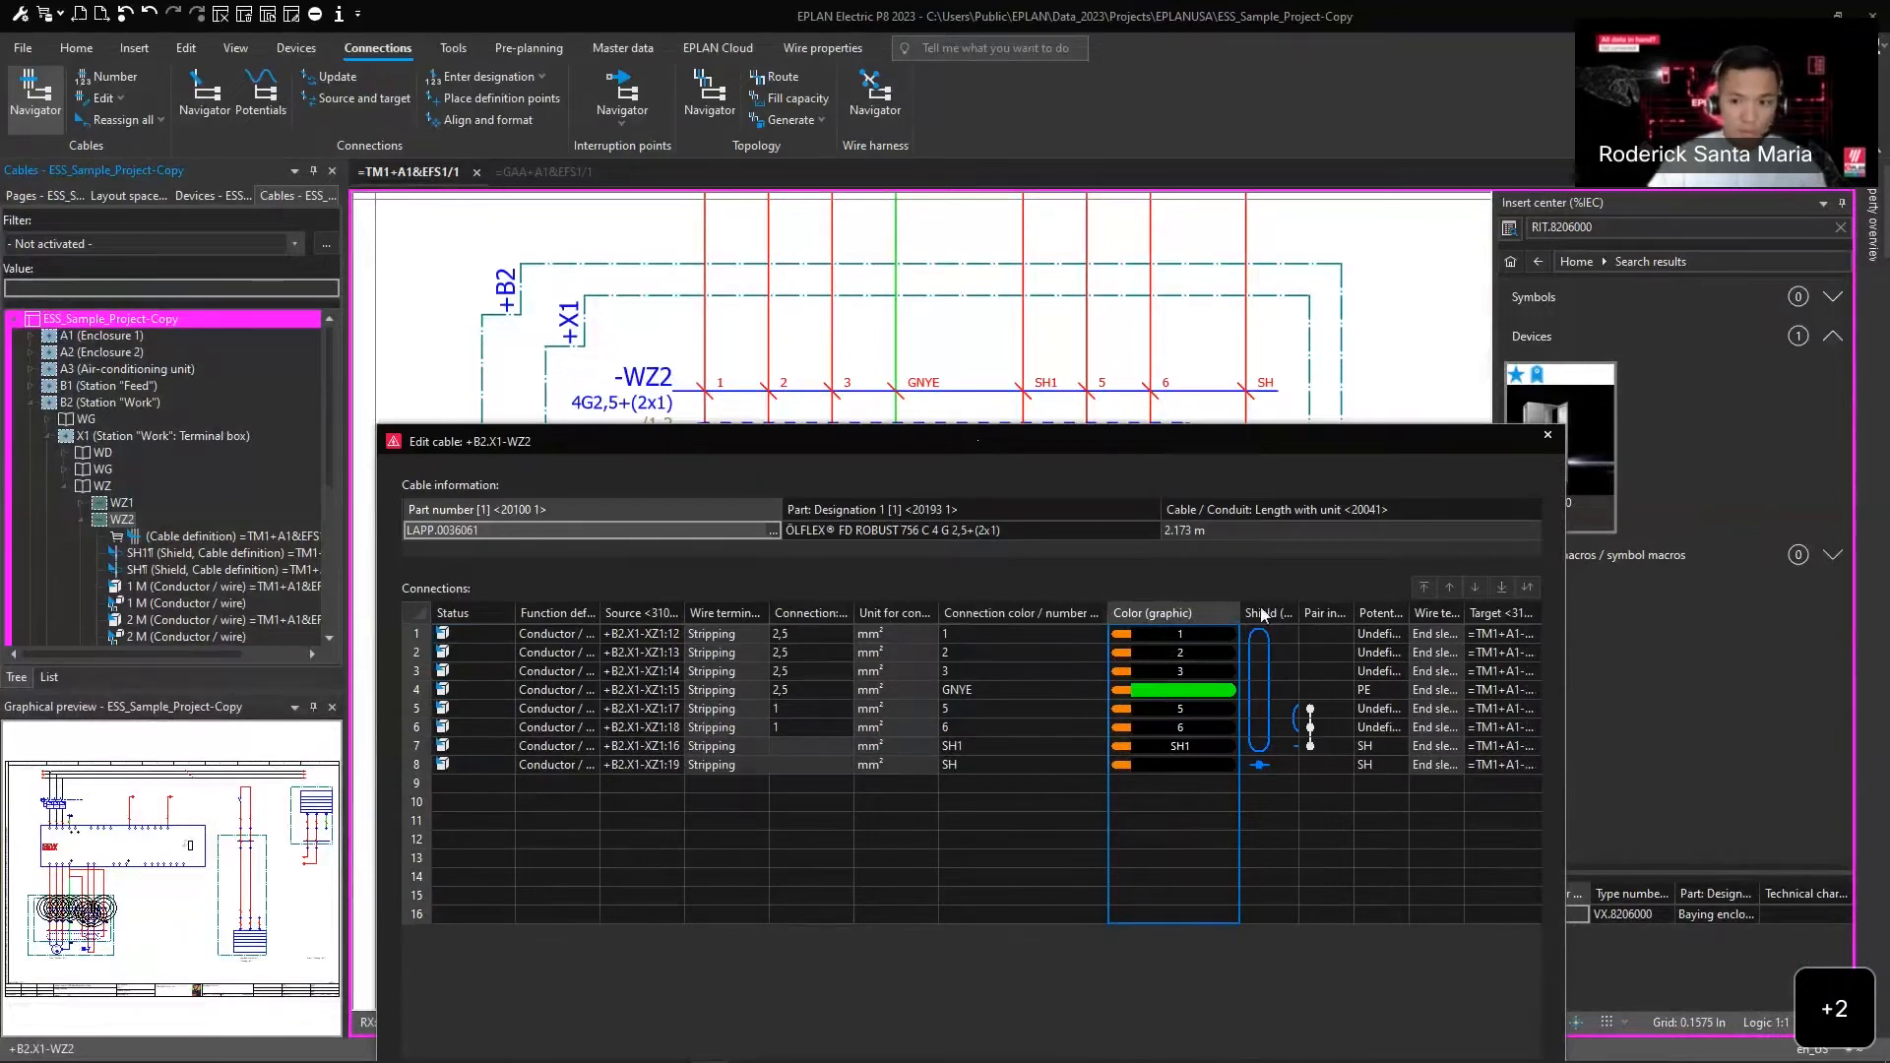
left_click(1546, 438)
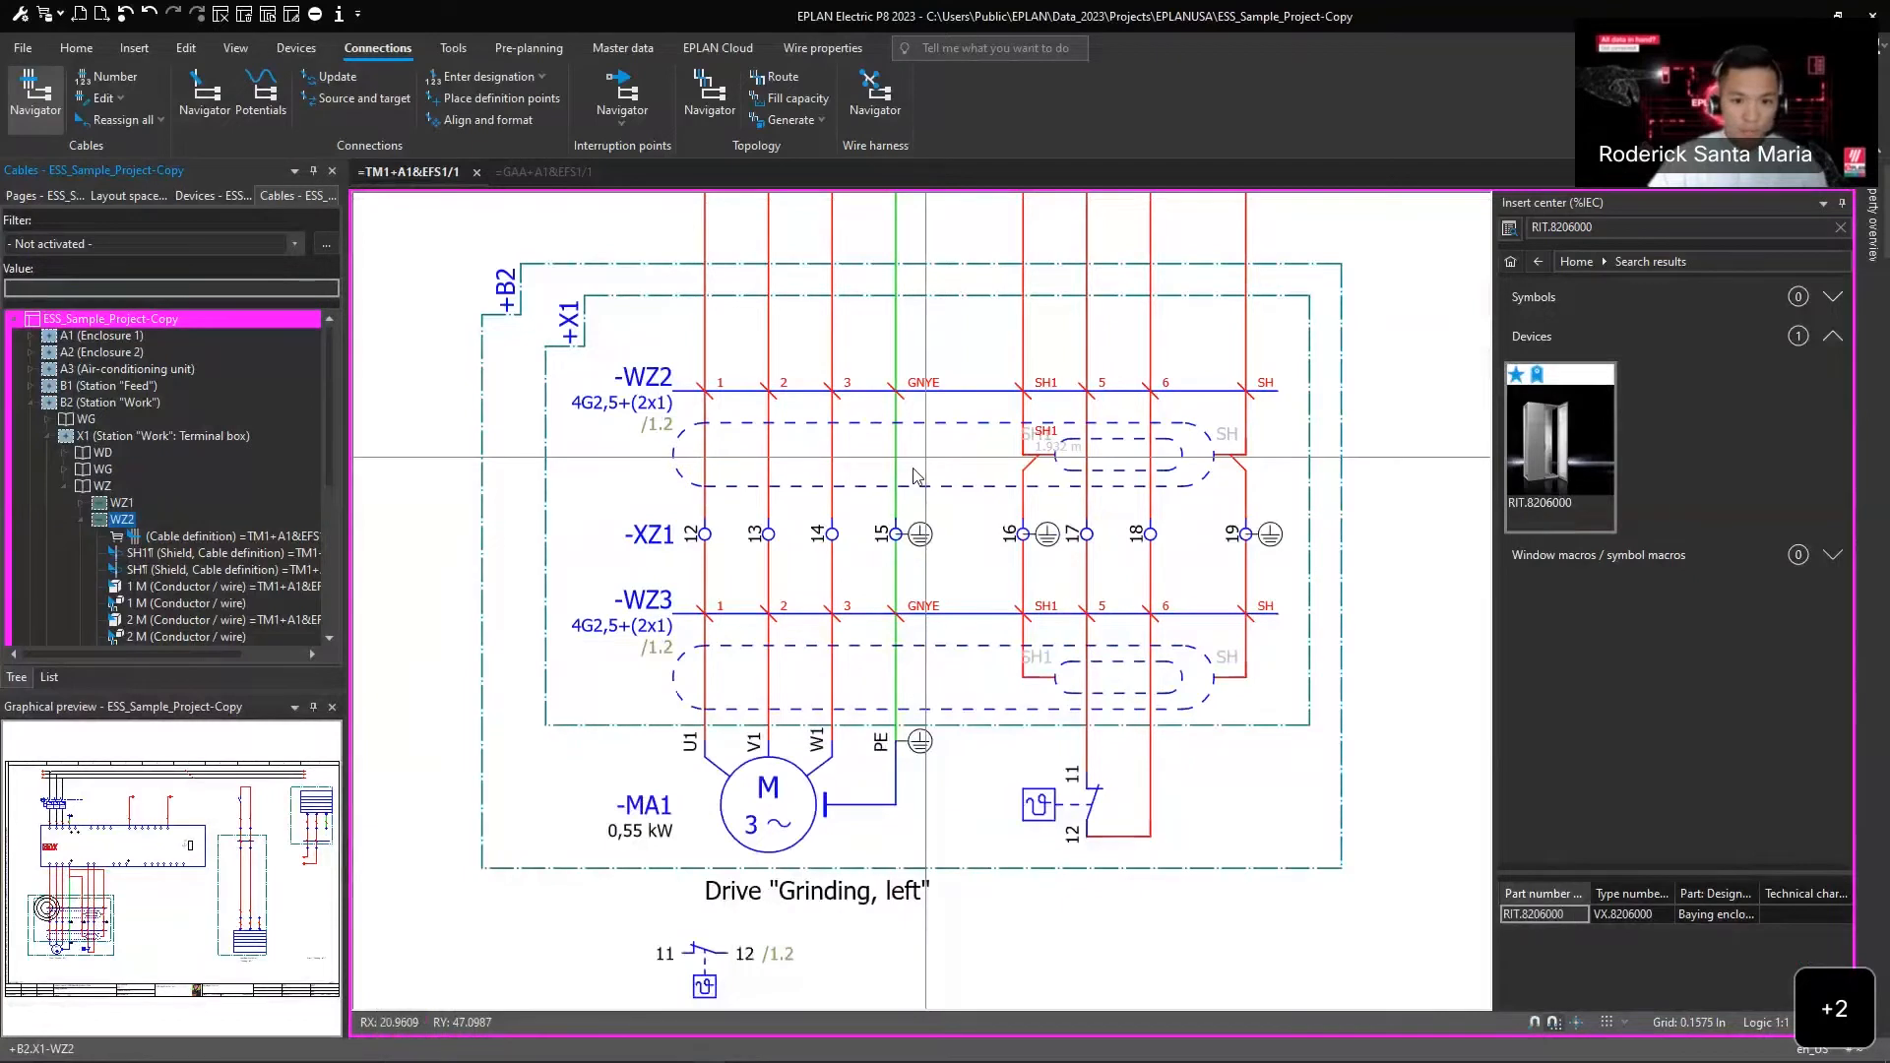
- Open the properties of the GNYE connection on cable -WZ2, examine the available connection colors and cancel without changes
scroll(930, 386, "up", 1)
left_click(924, 380)
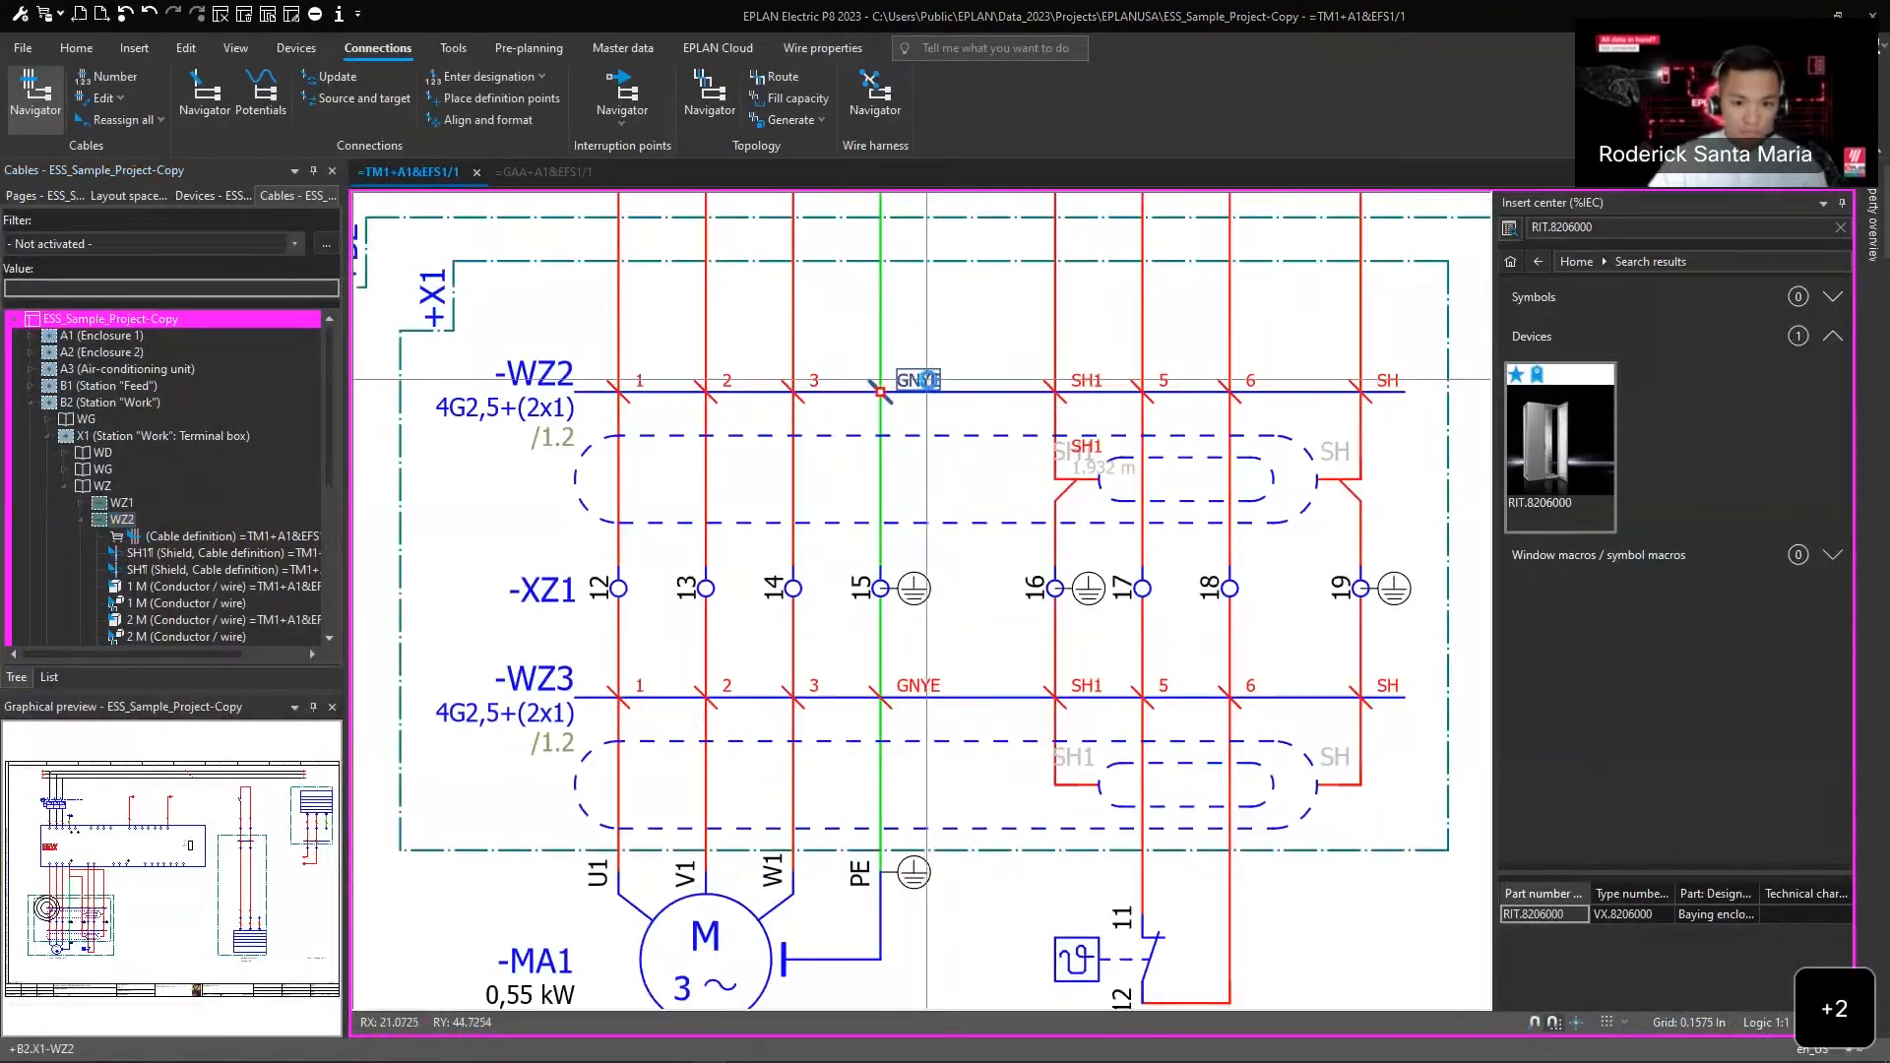
double_click(927, 381)
left_click(648, 355)
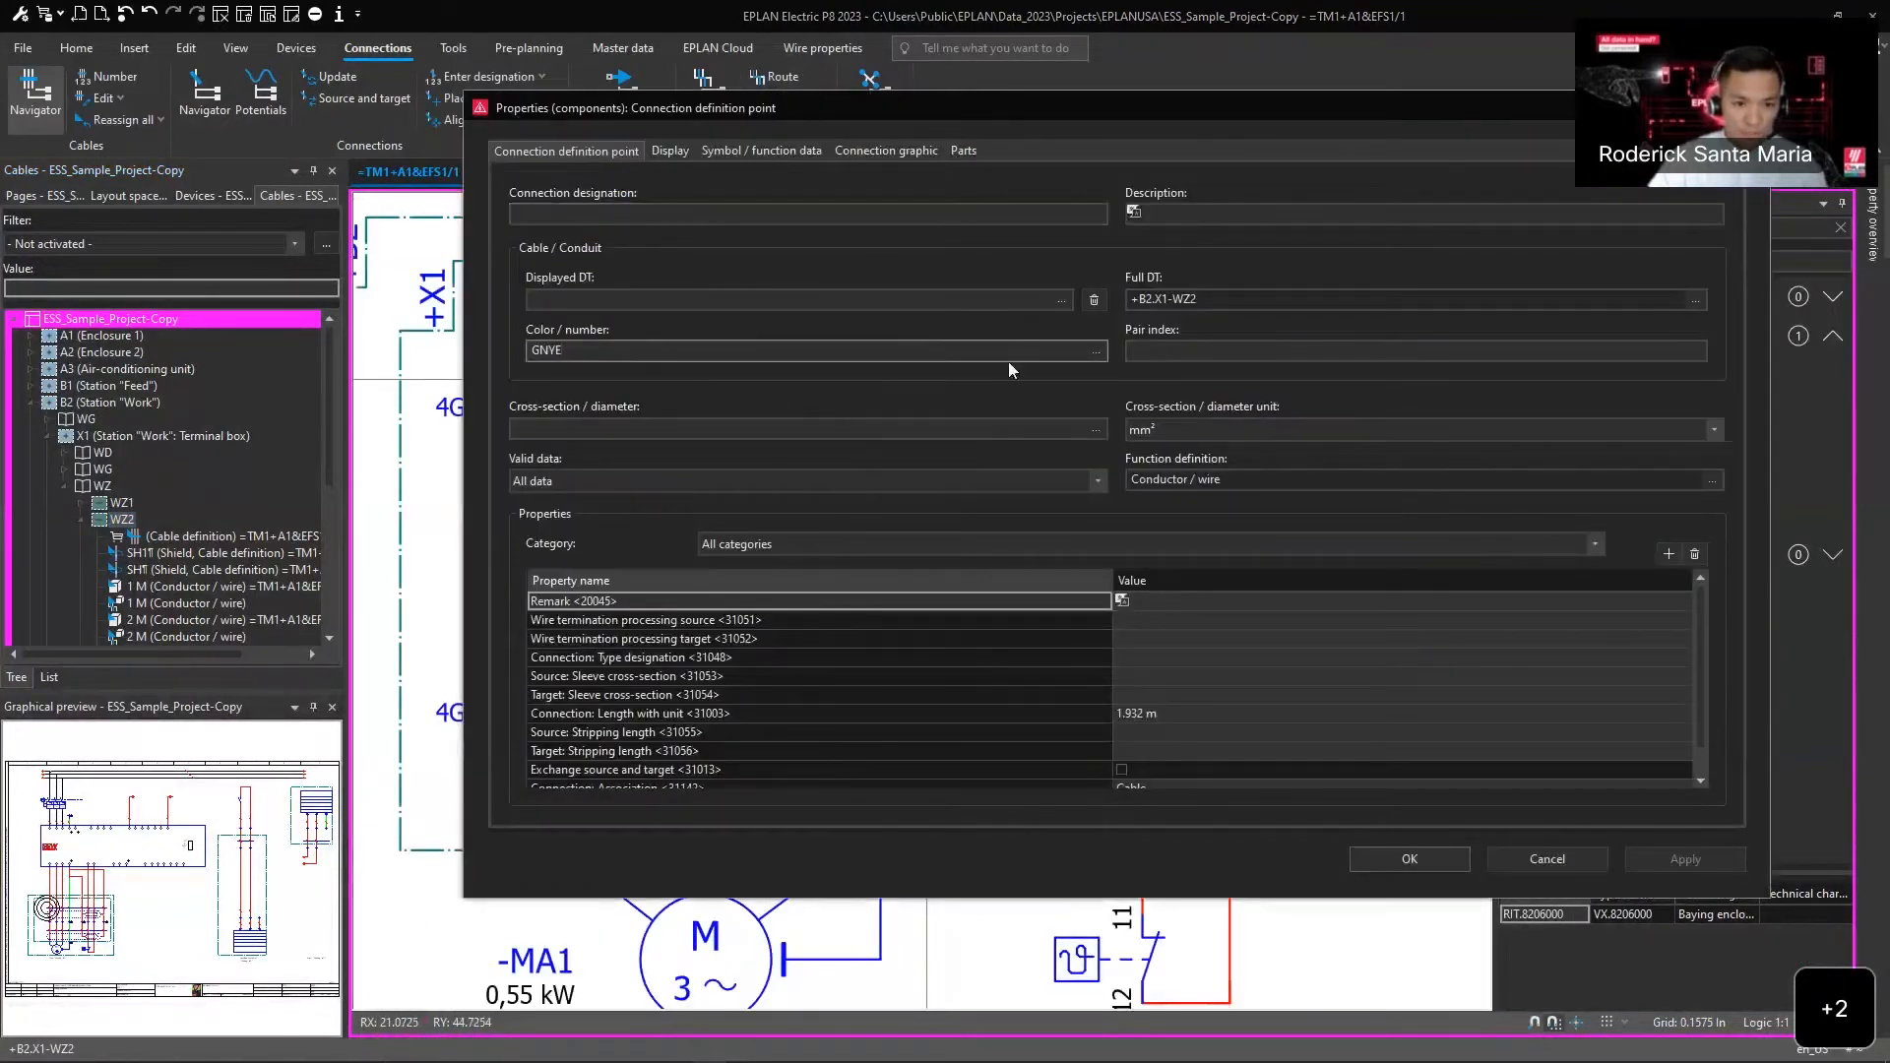
left_click(1094, 352)
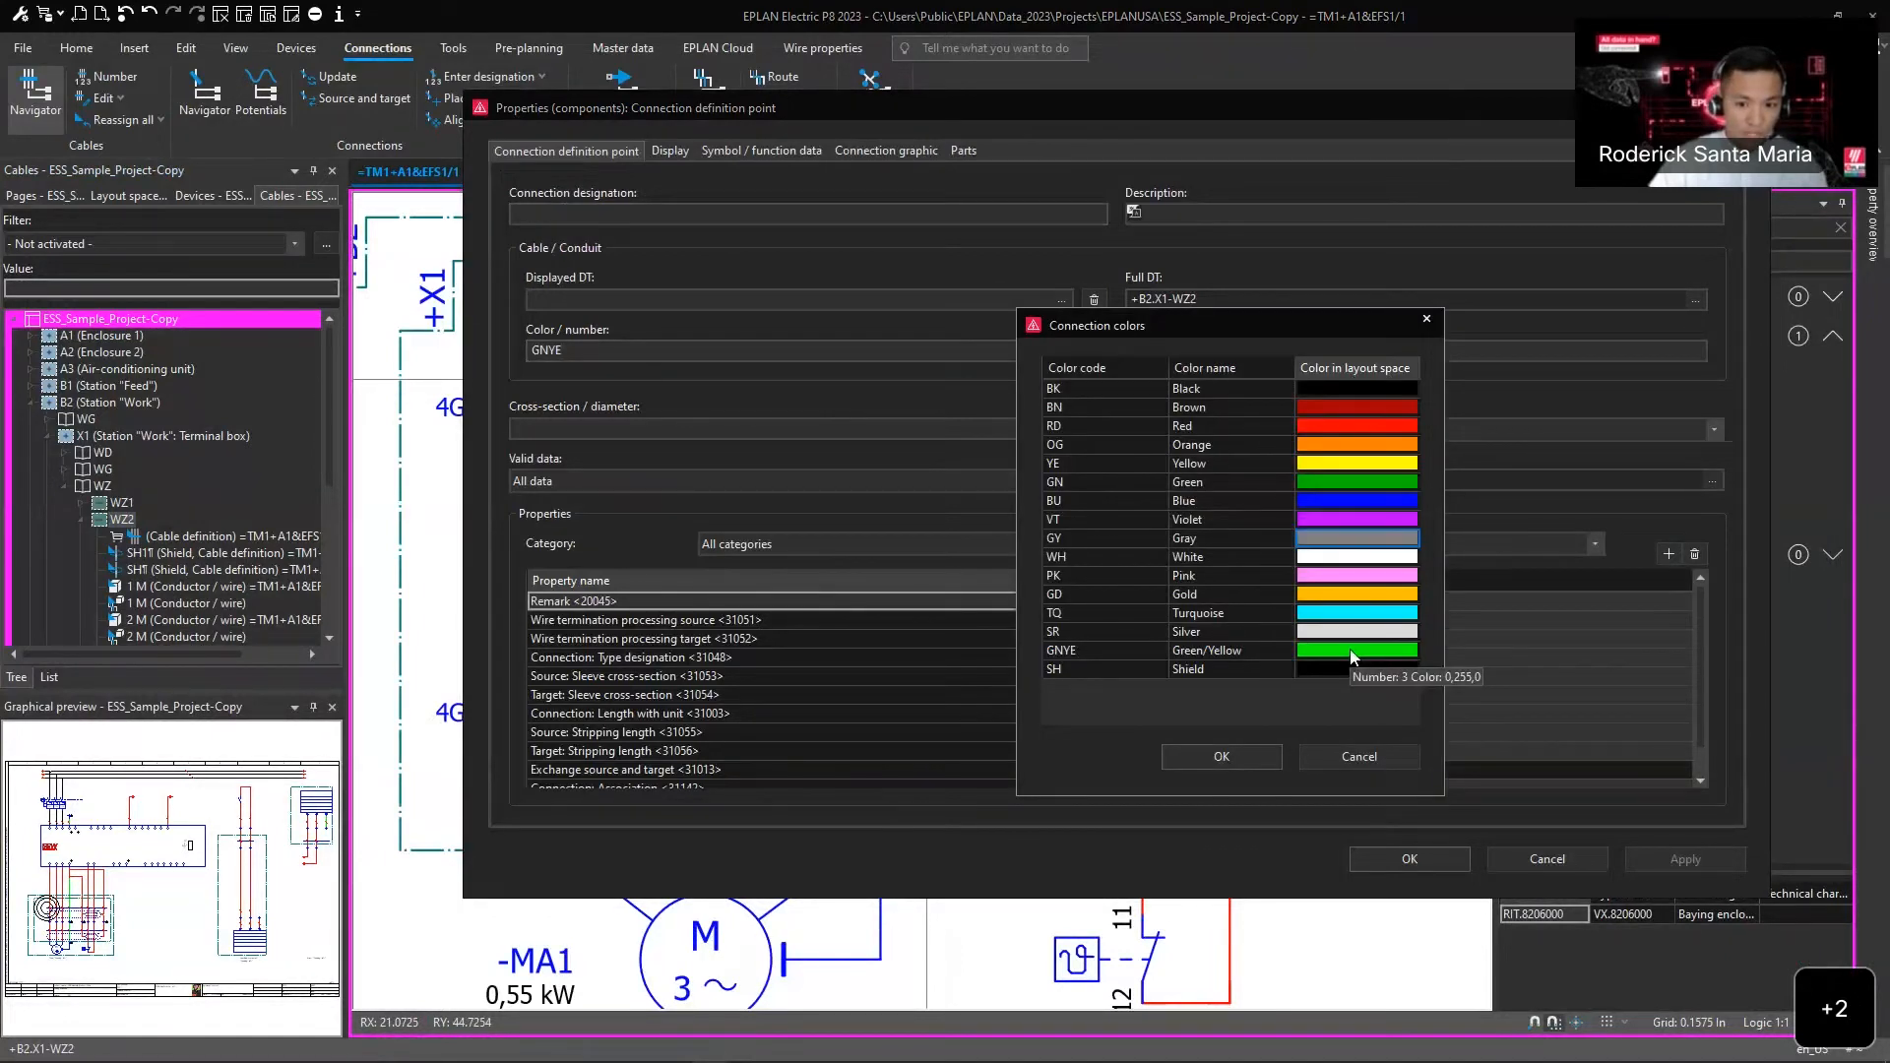
left_click(1398, 753)
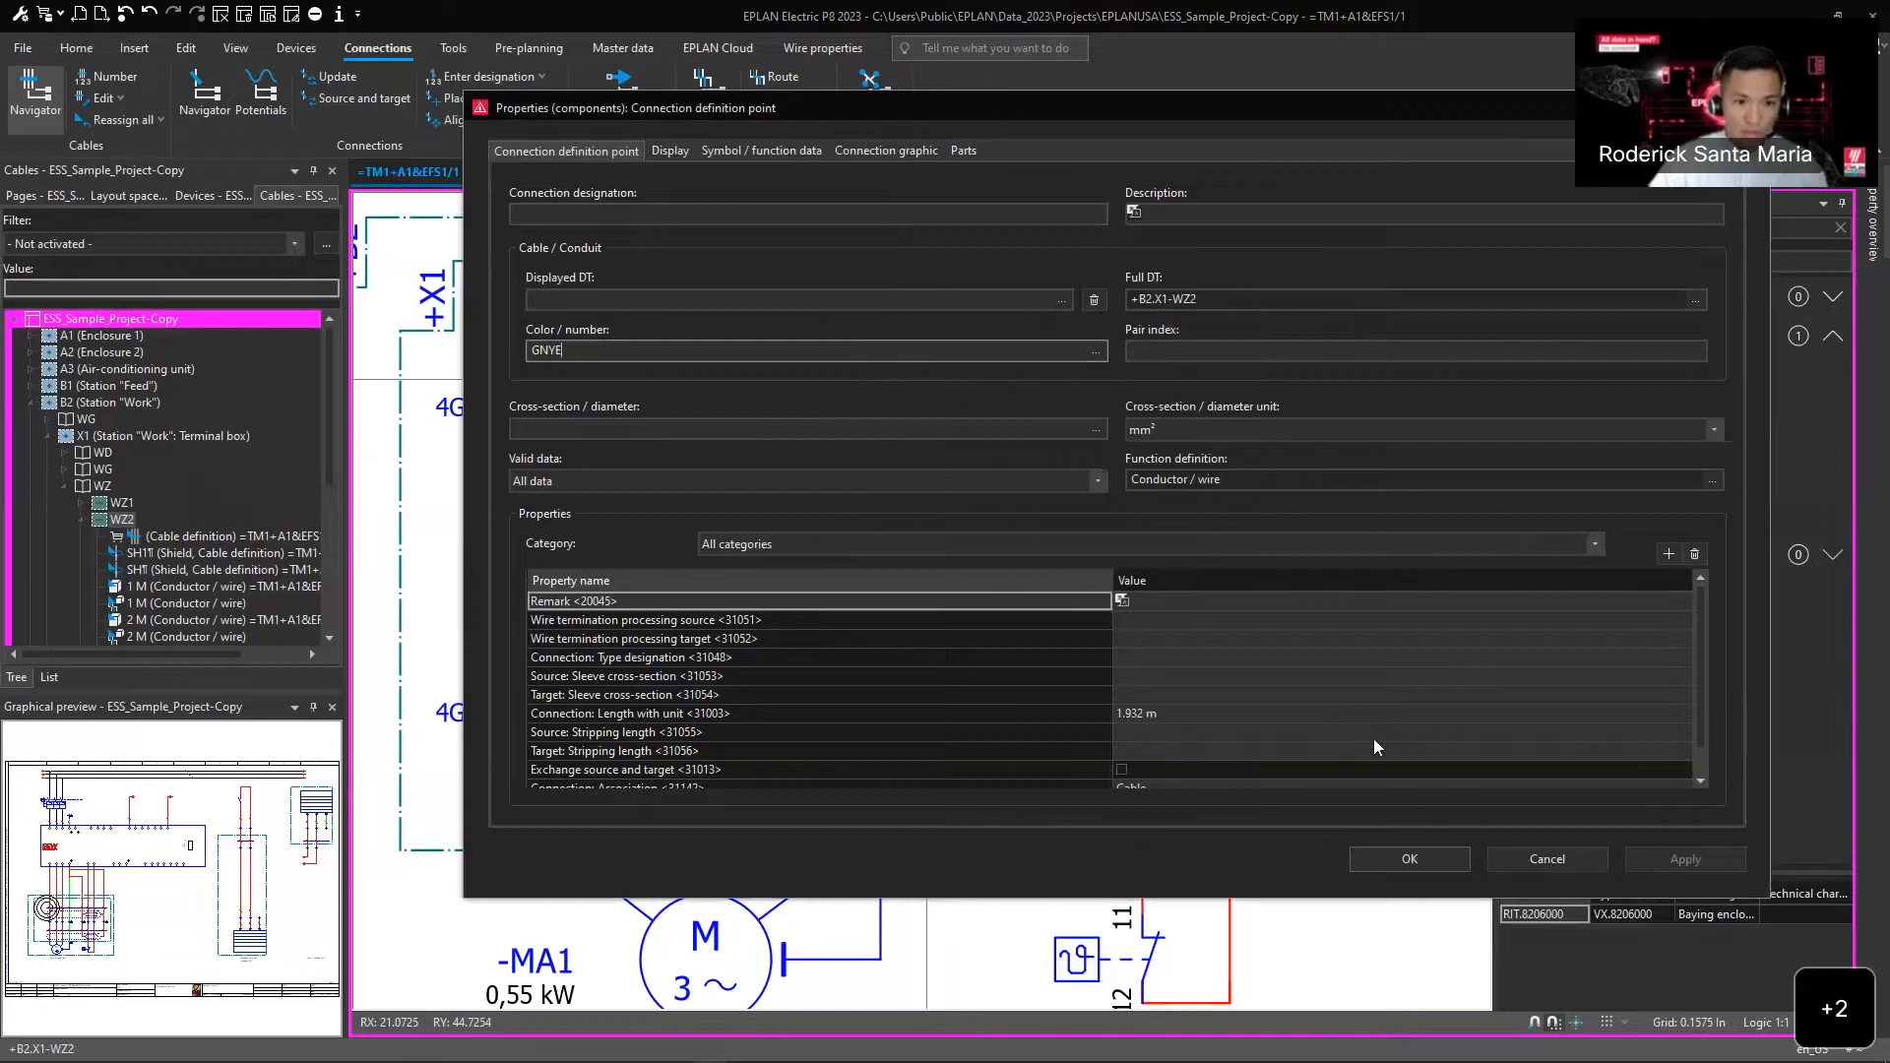
left_click(1097, 351)
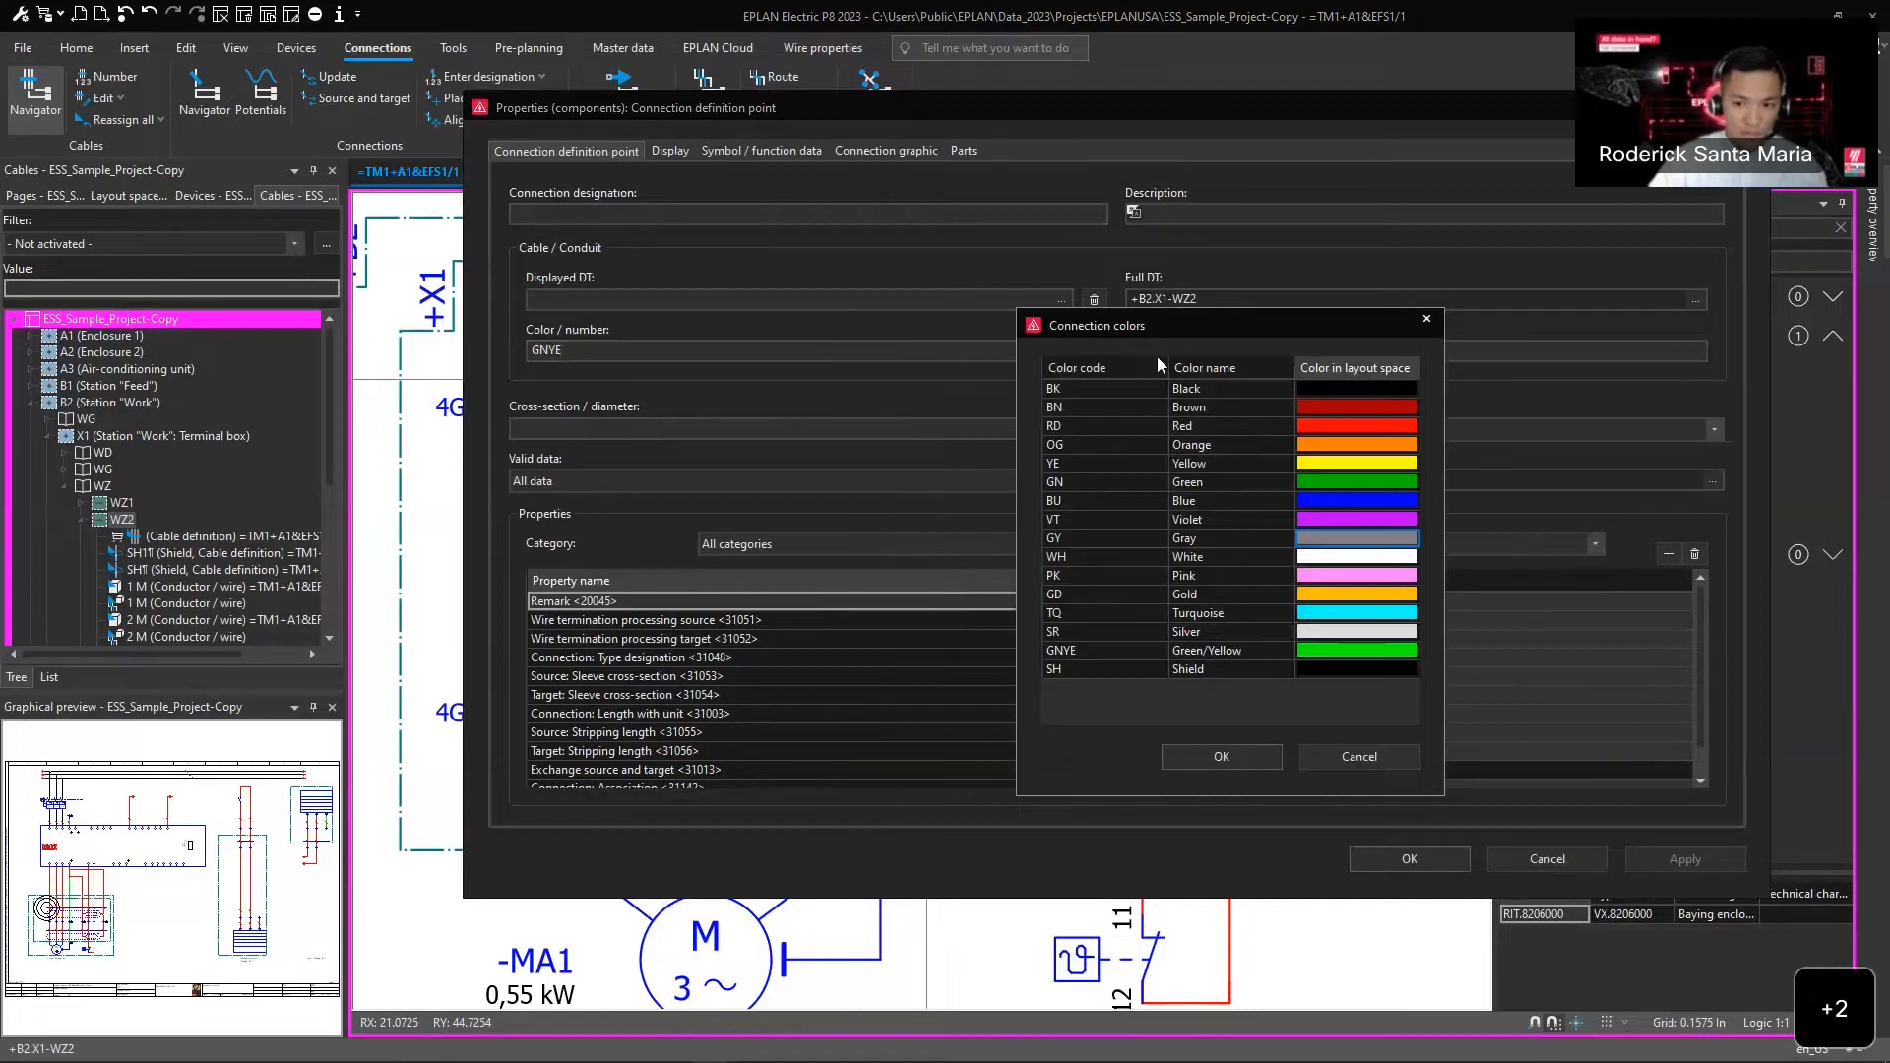
left_click(1342, 760)
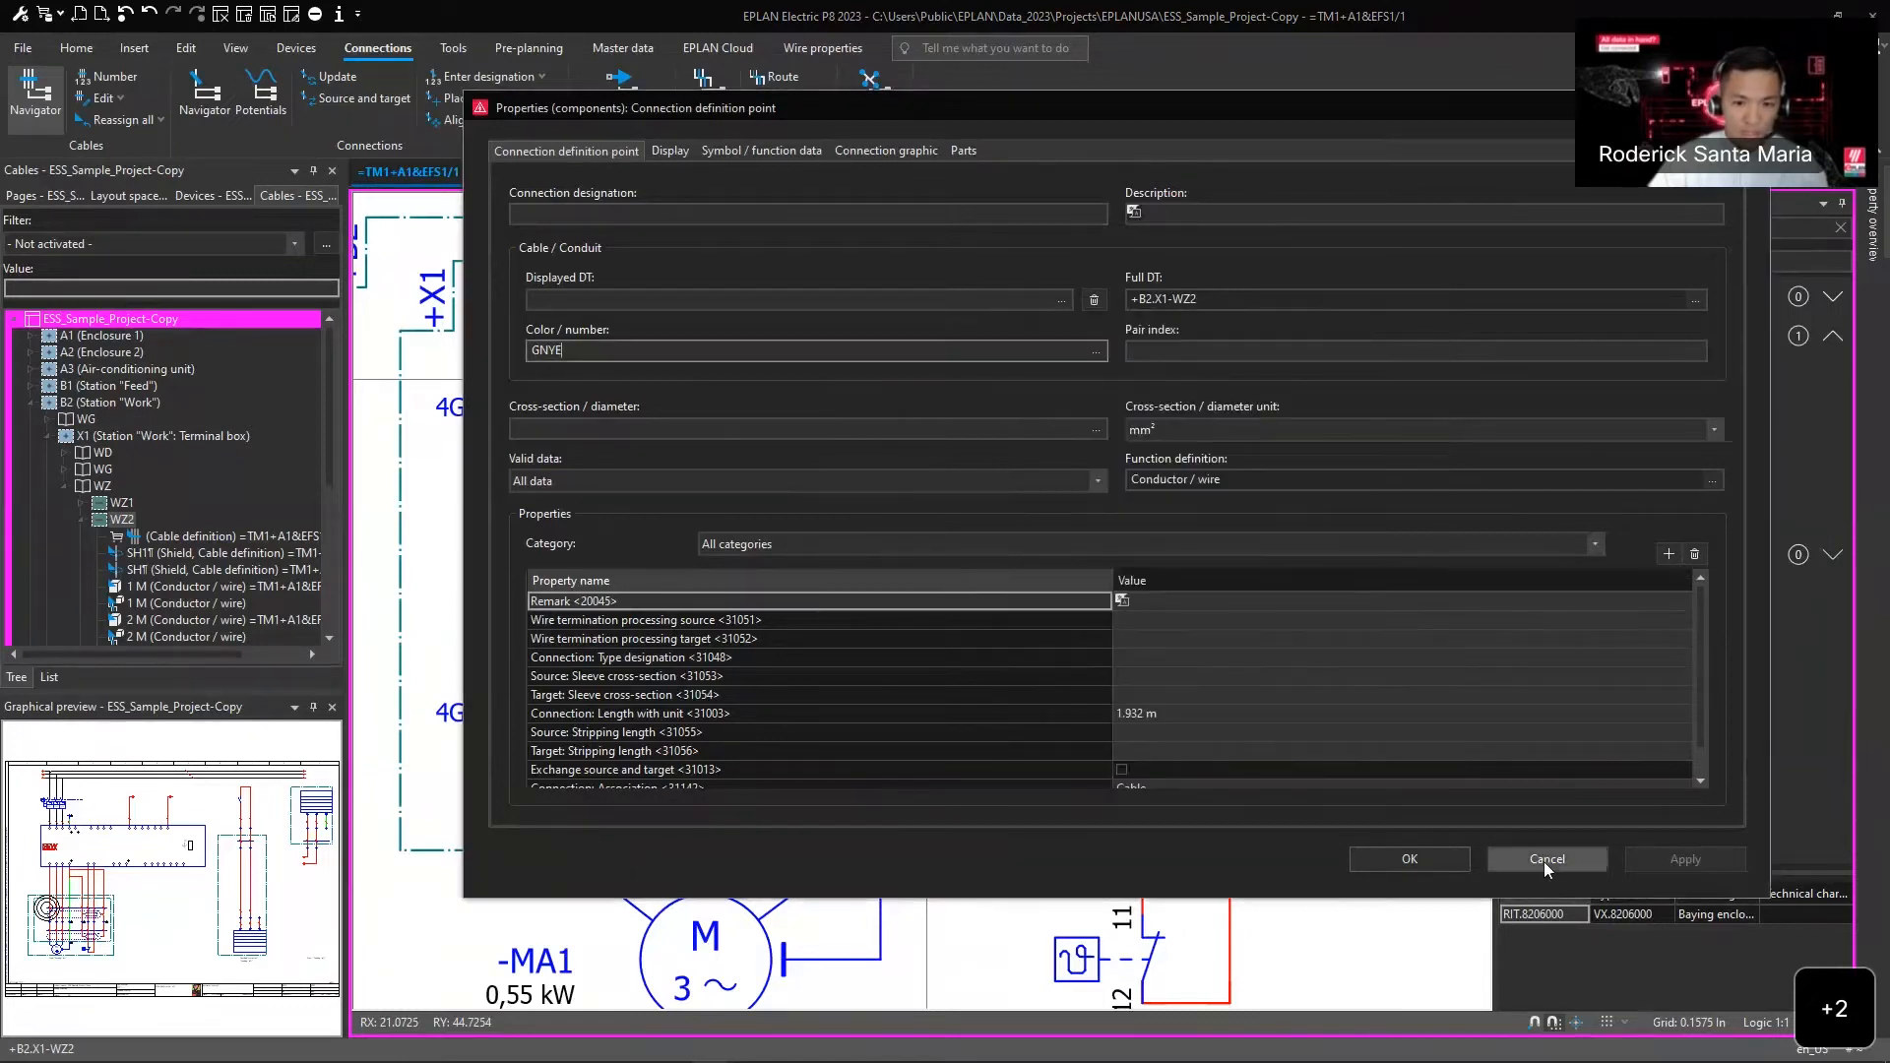
left_click(1546, 859)
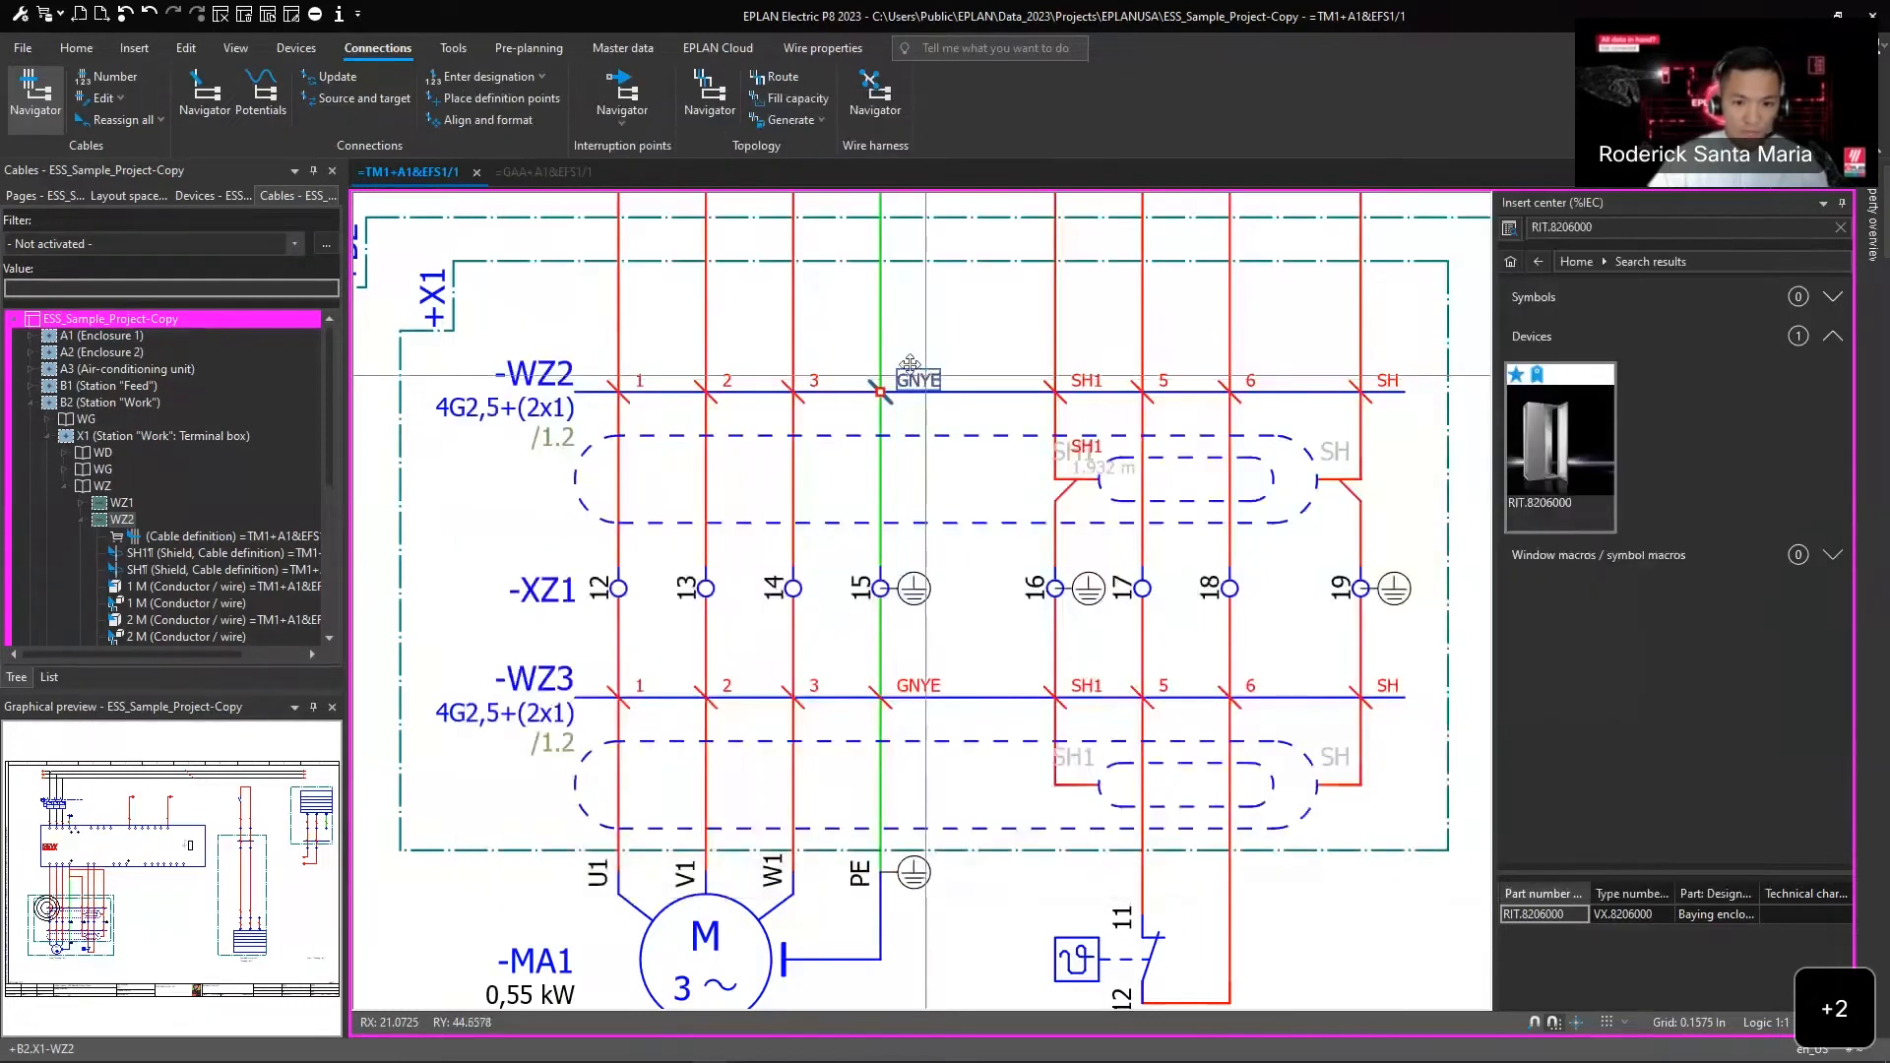
- Check the color/number property of conductor 3 on cable -WZ2 and cancel without changes
left_click(793, 390)
left_click(689, 349)
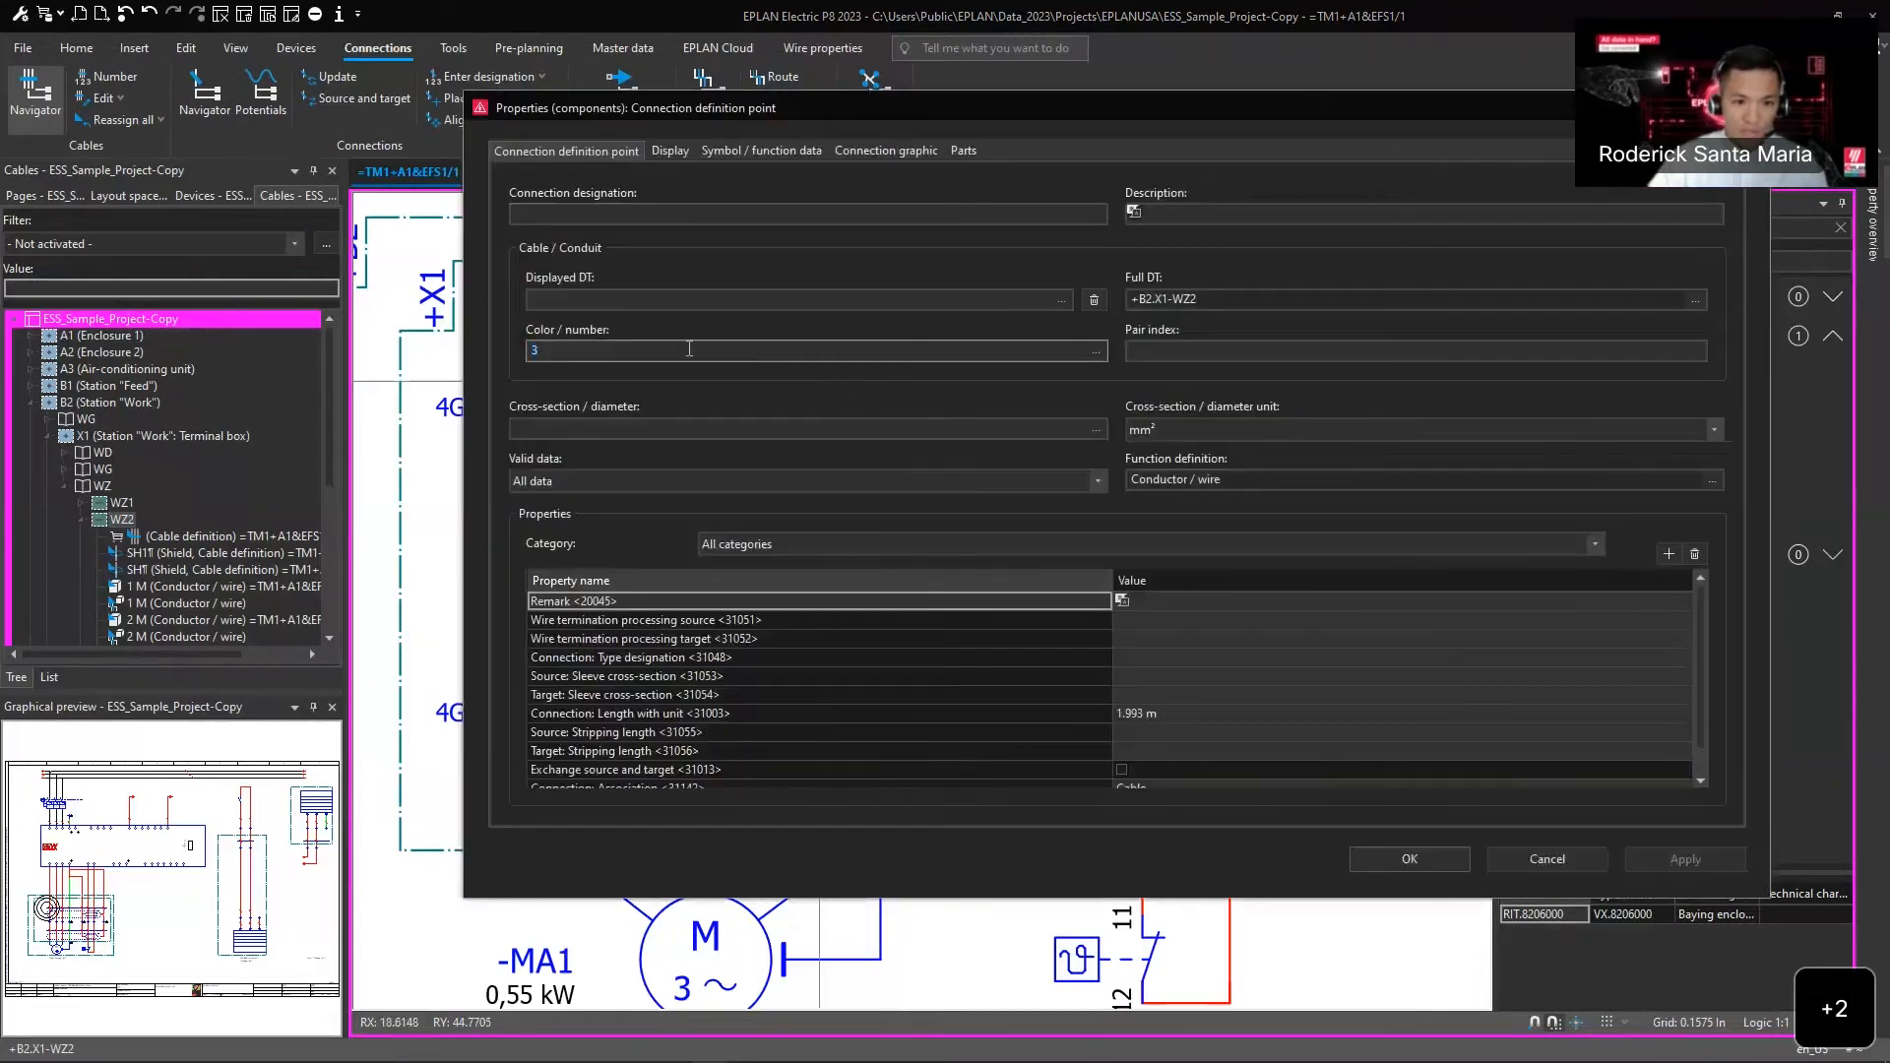
left_click(1565, 854)
- Reopen the Edit cable dialog for WZ2, move and shrink it to examine the connections, close it and return to the PowerPoint slide show
right_click(133, 536)
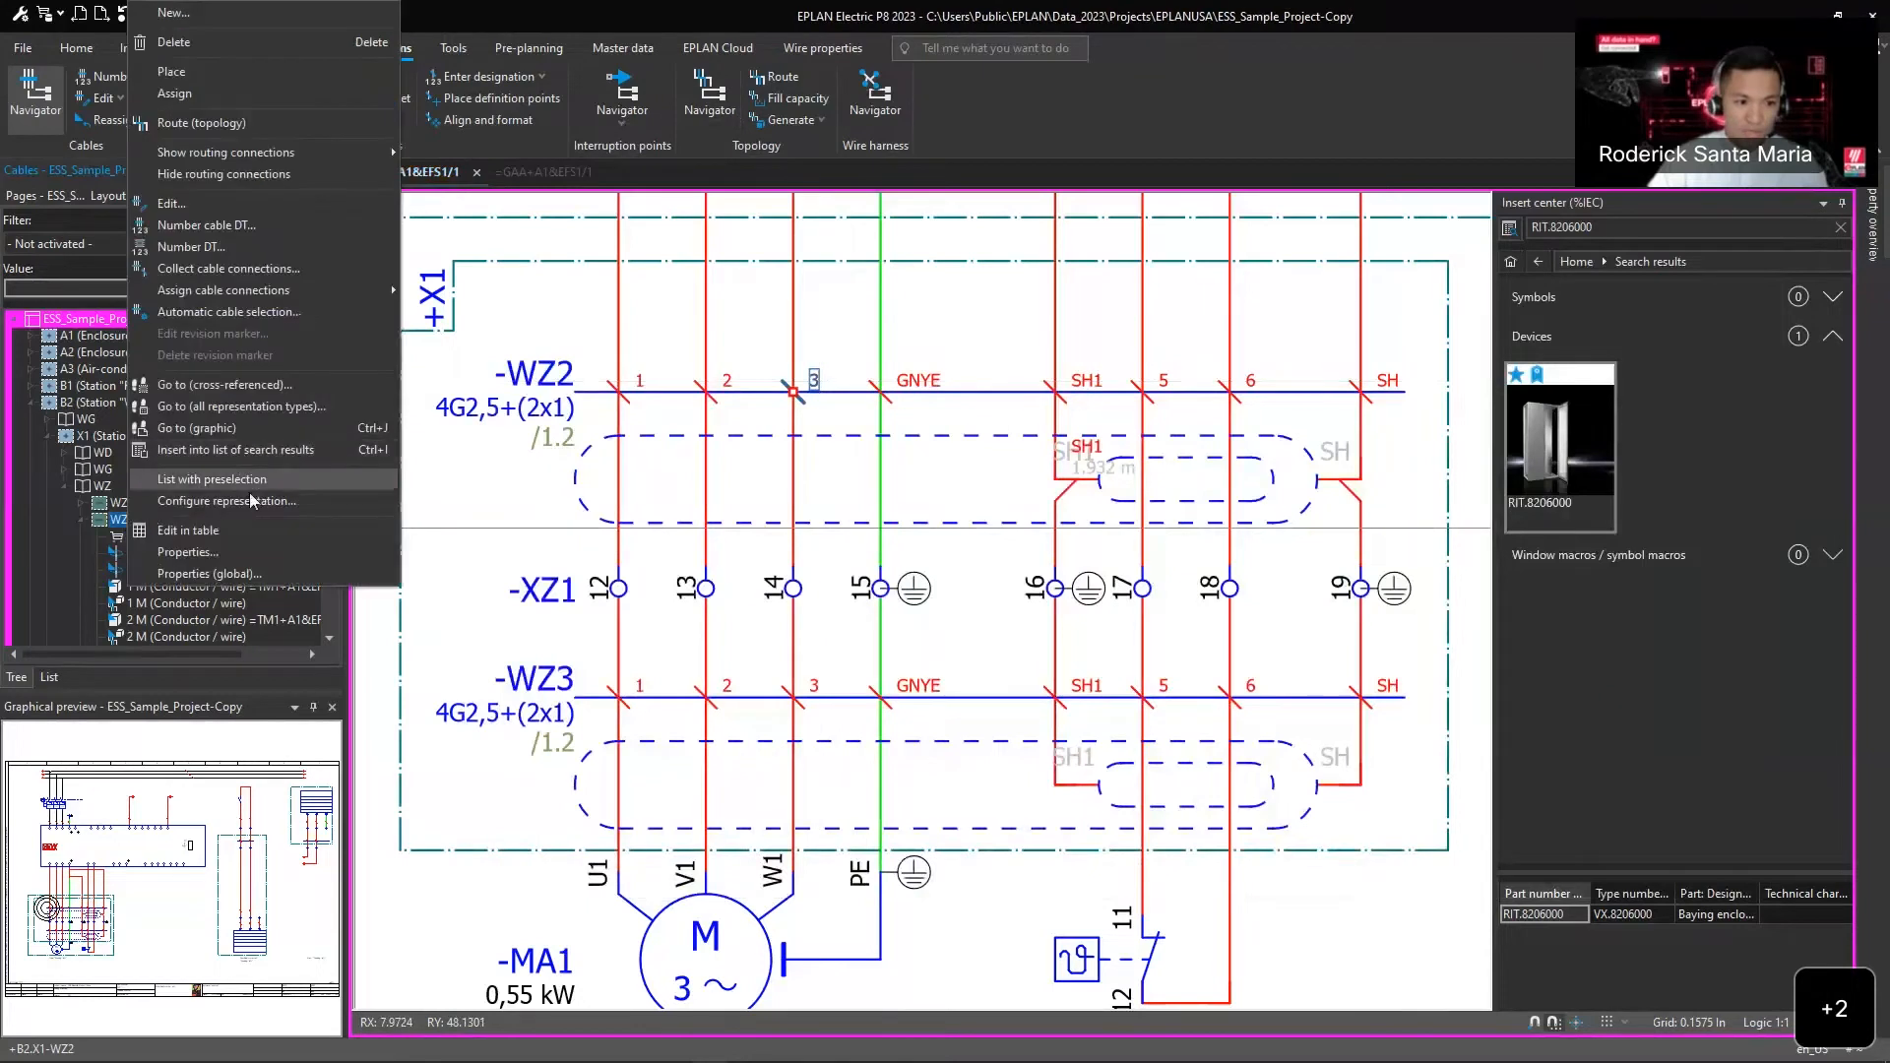
left_click(197, 204)
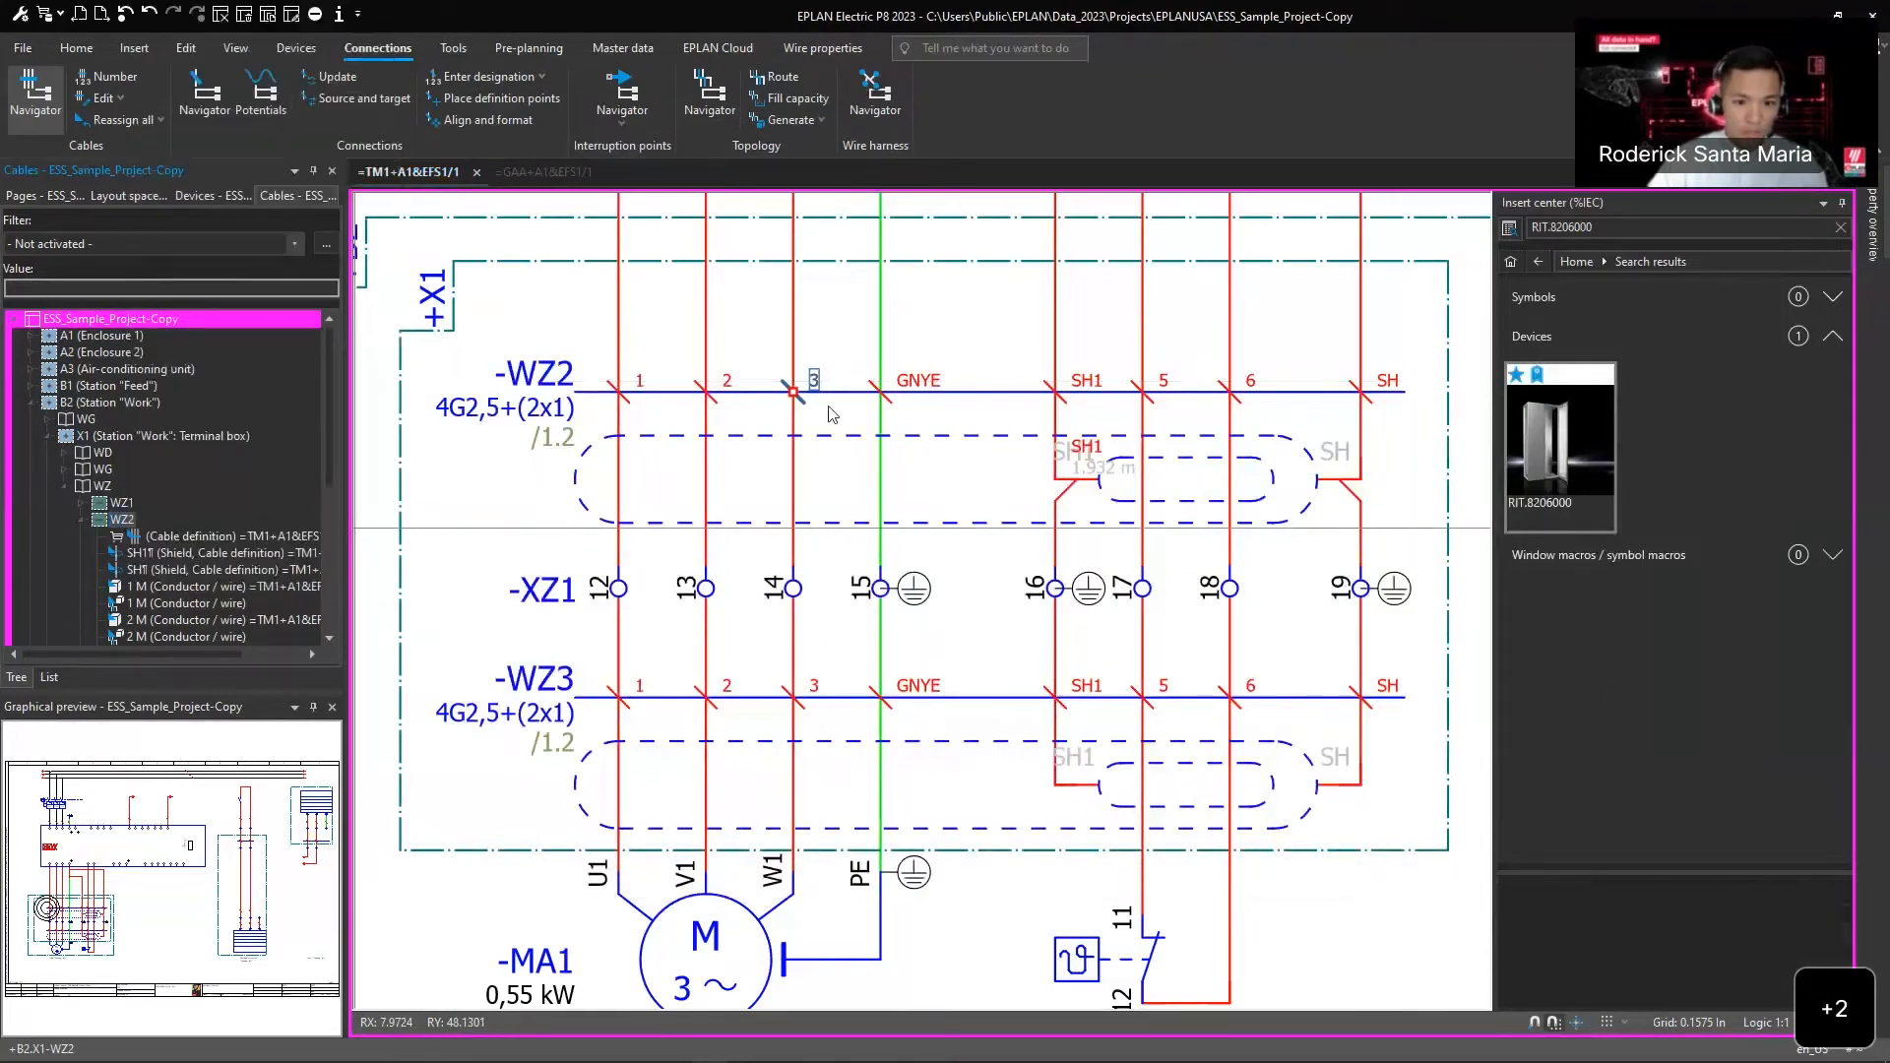
left_click(1204, 631)
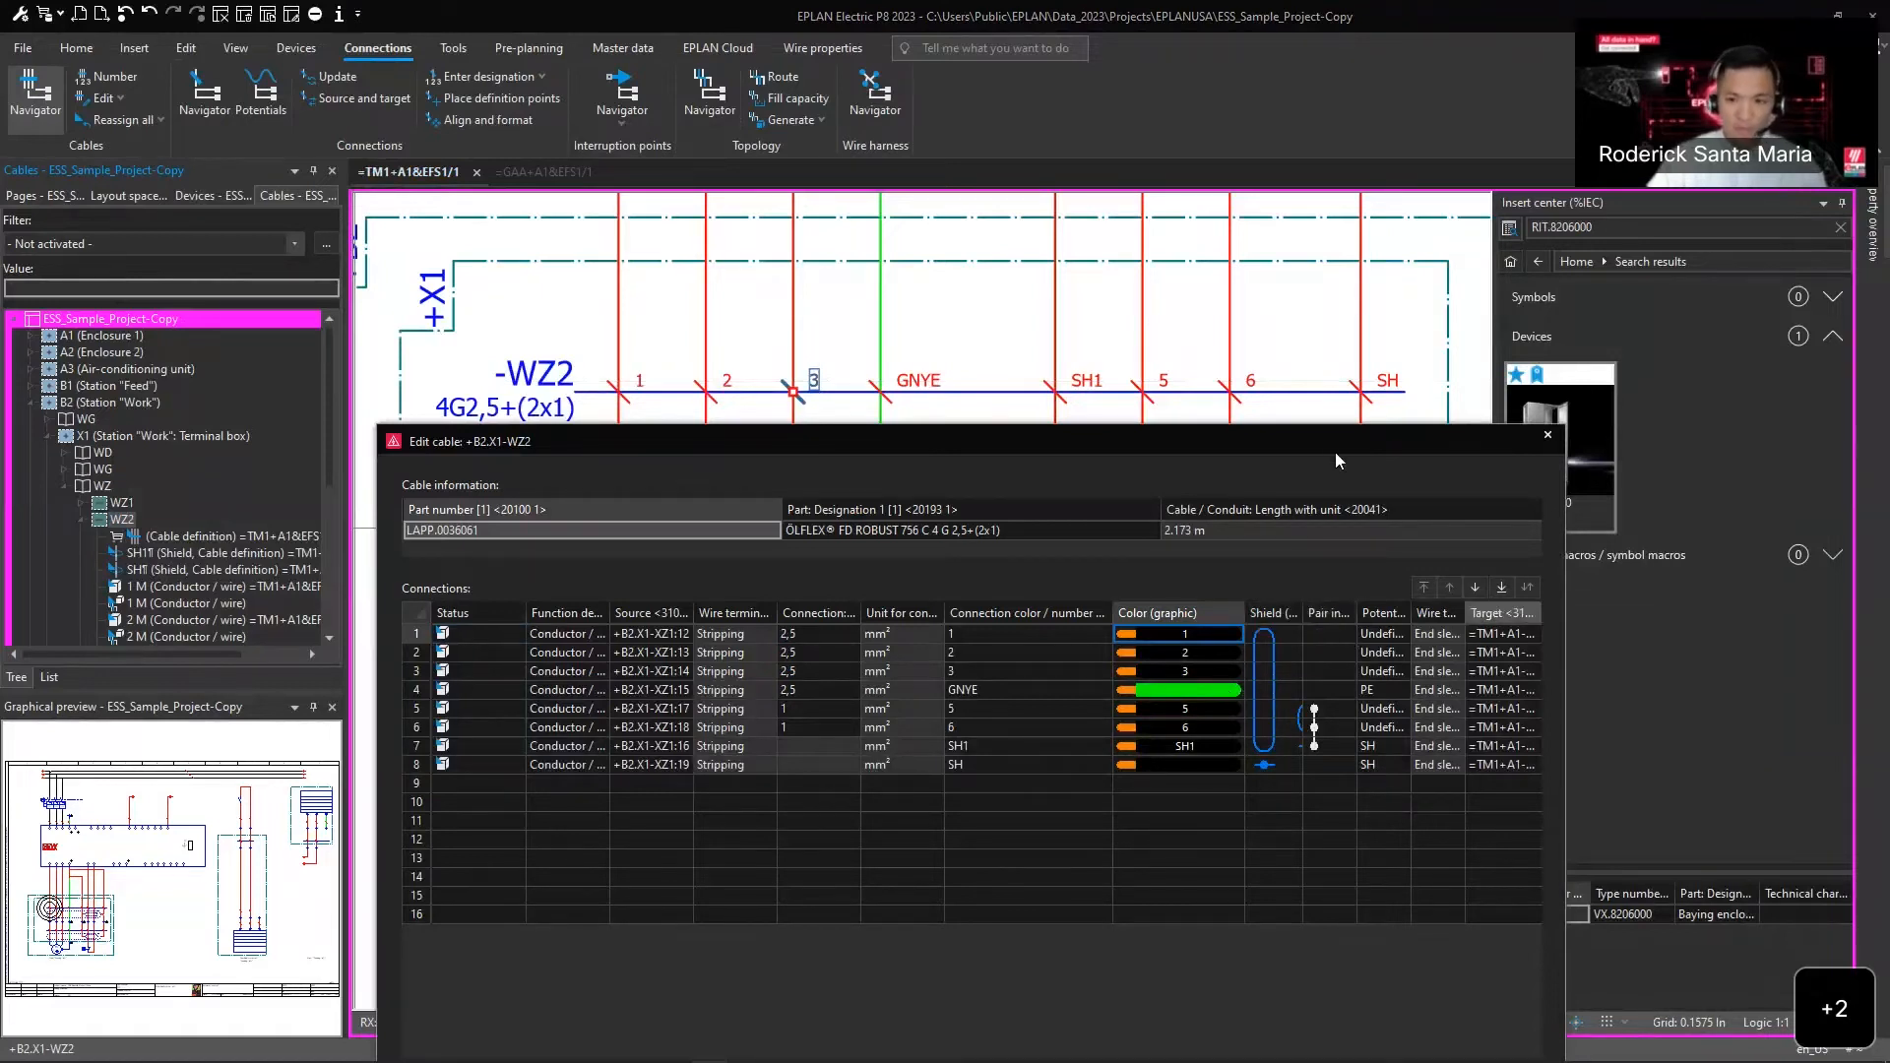
left_click_drag(1325, 445, 1200, 253)
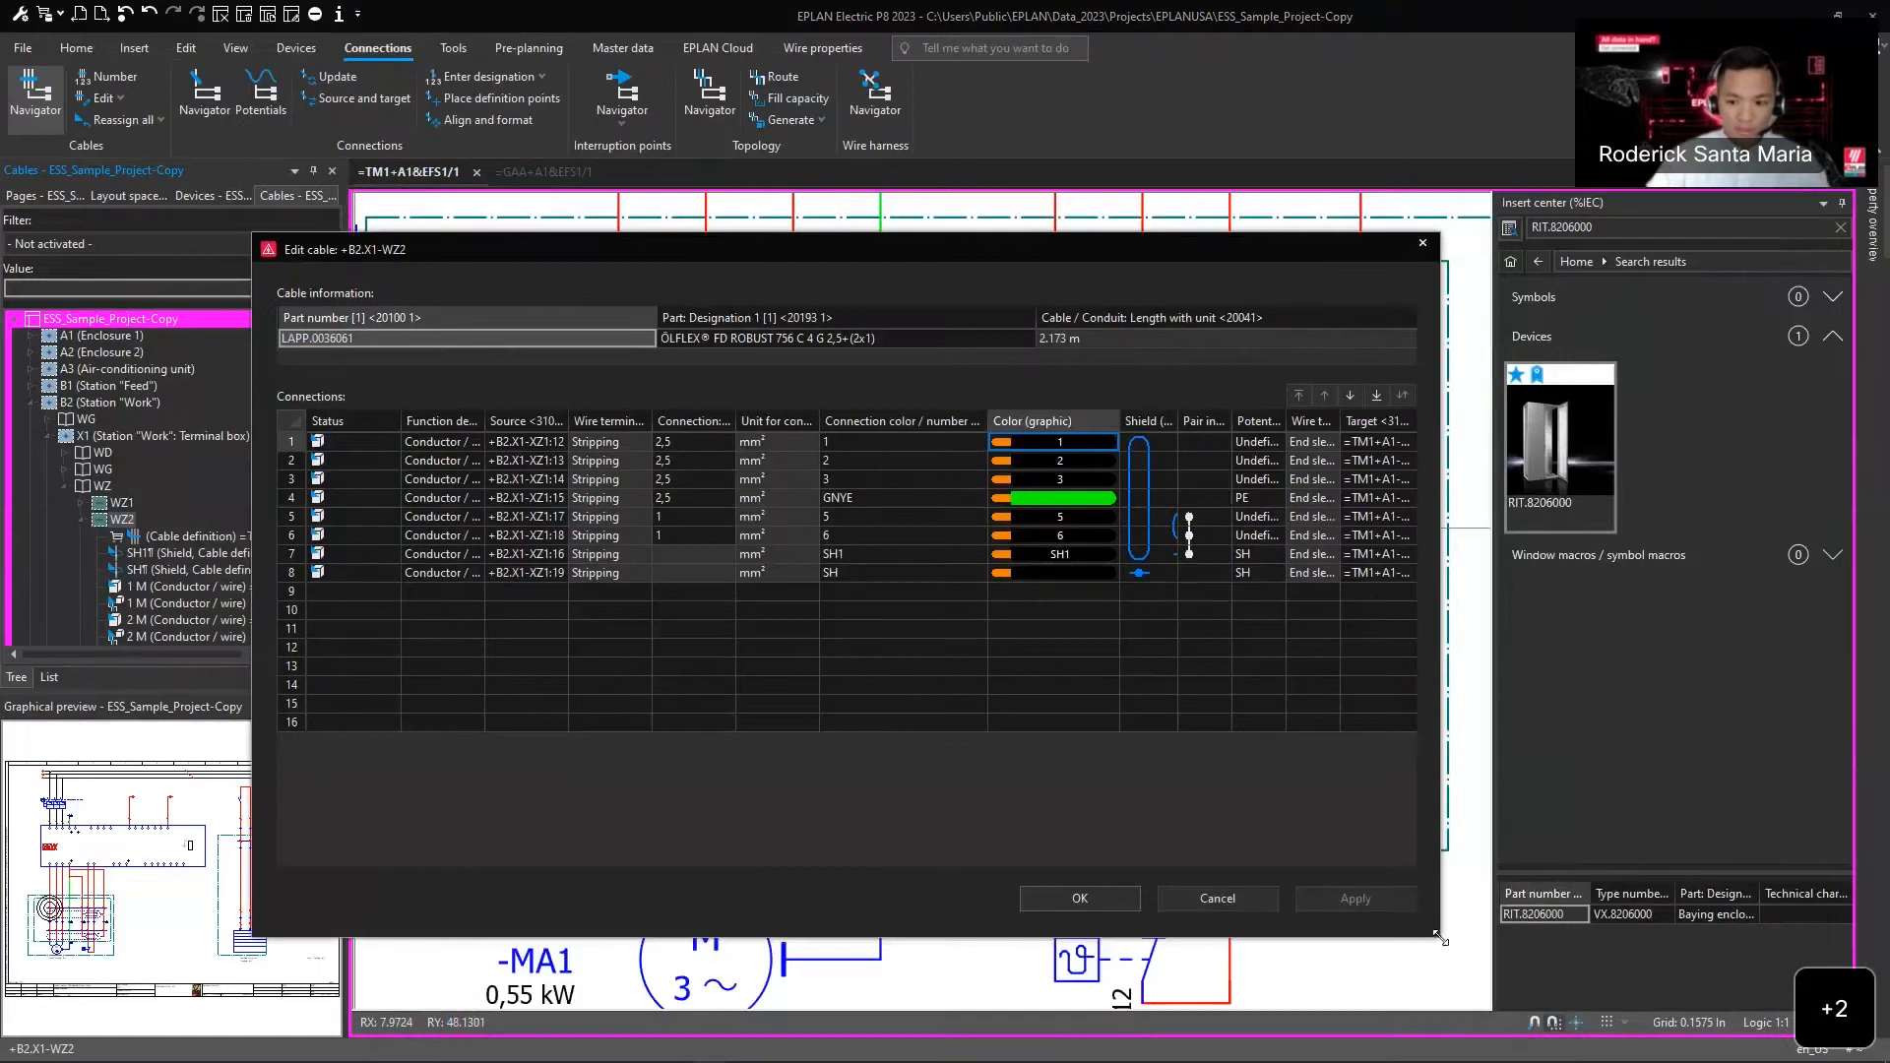
left_click_drag(1439, 937, 1433, 864)
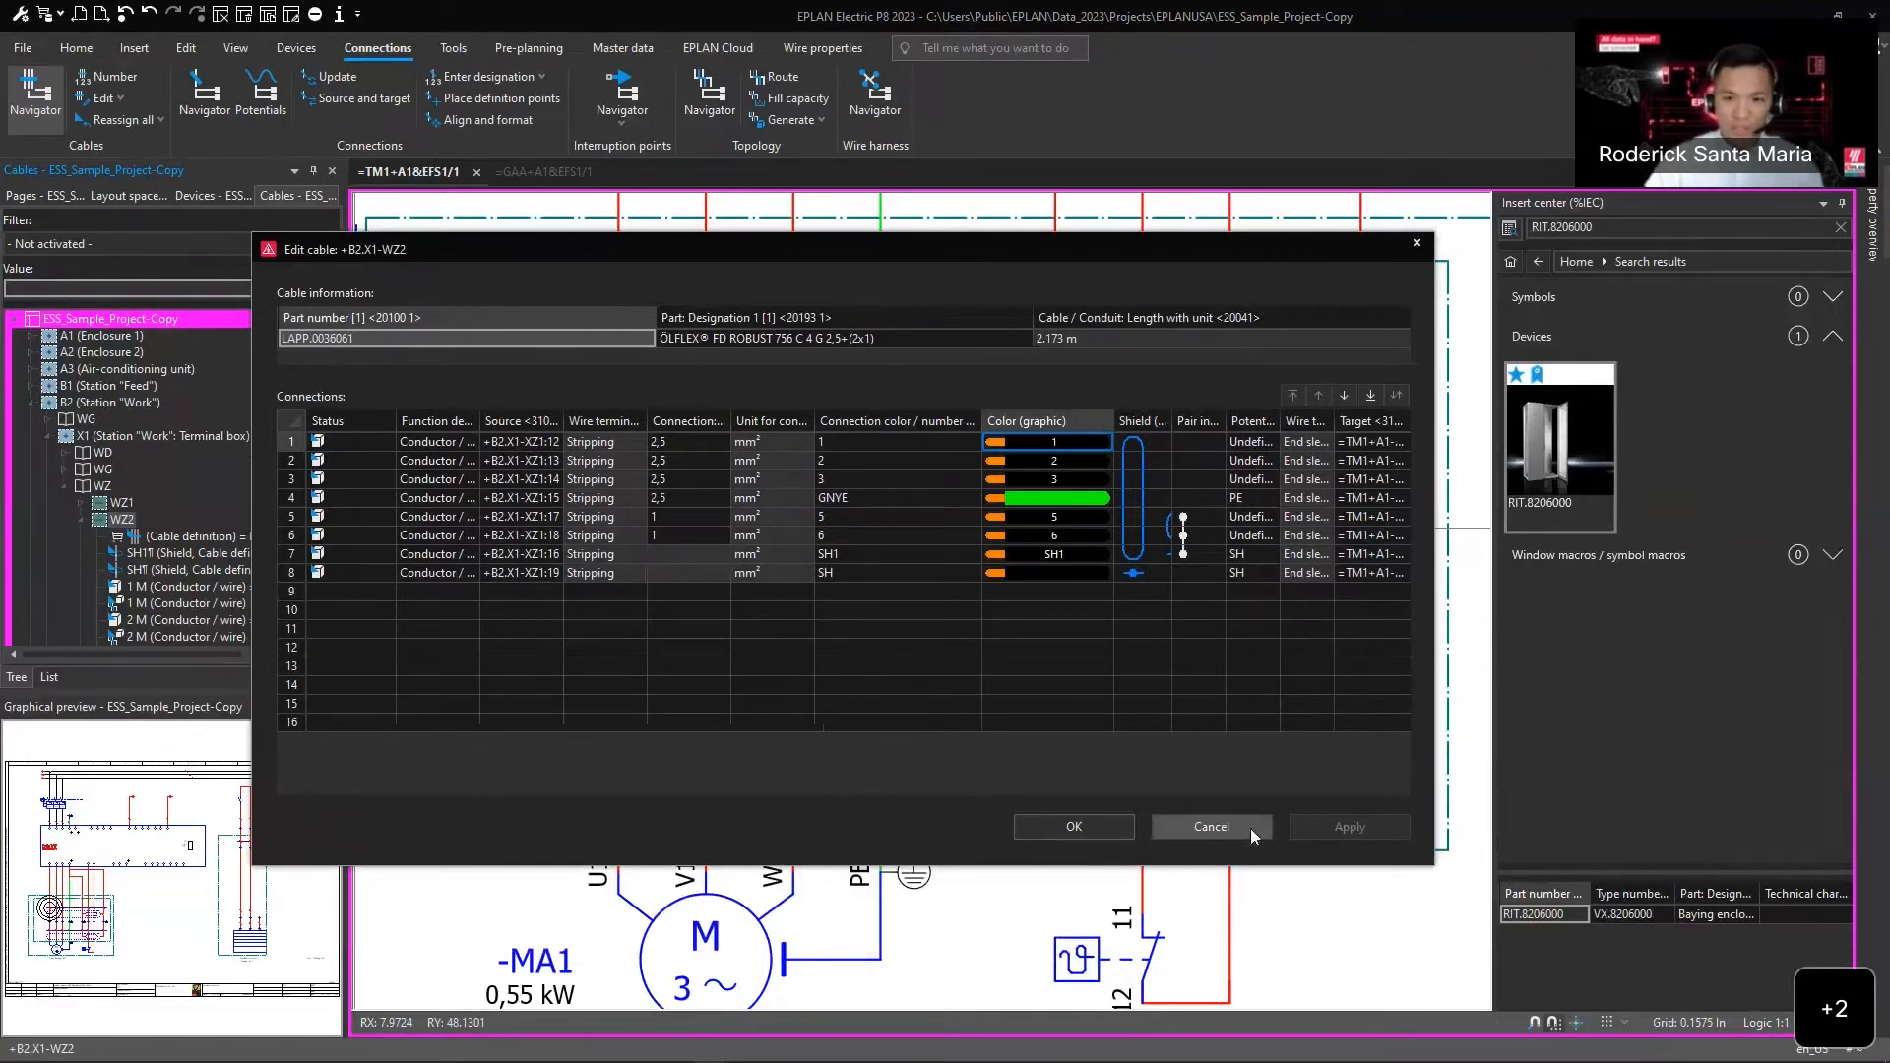
left_click(1417, 245)
key("alt+Tab")
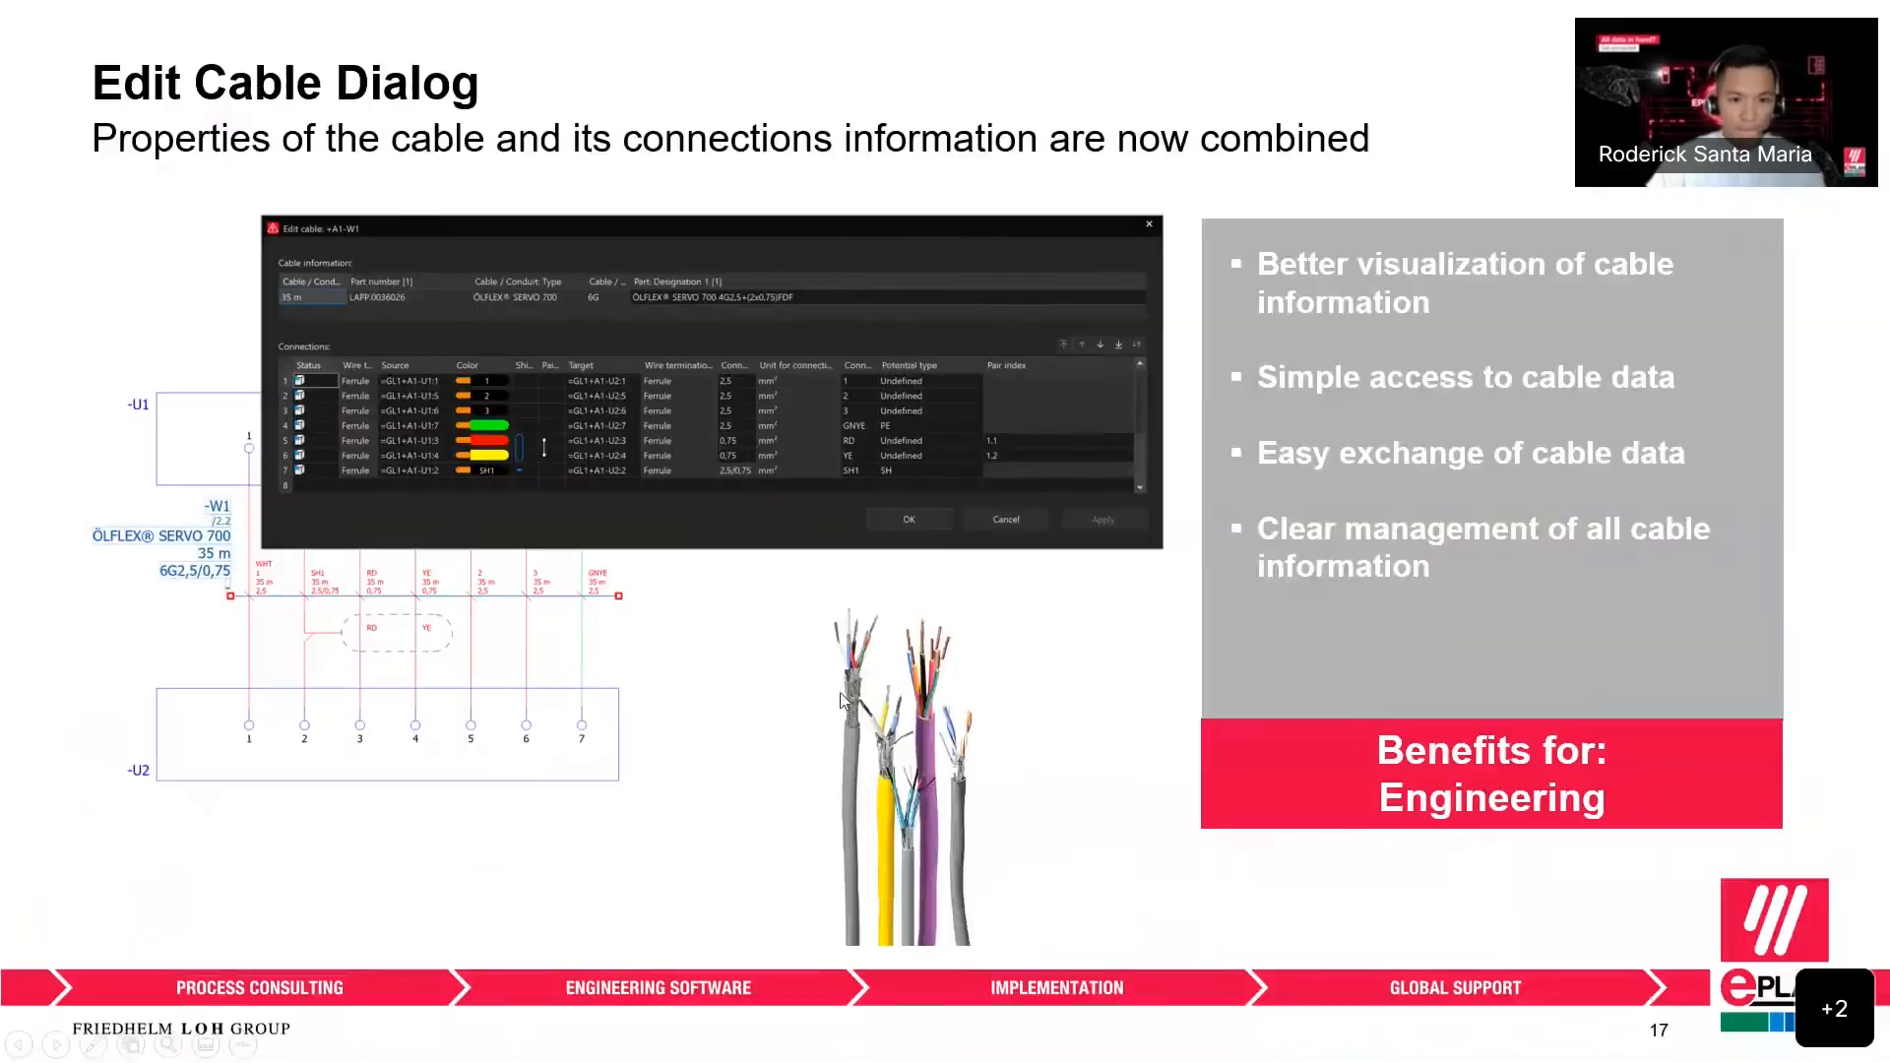
- Advance to the Wire Numbering slide, highlight the Potential type list of the Version 2023 settings and clear the highlight
left_click(840, 679)
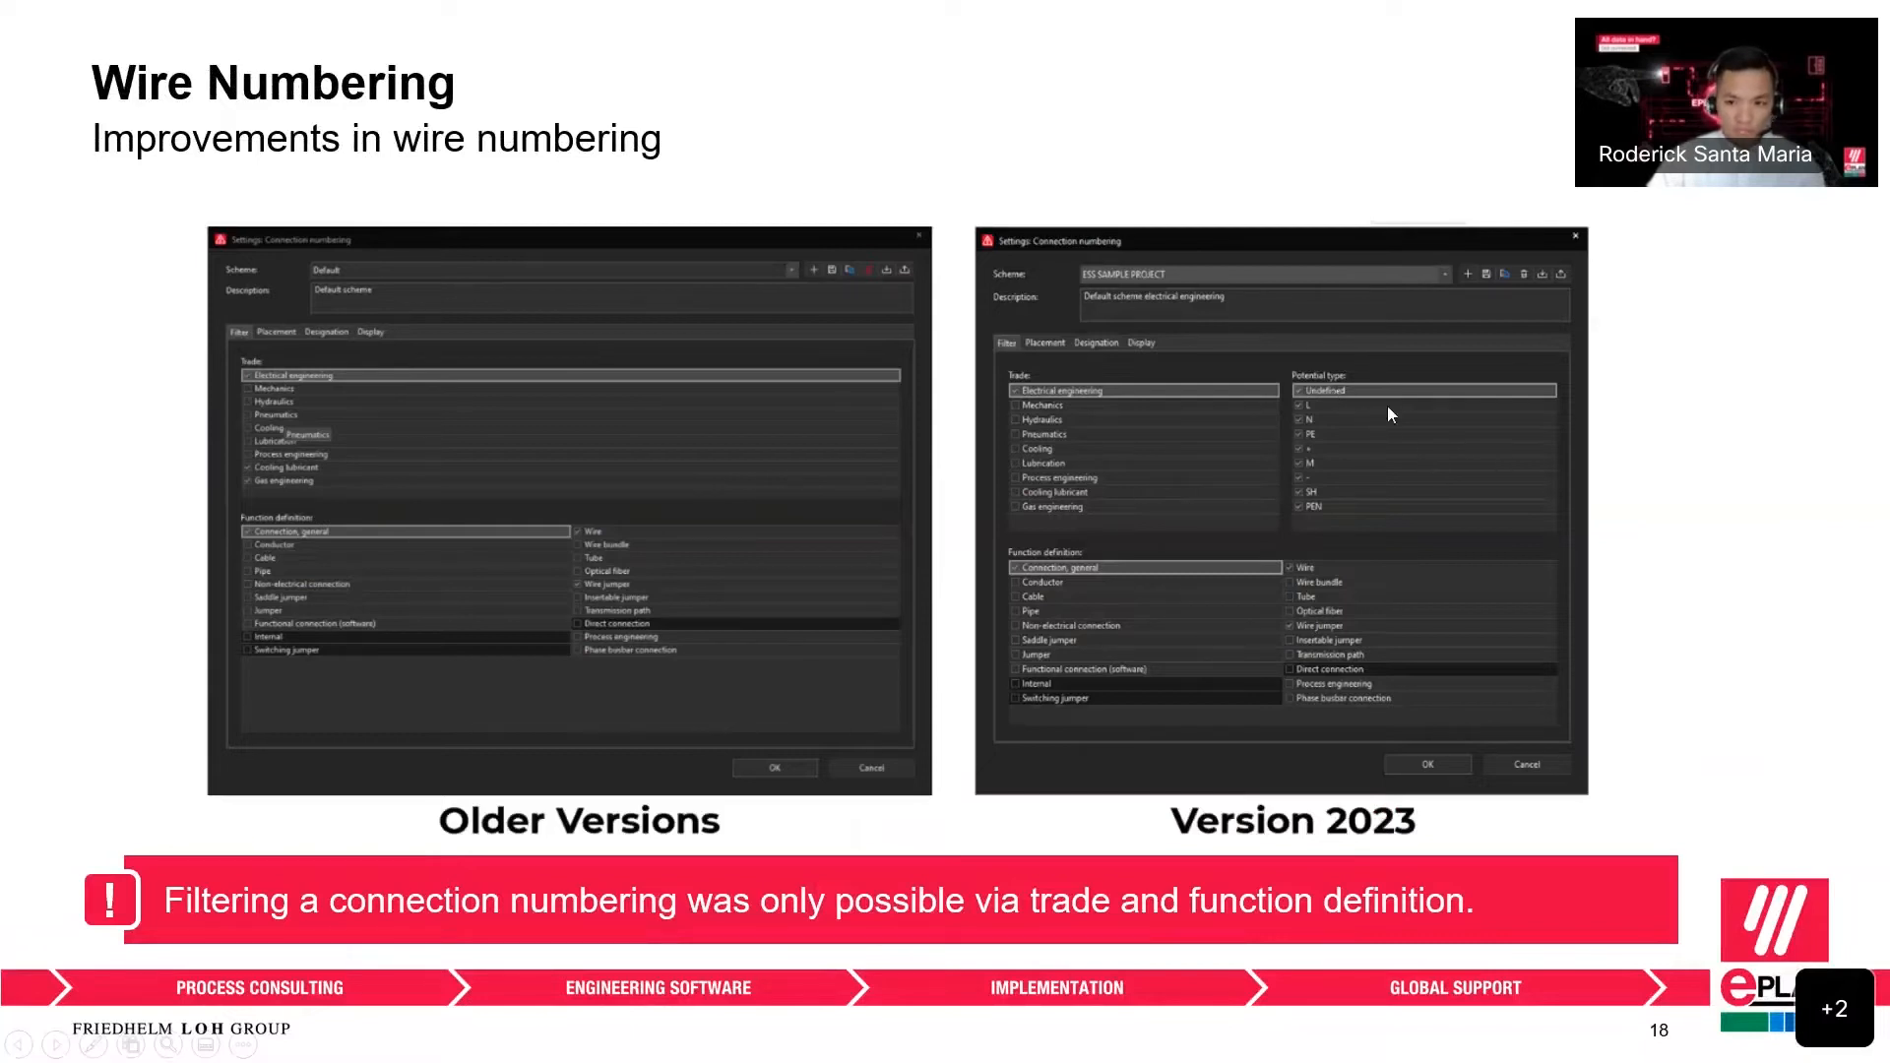
key("ctrl+1")
left_click(1437, 397)
left_click_drag(1060, 289, 1741, 701, "ctrl")
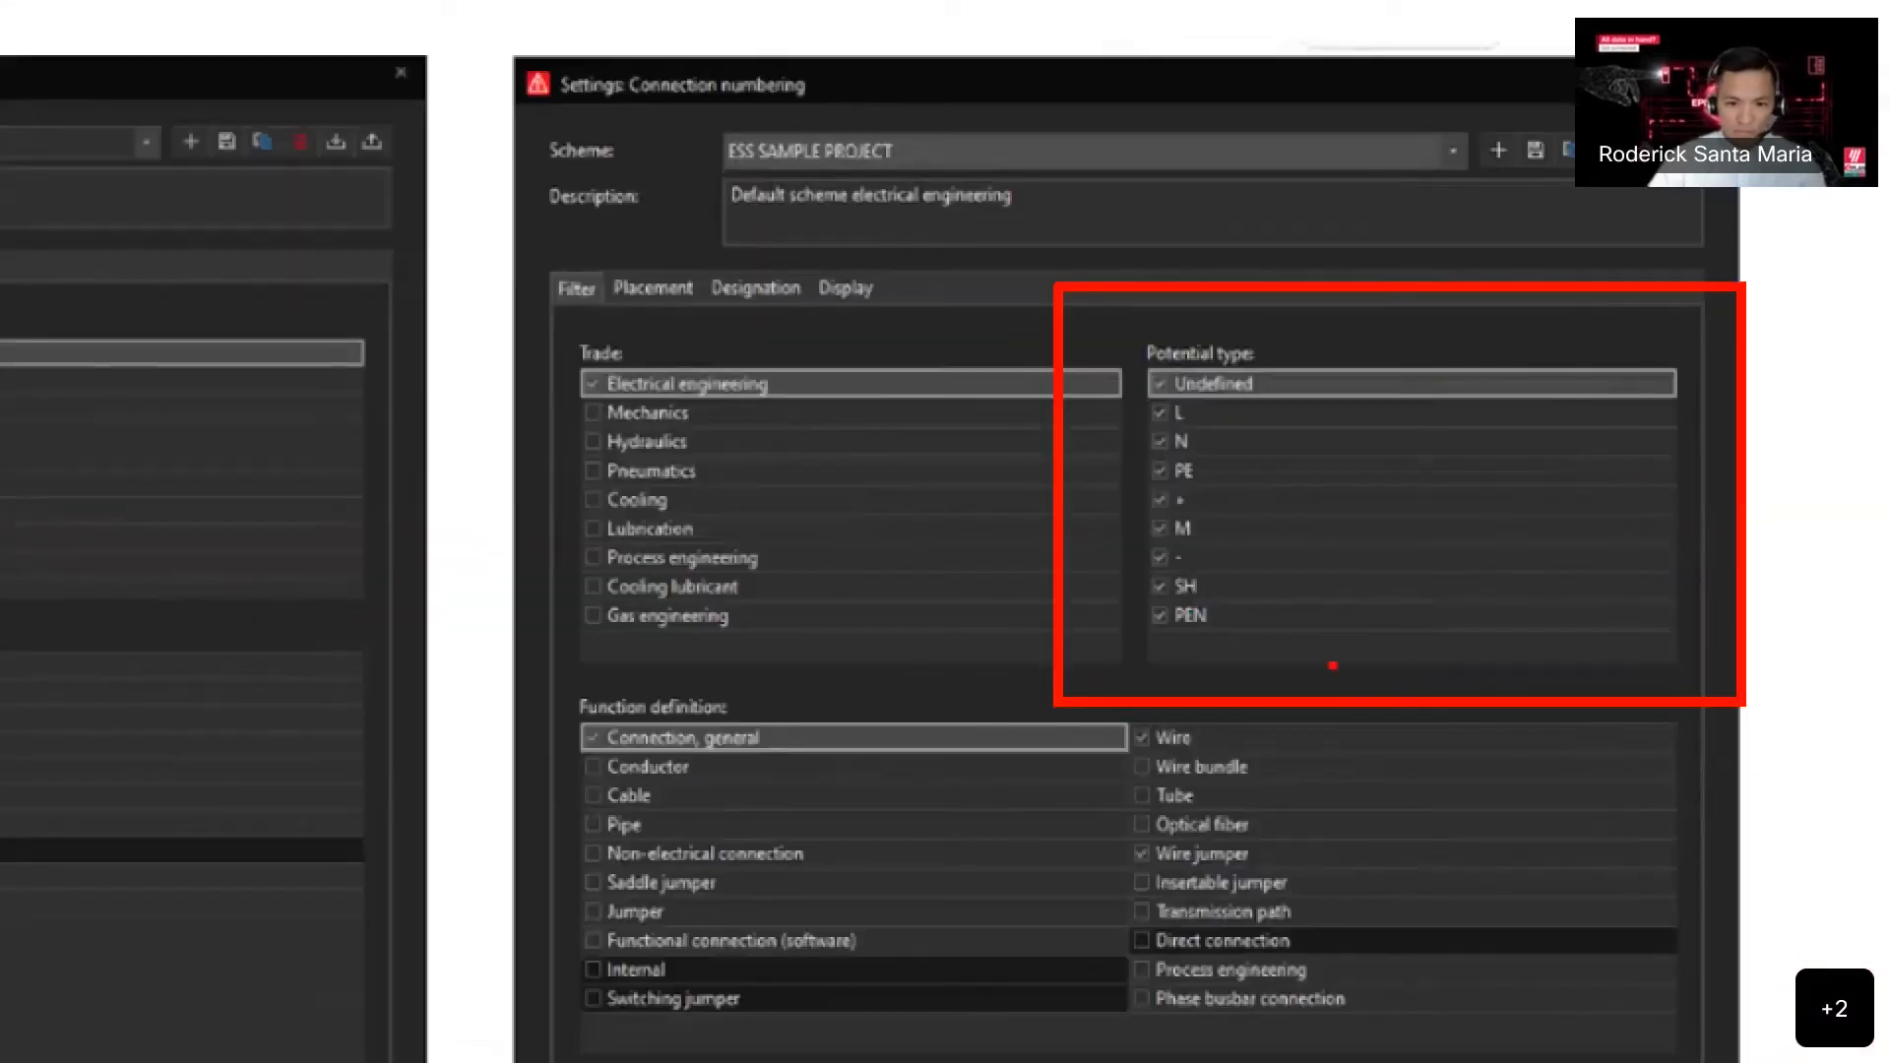
key("Escape")
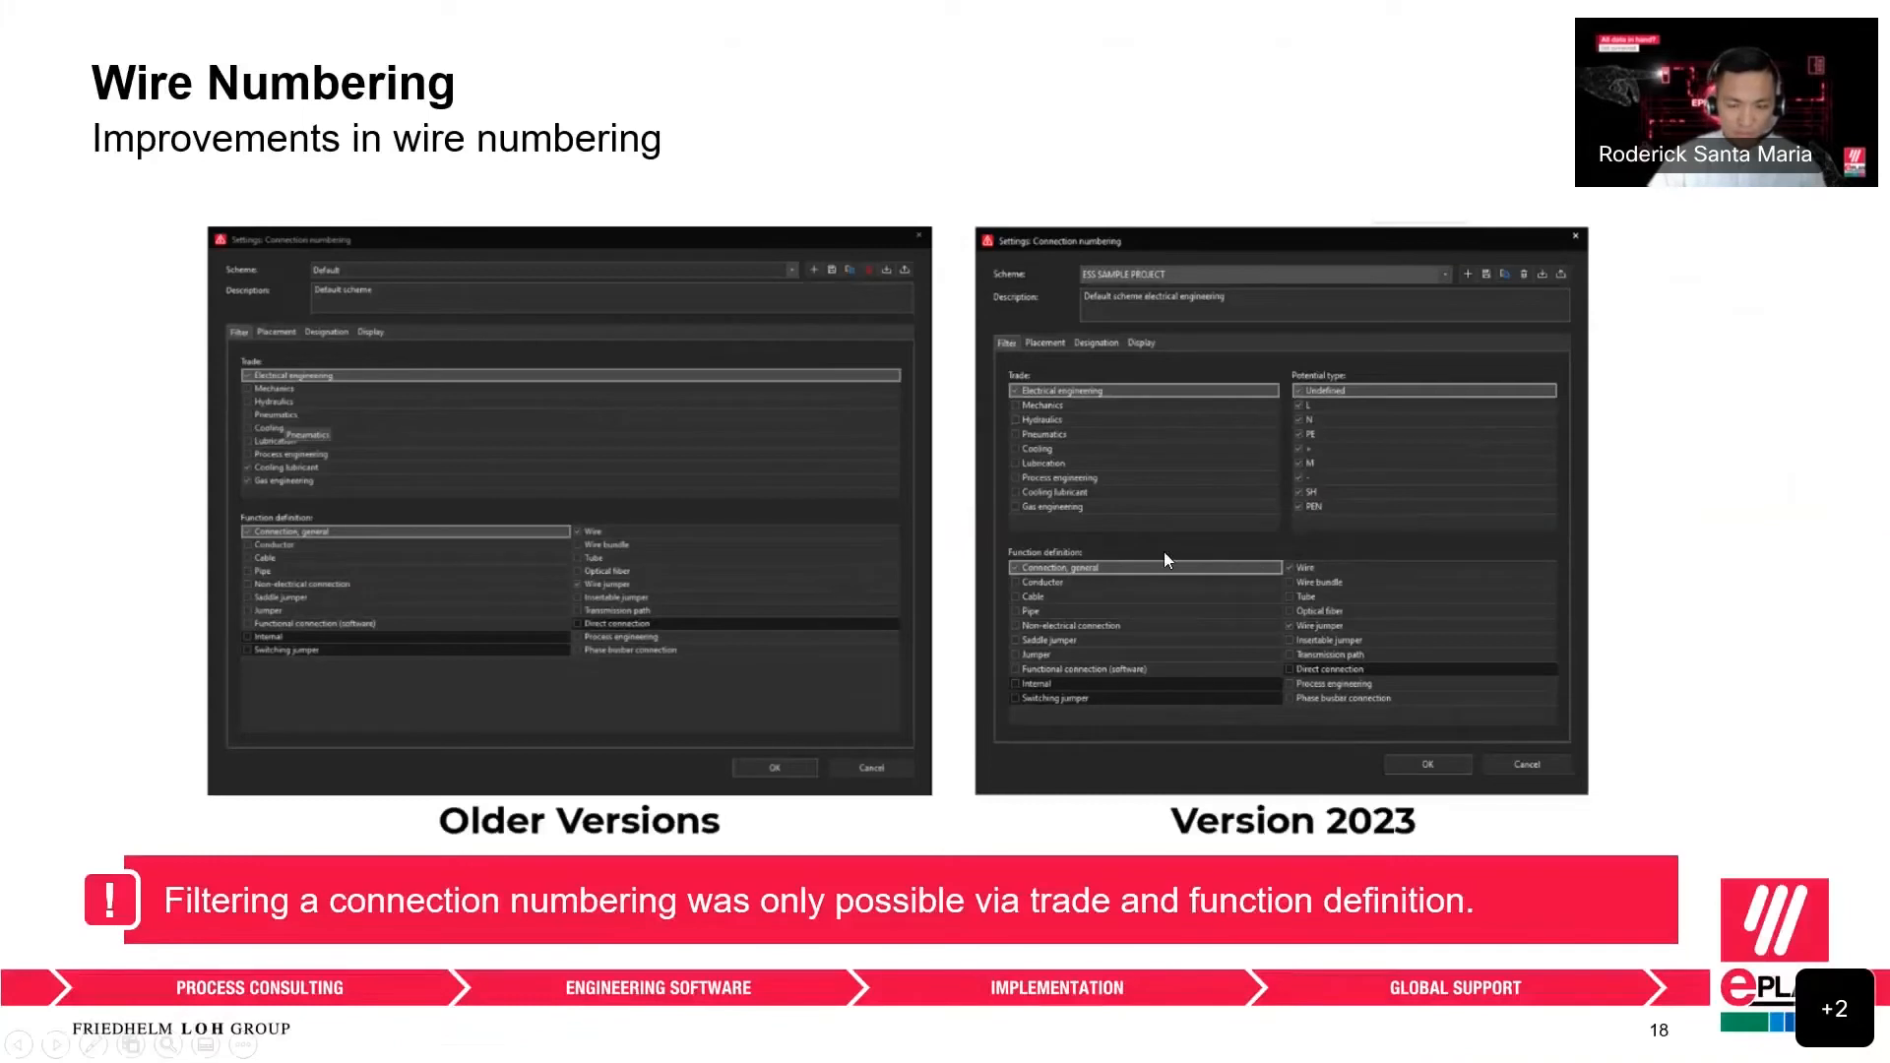
- Show the Wire Numbering slide about excluding certain potential types such as "PE" or "N"
key("Right")
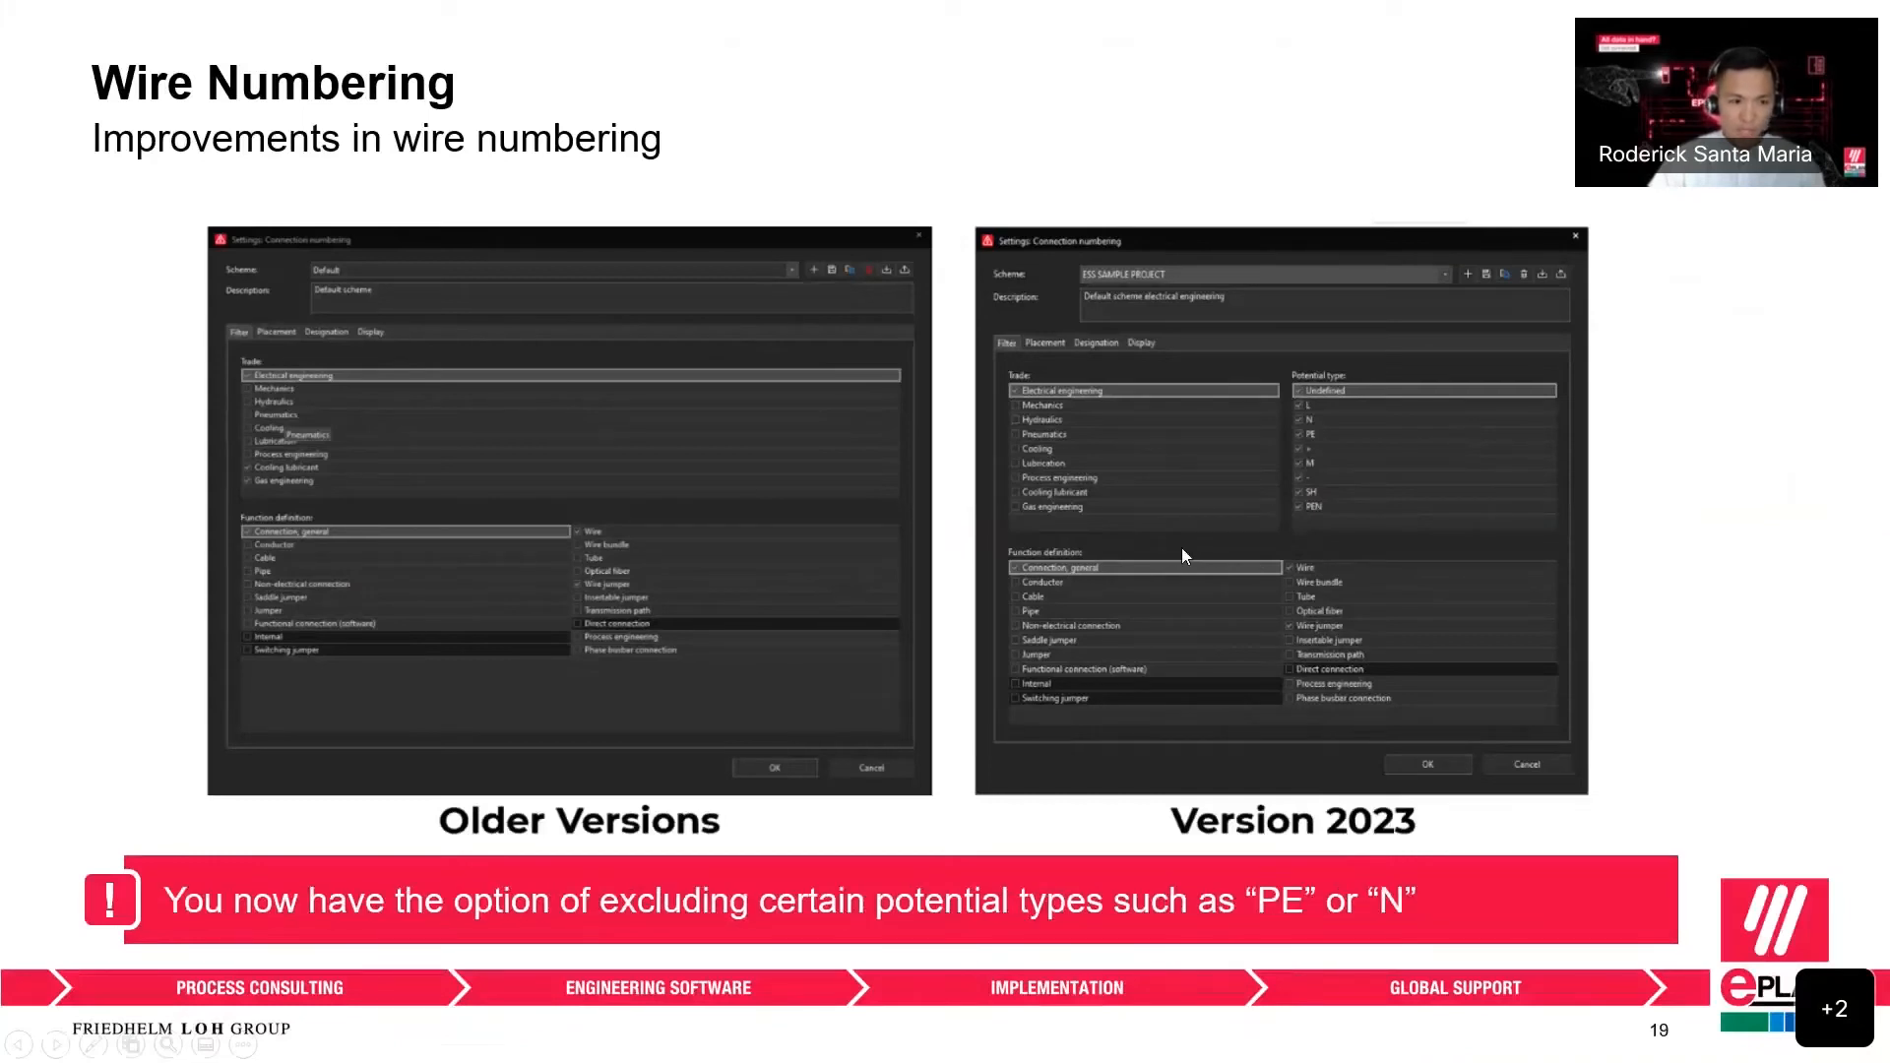
key("Left")
key("Right")
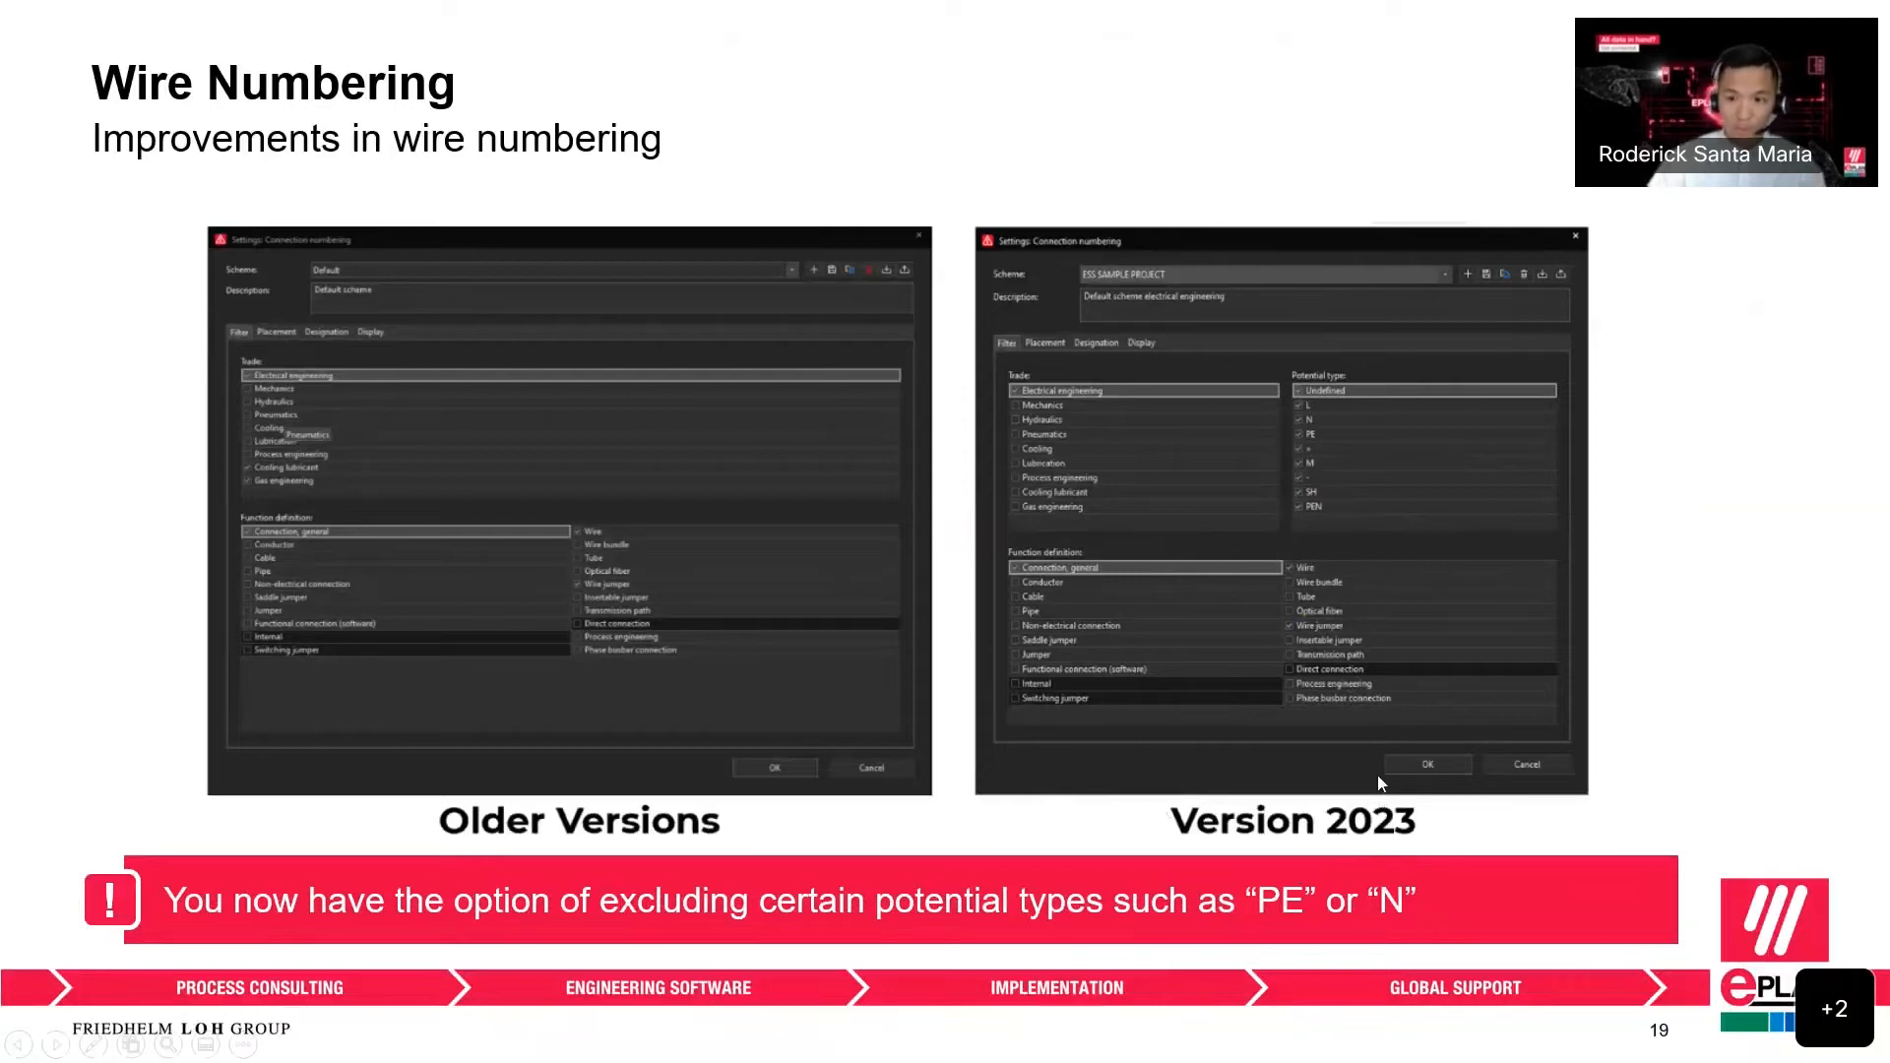
key("Right")
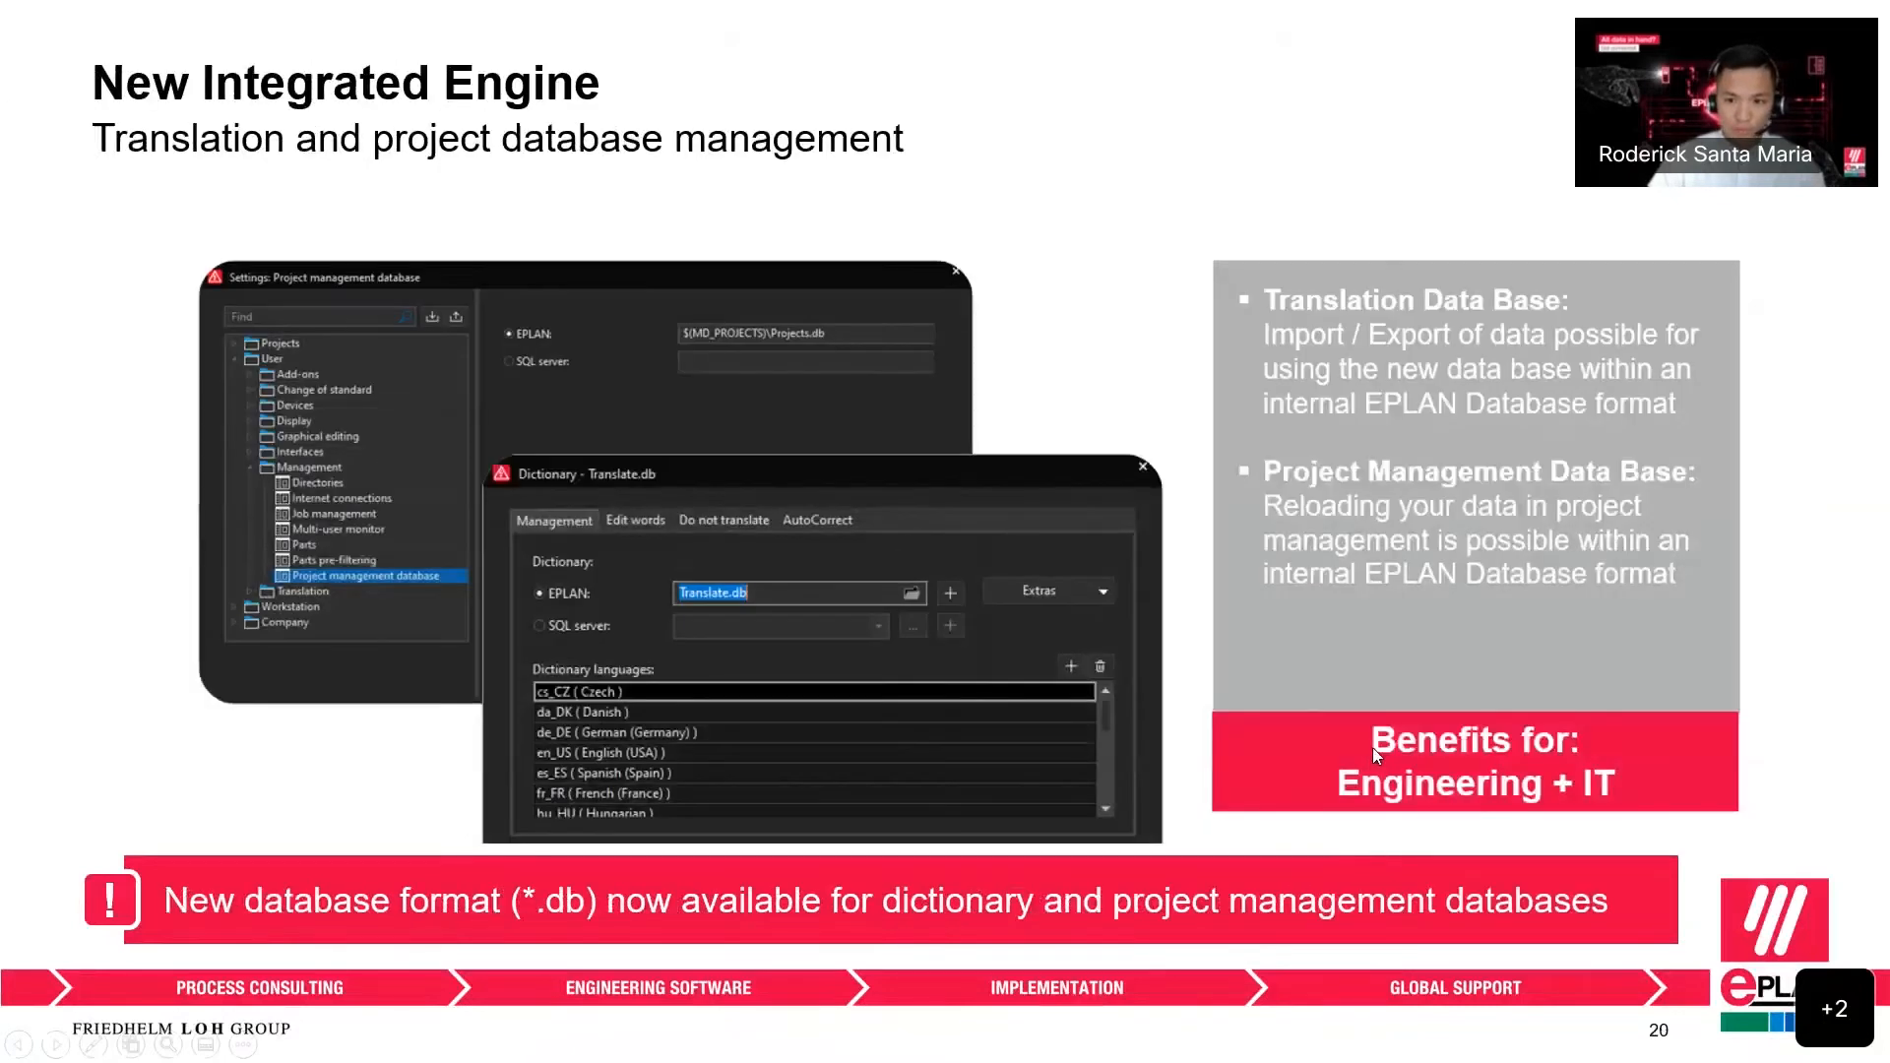
key("Left")
key("Right")
key("Left")
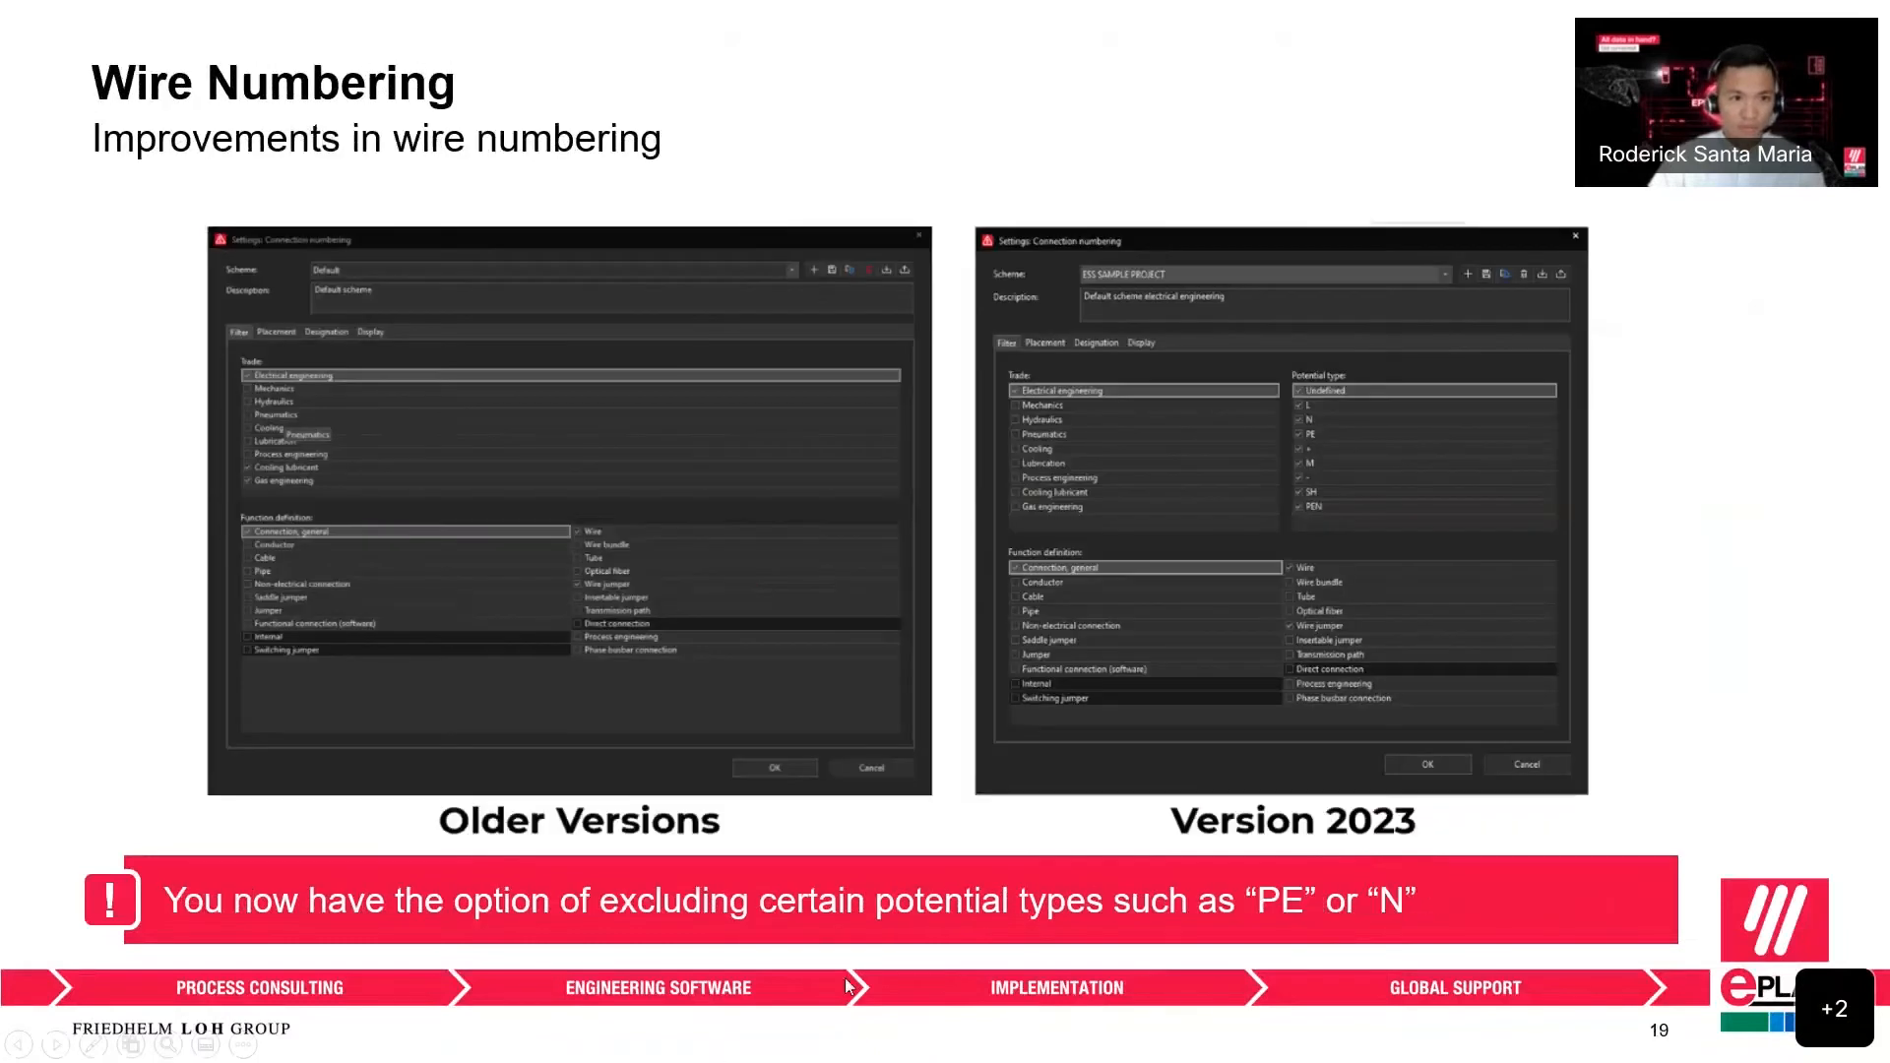
- Switch to EPLAN Electric P8 and display the schematic page =GAA+A1&EFS1/1
key("alt+Tab")
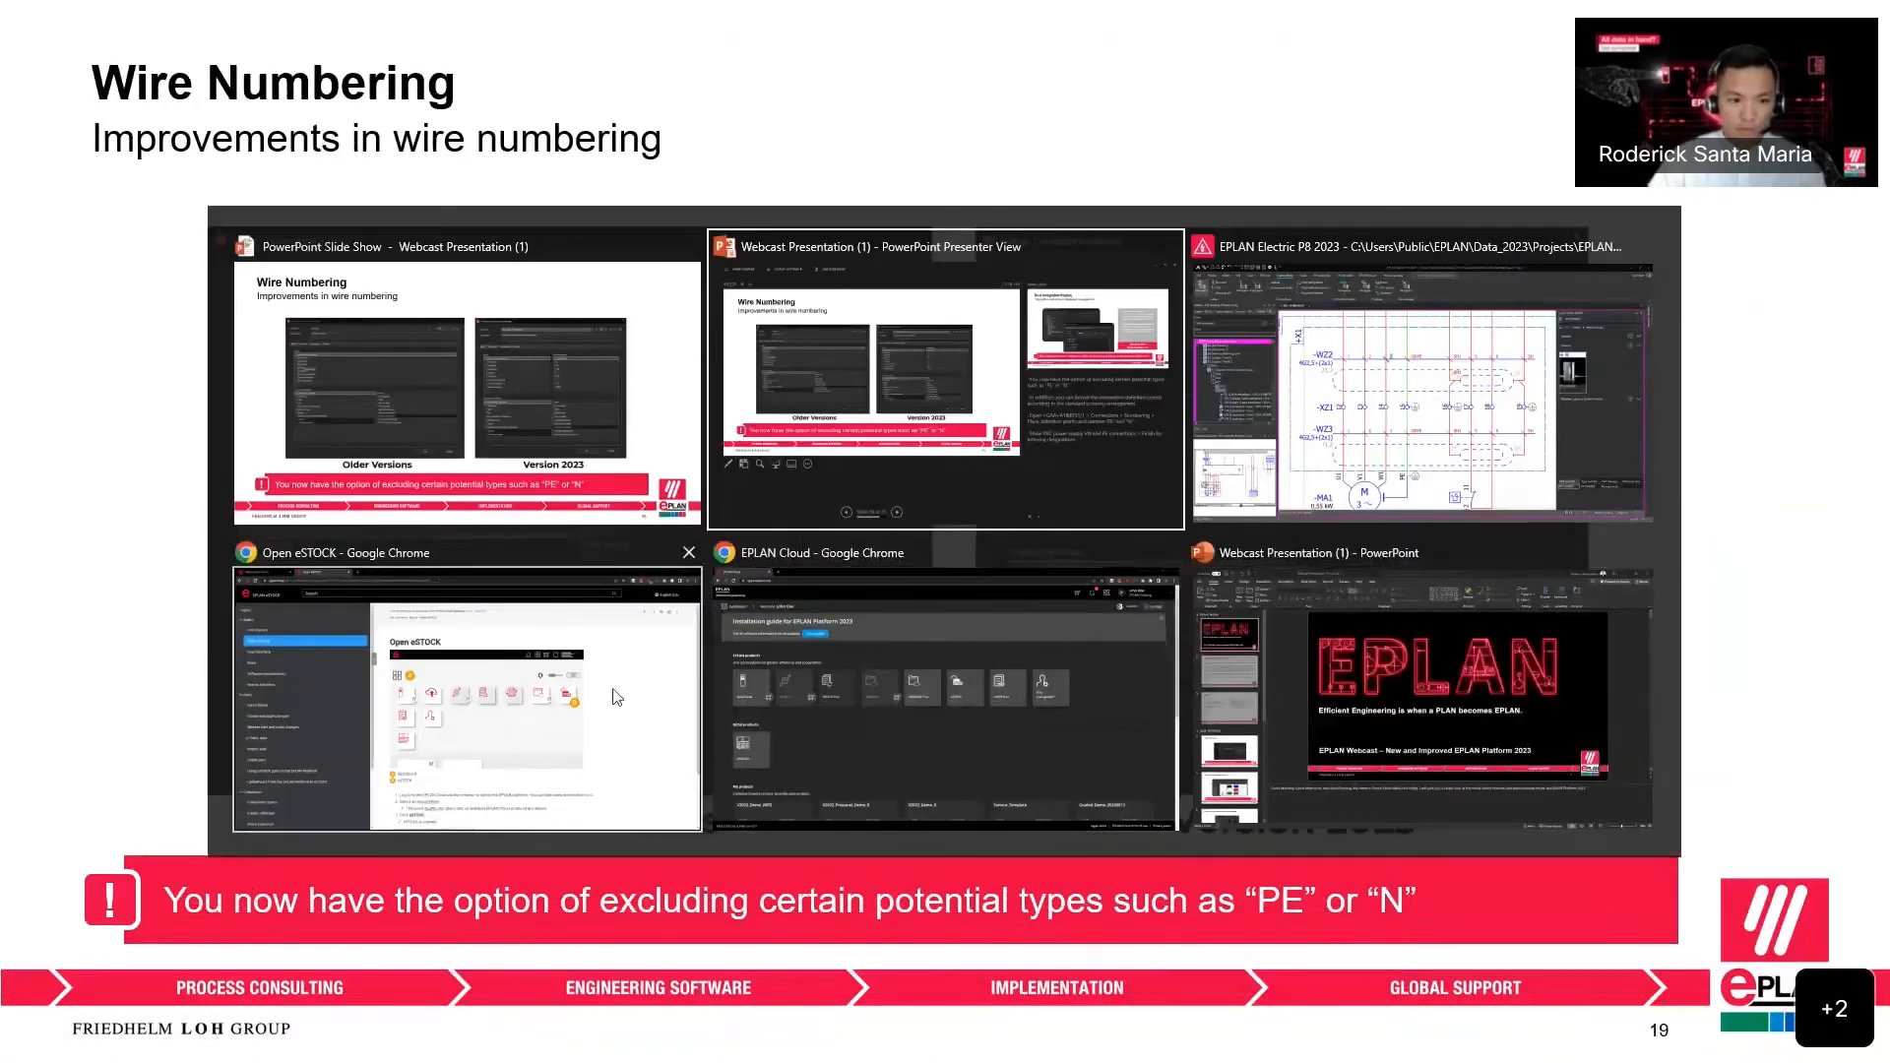
left_click(1339, 406)
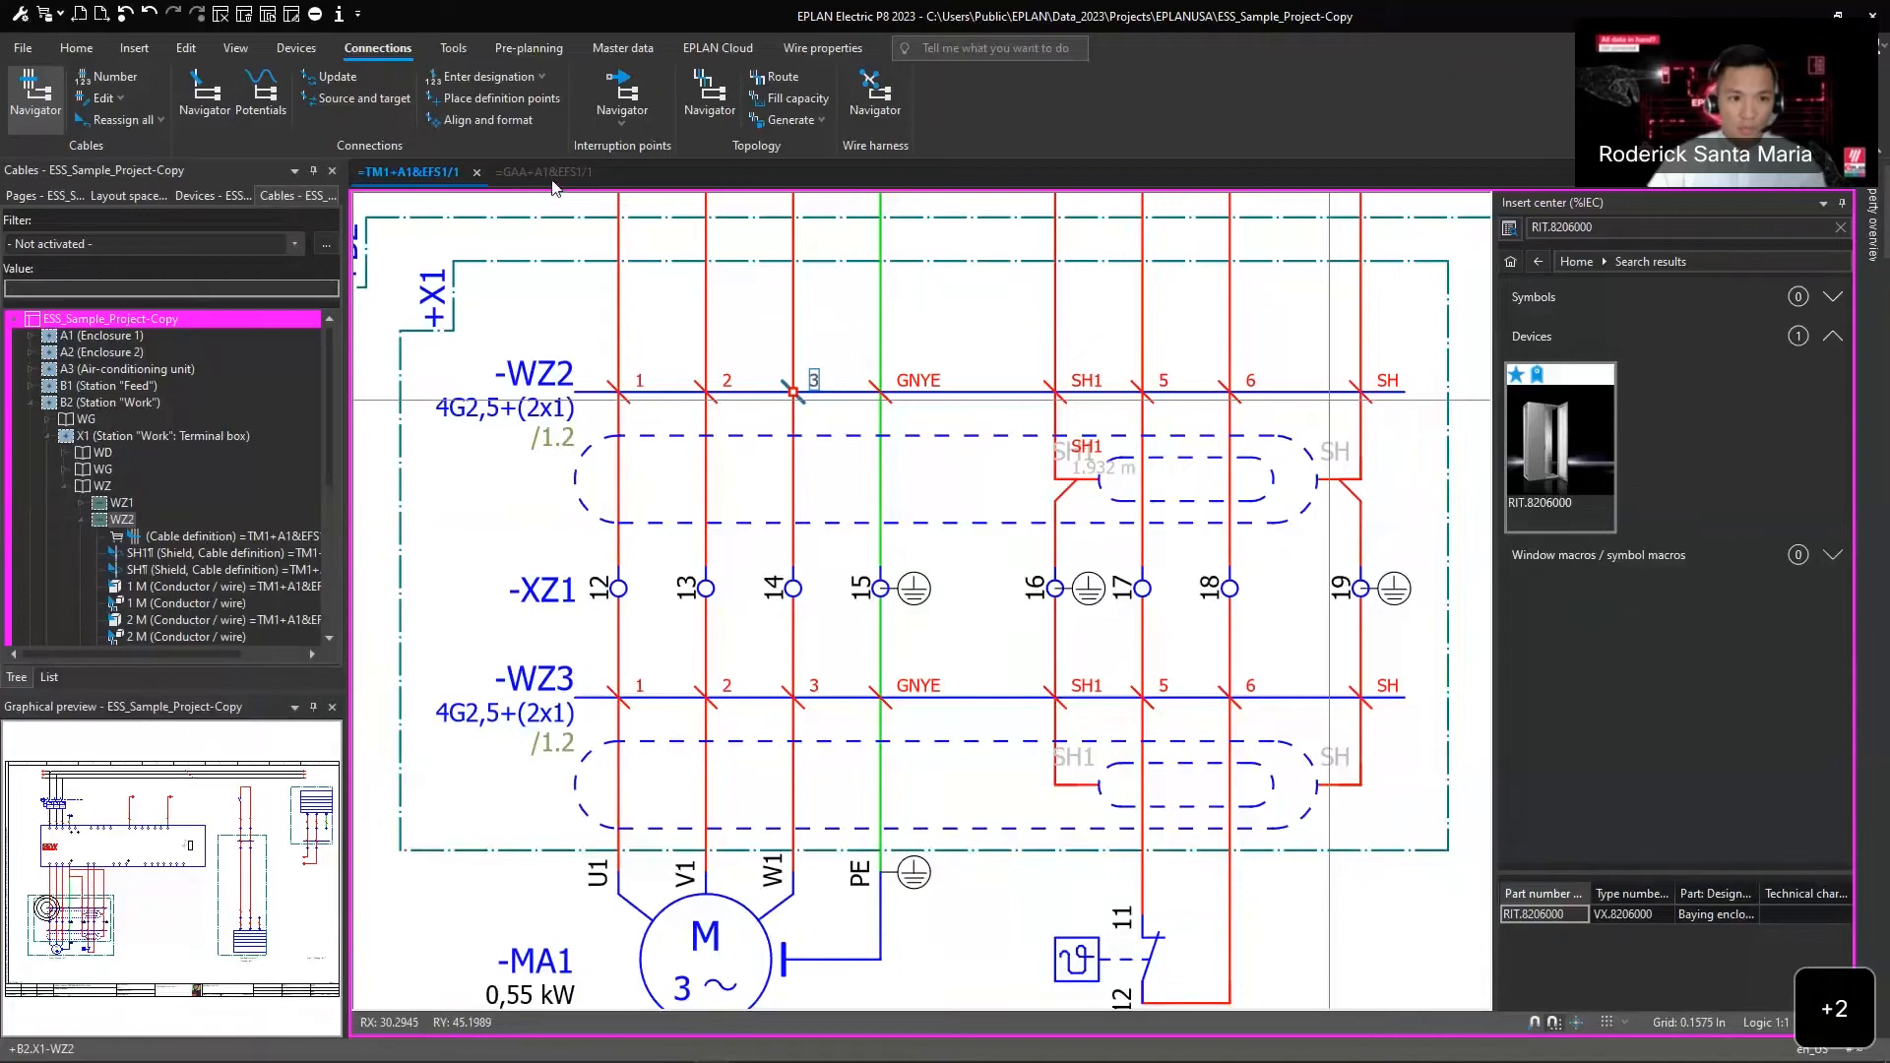
left_click(518, 171)
scroll(1085, 621, "up", 4)
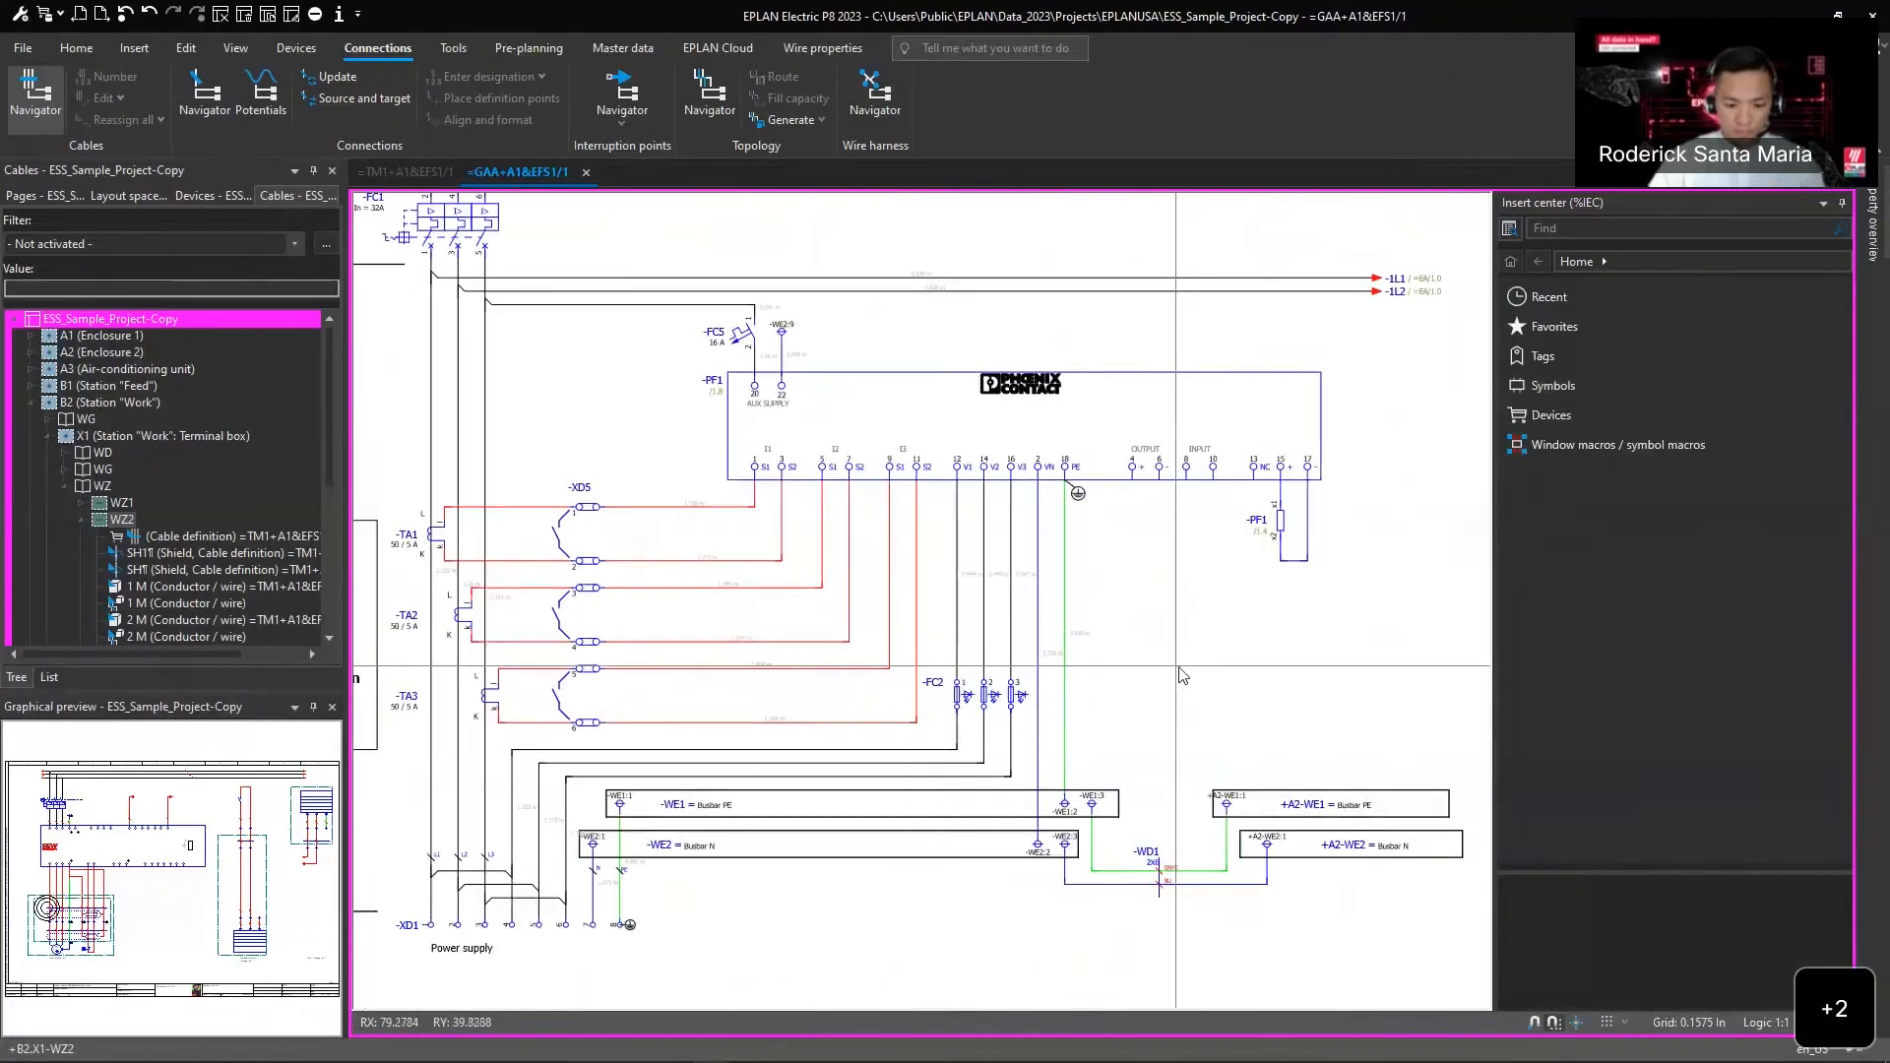
scroll(1127, 649, "down", 3)
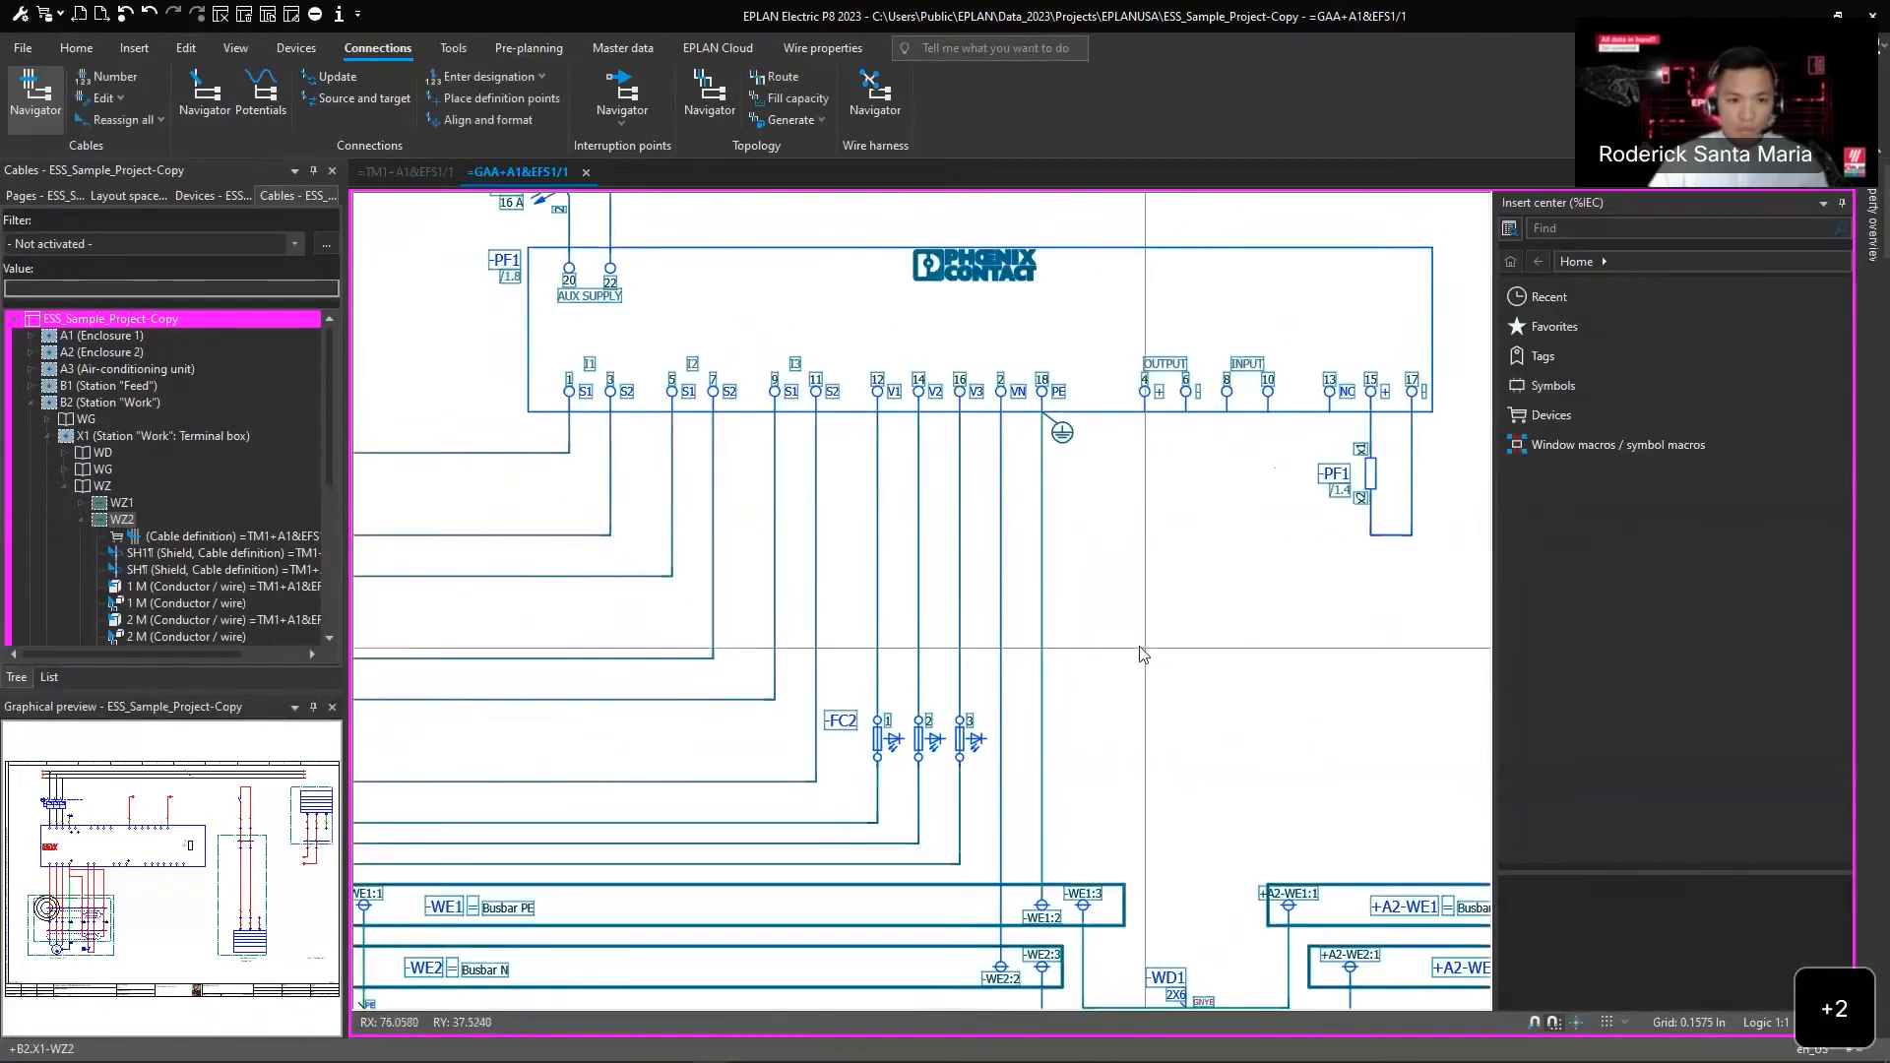
- Place connection definition points for the whole page using ESS SAMPLE PROJECT - Copy, reviewing the scheme's exclusion of potential types N and PE
key("ctrl+a")
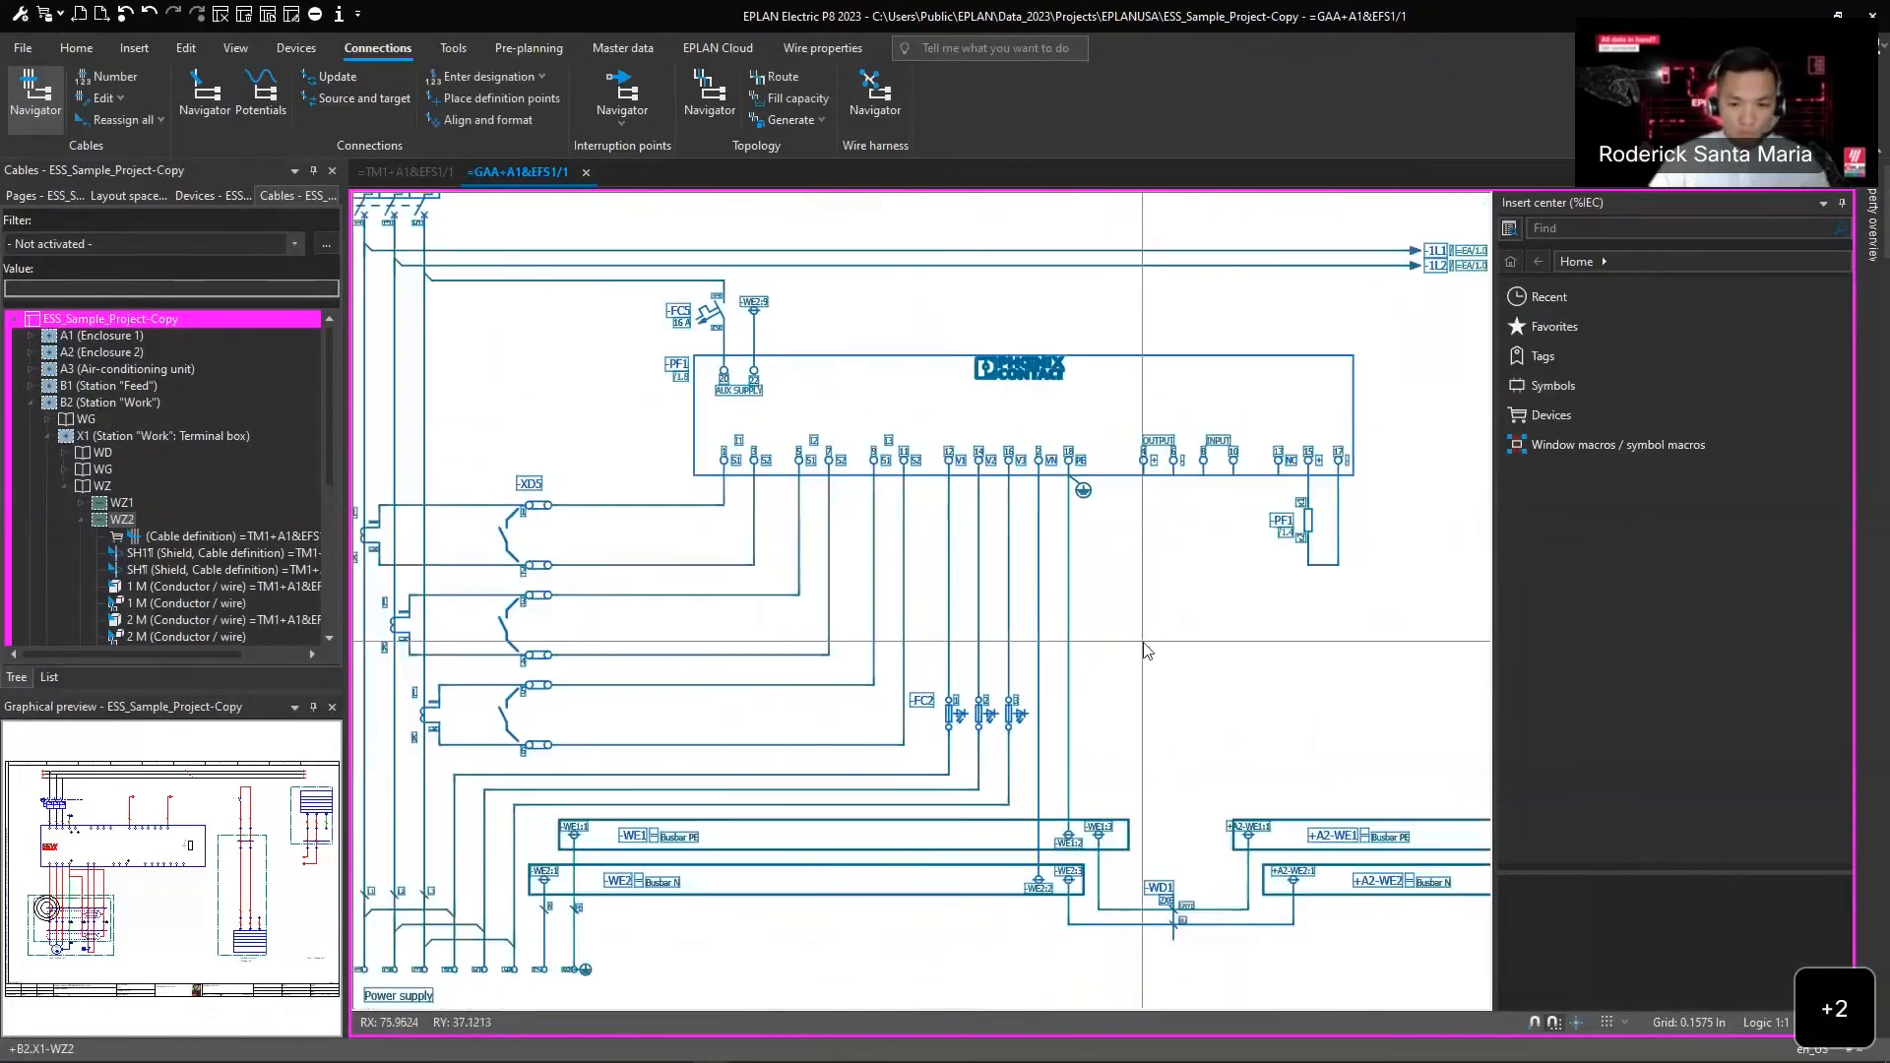
left_click(500, 96)
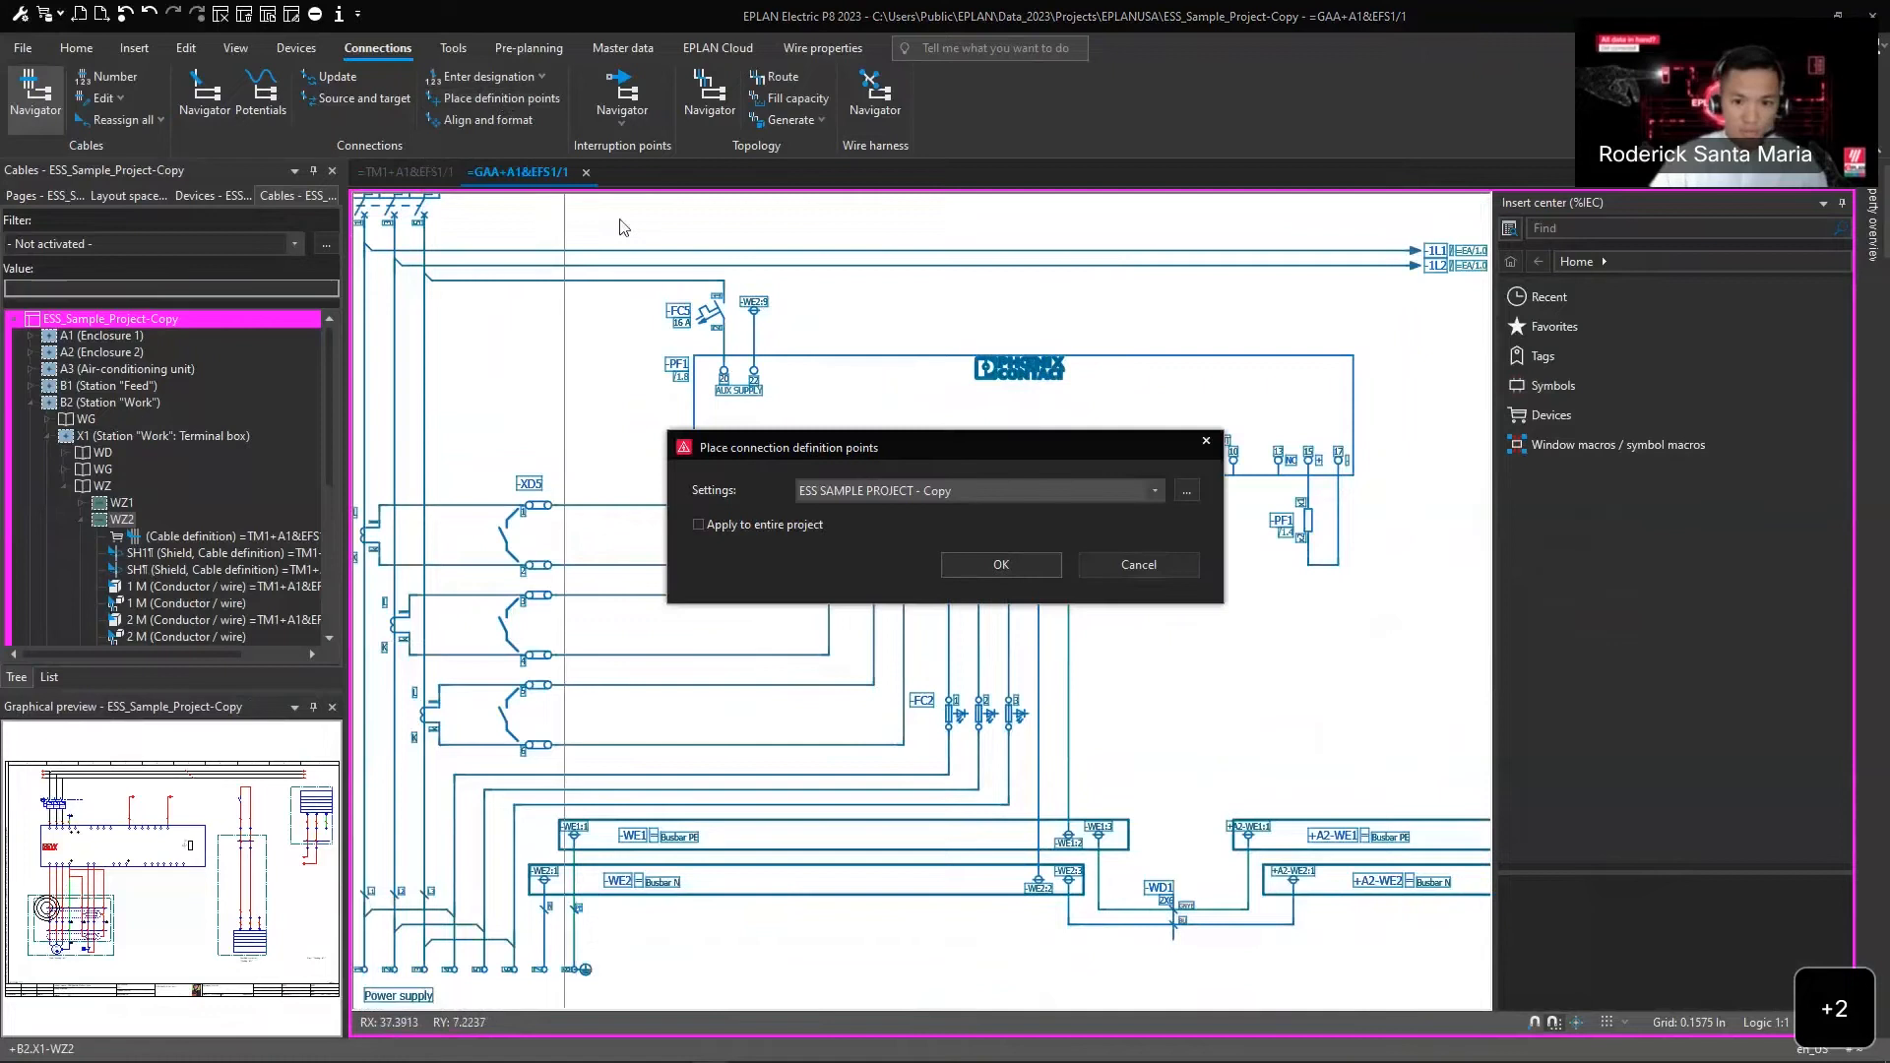
left_click(1185, 491)
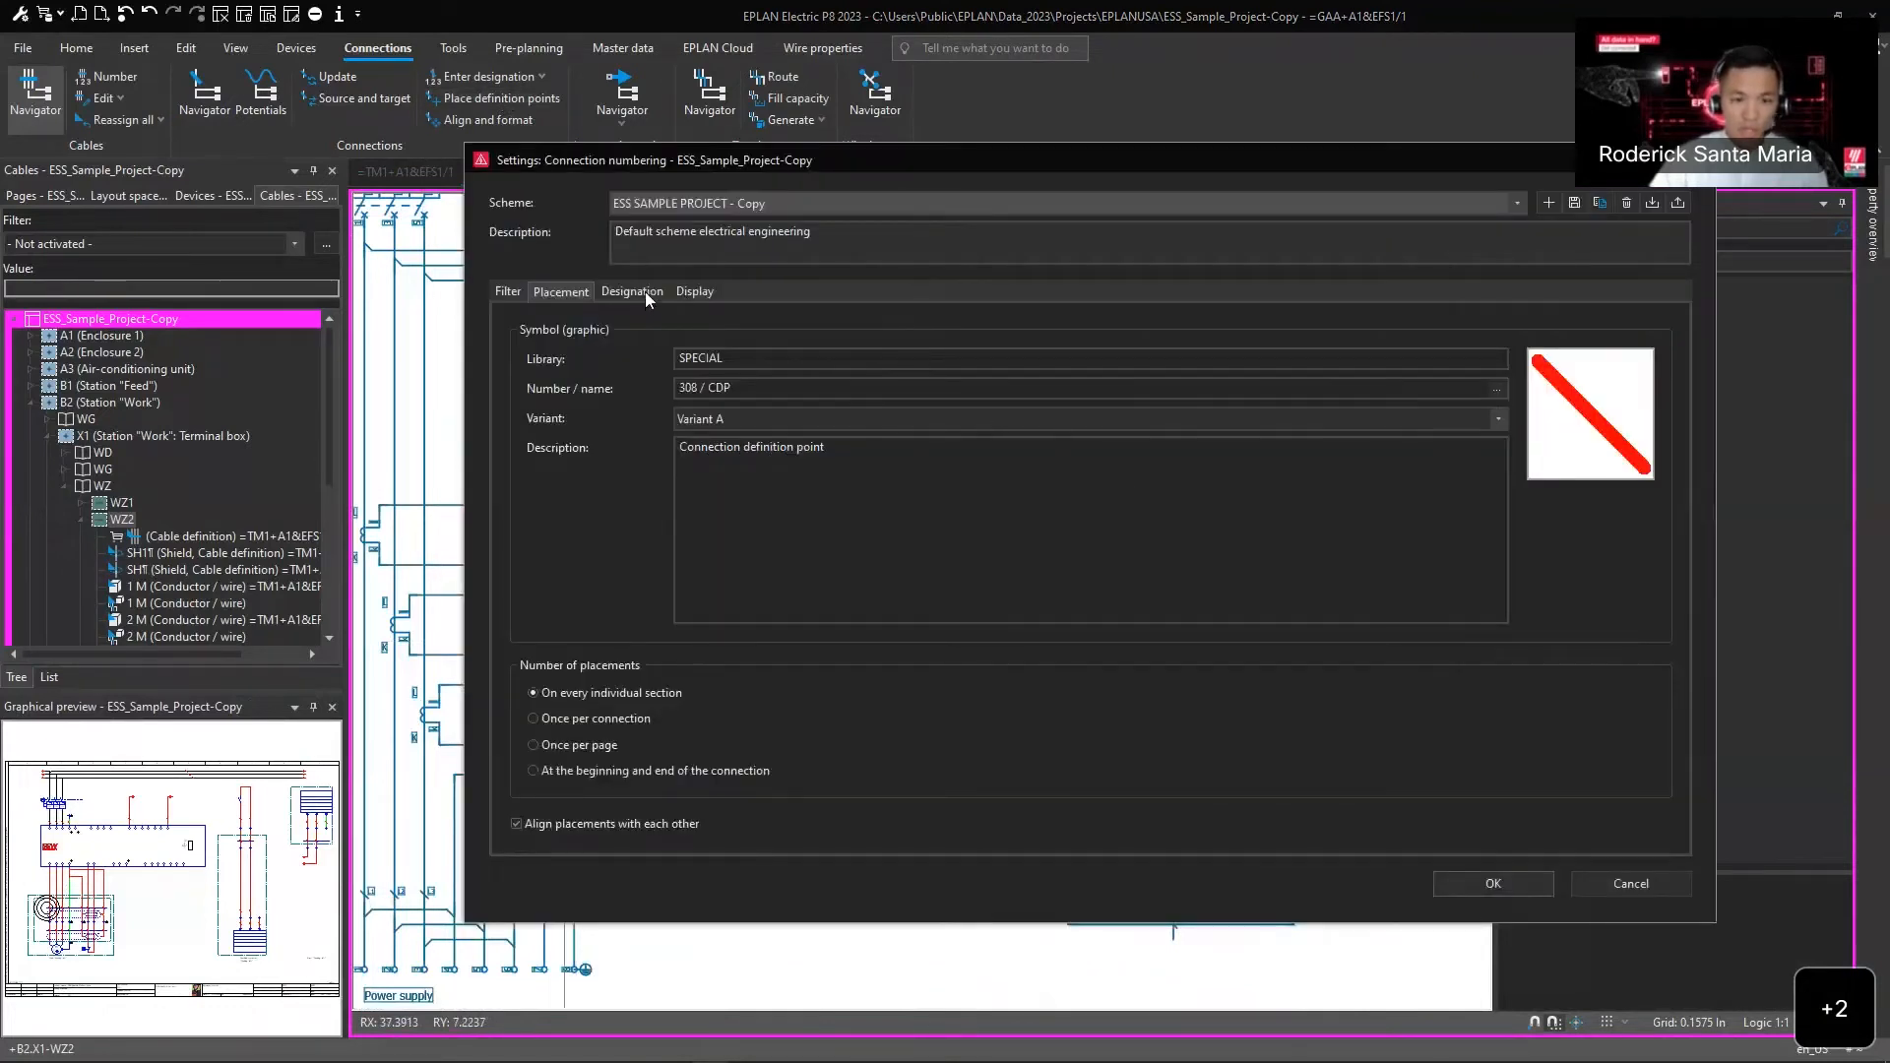
left_click(508, 292)
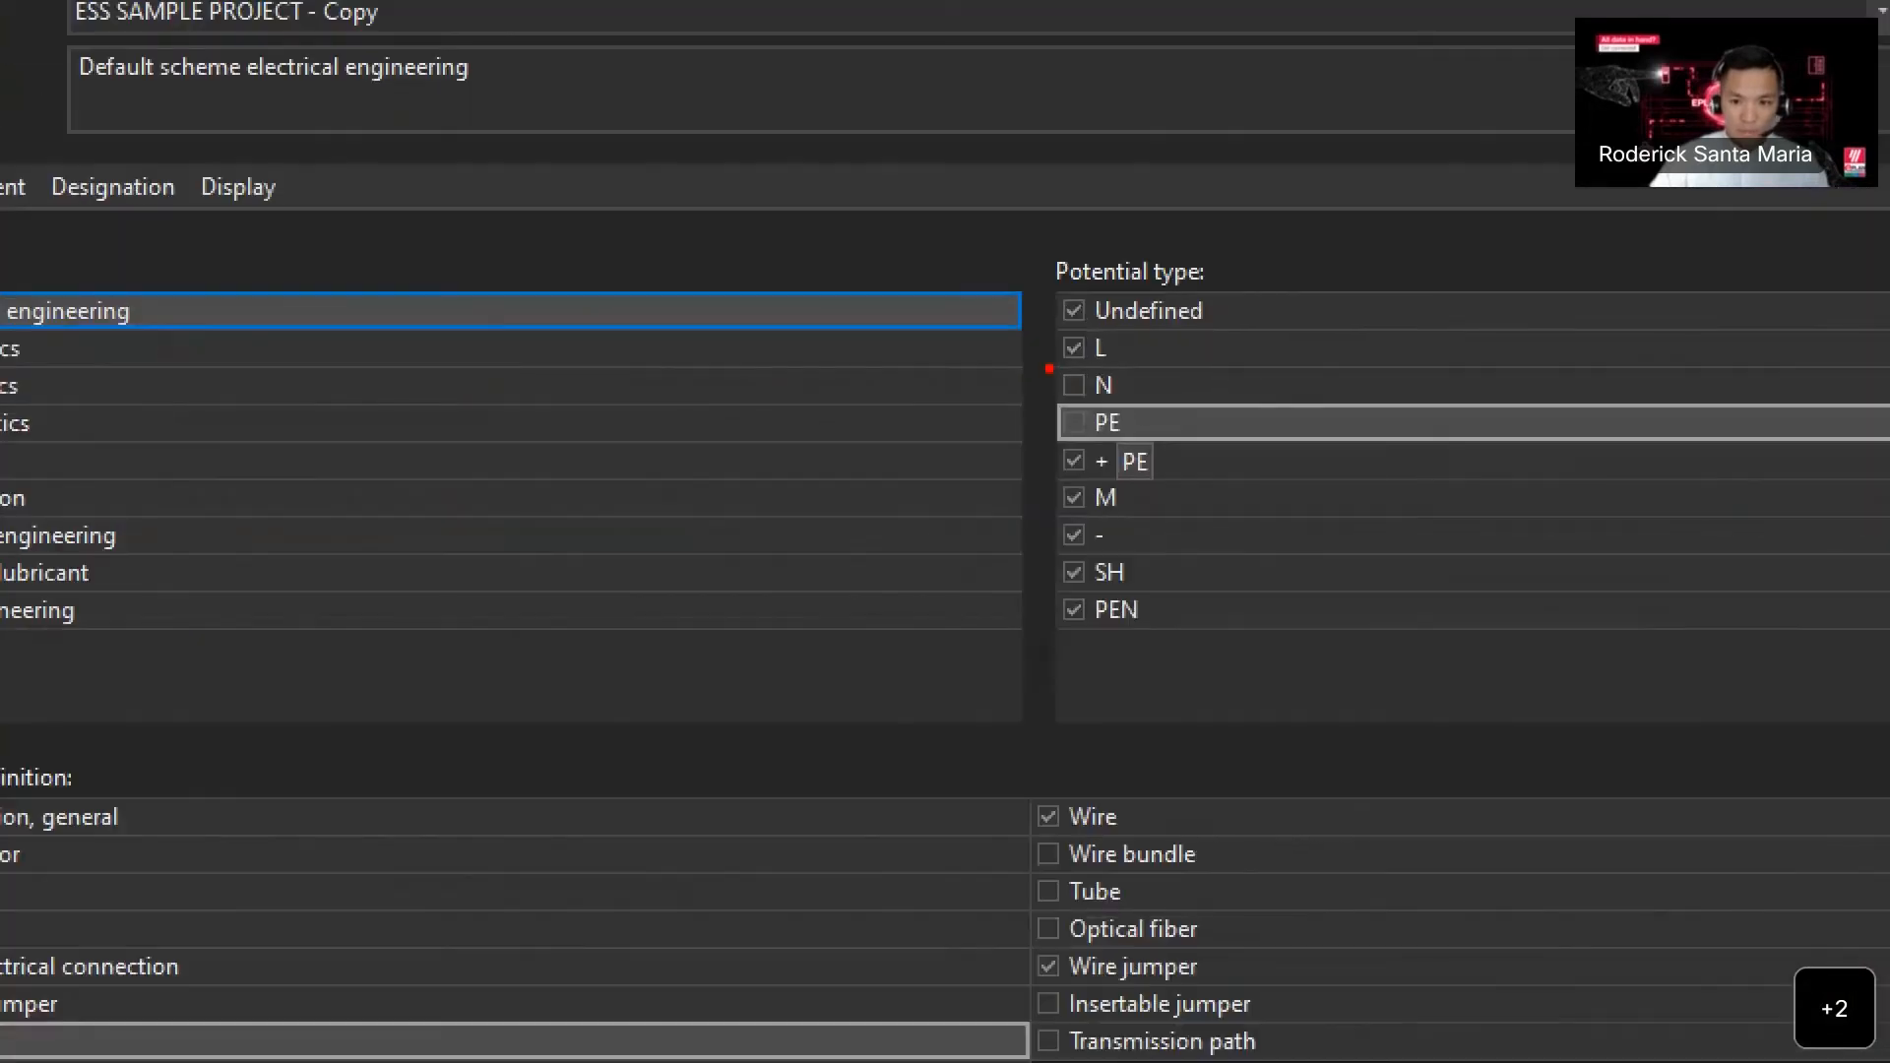
left_click_drag(1041, 363, 1173, 448)
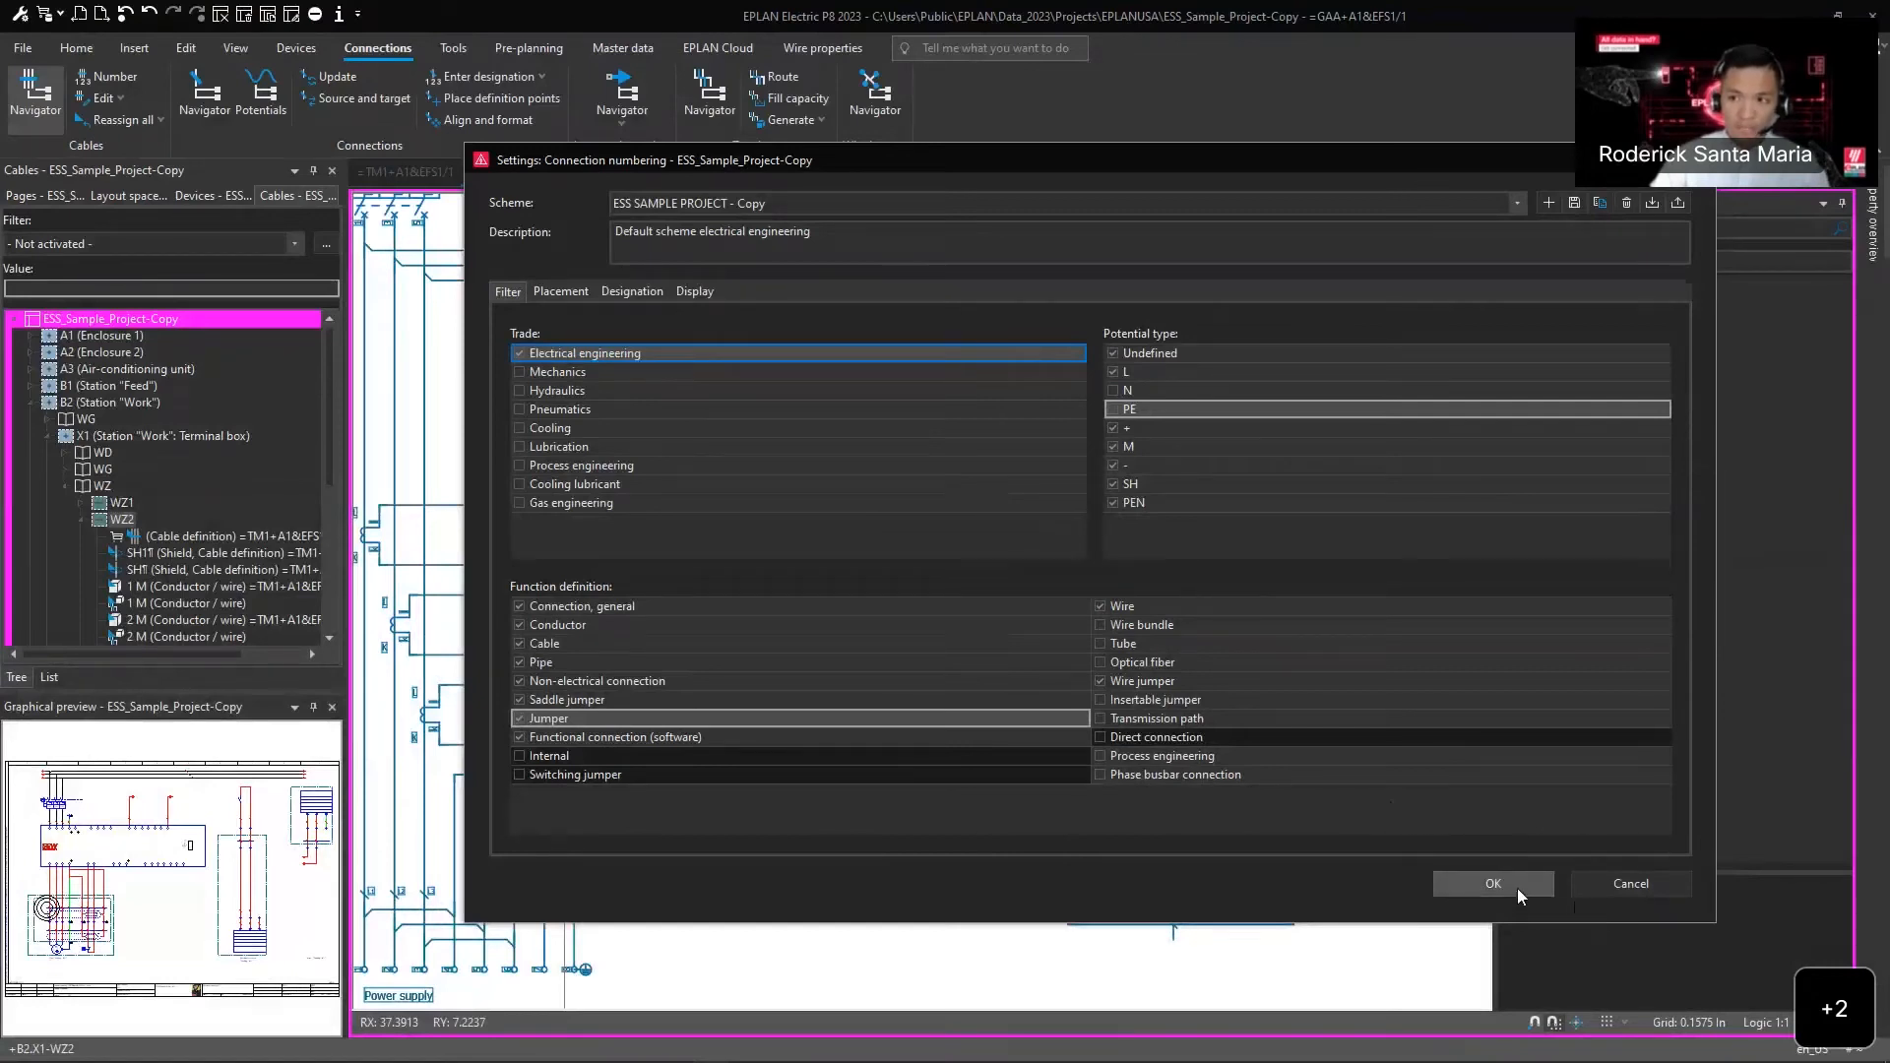
left_click(1517, 889)
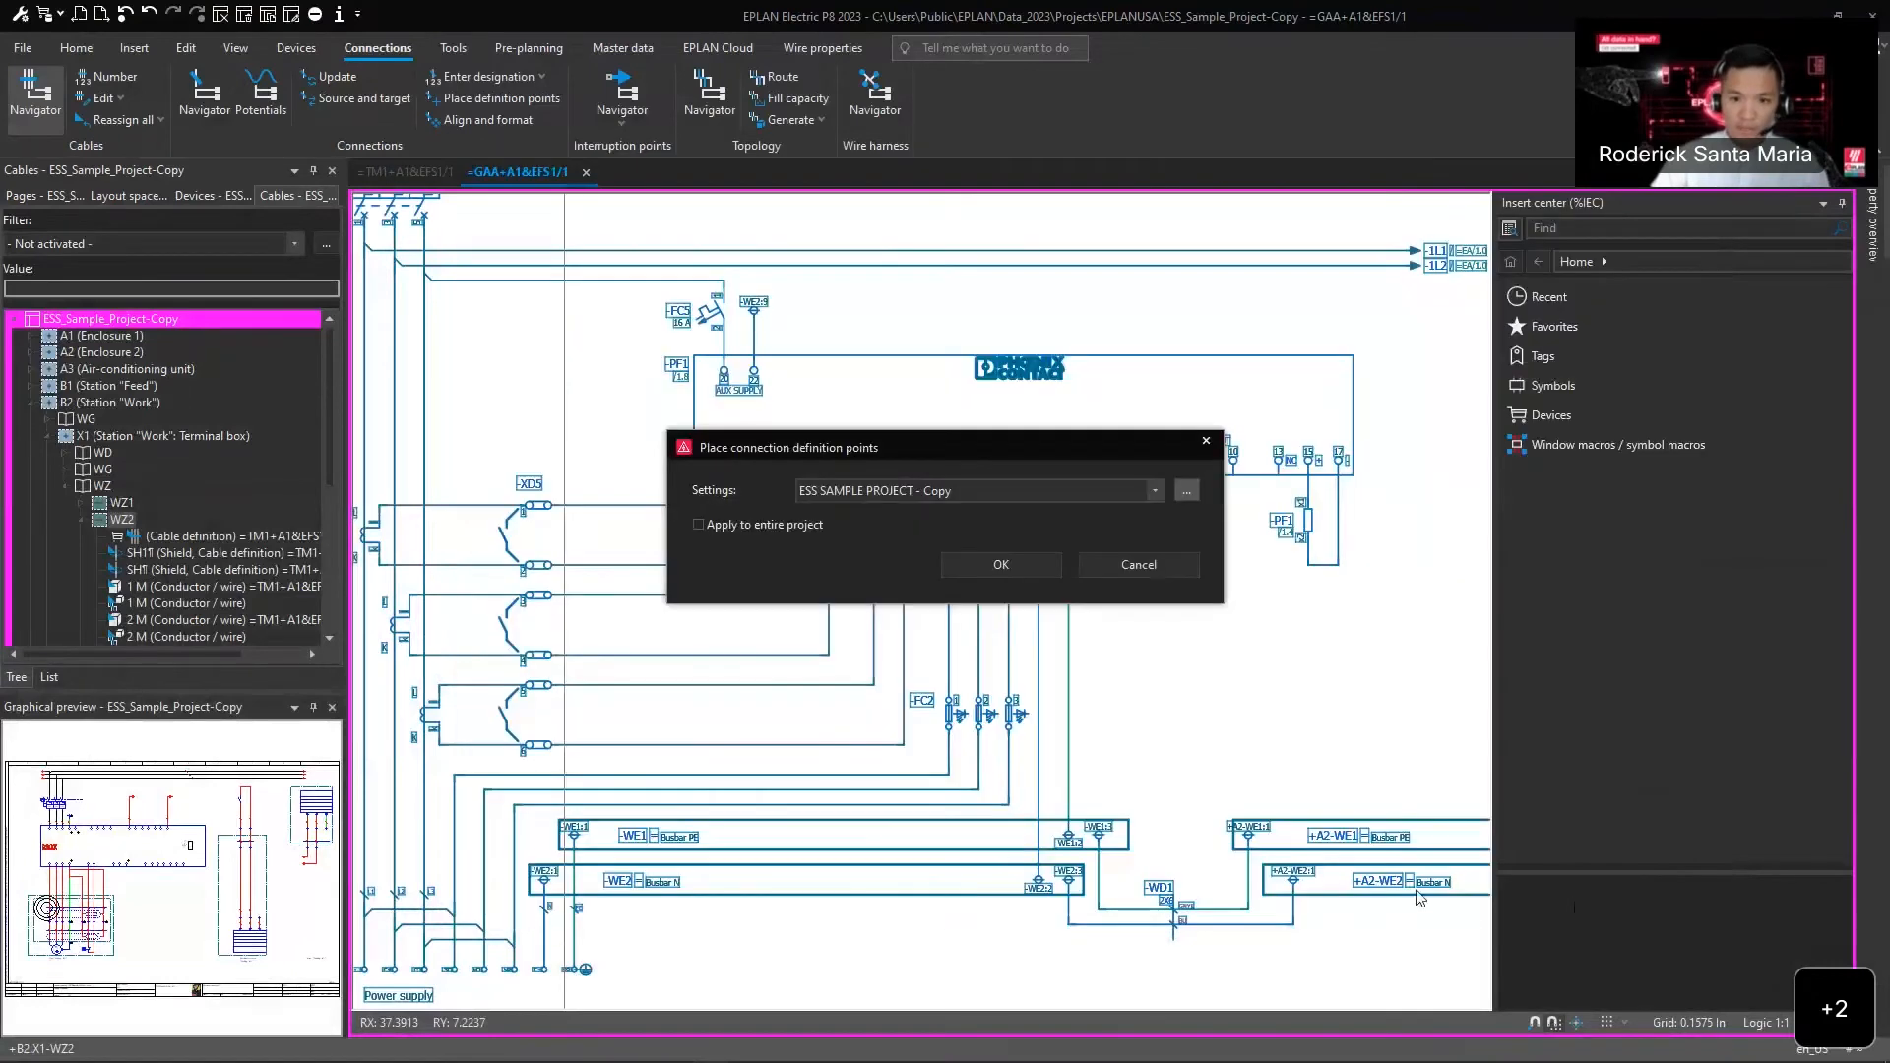
left_click(1000, 565)
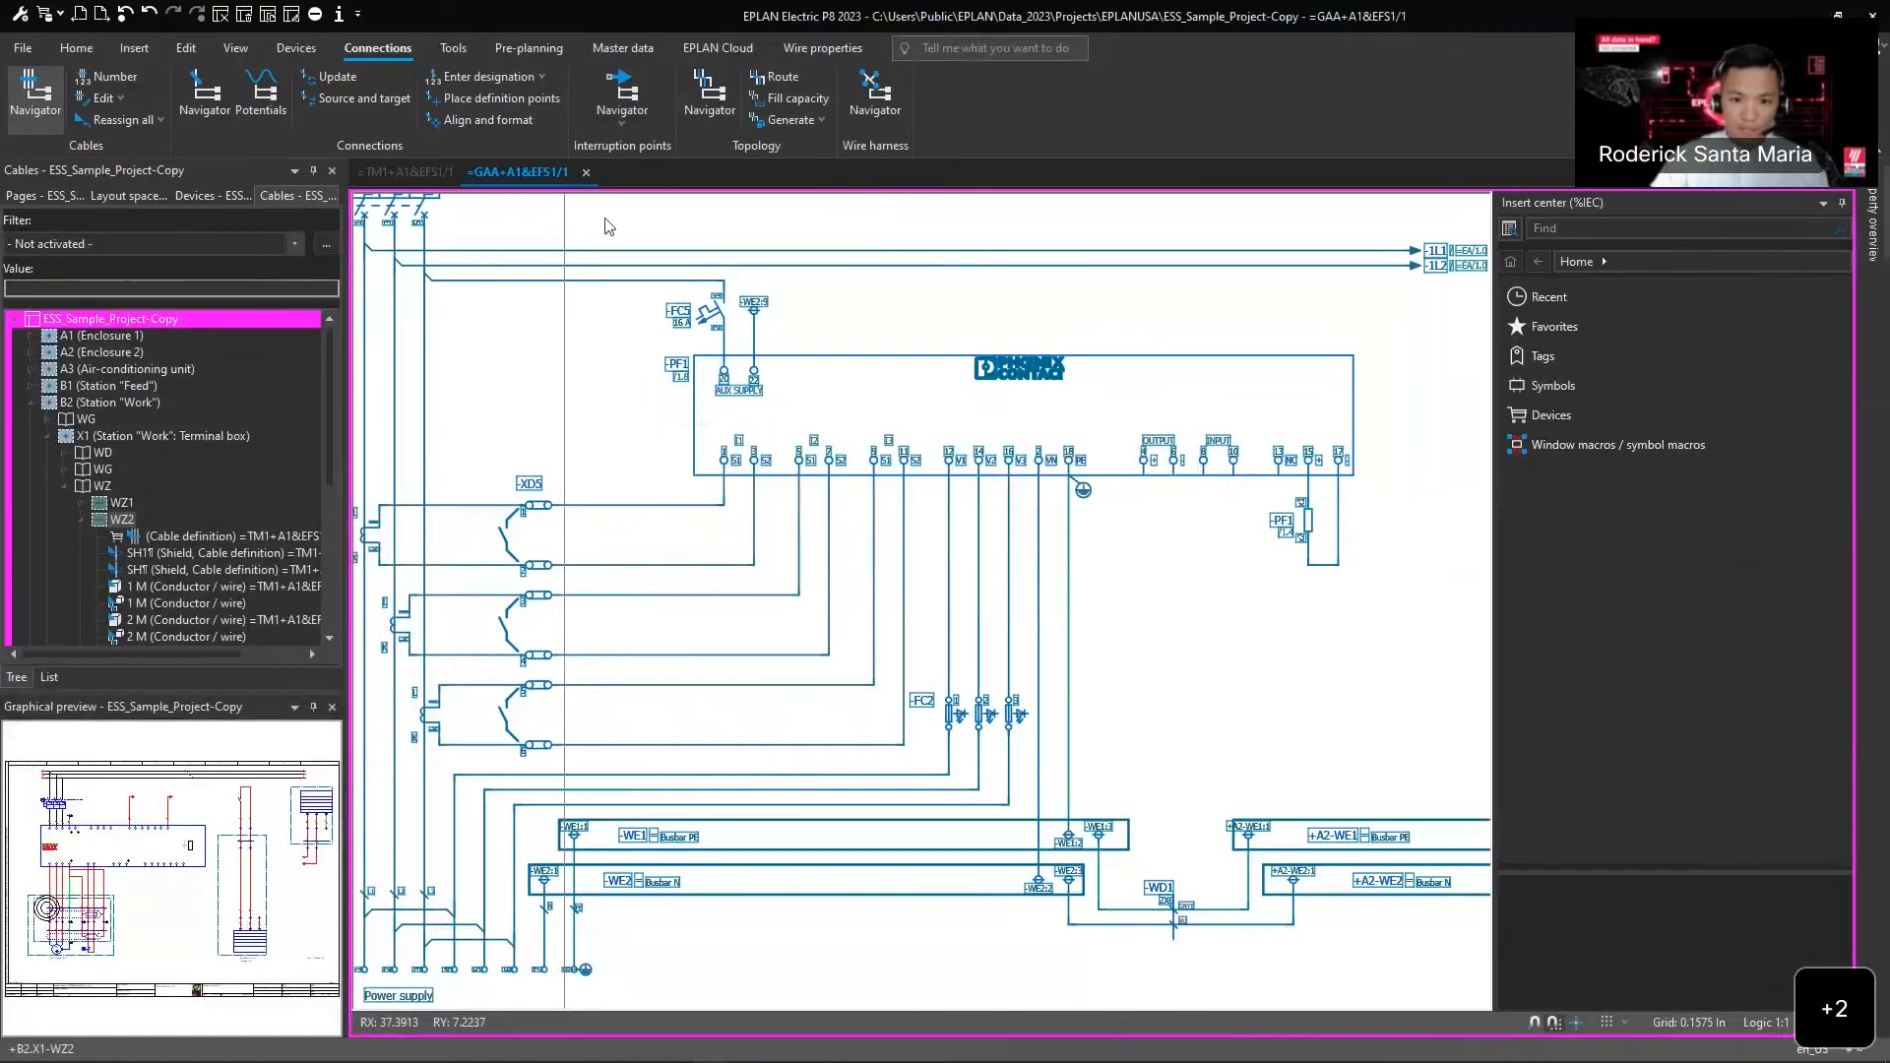
- Examine the placed connection definition points on the wires below device -PF1 and around -FC2
scroll(1070, 794, "up", 2)
scroll(1073, 795, "up", 2)
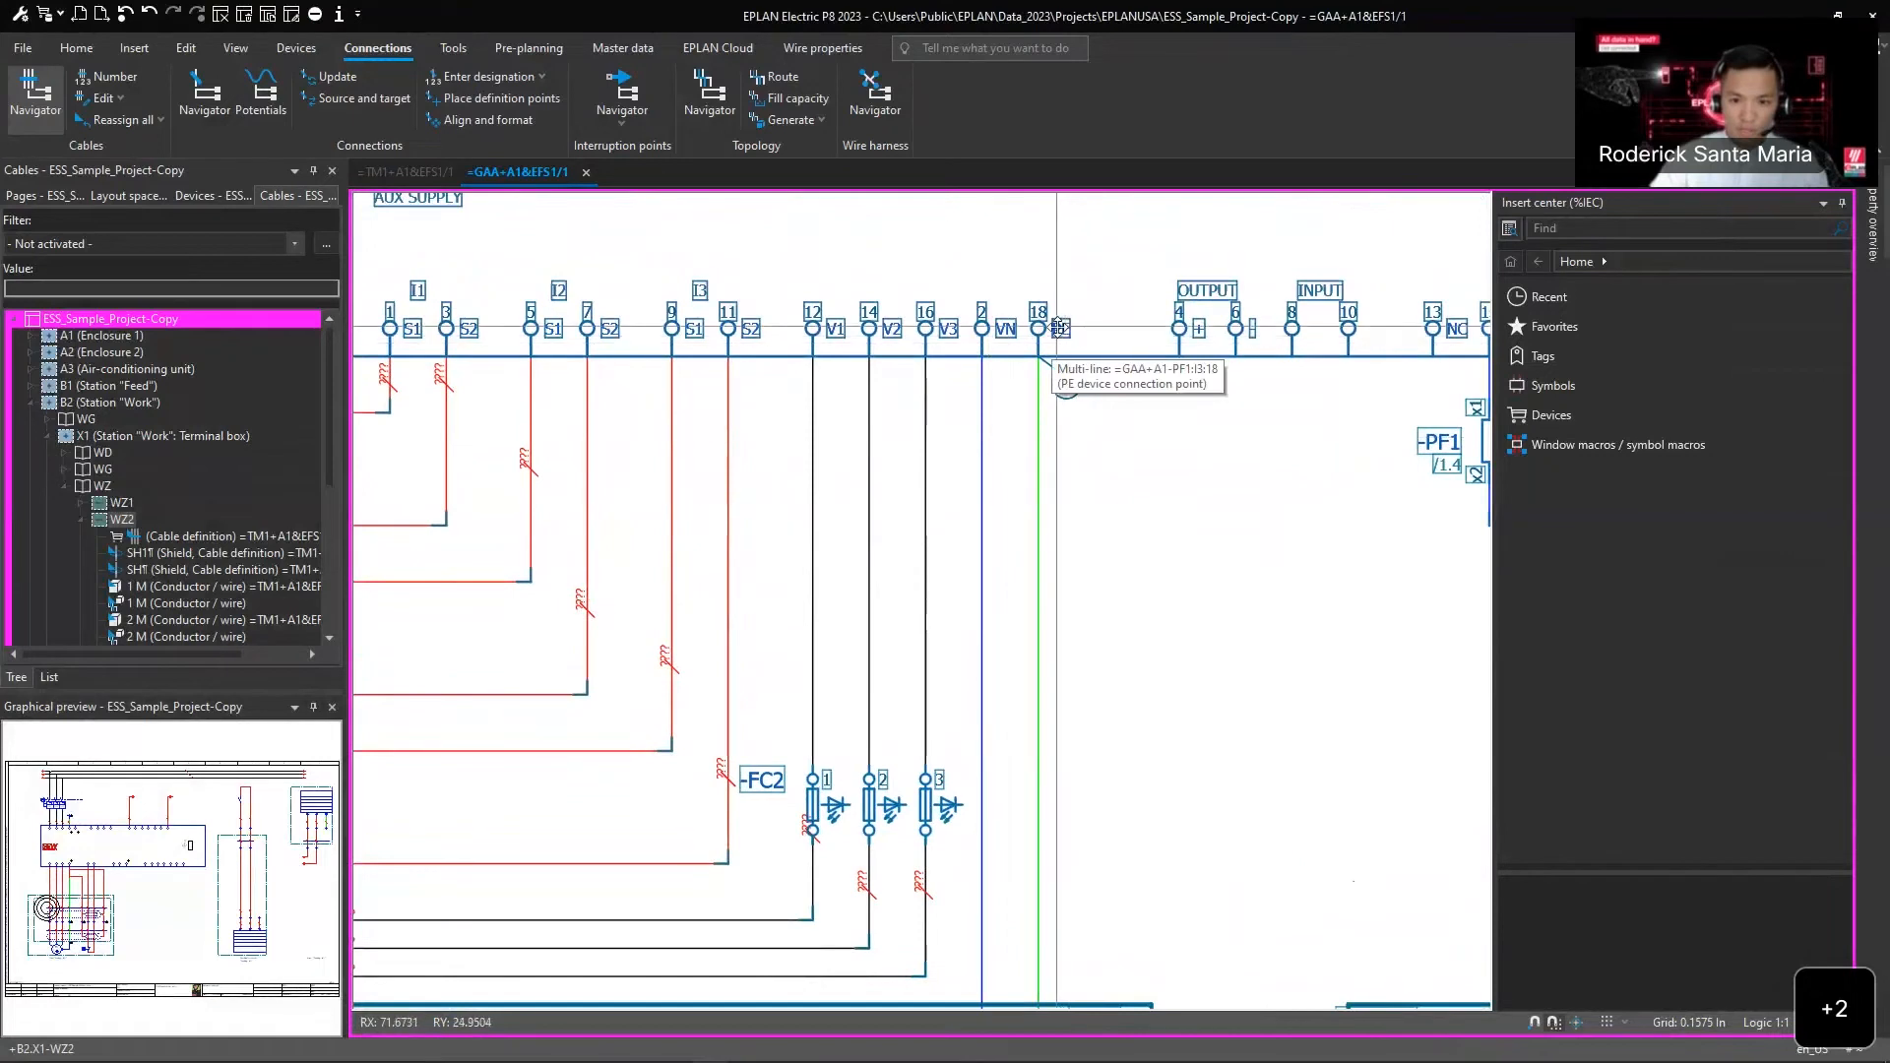
middle_click_drag(1039, 829, 1126, 646)
scroll(1161, 704, "up", 2)
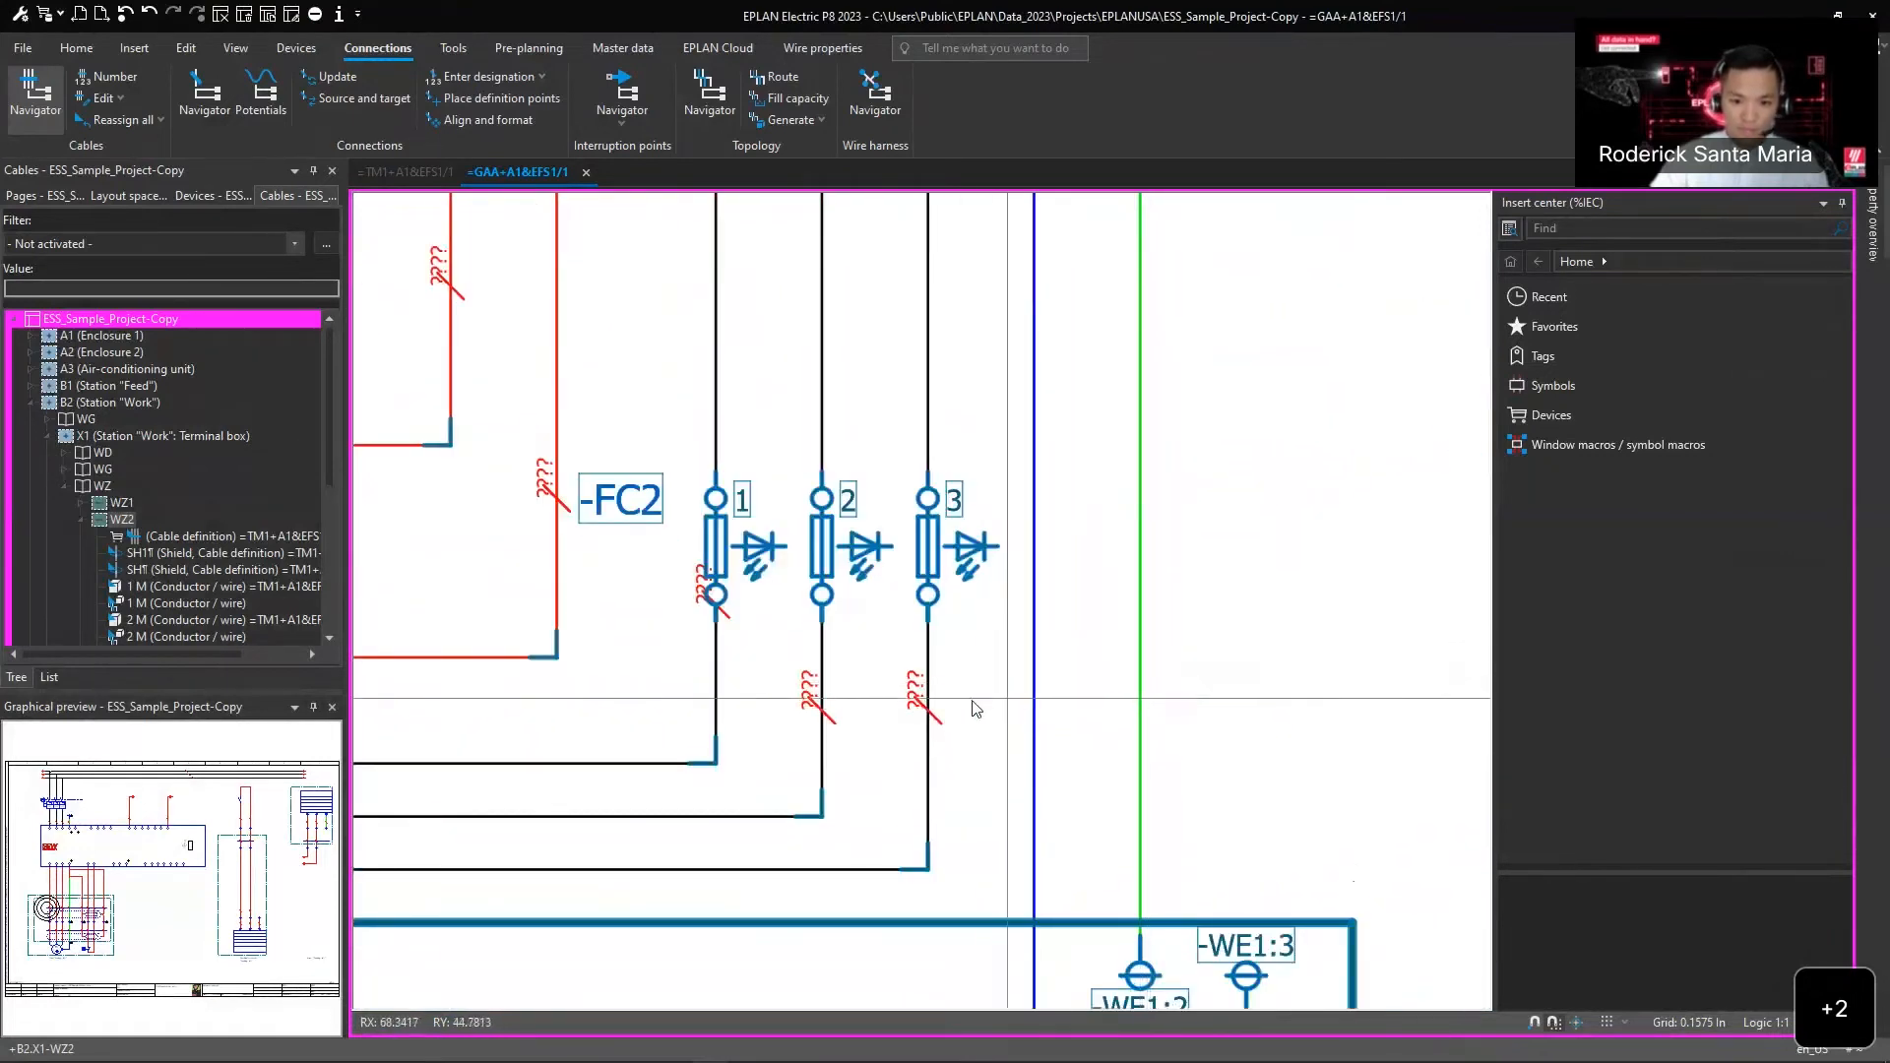
scroll(827, 679, "down", 1)
middle_click_drag(590, 431, 988, 760)
left_click_drag(582, 388, 998, 791)
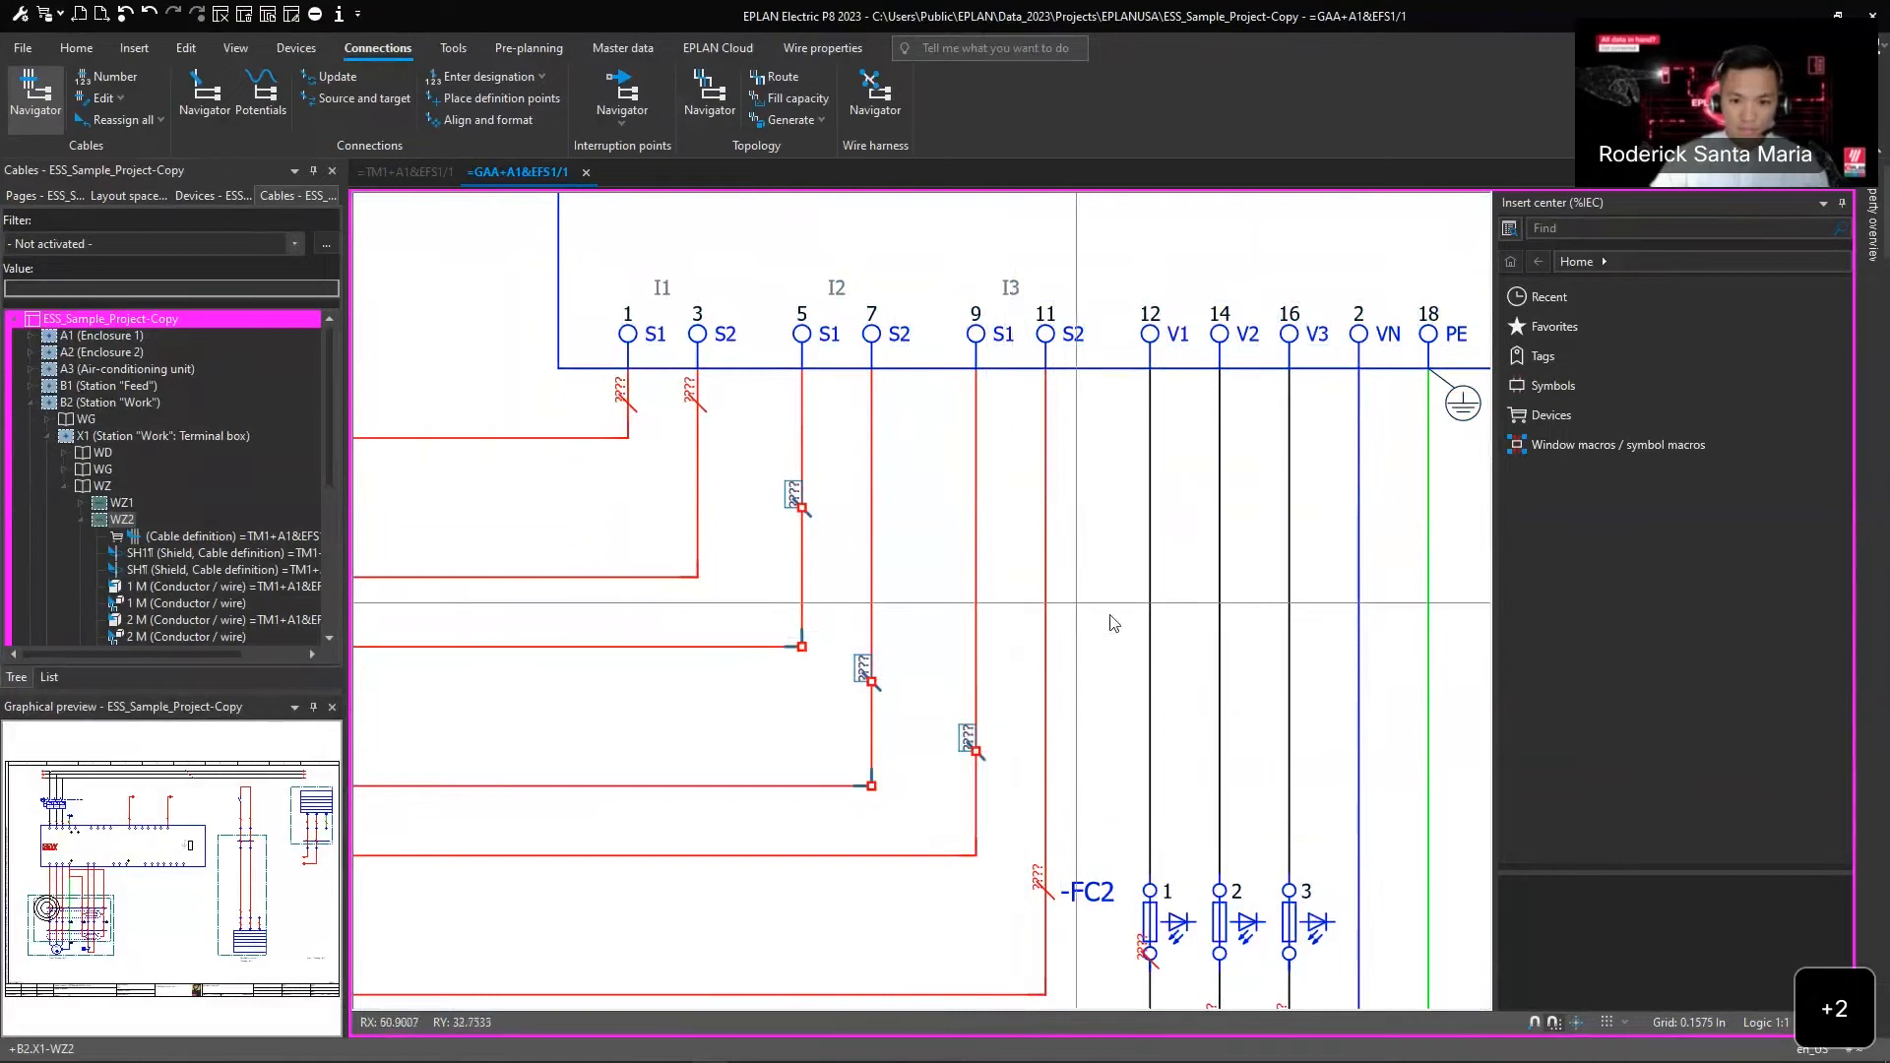
- Designate all connections on the page with the ESS SAMPLE PROJECT - Copy scheme and check the wire numbers around -FC2
scroll(1107, 618, "down", 1)
key("ctrl+a")
left_click(493, 74)
left_click(512, 175)
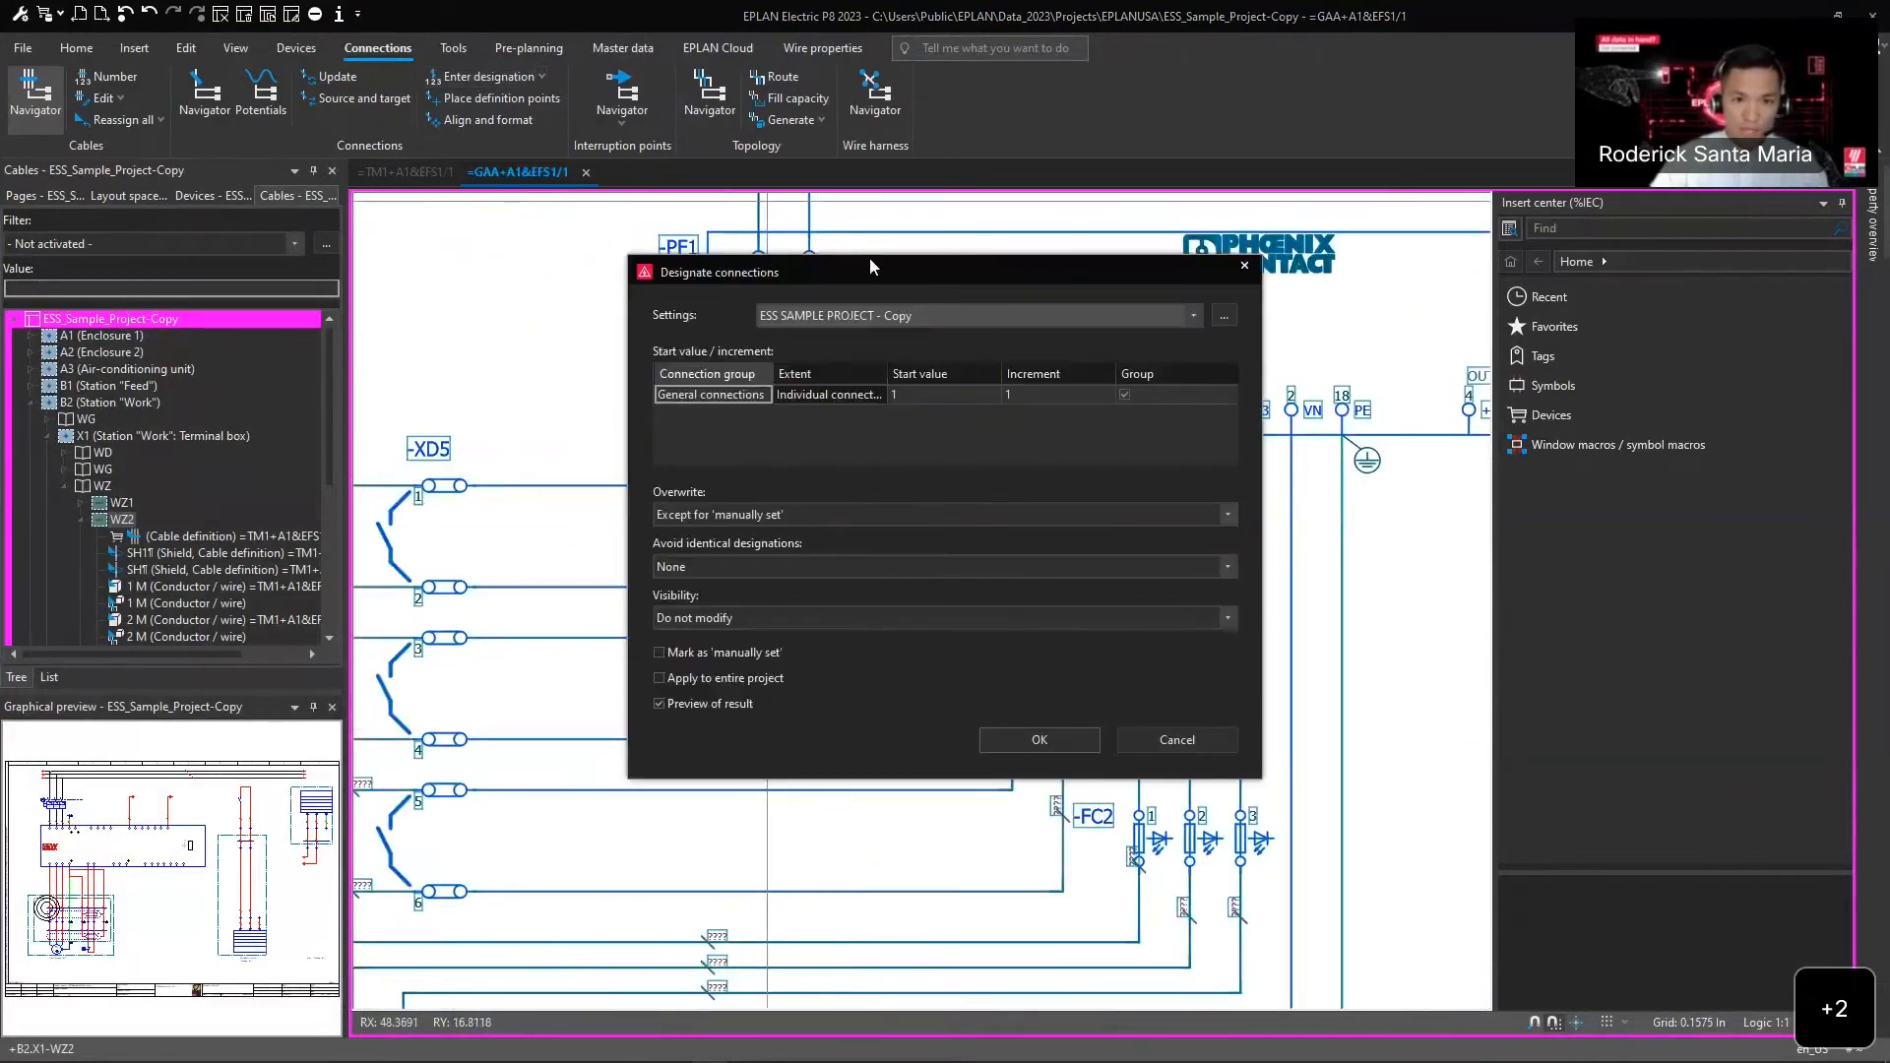
left_click(1055, 736)
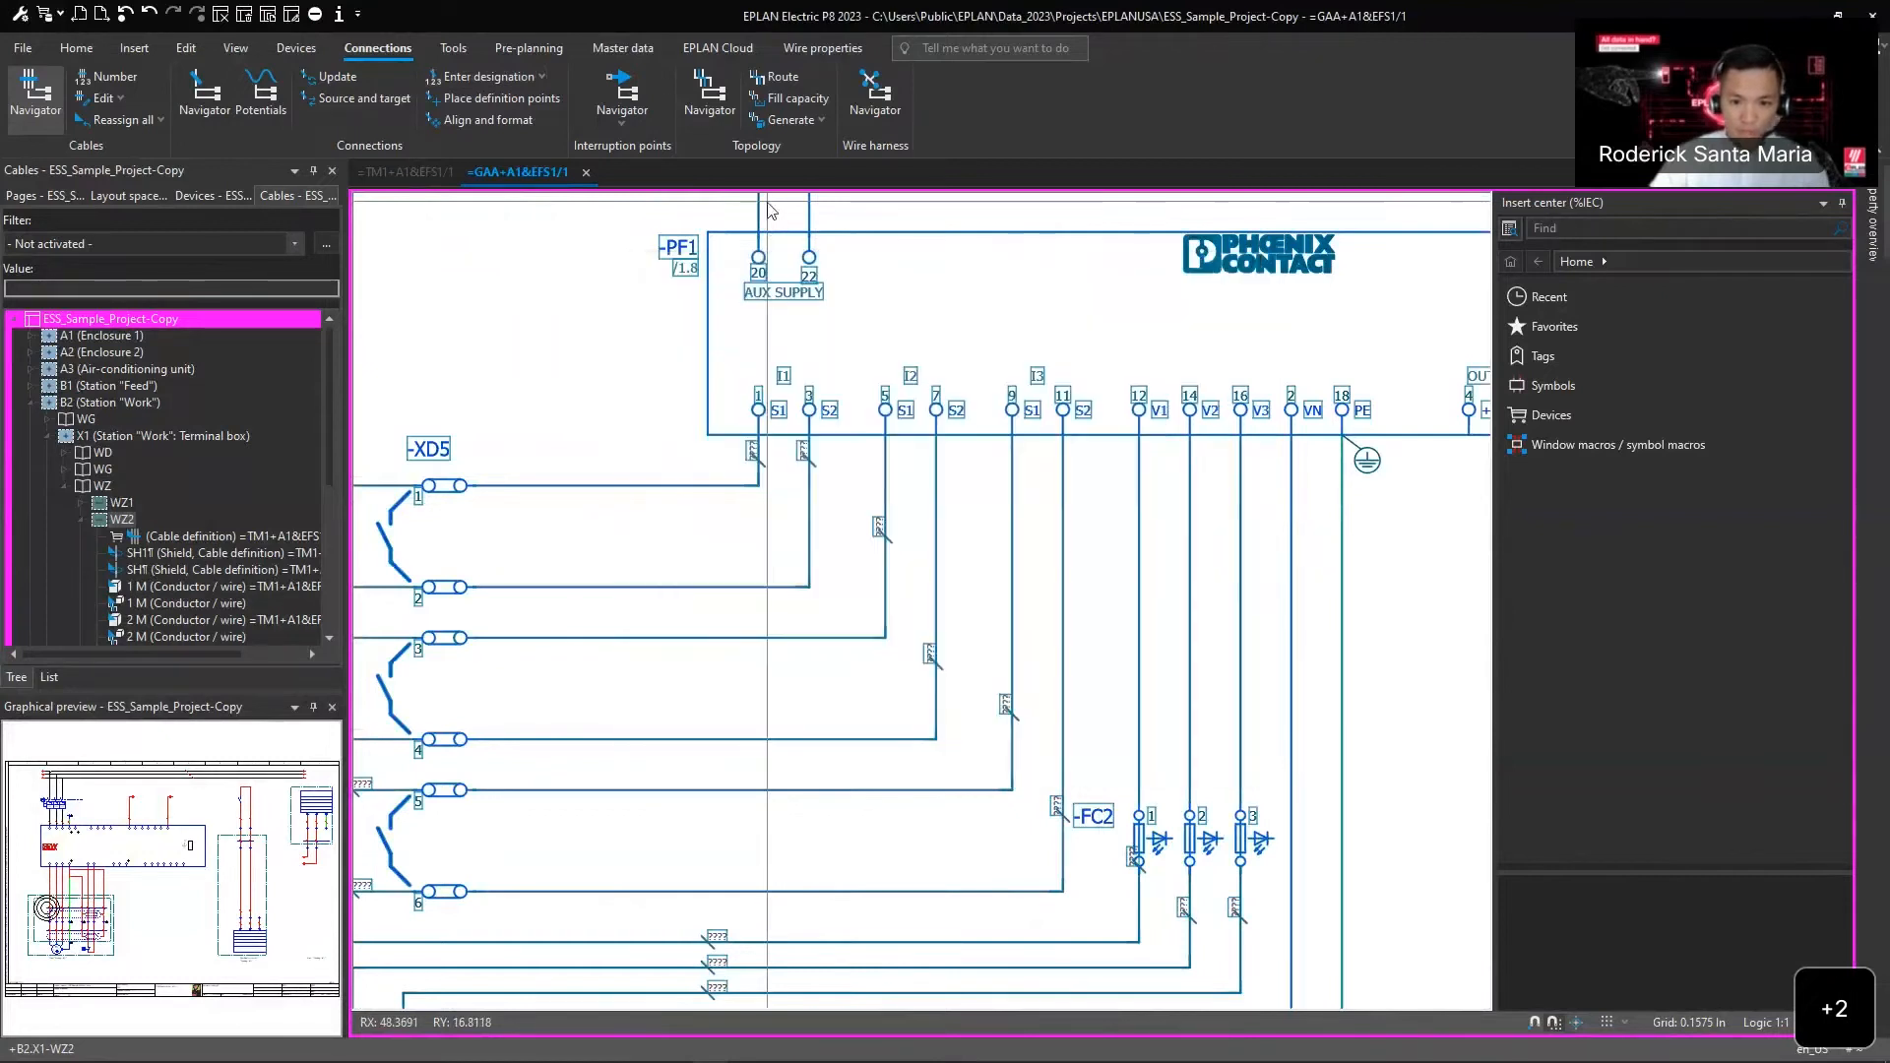
left_click(1196, 900)
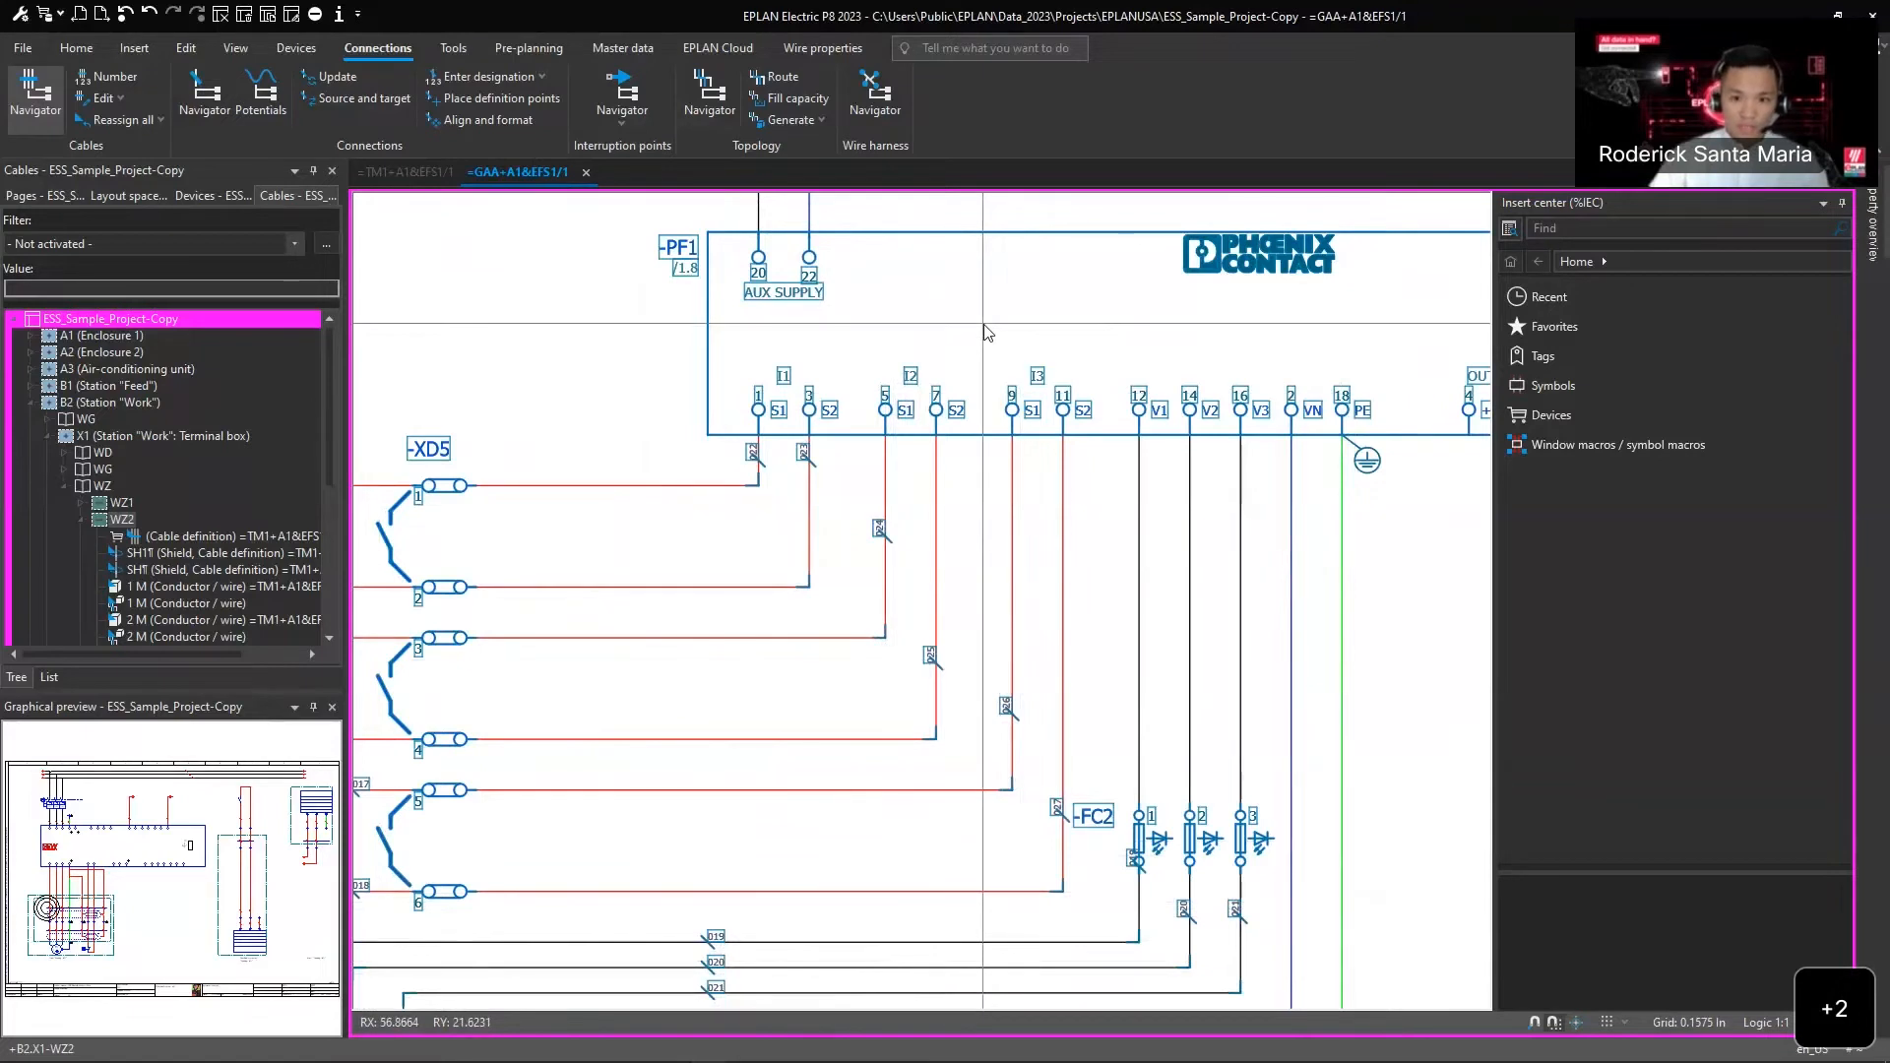
scroll(1089, 498, "up", 2)
scroll(1082, 591, "up", 2)
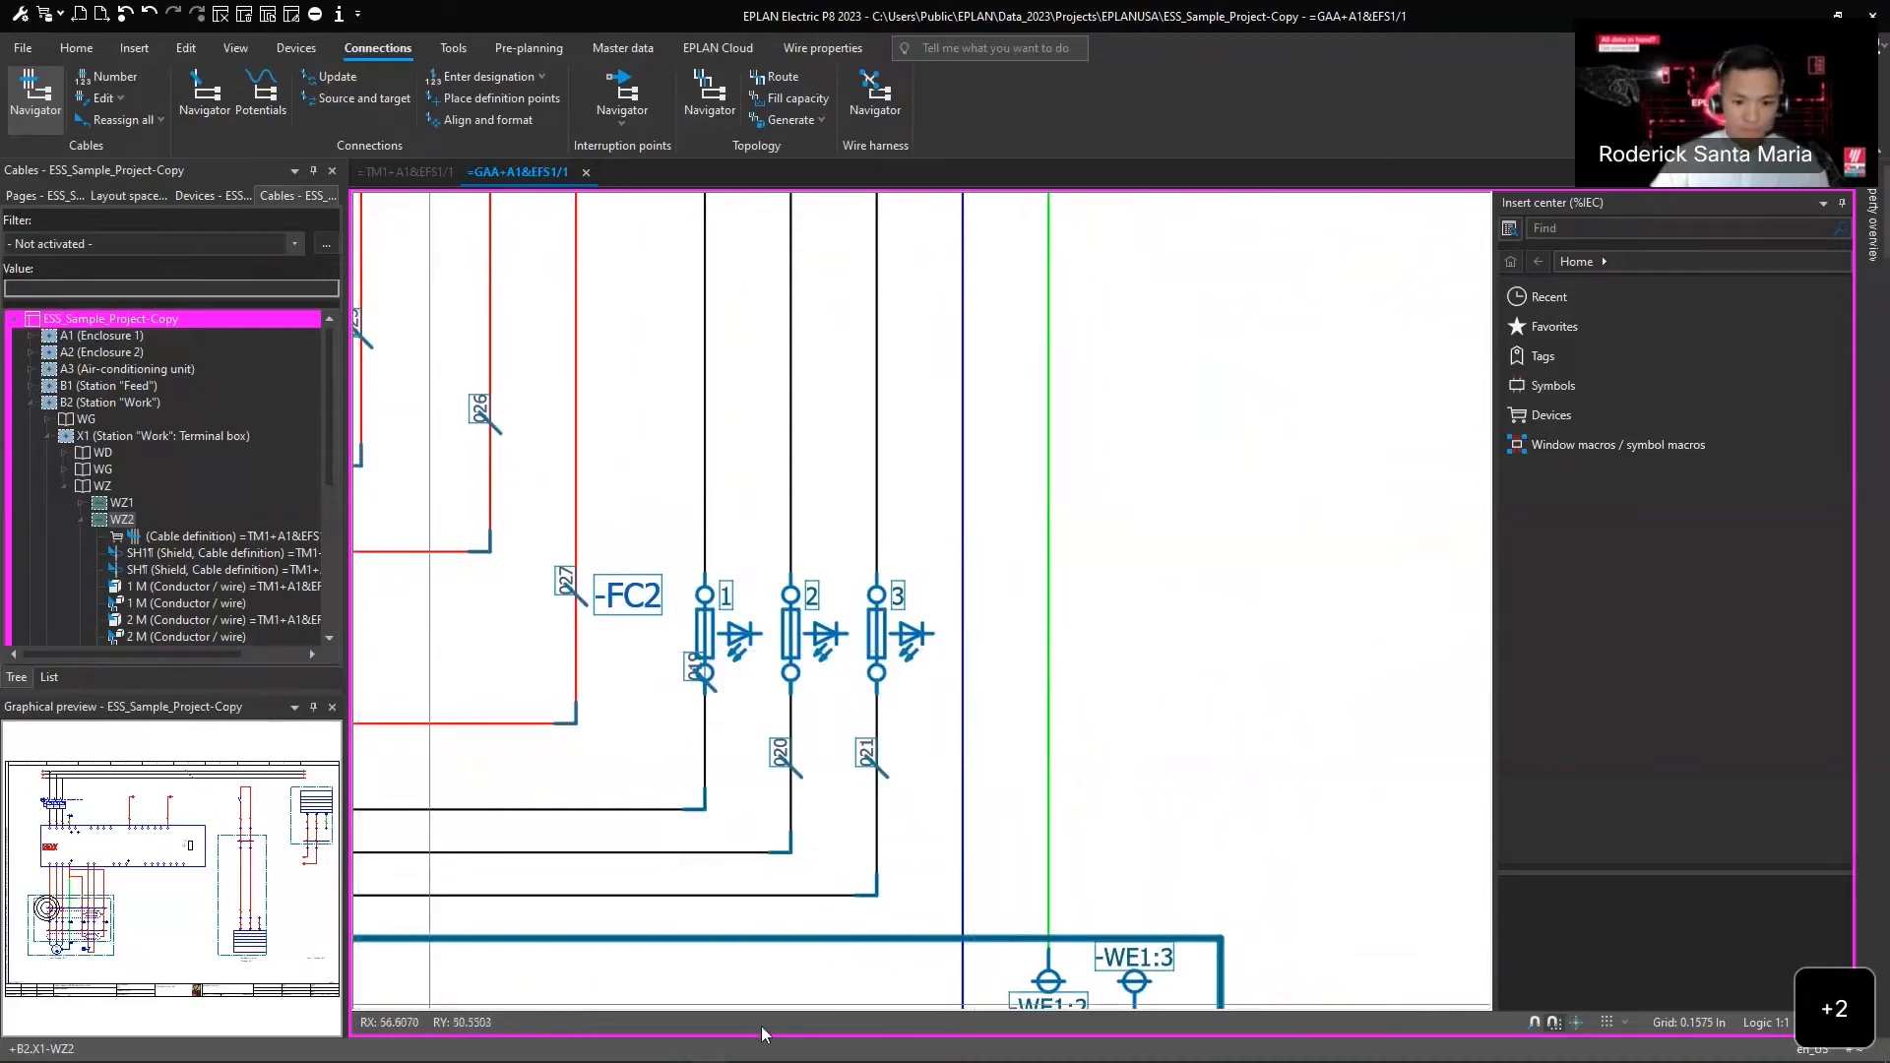
- Return to the PowerPoint slide show and advance to the New Integrated Engine slide
key("alt+Tab")
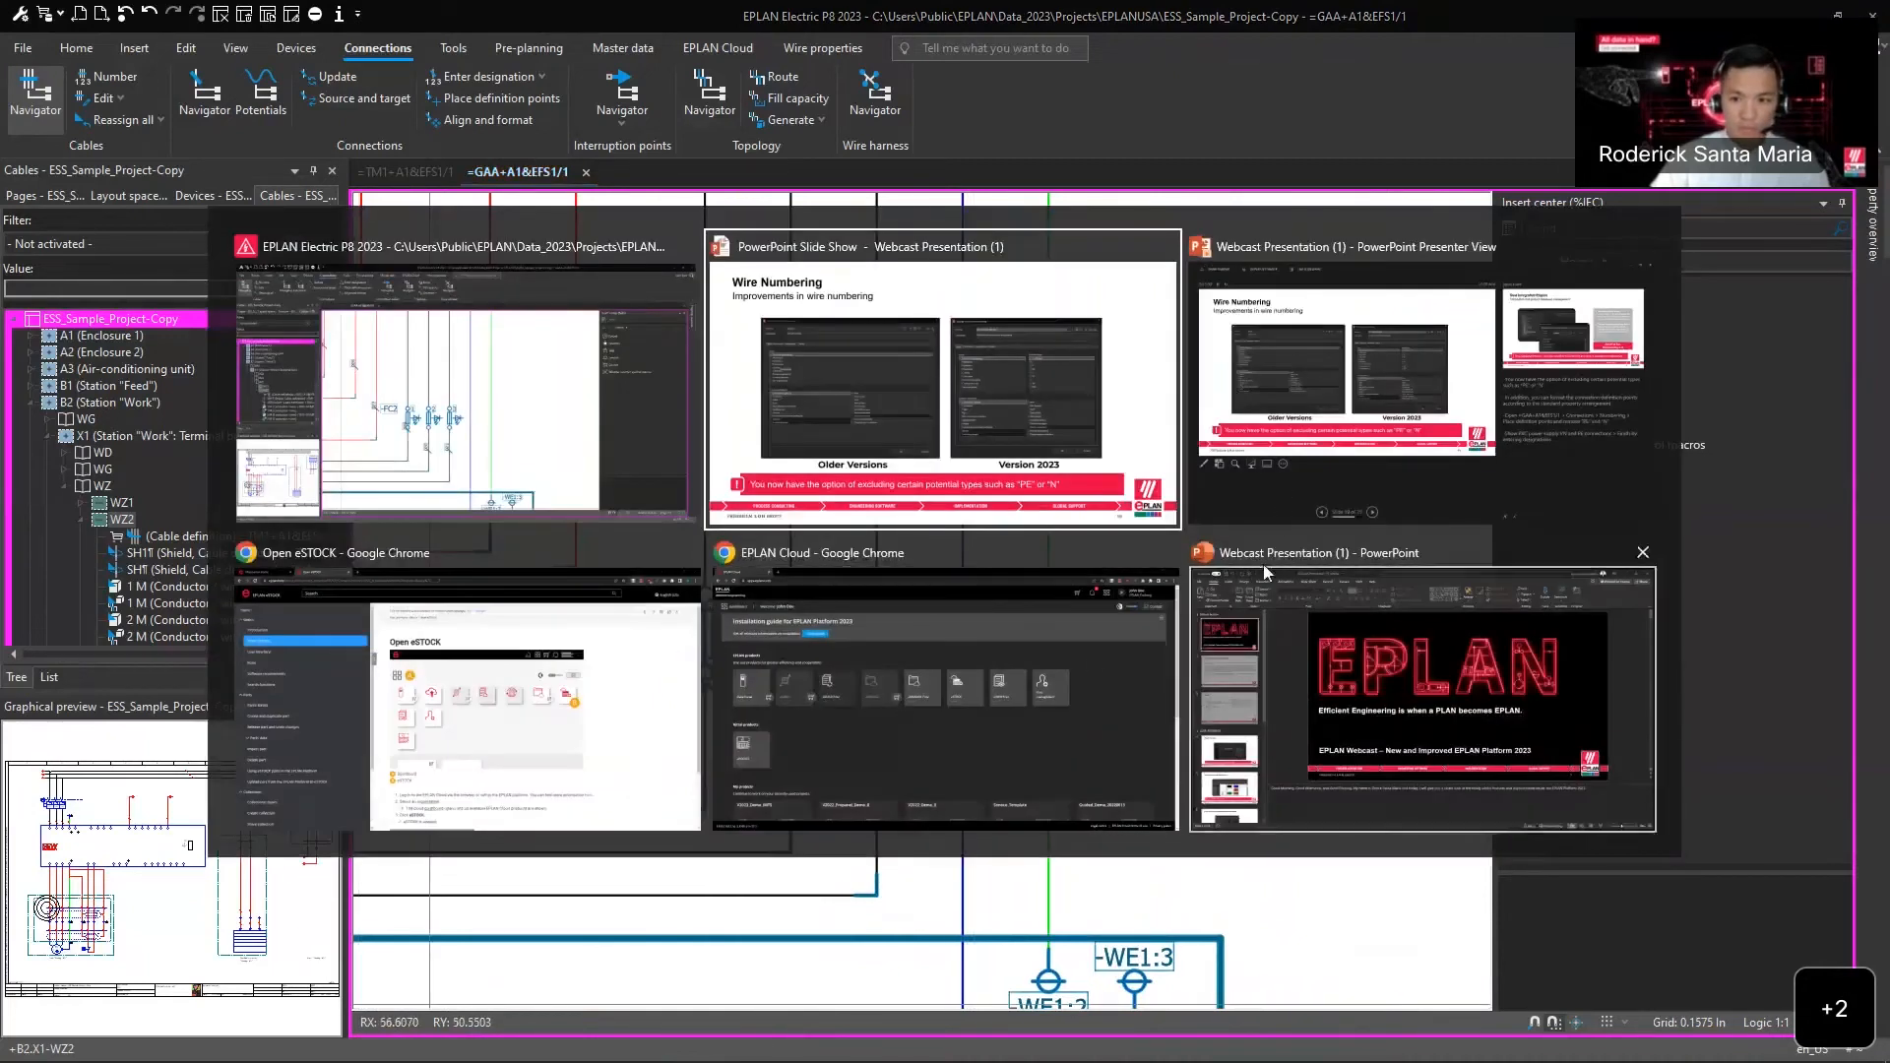
left_click(955, 388)
key("Right")
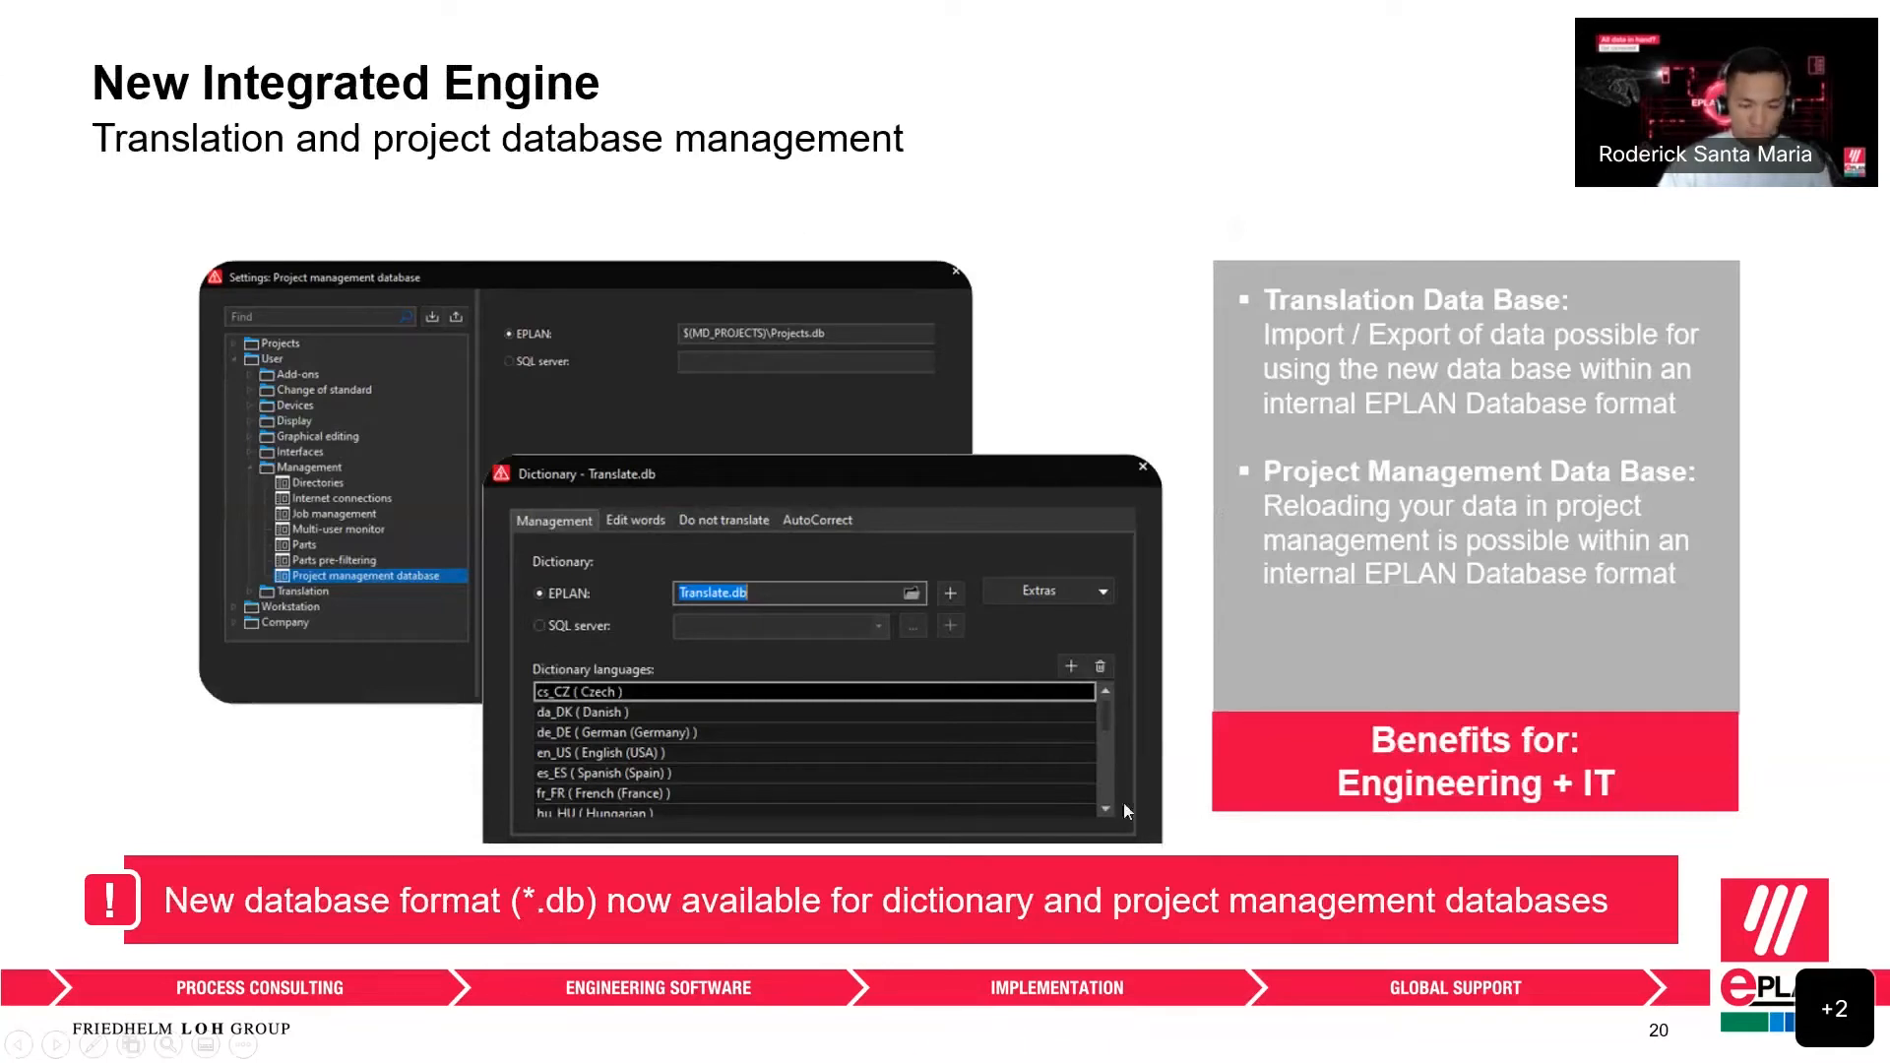
- Switch to EPLAN Electric P8, try to open project management and dismiss the database dialog
key("alt+Tab")
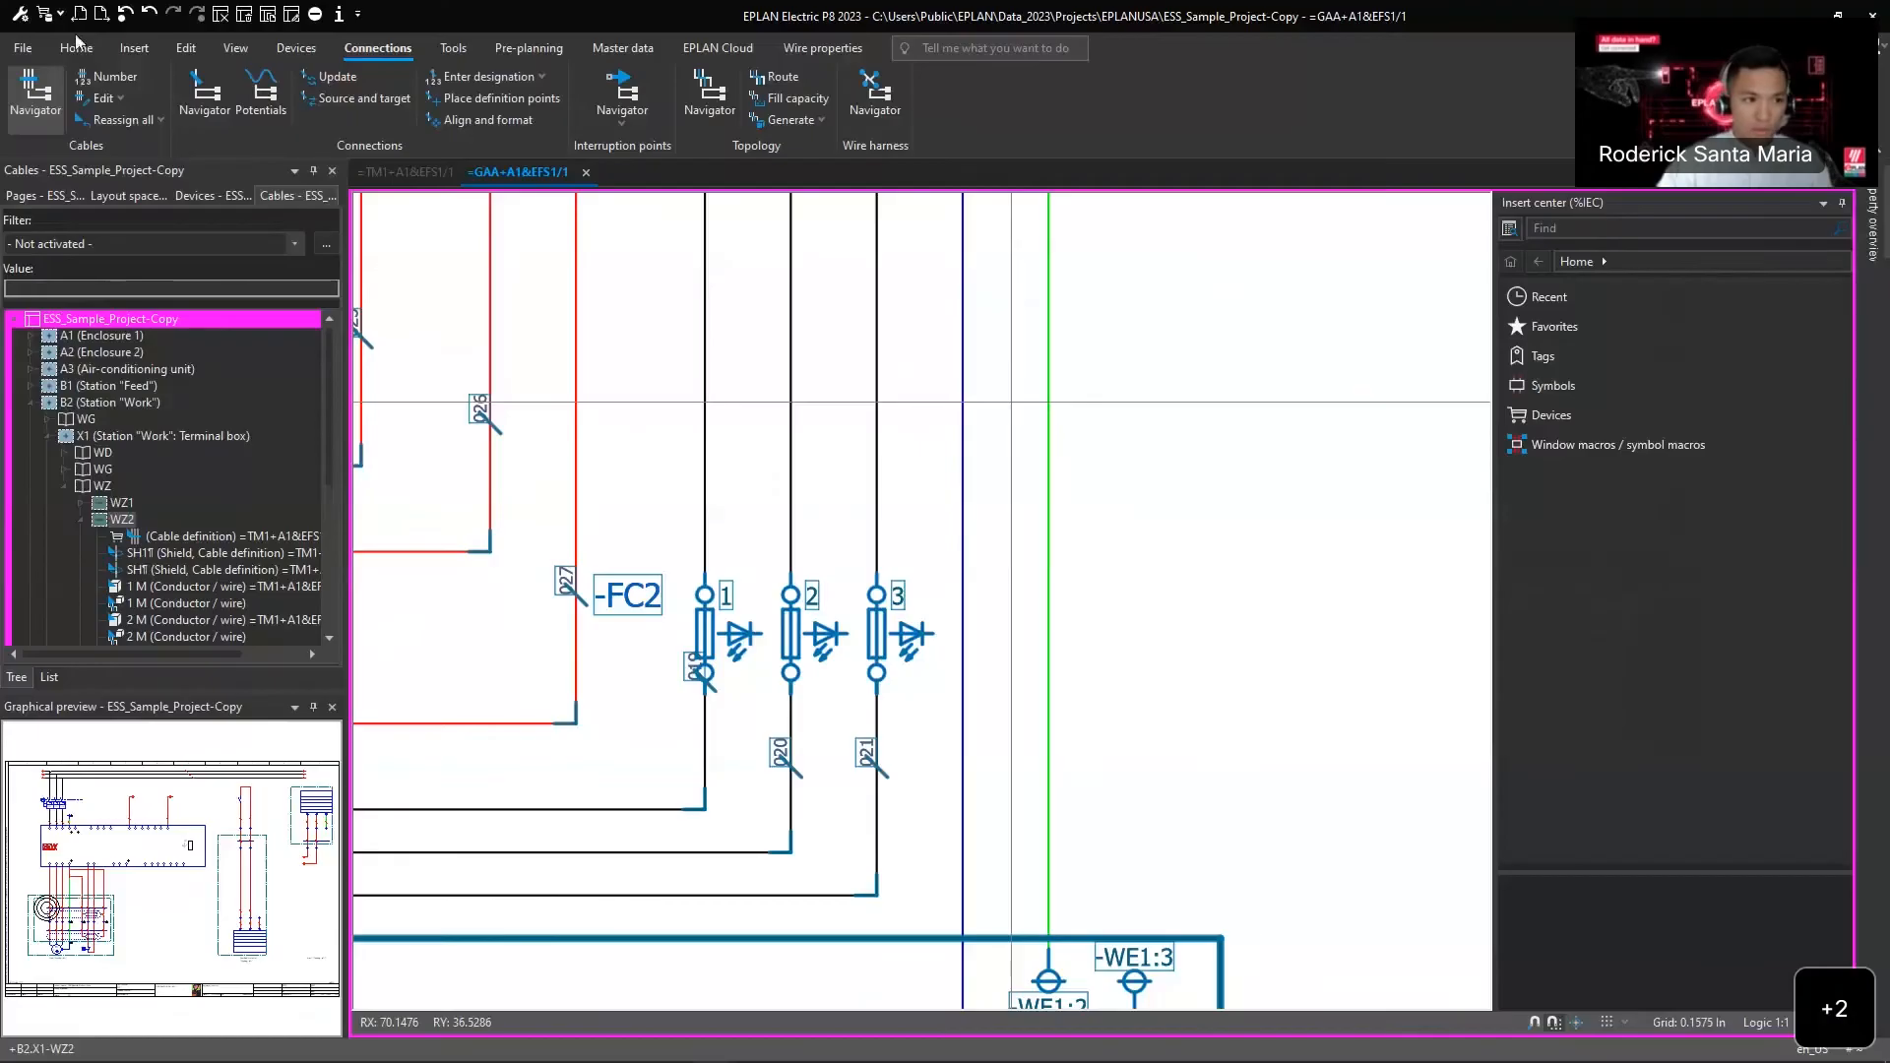
left_click(20, 15)
left_click(20, 16)
left_click(20, 14)
key("Escape")
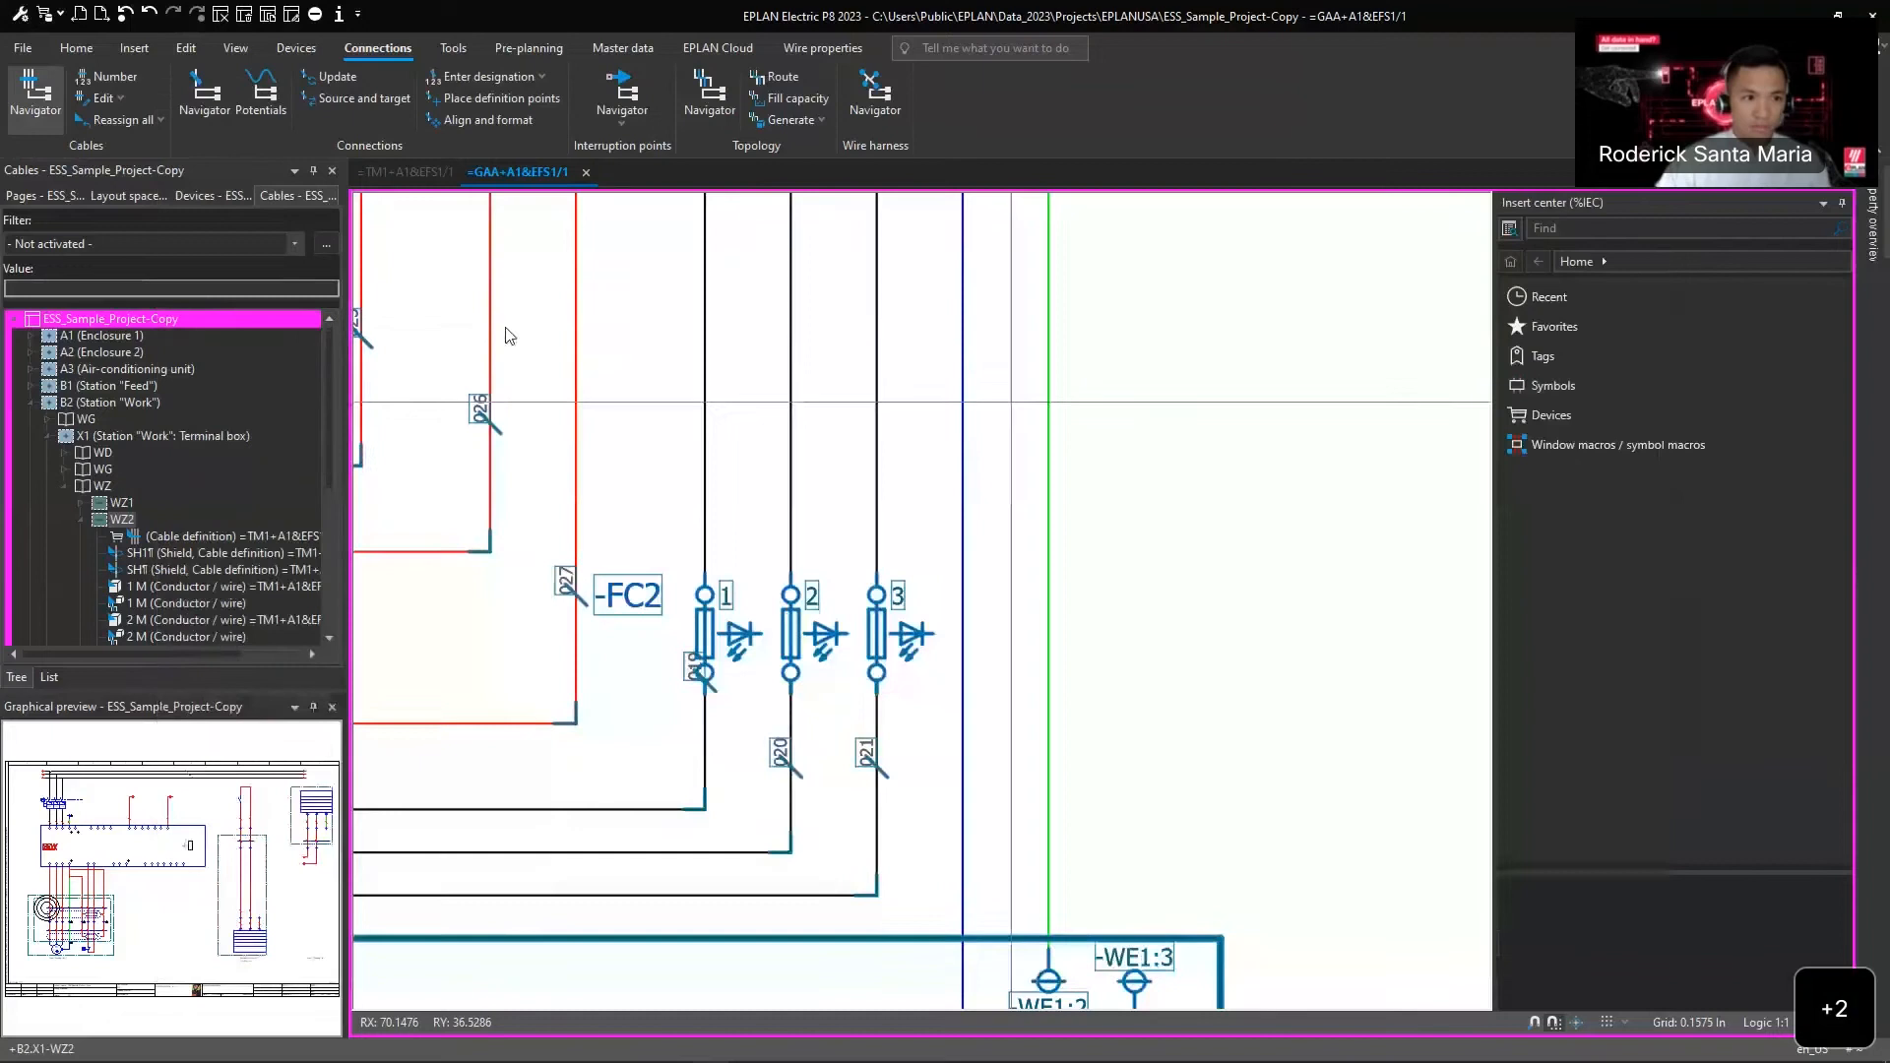
left_click(19, 49)
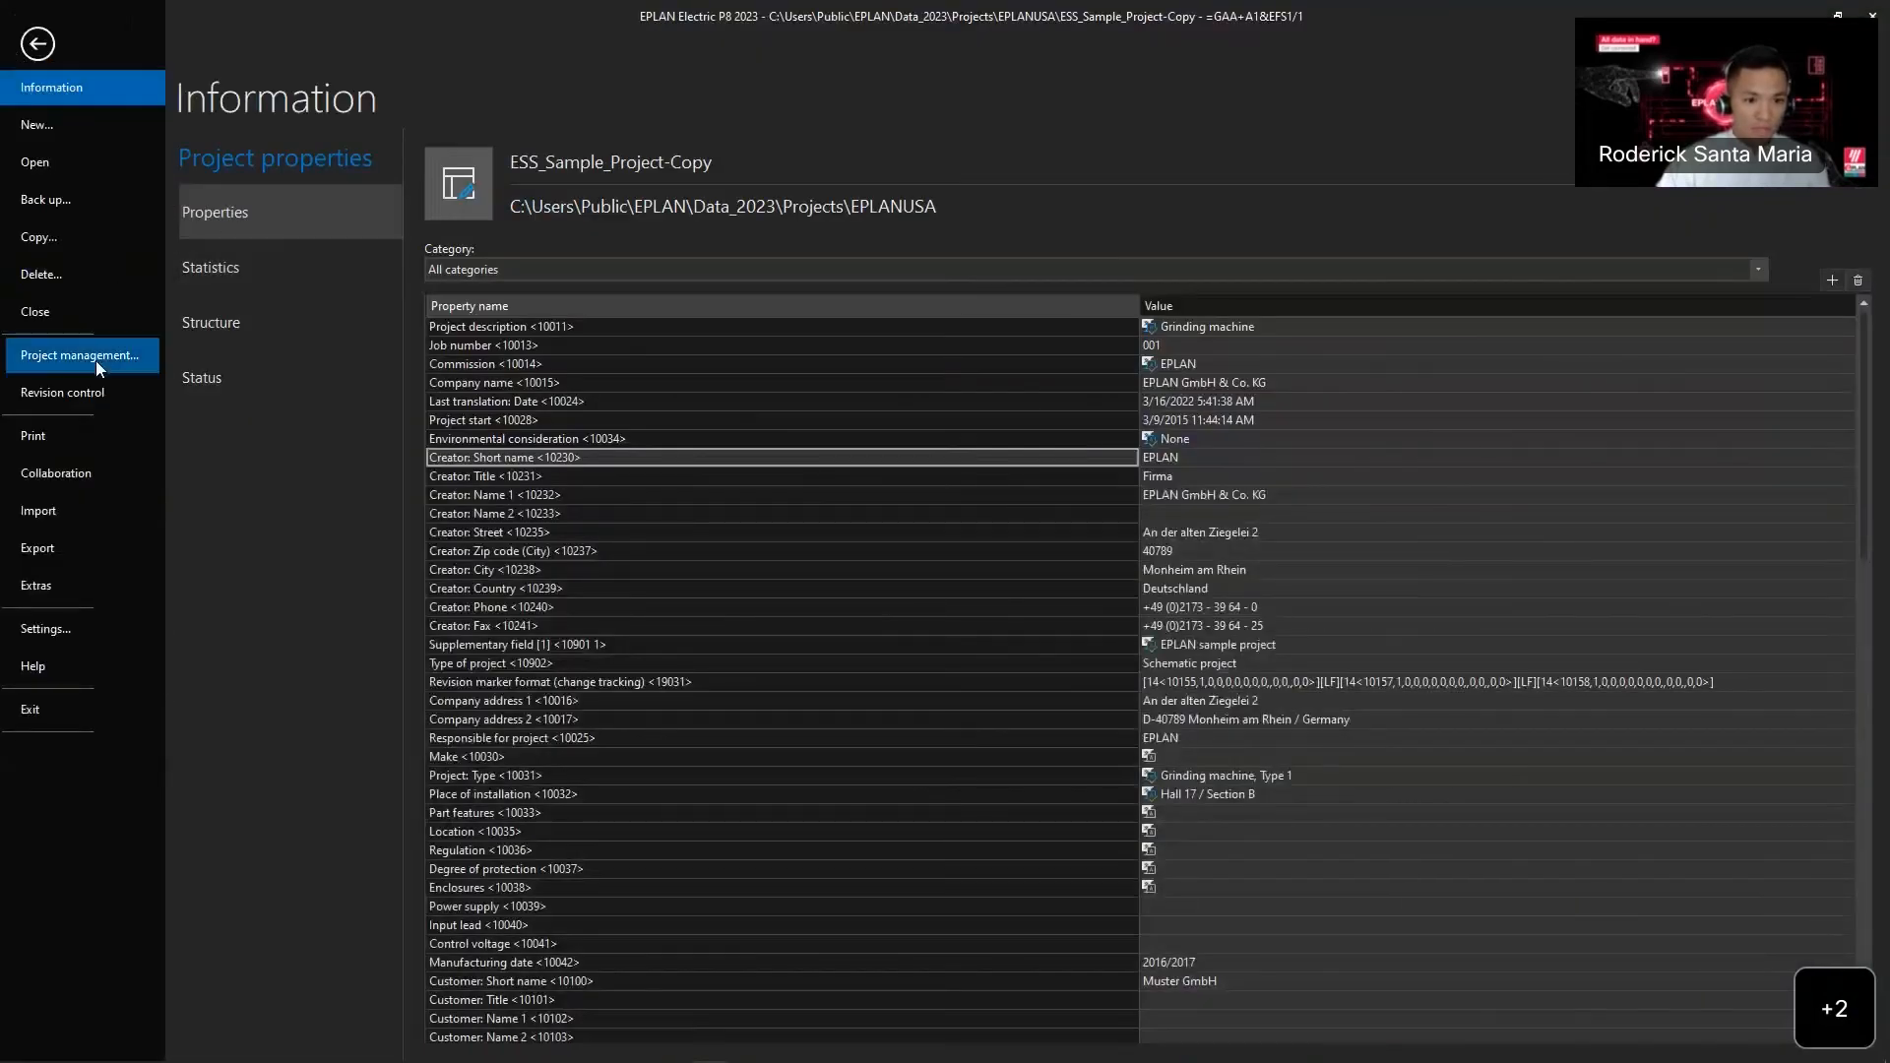
left_click(96, 360)
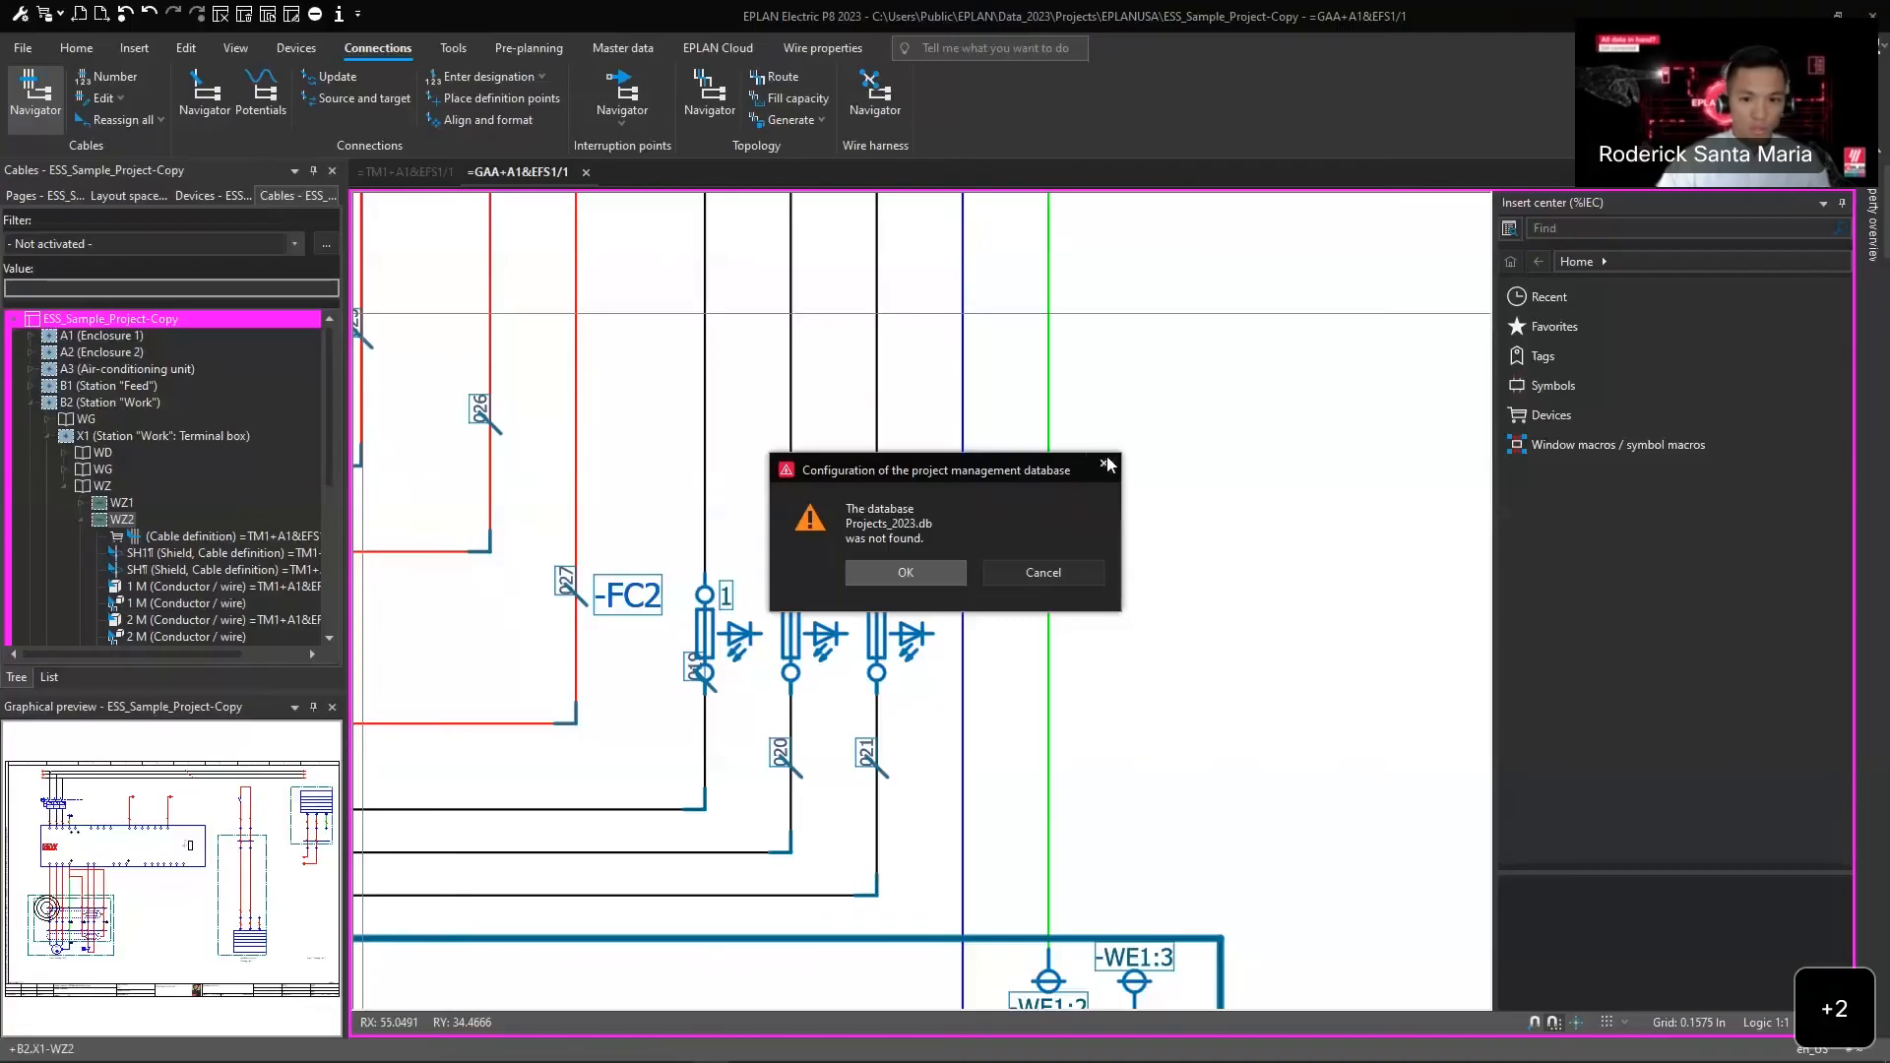
left_click(1104, 464)
- Examine the database file path and its extension in the user settings for the project management database
left_click(22, 47)
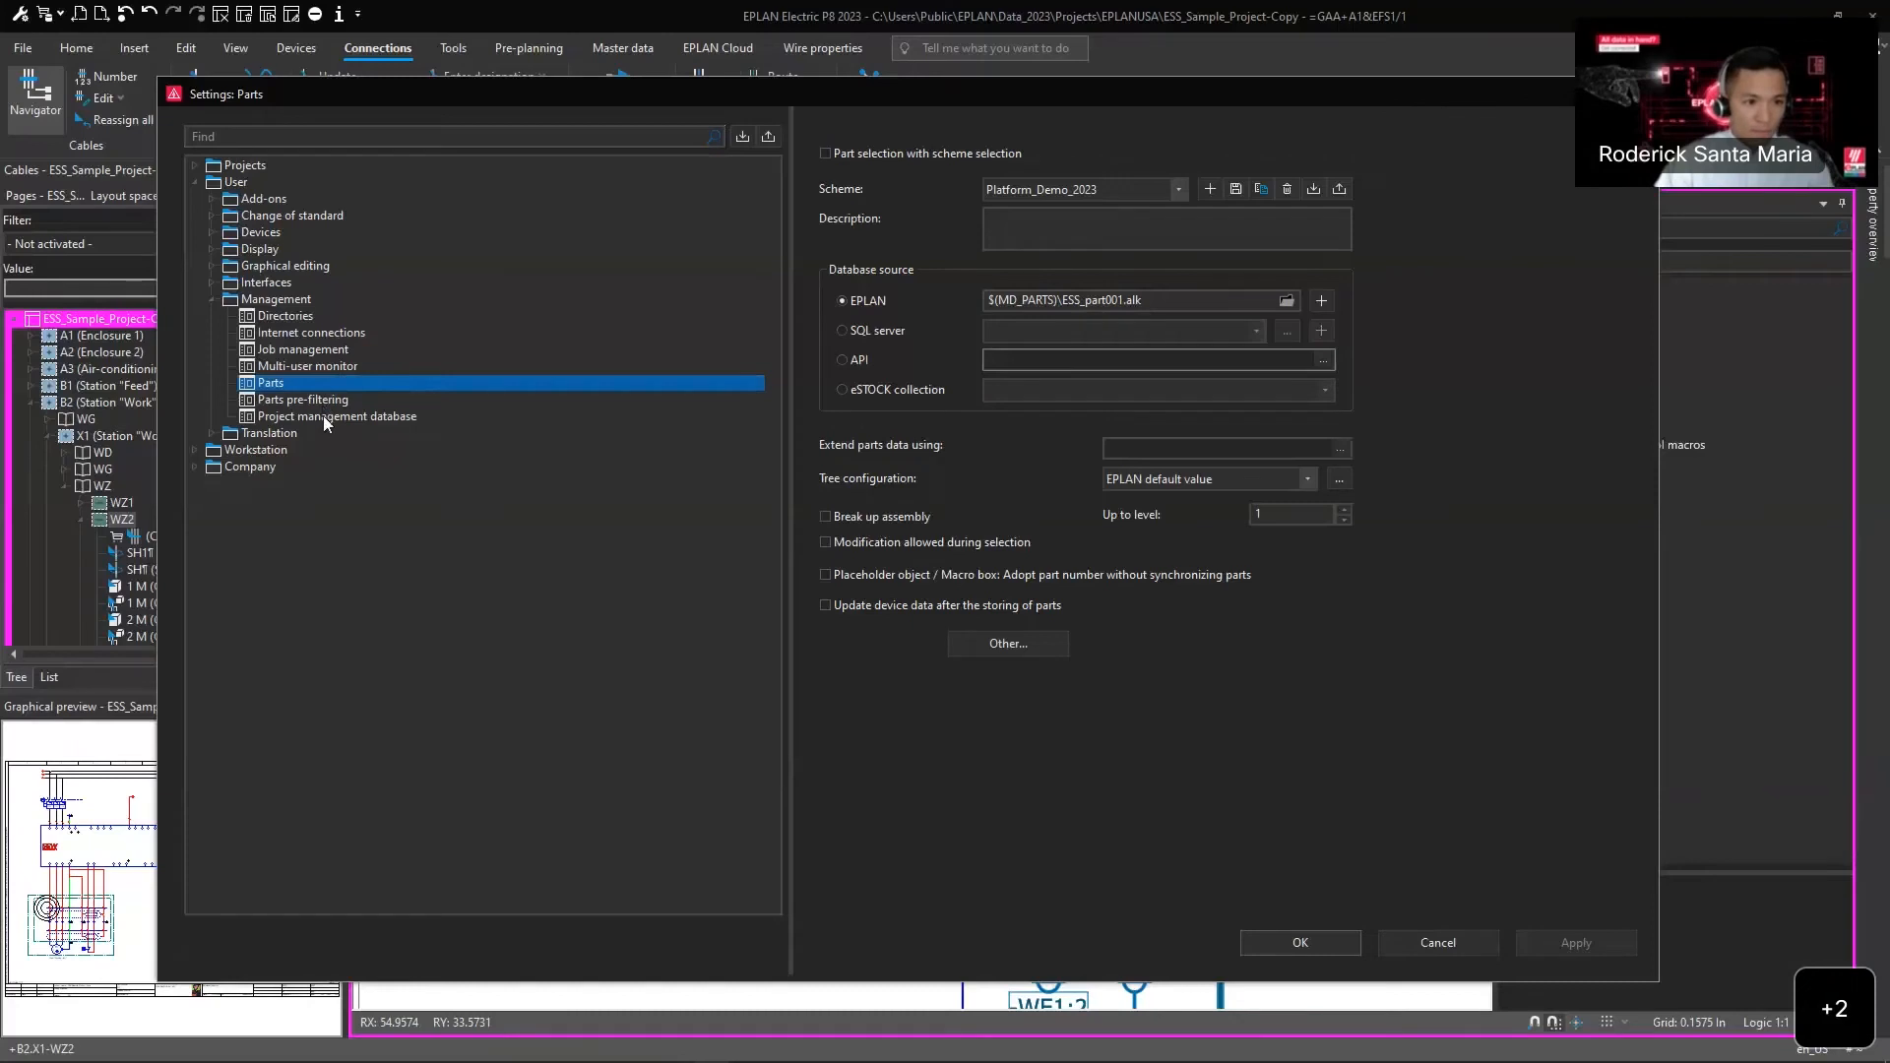
left_click(325, 416)
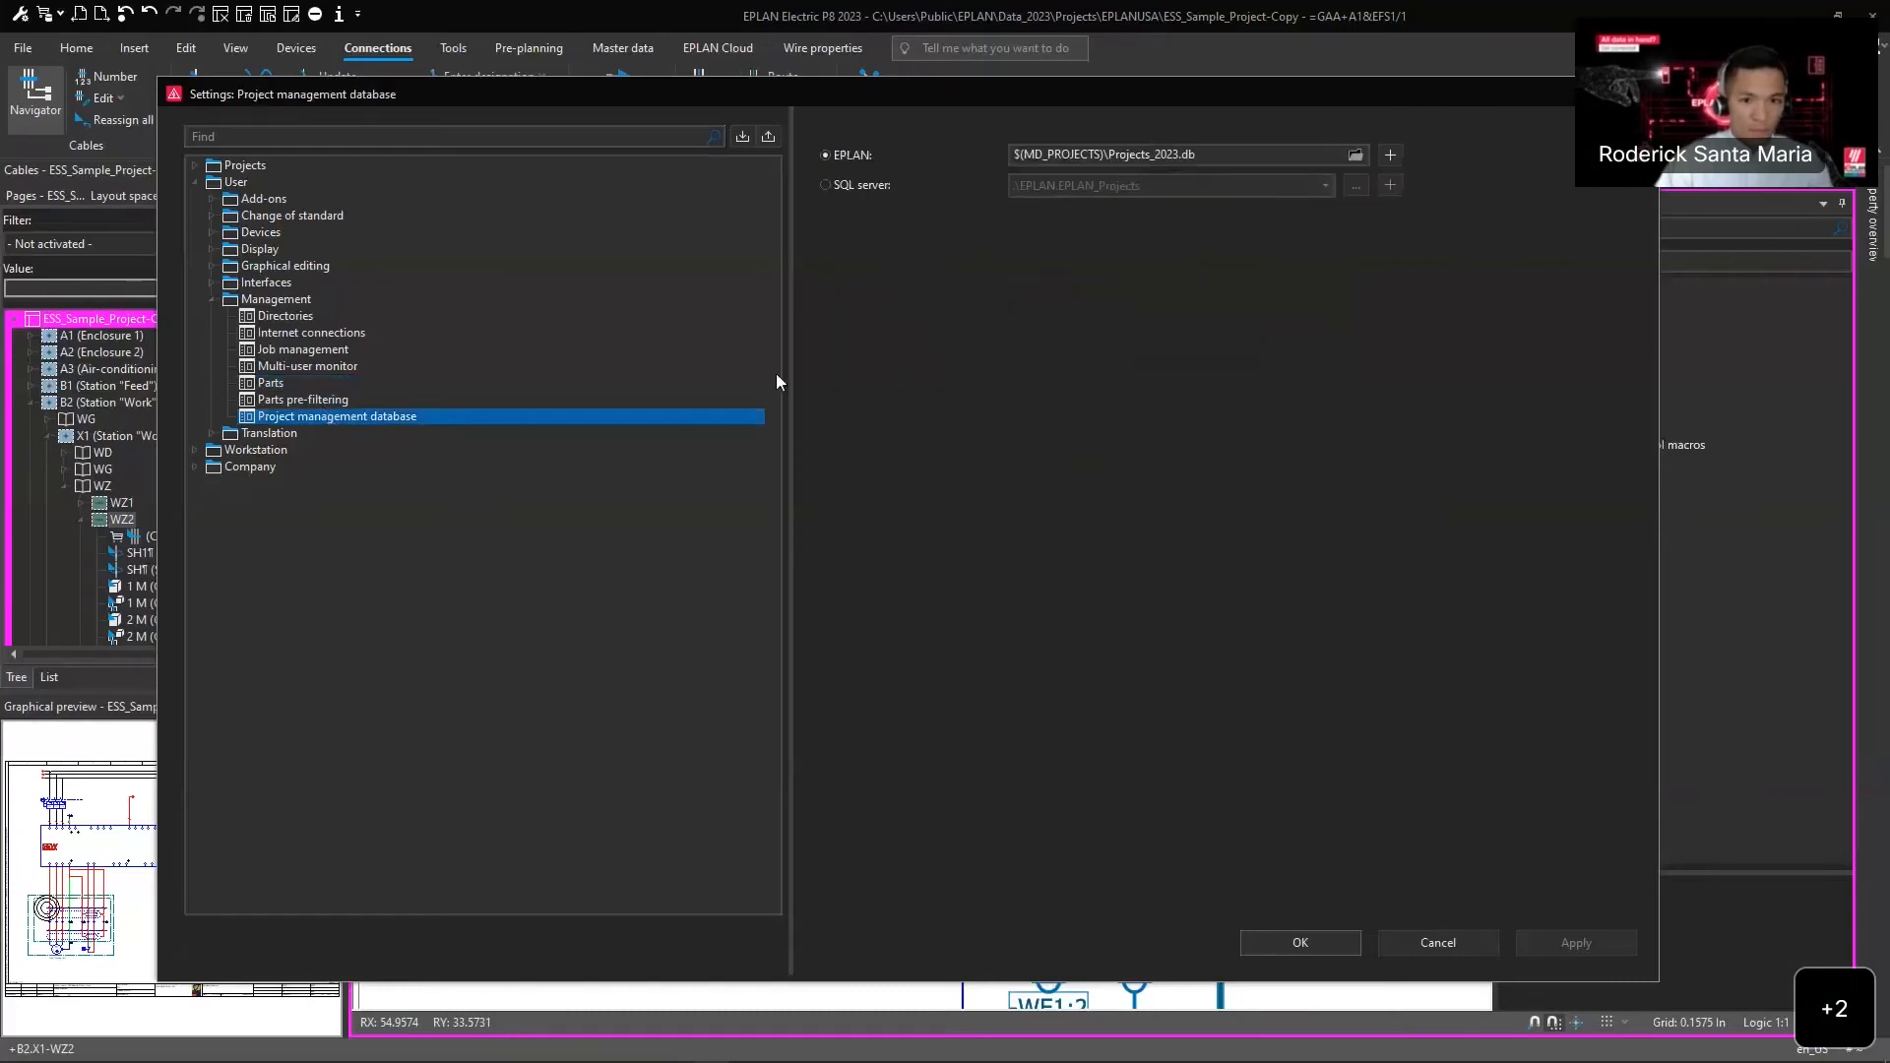
left_click(1316, 156)
double_click(1188, 154)
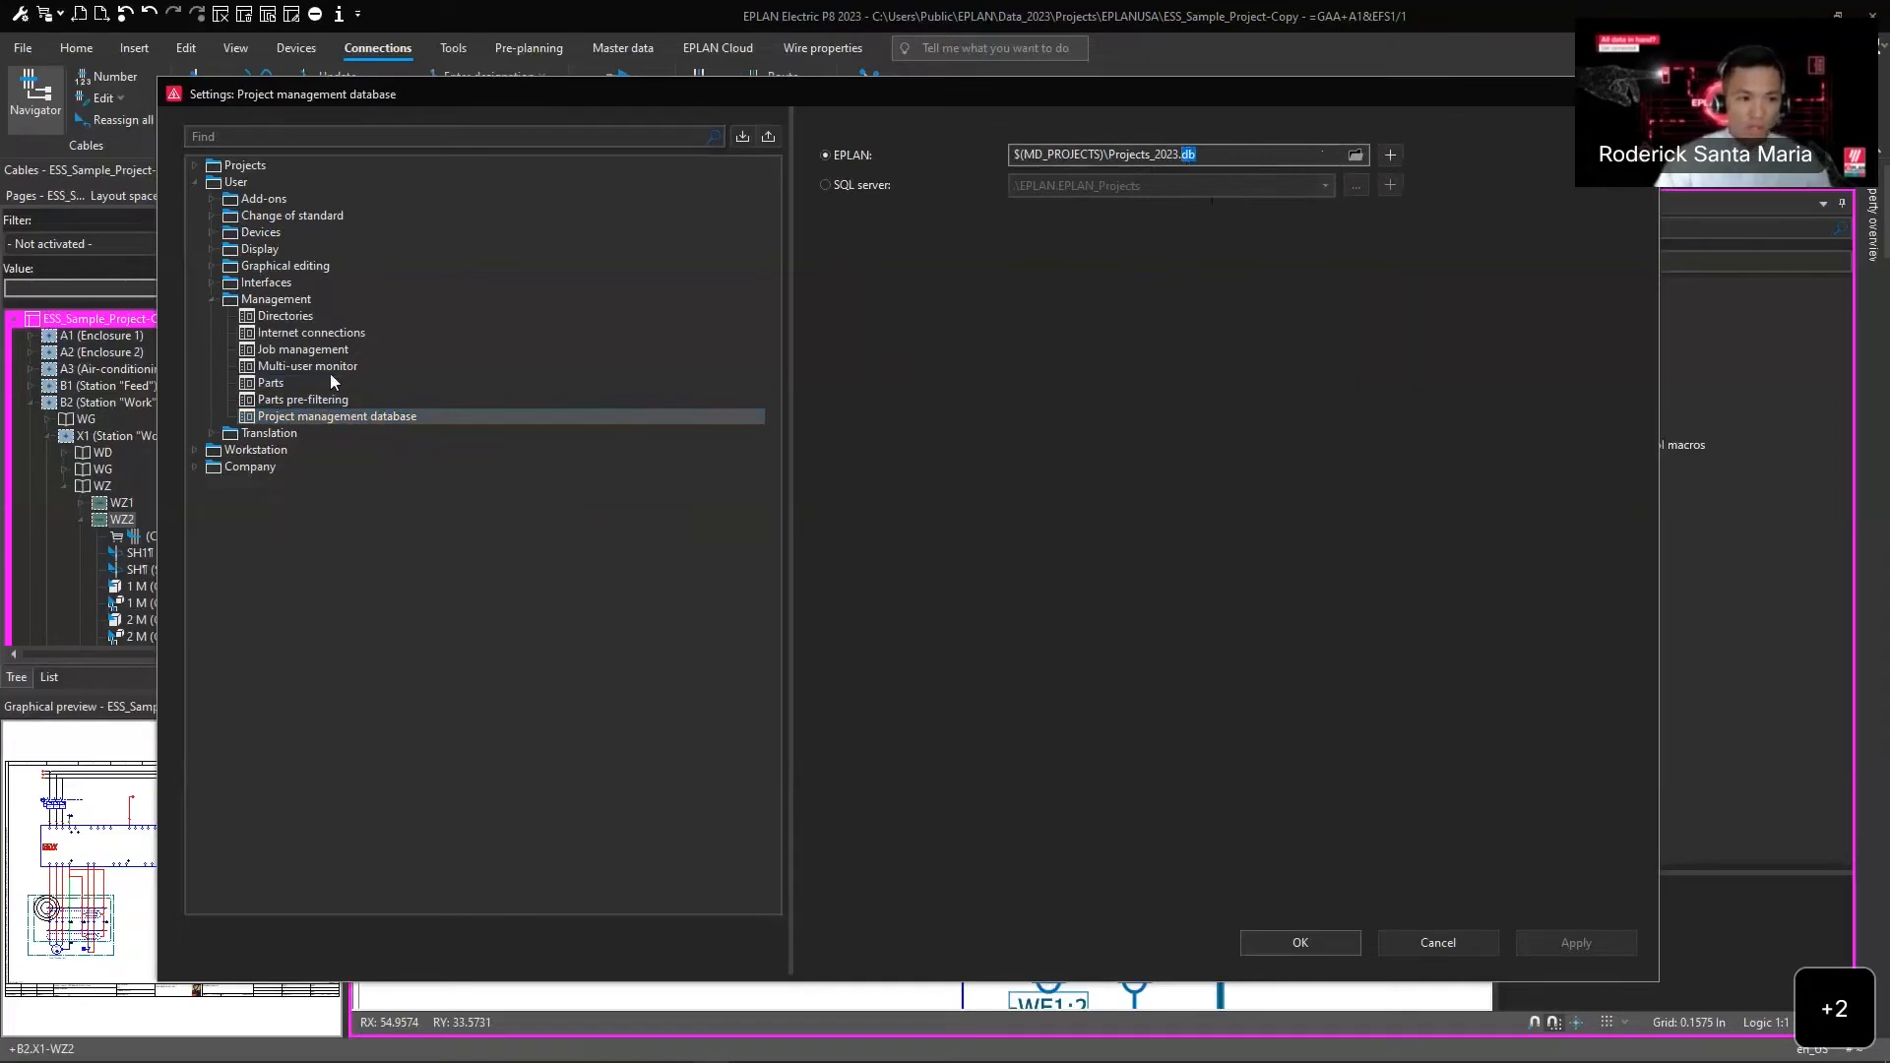
- Check the translation dictionary's database path and the file type offered for a new dictionary, and close the settings without changes
left_click(215, 436)
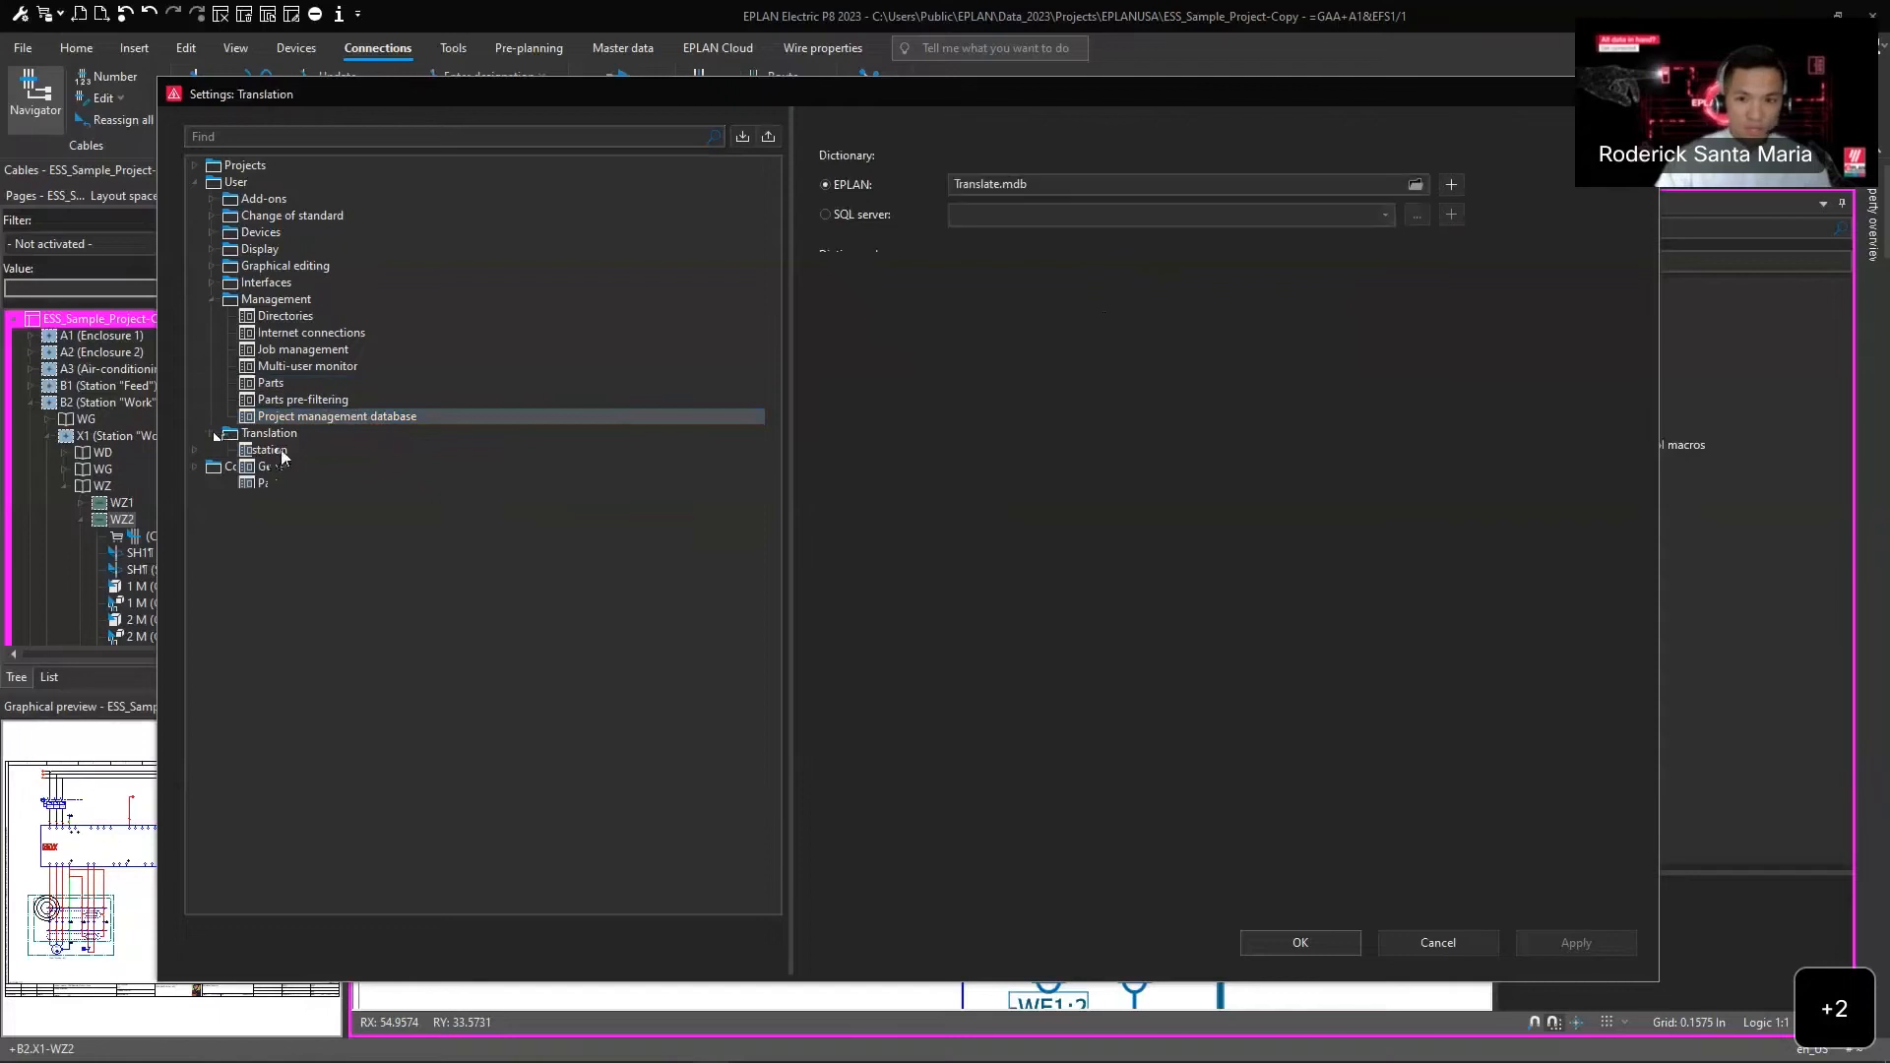
left_click(1159, 186)
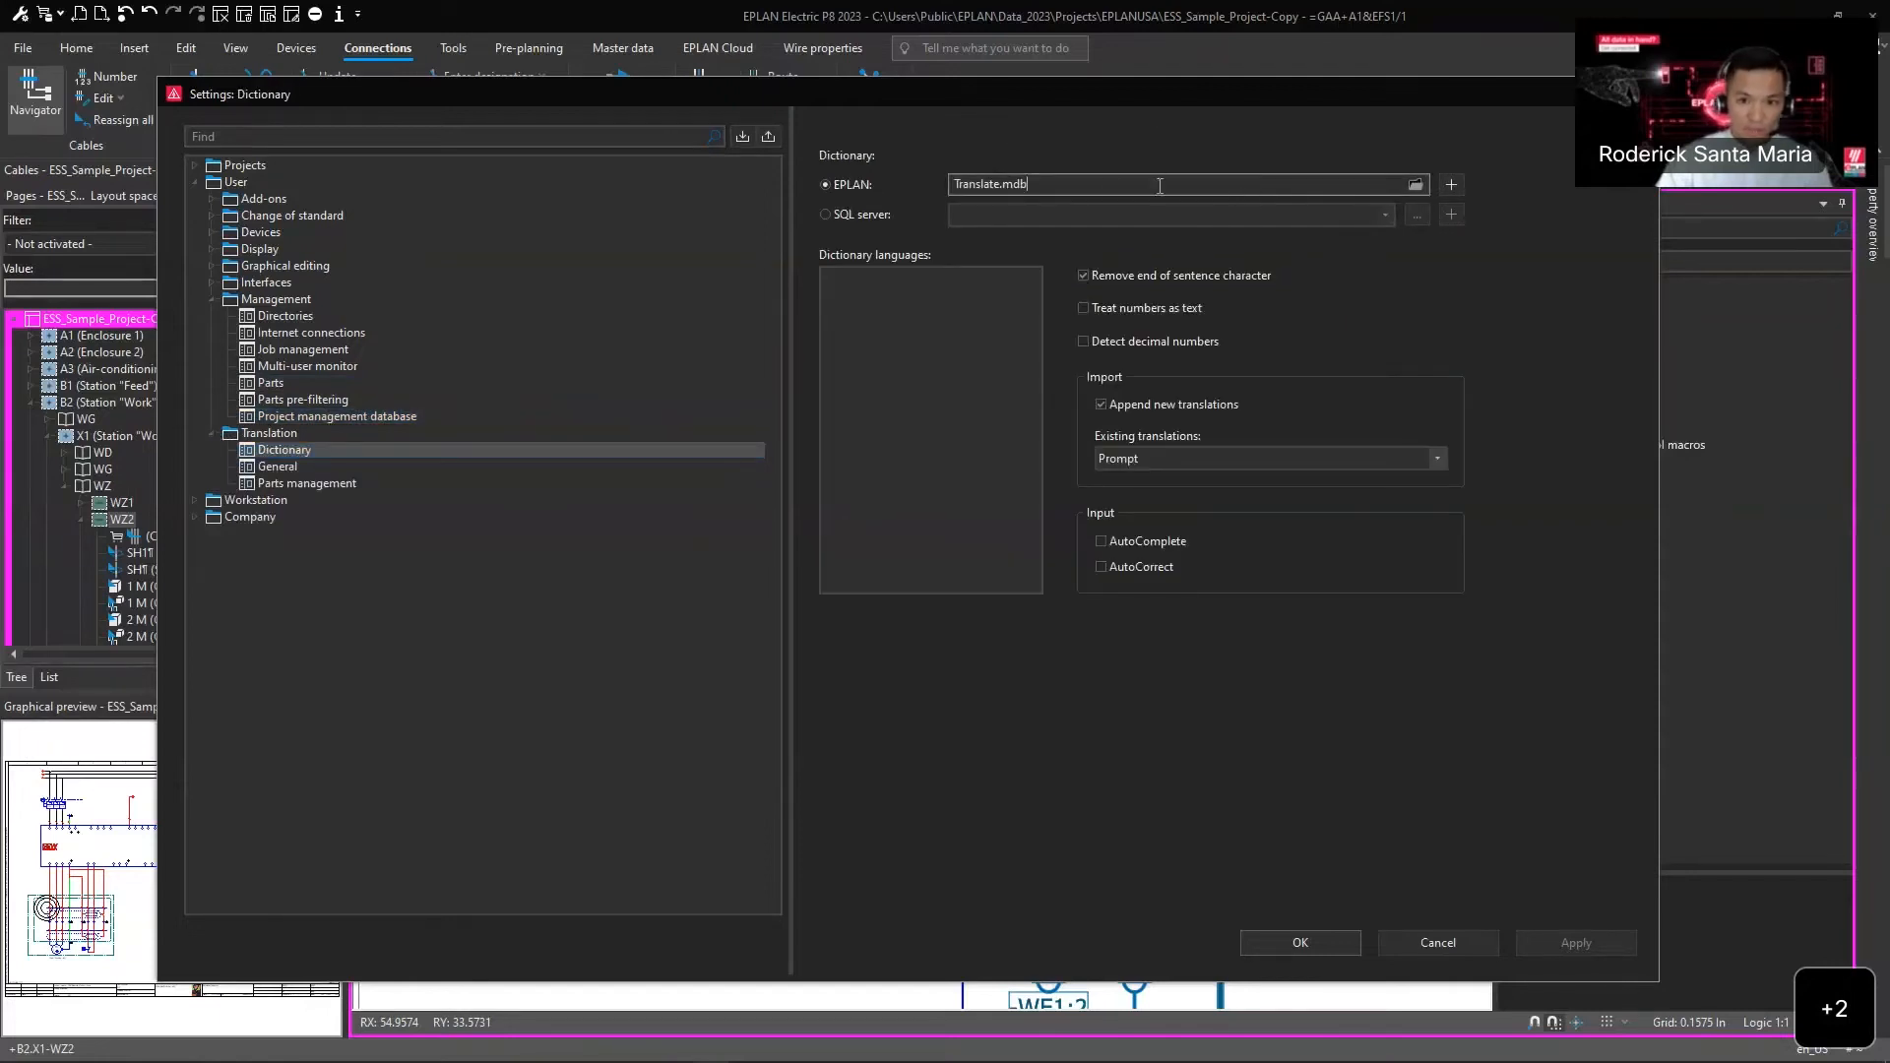
left_click_drag(1025, 185, 1002, 185)
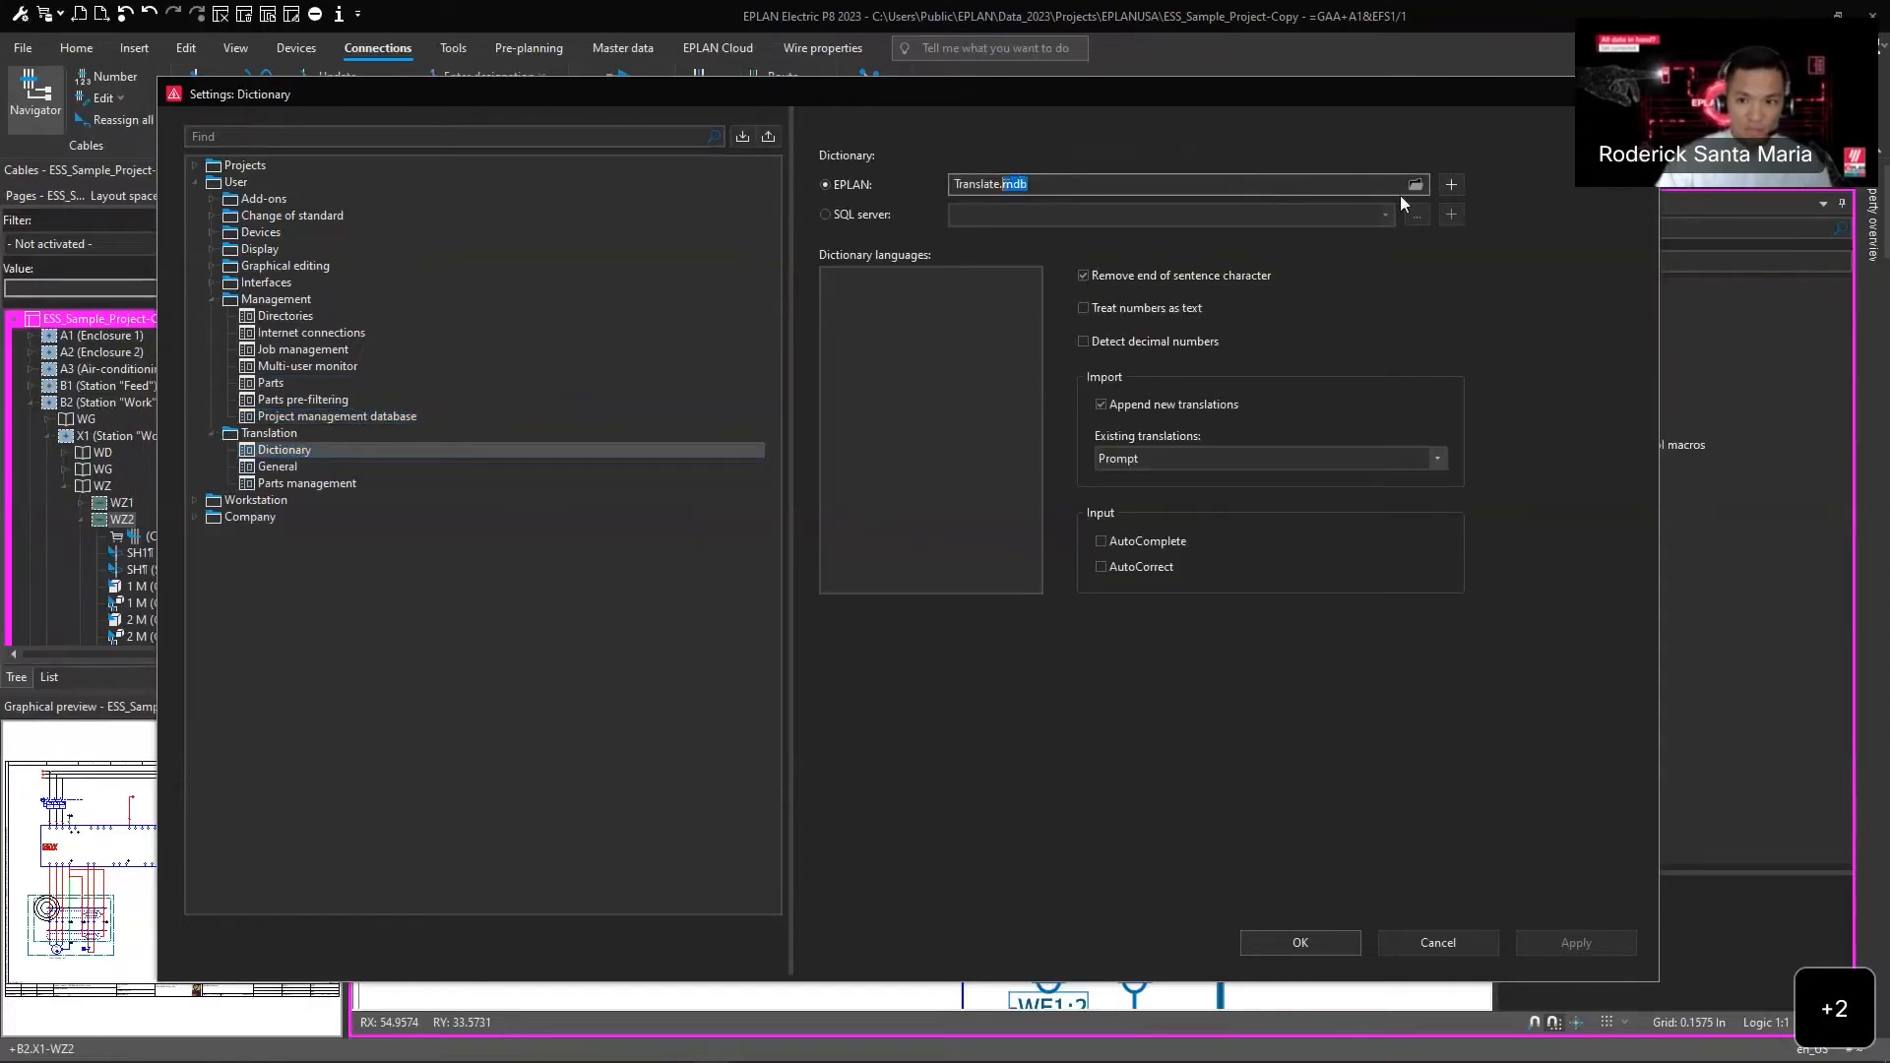
left_click(1452, 185)
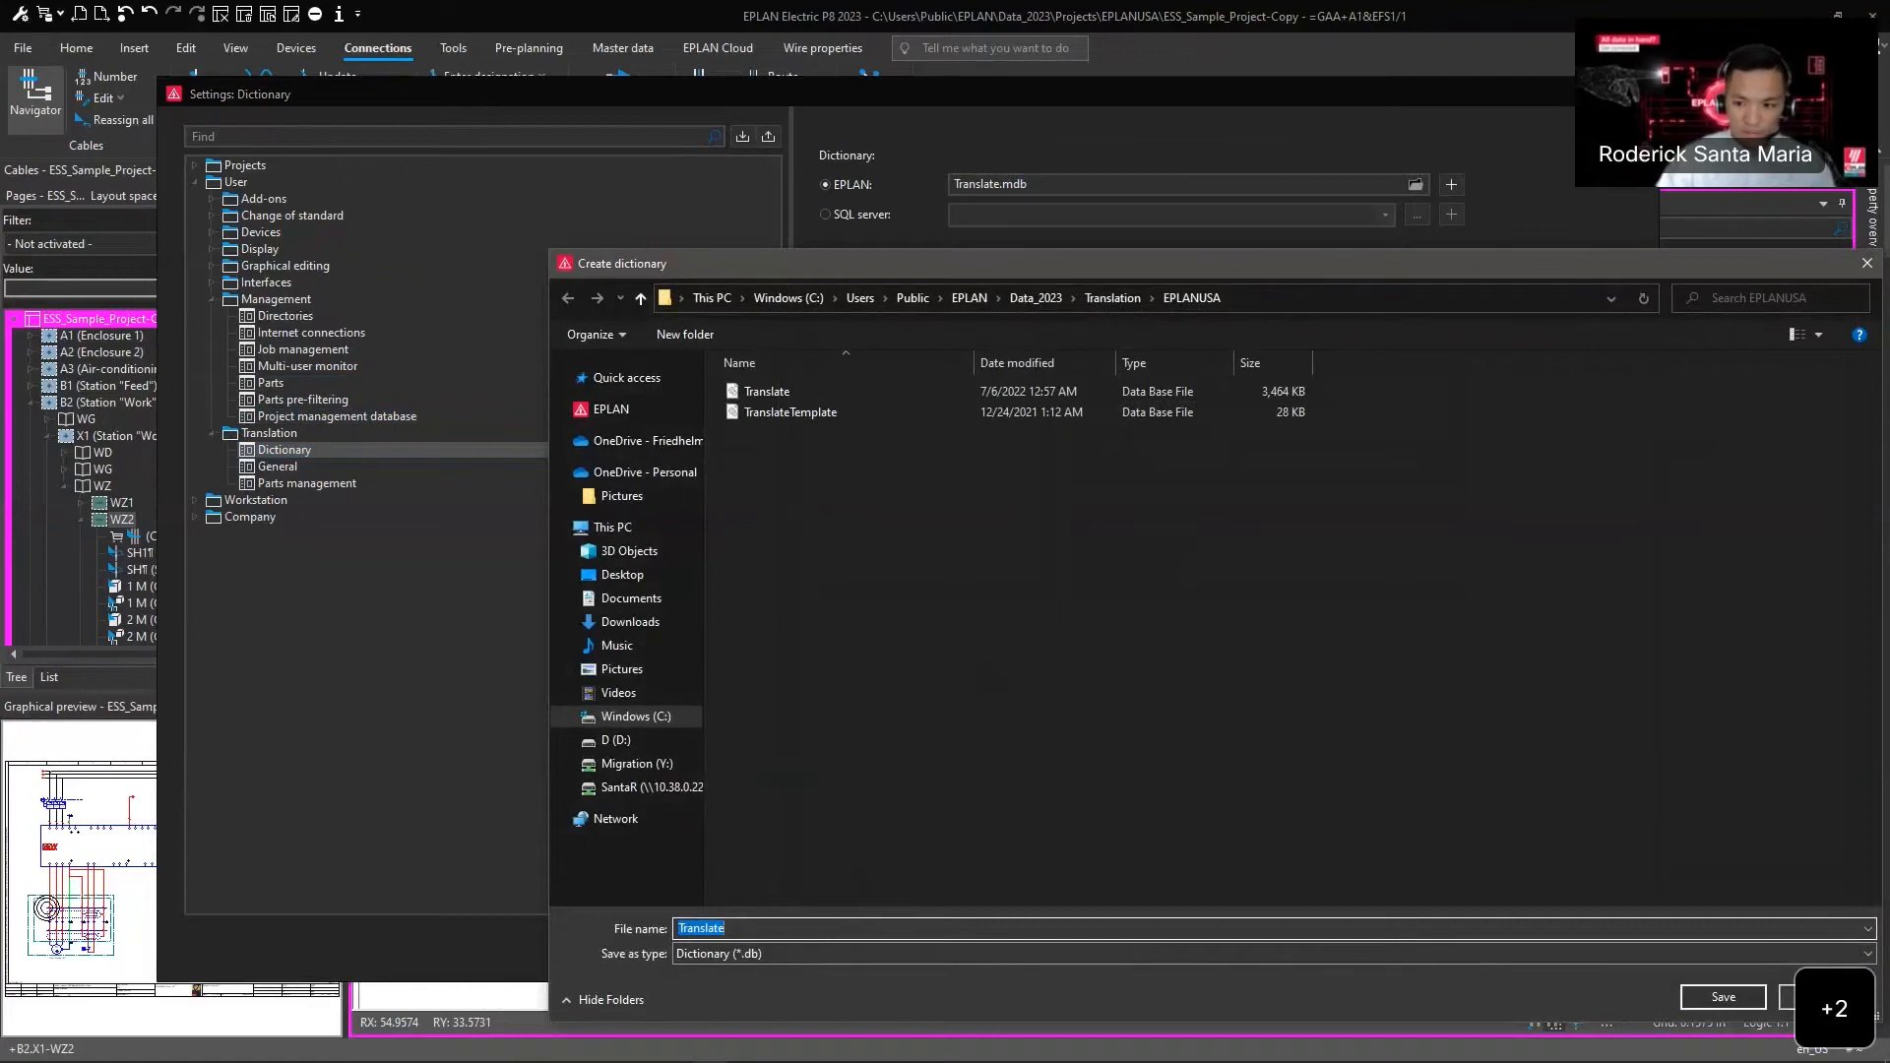
left_click(1821, 997)
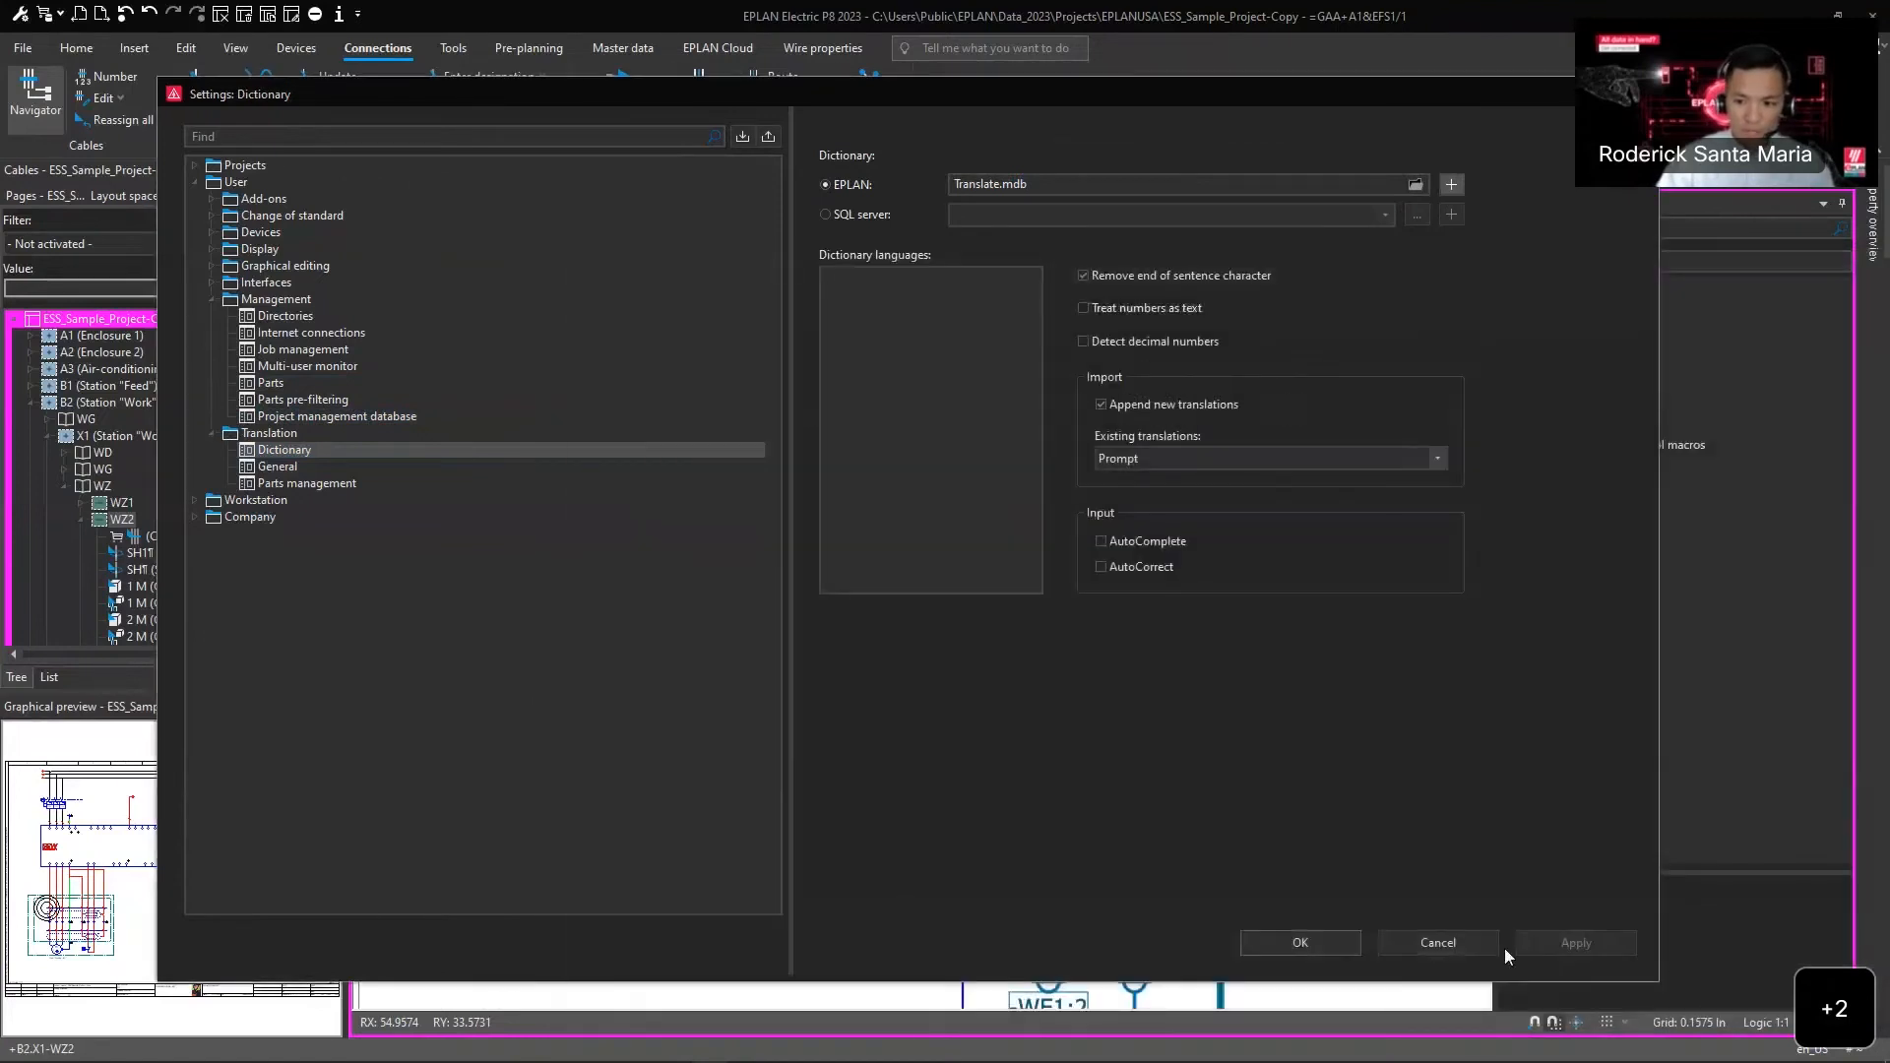
left_click(1431, 943)
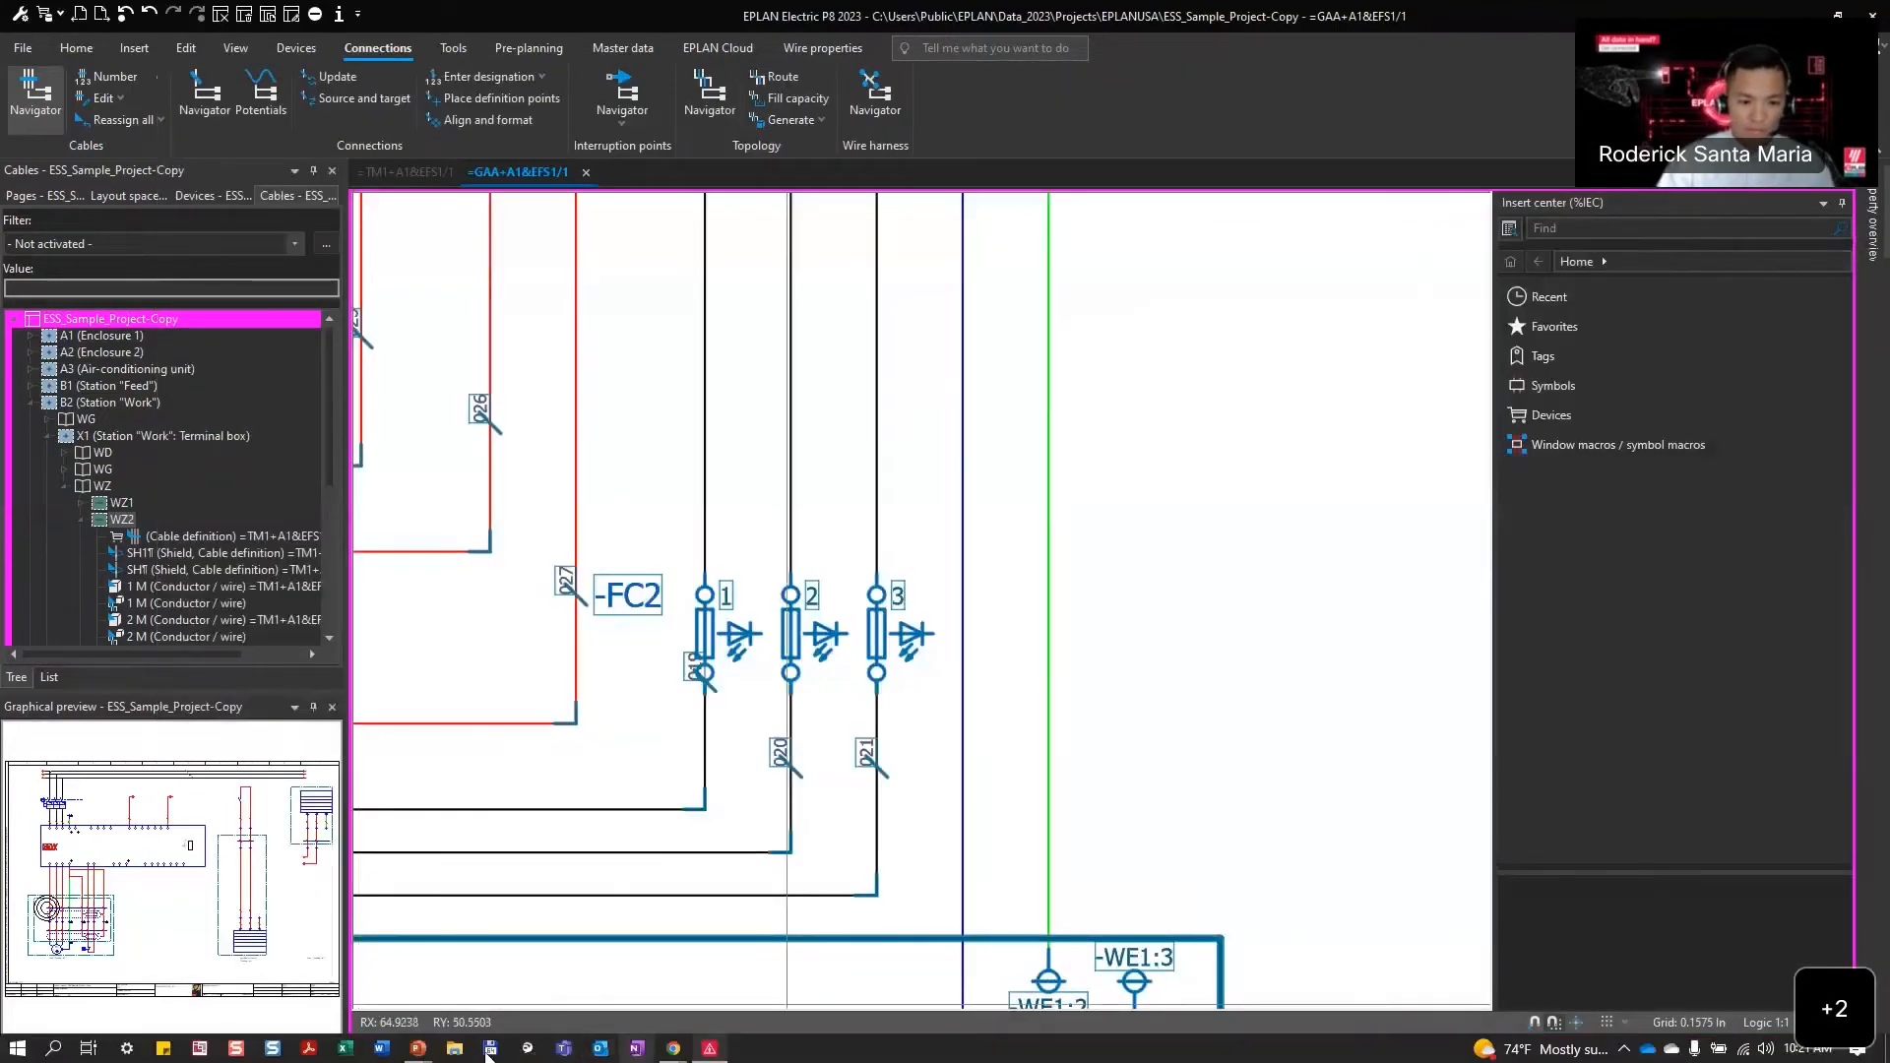
- Return to the PowerPoint slide show and advance to the Multiple QR Codes for Placeholder Objects slide
mouse_move(418, 1047)
left_click(447, 1014)
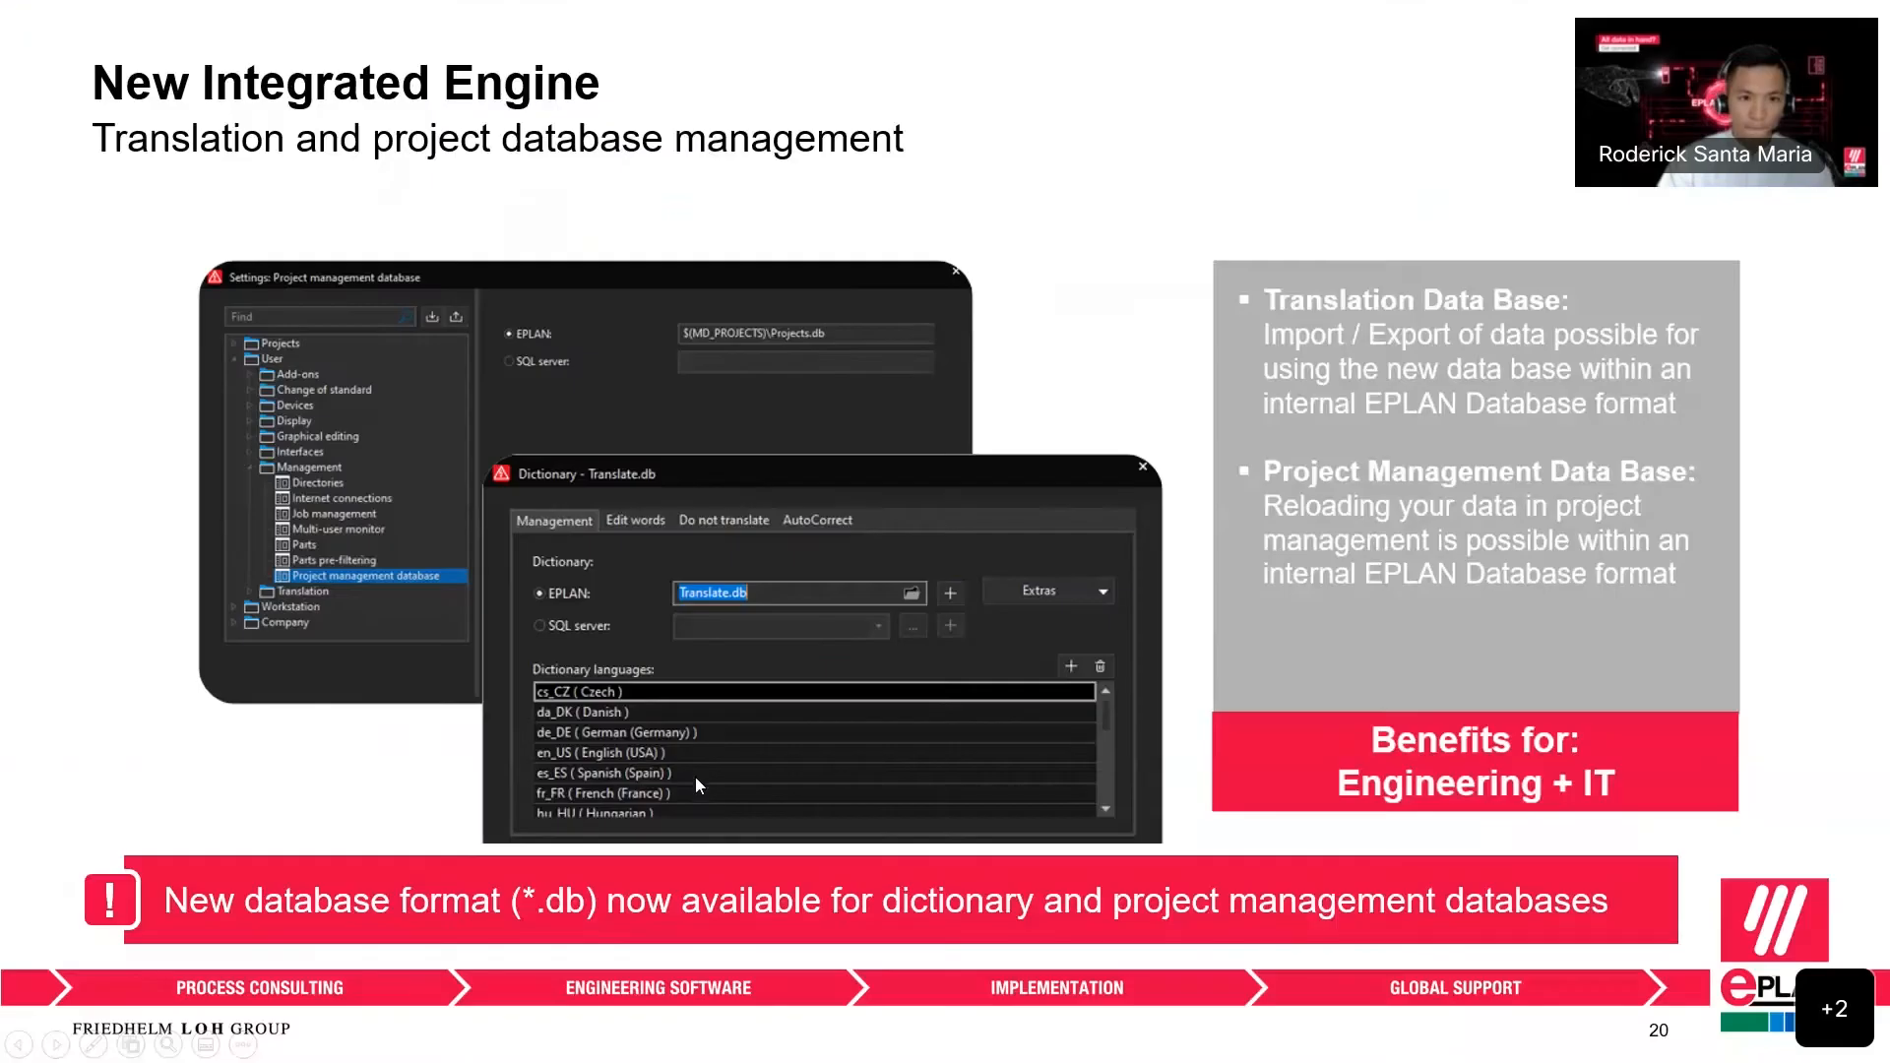
left_click(695, 777)
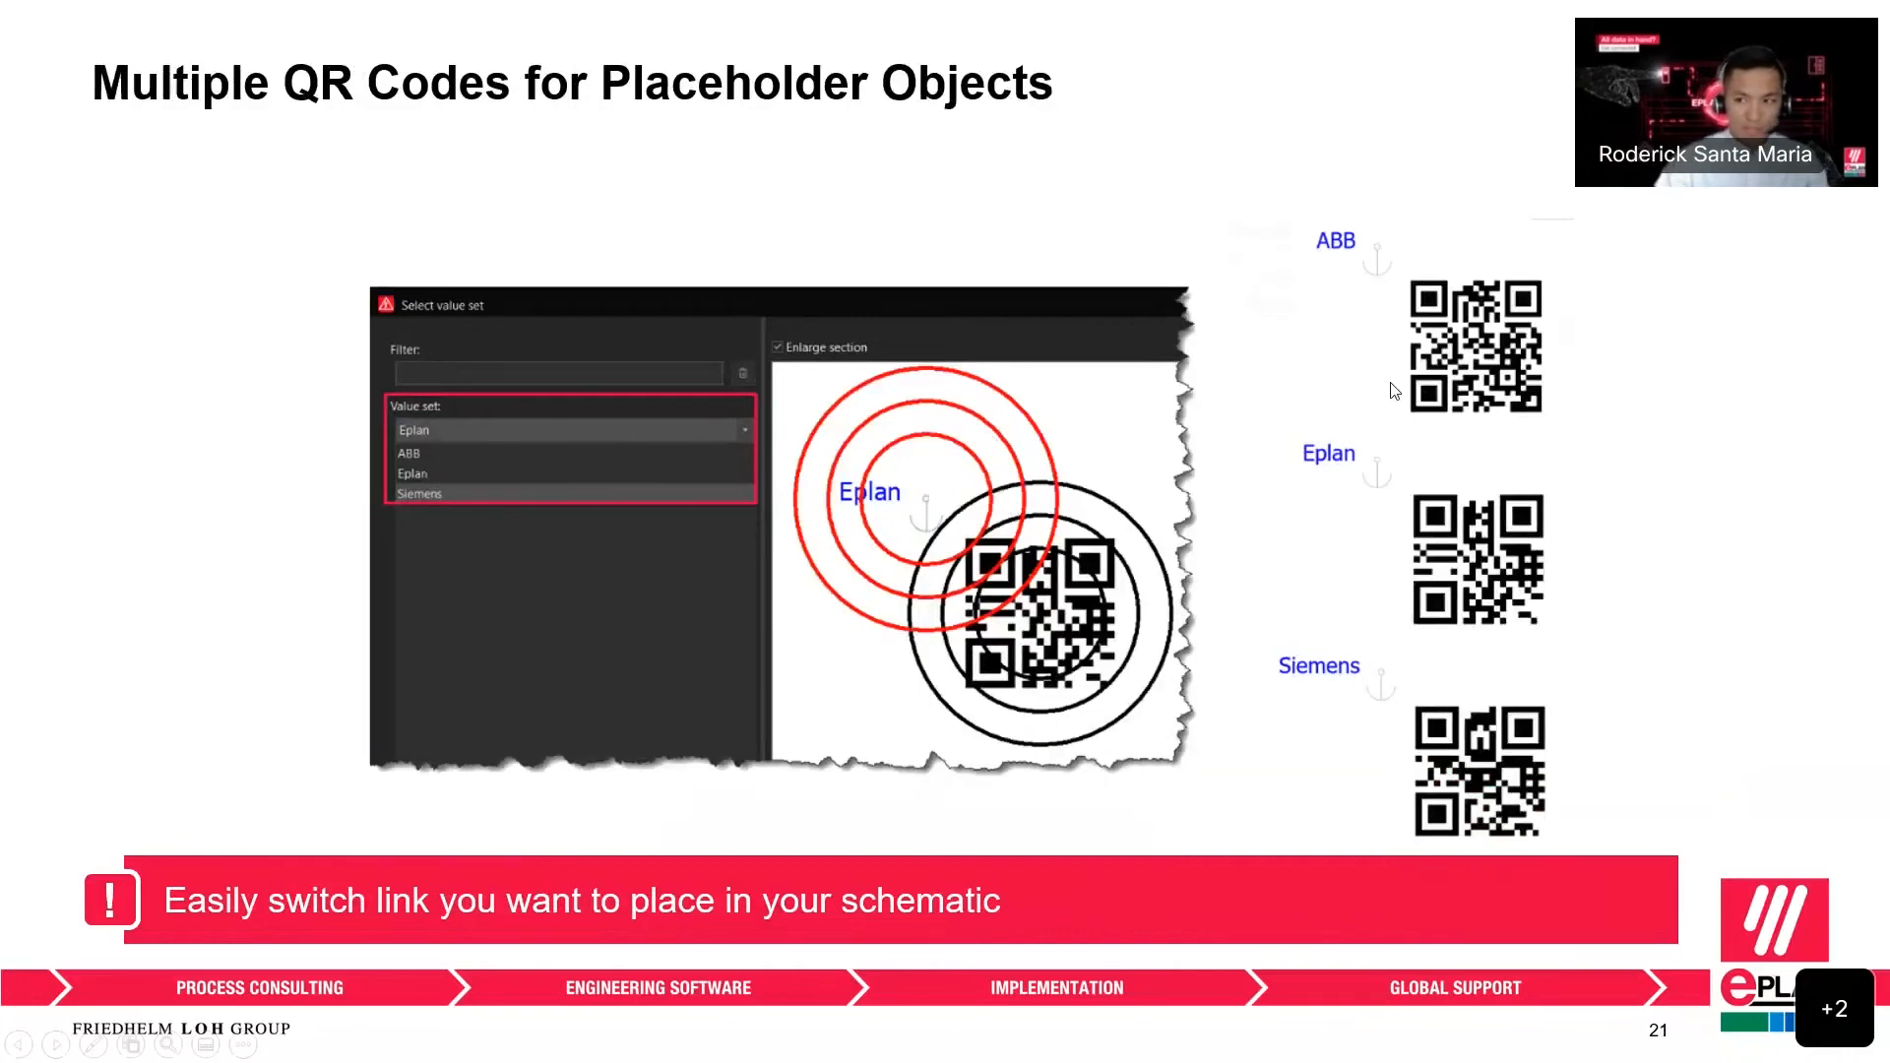
key("Right")
key("Left")
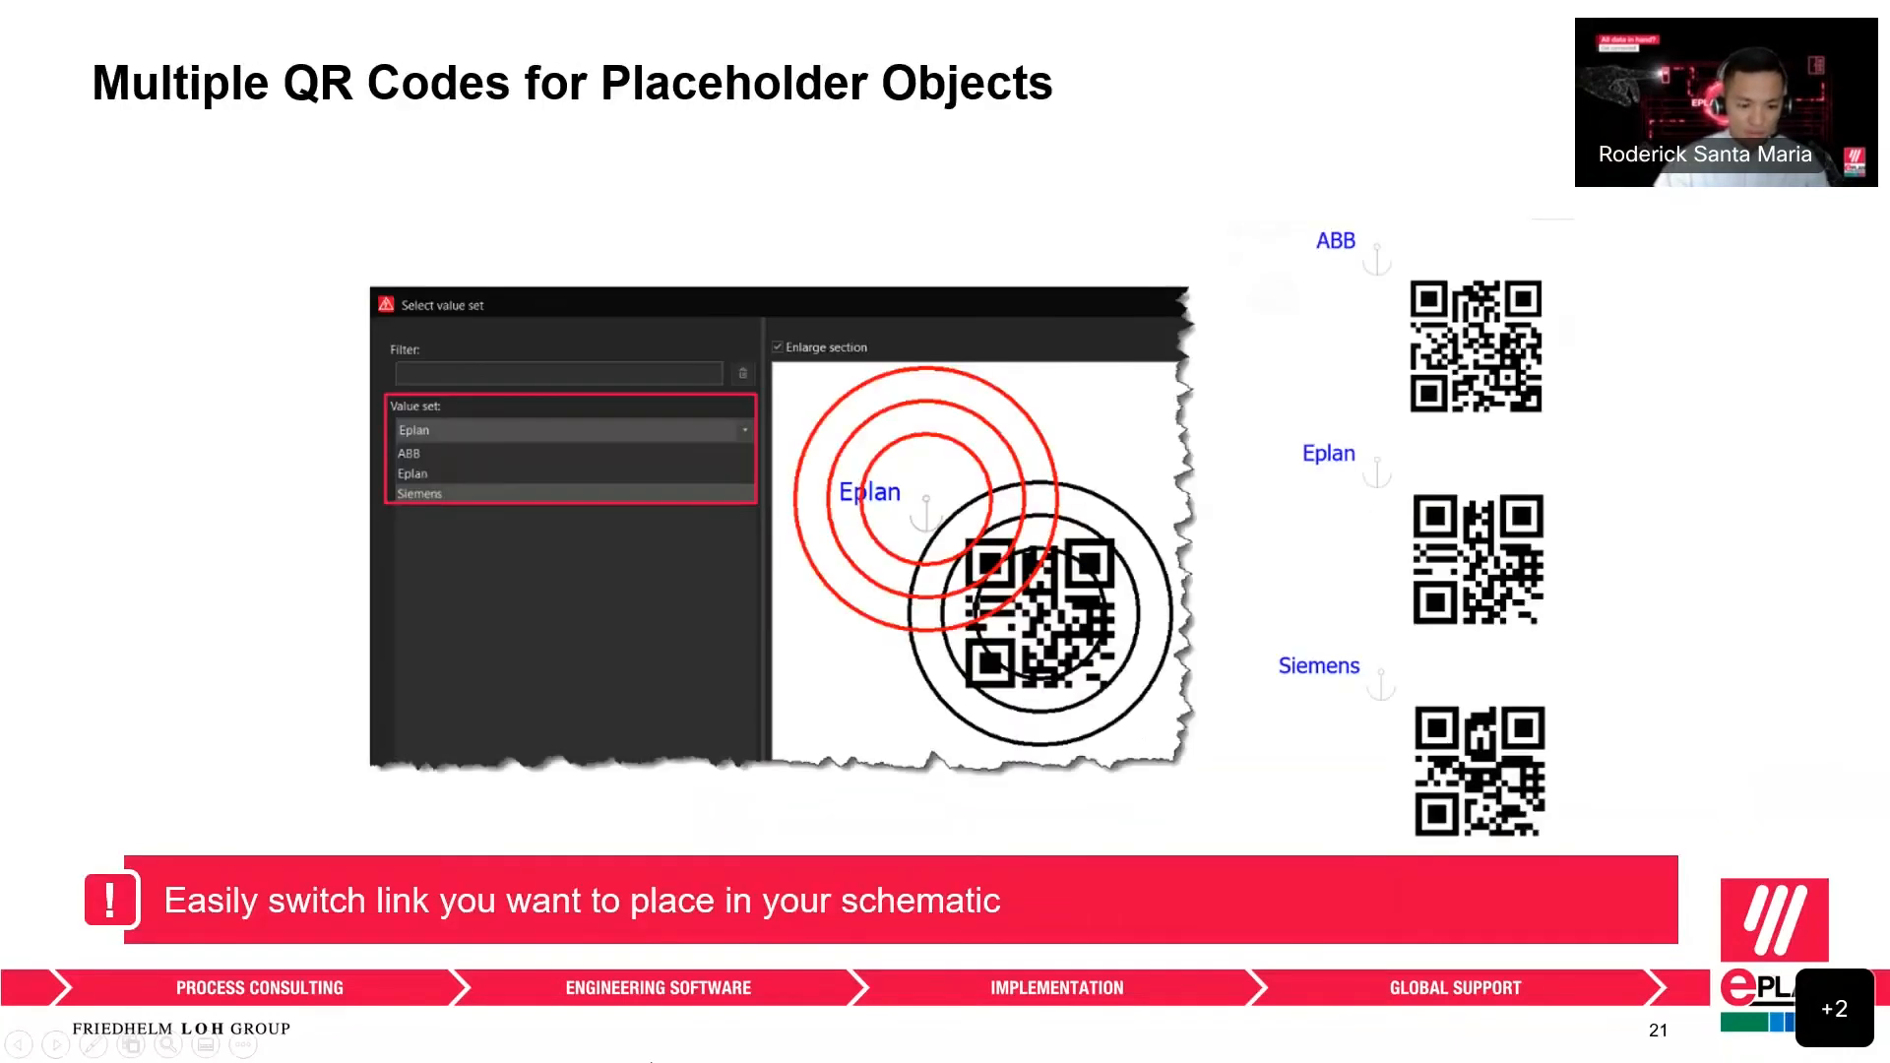
key("alt+Tab")
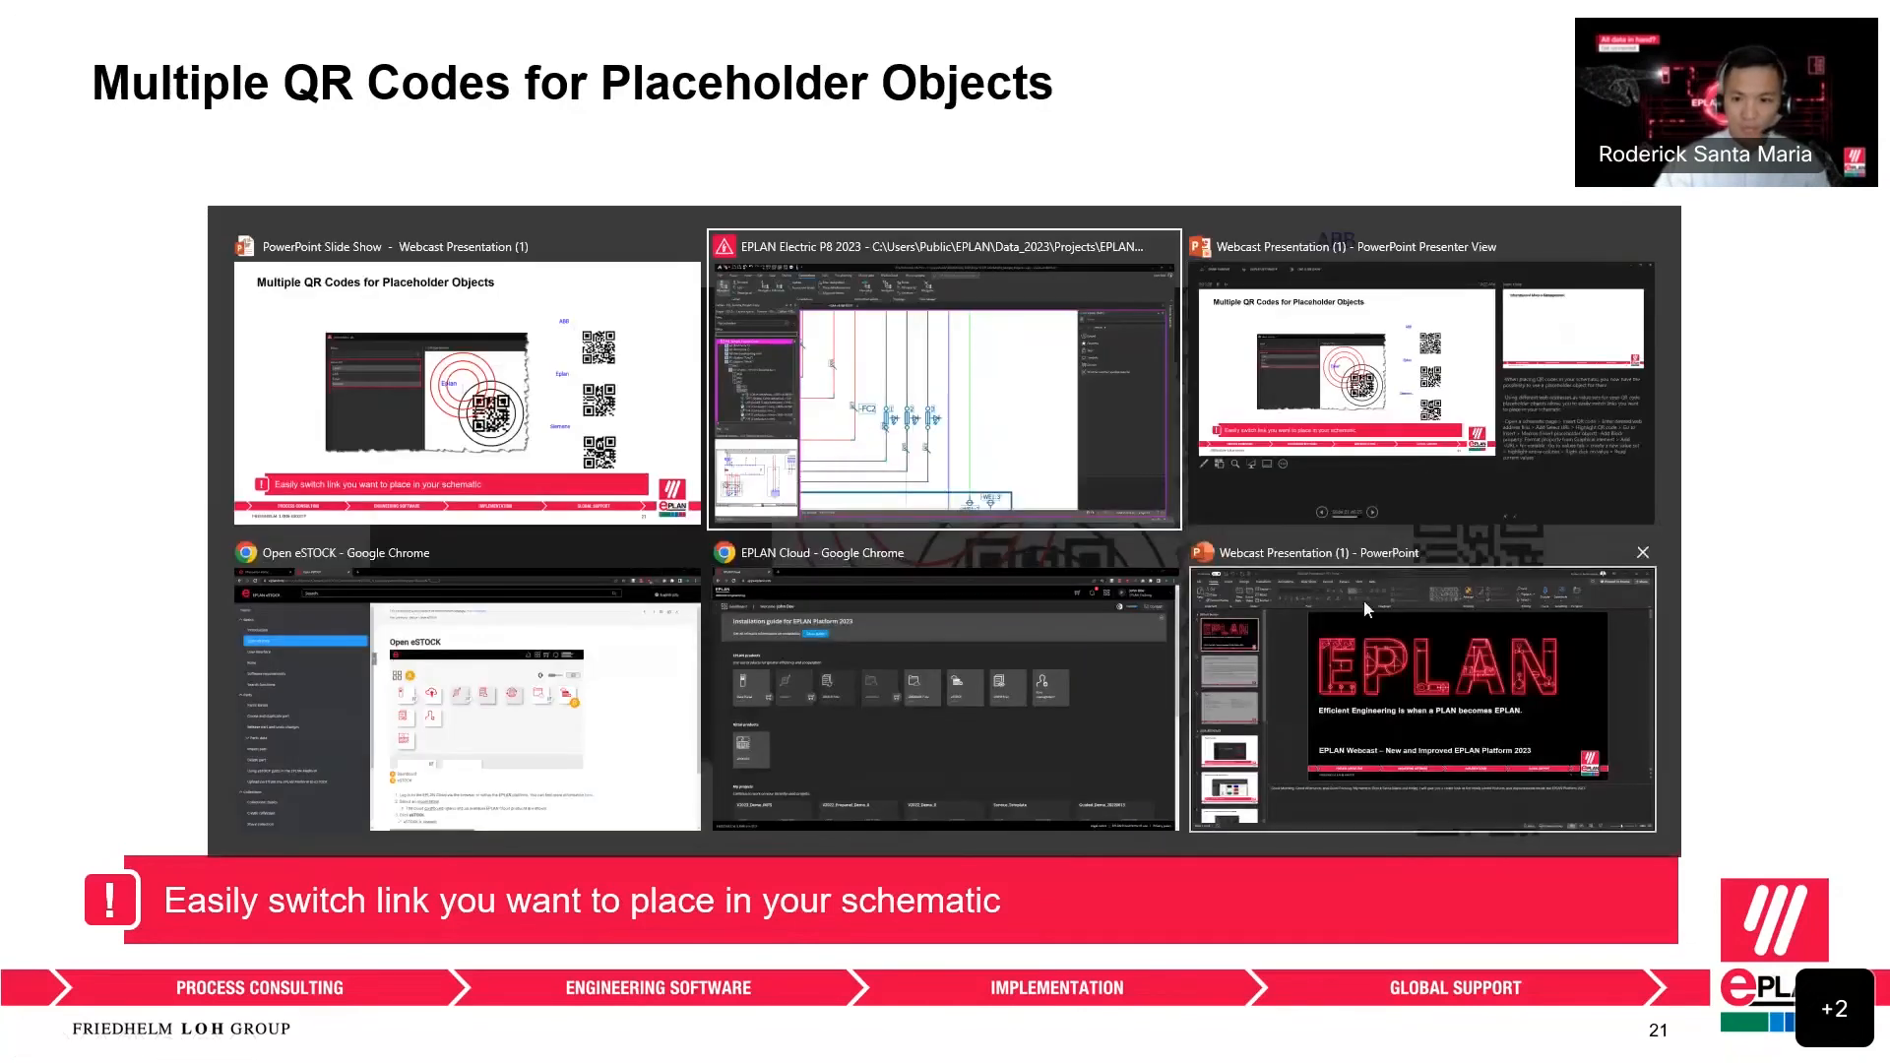
left_click(942, 466)
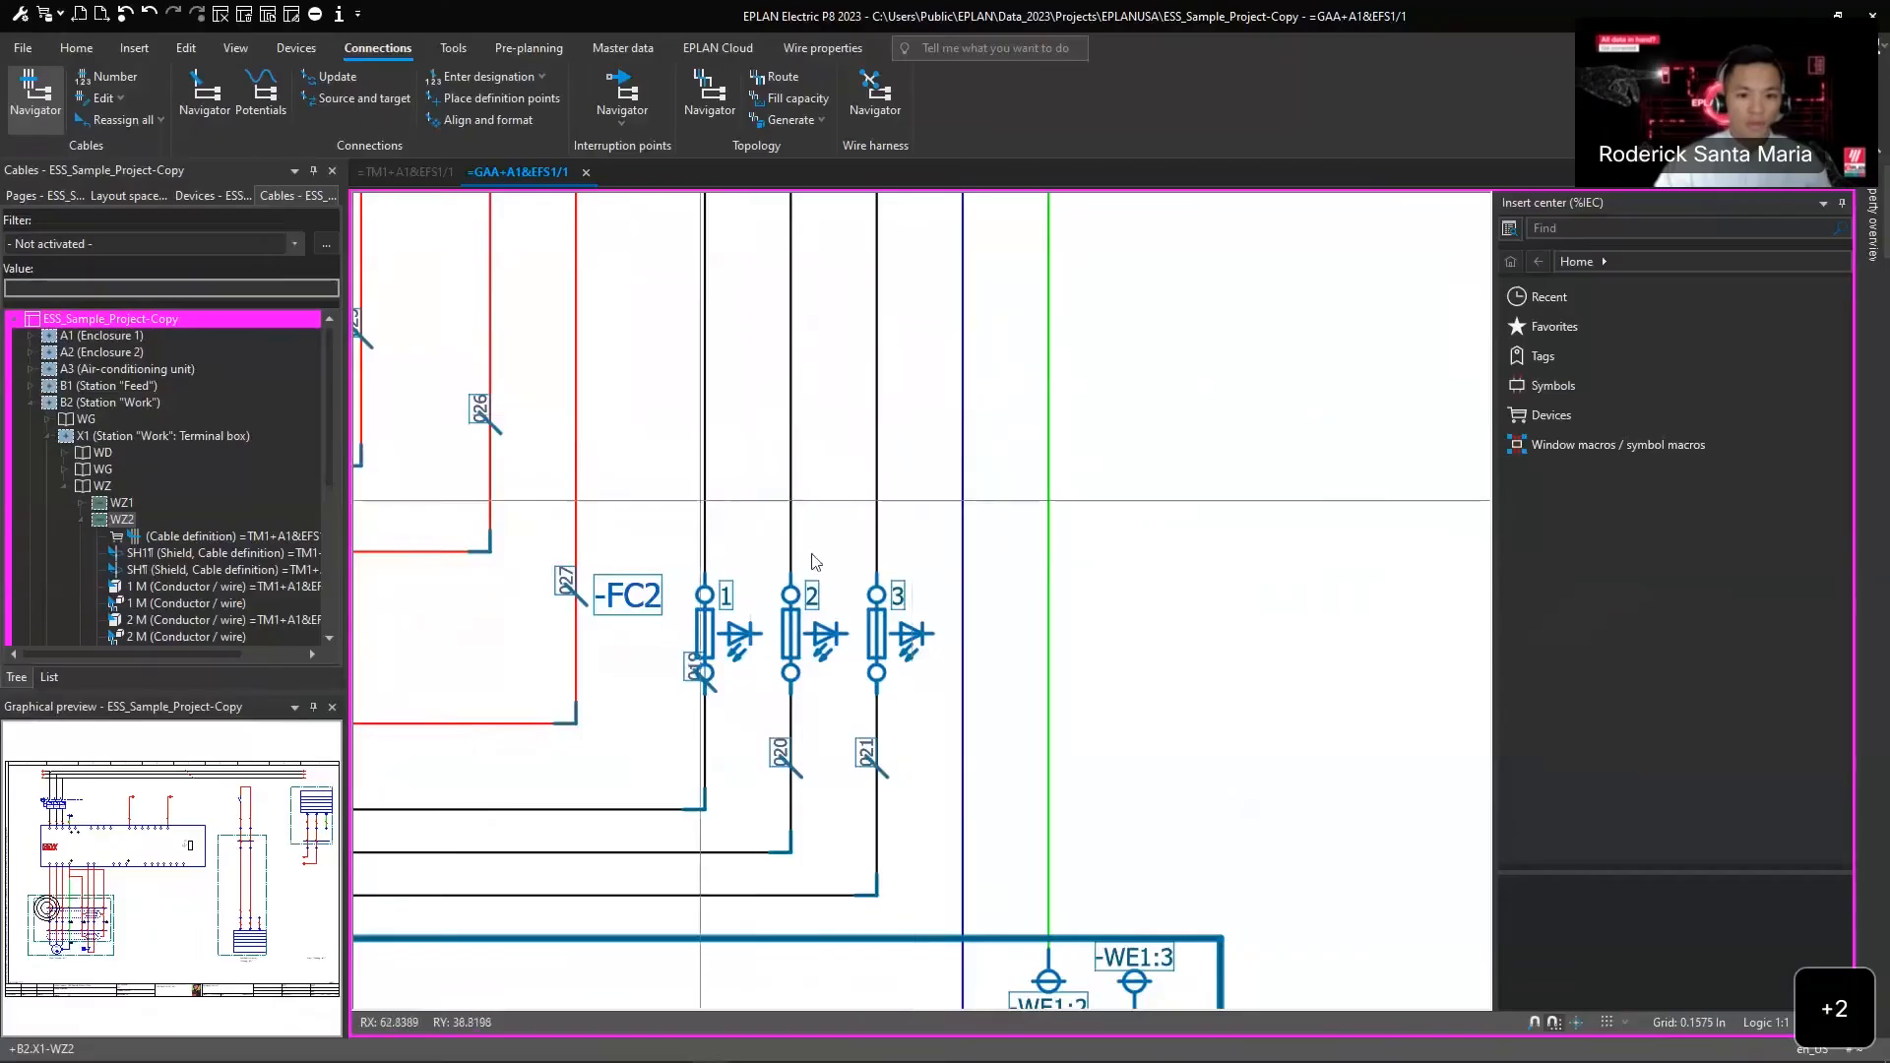
scroll(1021, 528, "down", 1)
middle_click_drag(1021, 529, 906, 570)
left_click(906, 569)
middle_click_drag(882, 669, 918, 650)
scroll(620, 540, "up", 4)
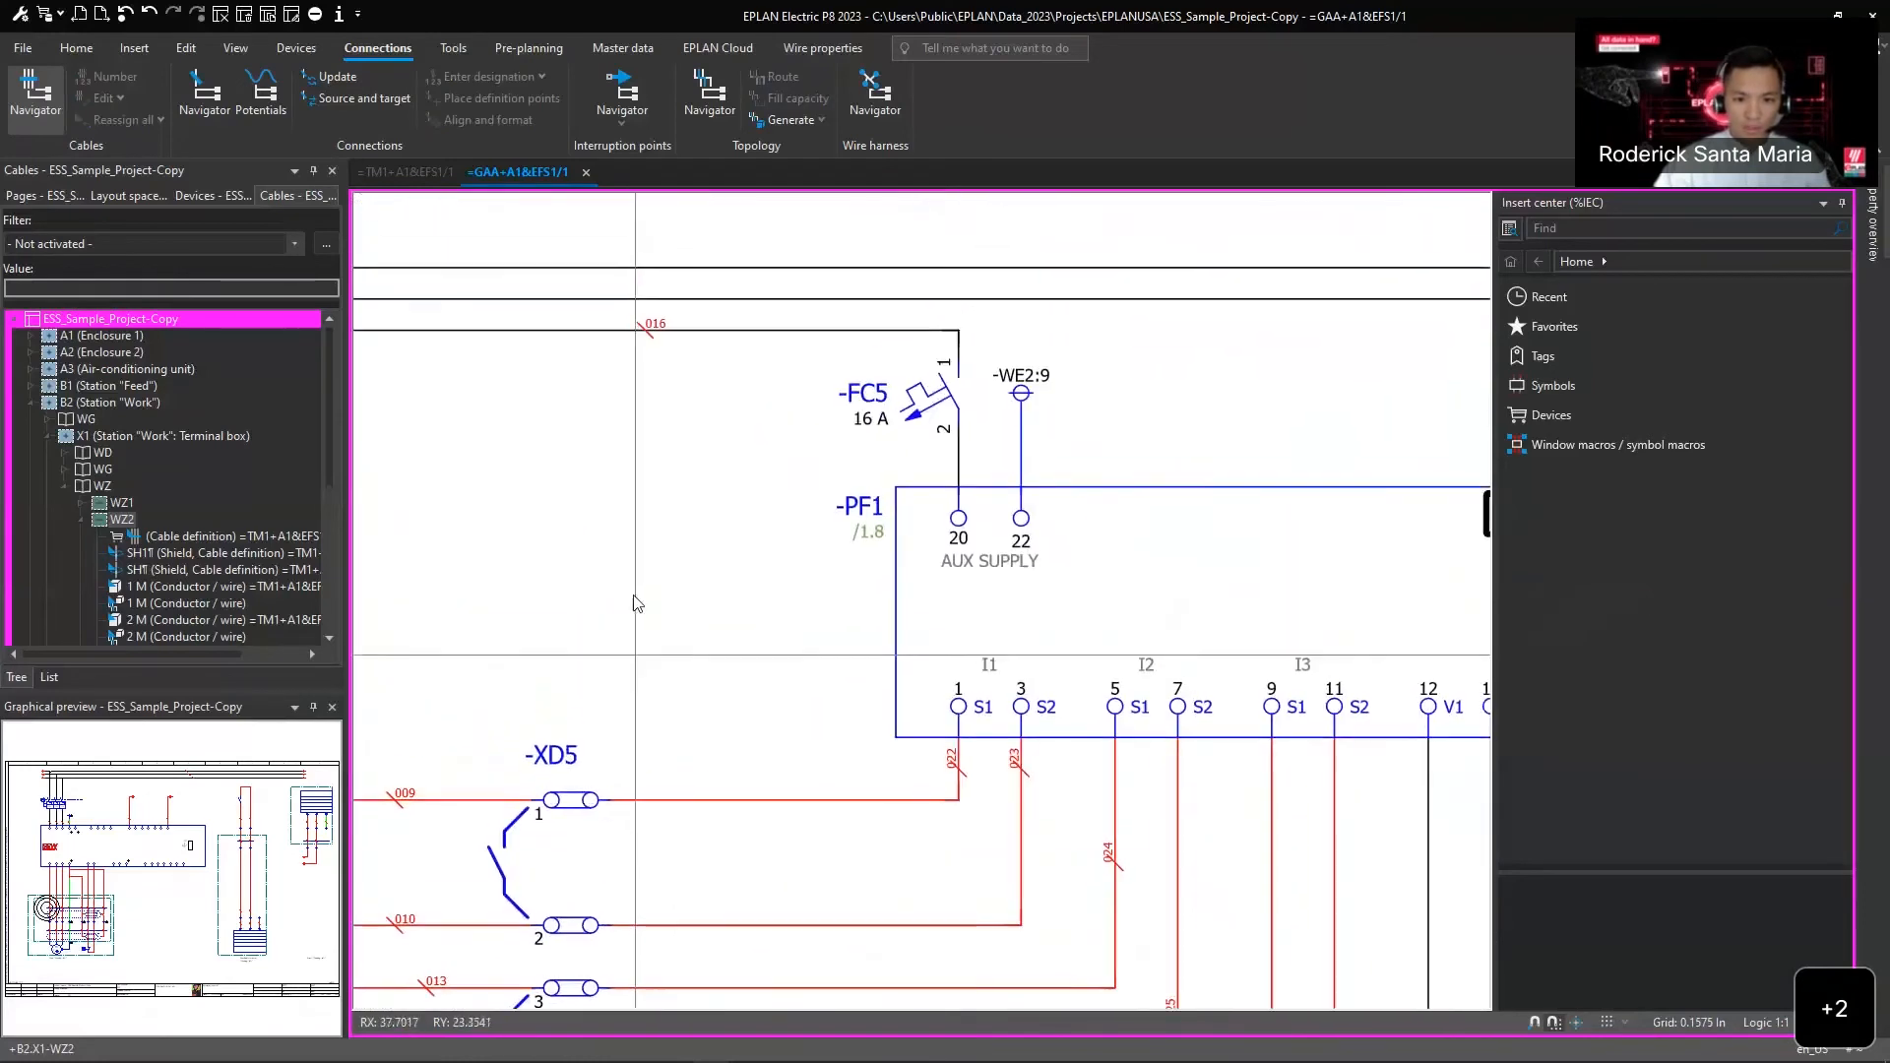
left_click(150, 49)
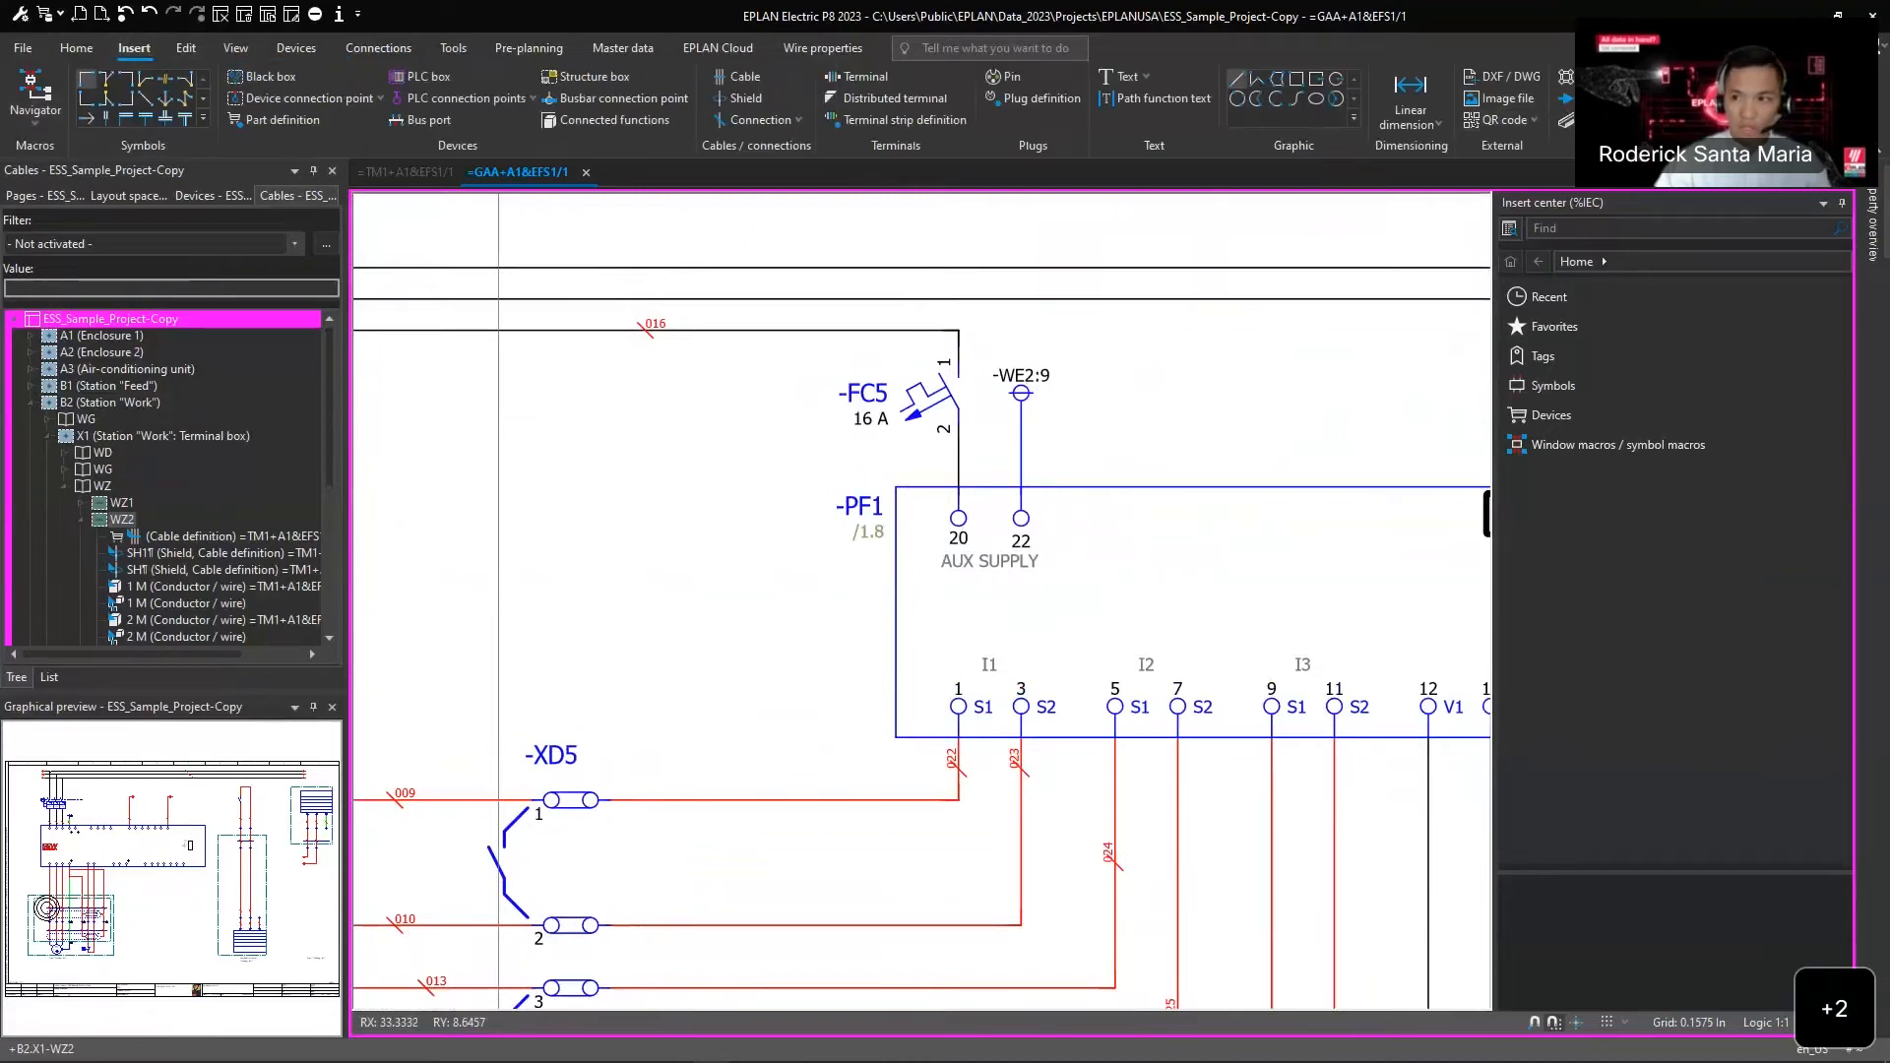
left_click(1513, 123)
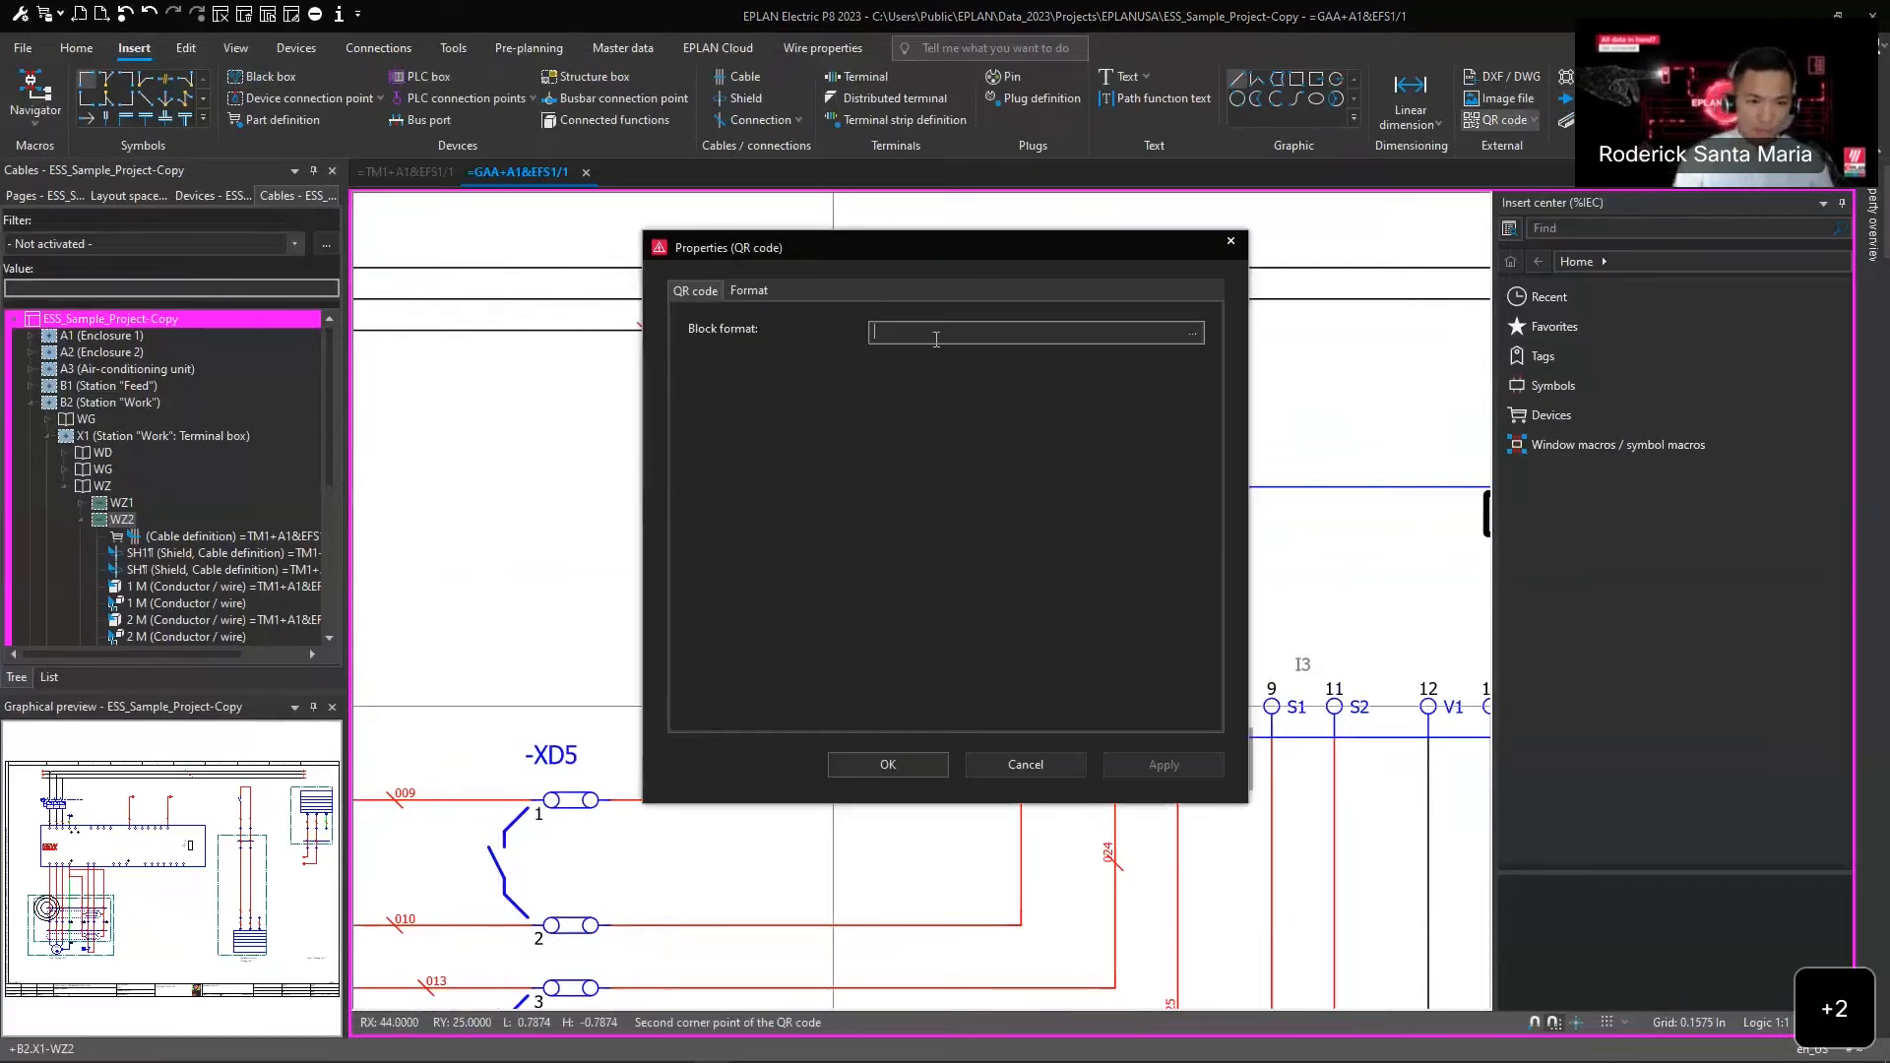
type("ww")
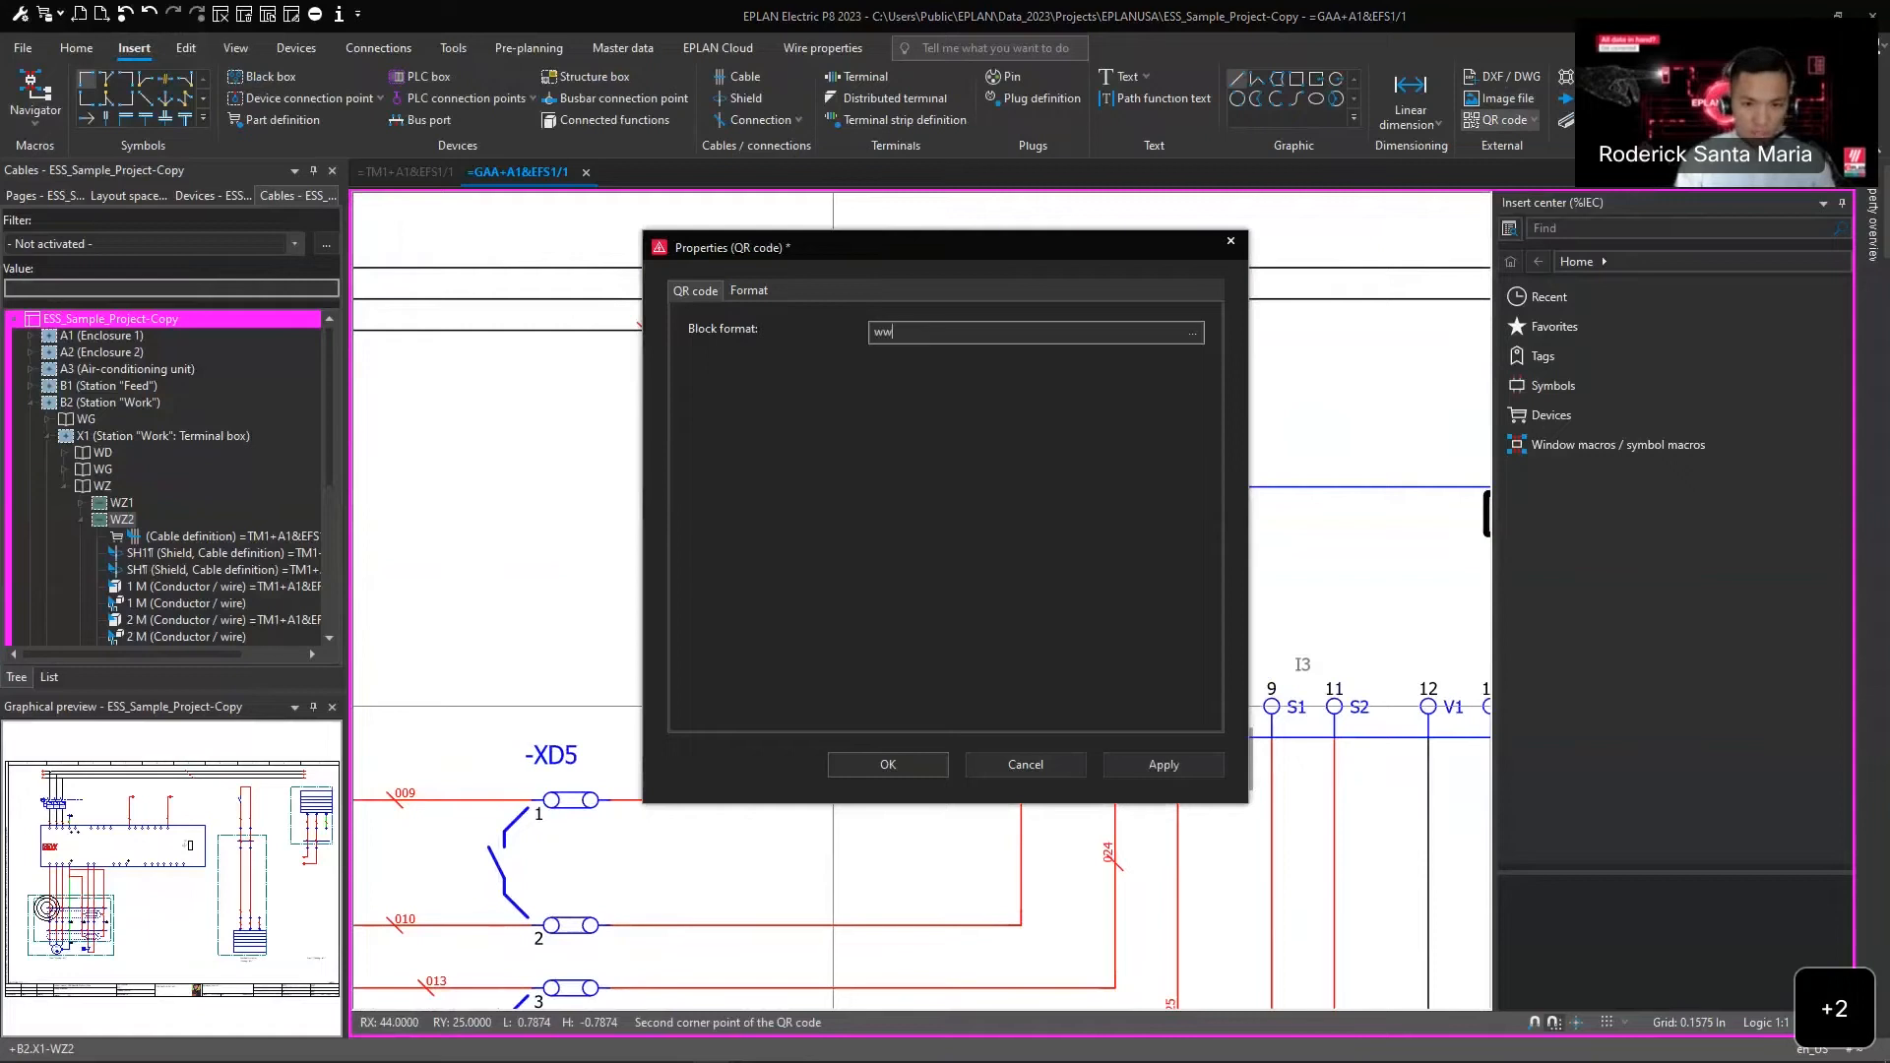
type("w.pho")
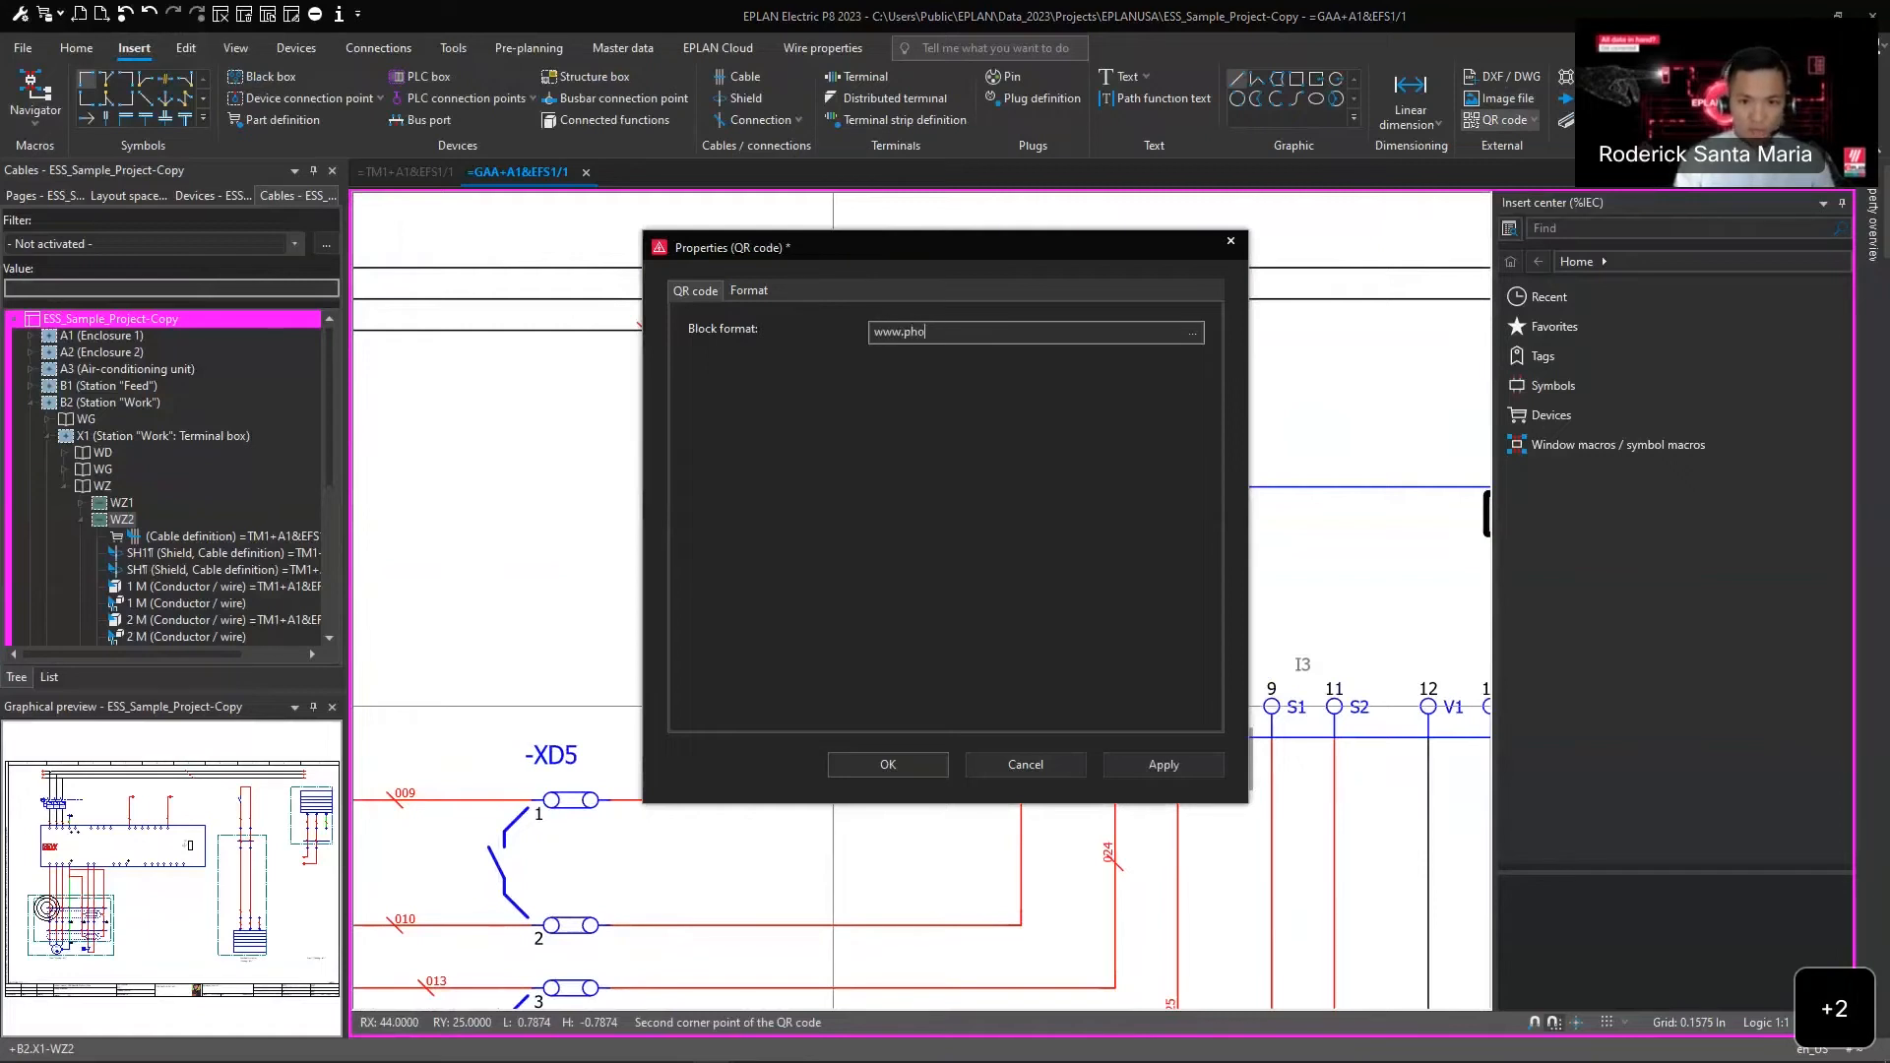
type("enixcontact.com")
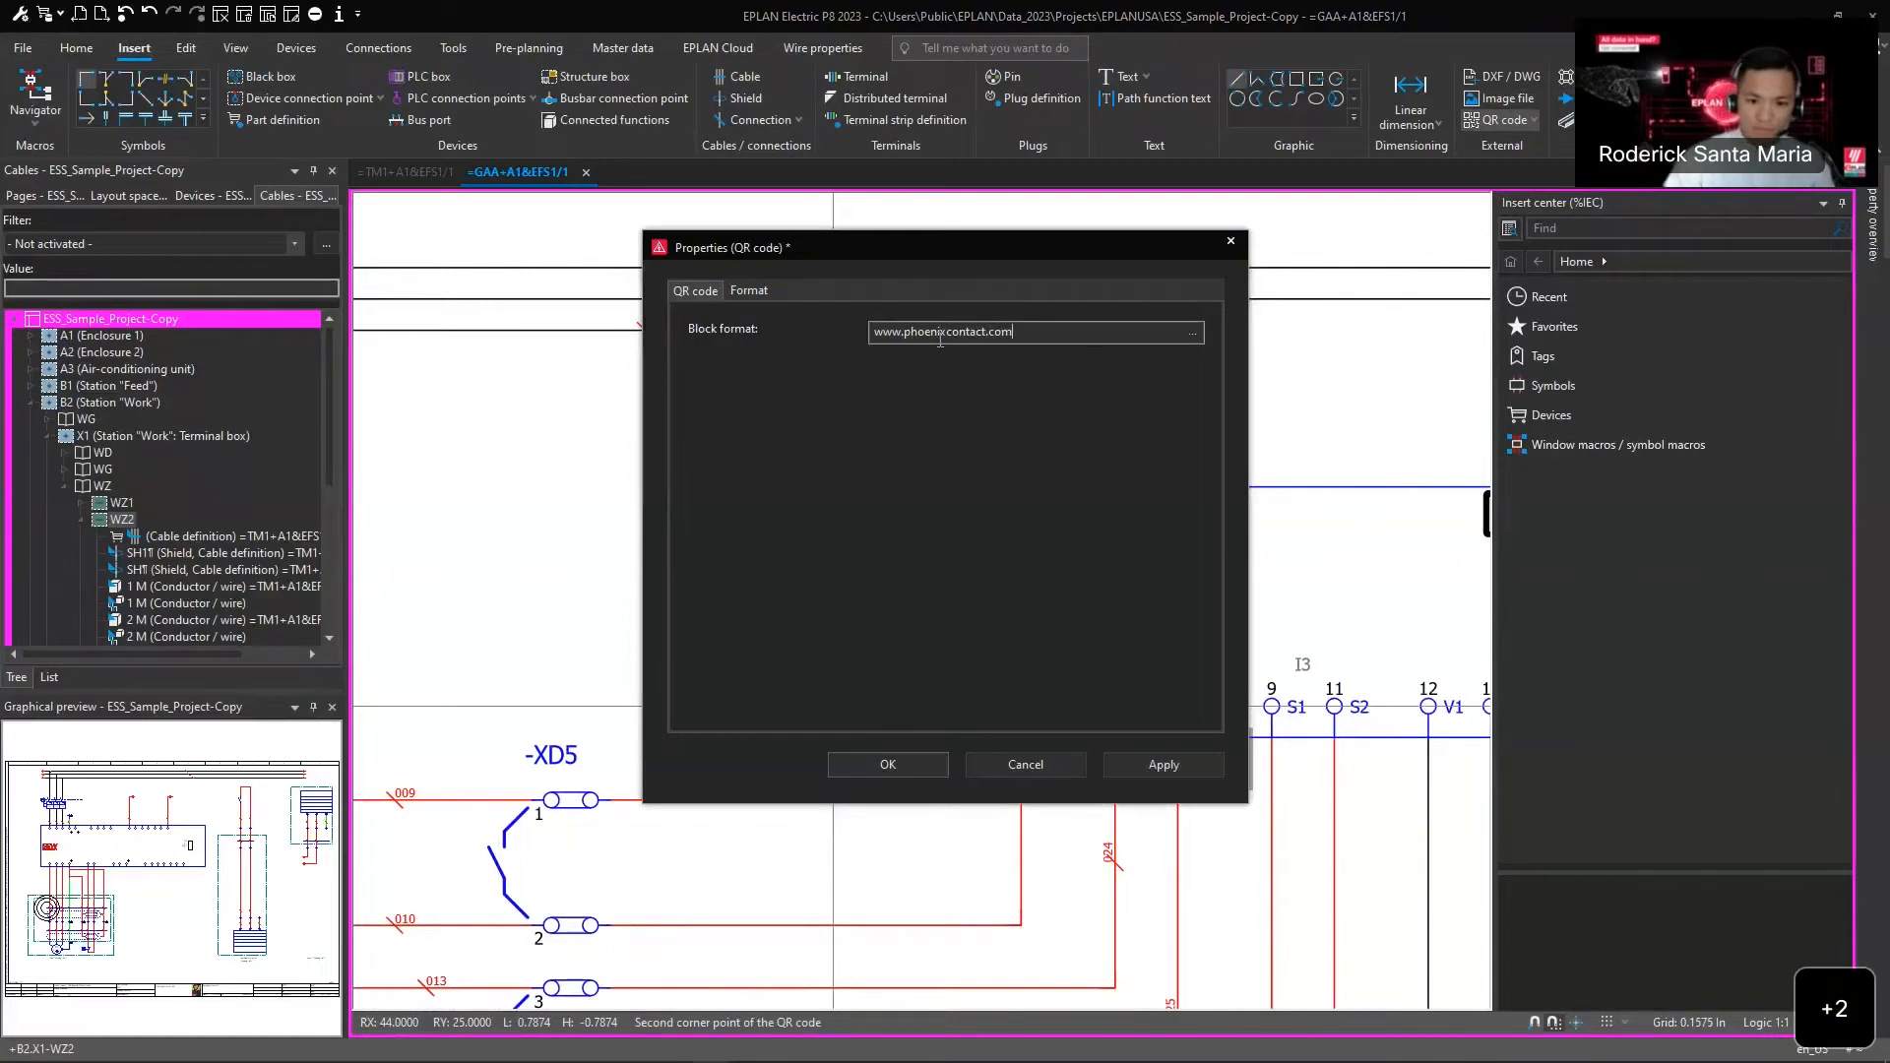
left_click(887, 764)
- Insert a placeholder object for the selected QR code, positioned beside the code's upper-left corner
scroll(823, 614, "up", 2)
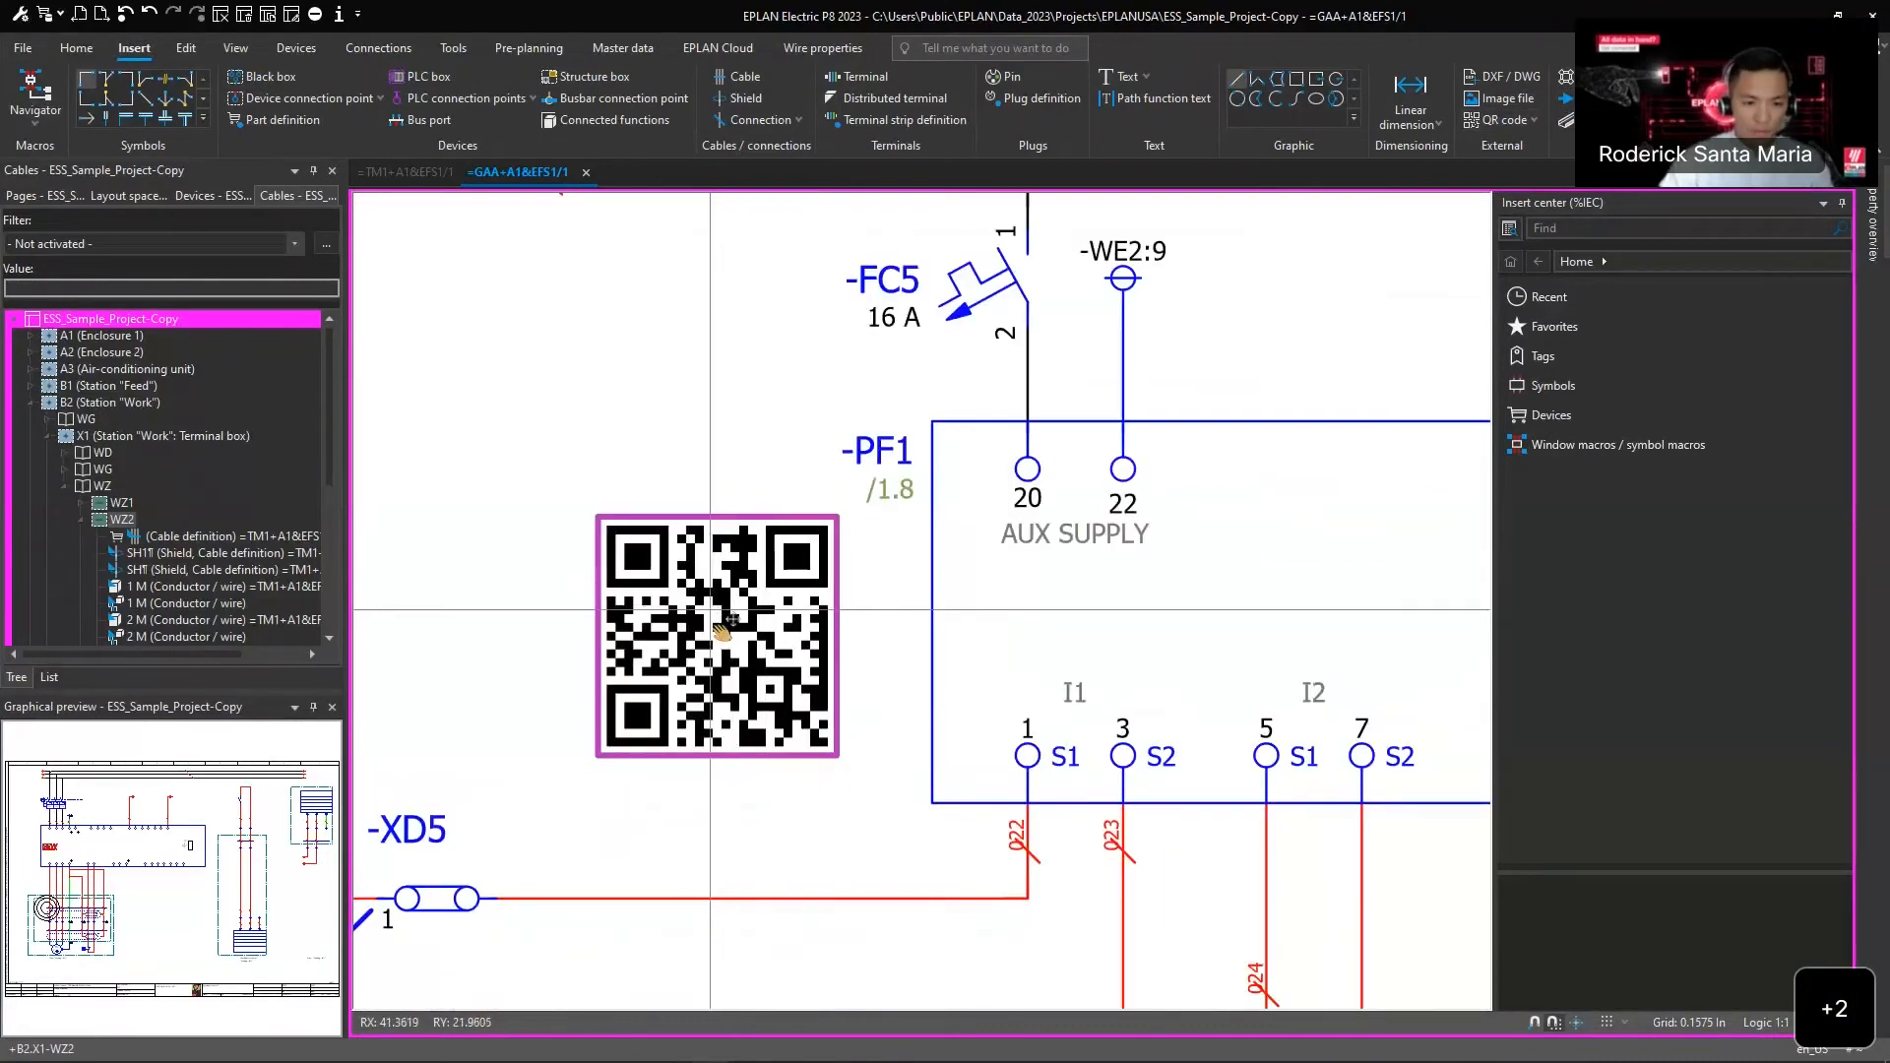
middle_click_drag(711, 610, 788, 666)
left_click(797, 666)
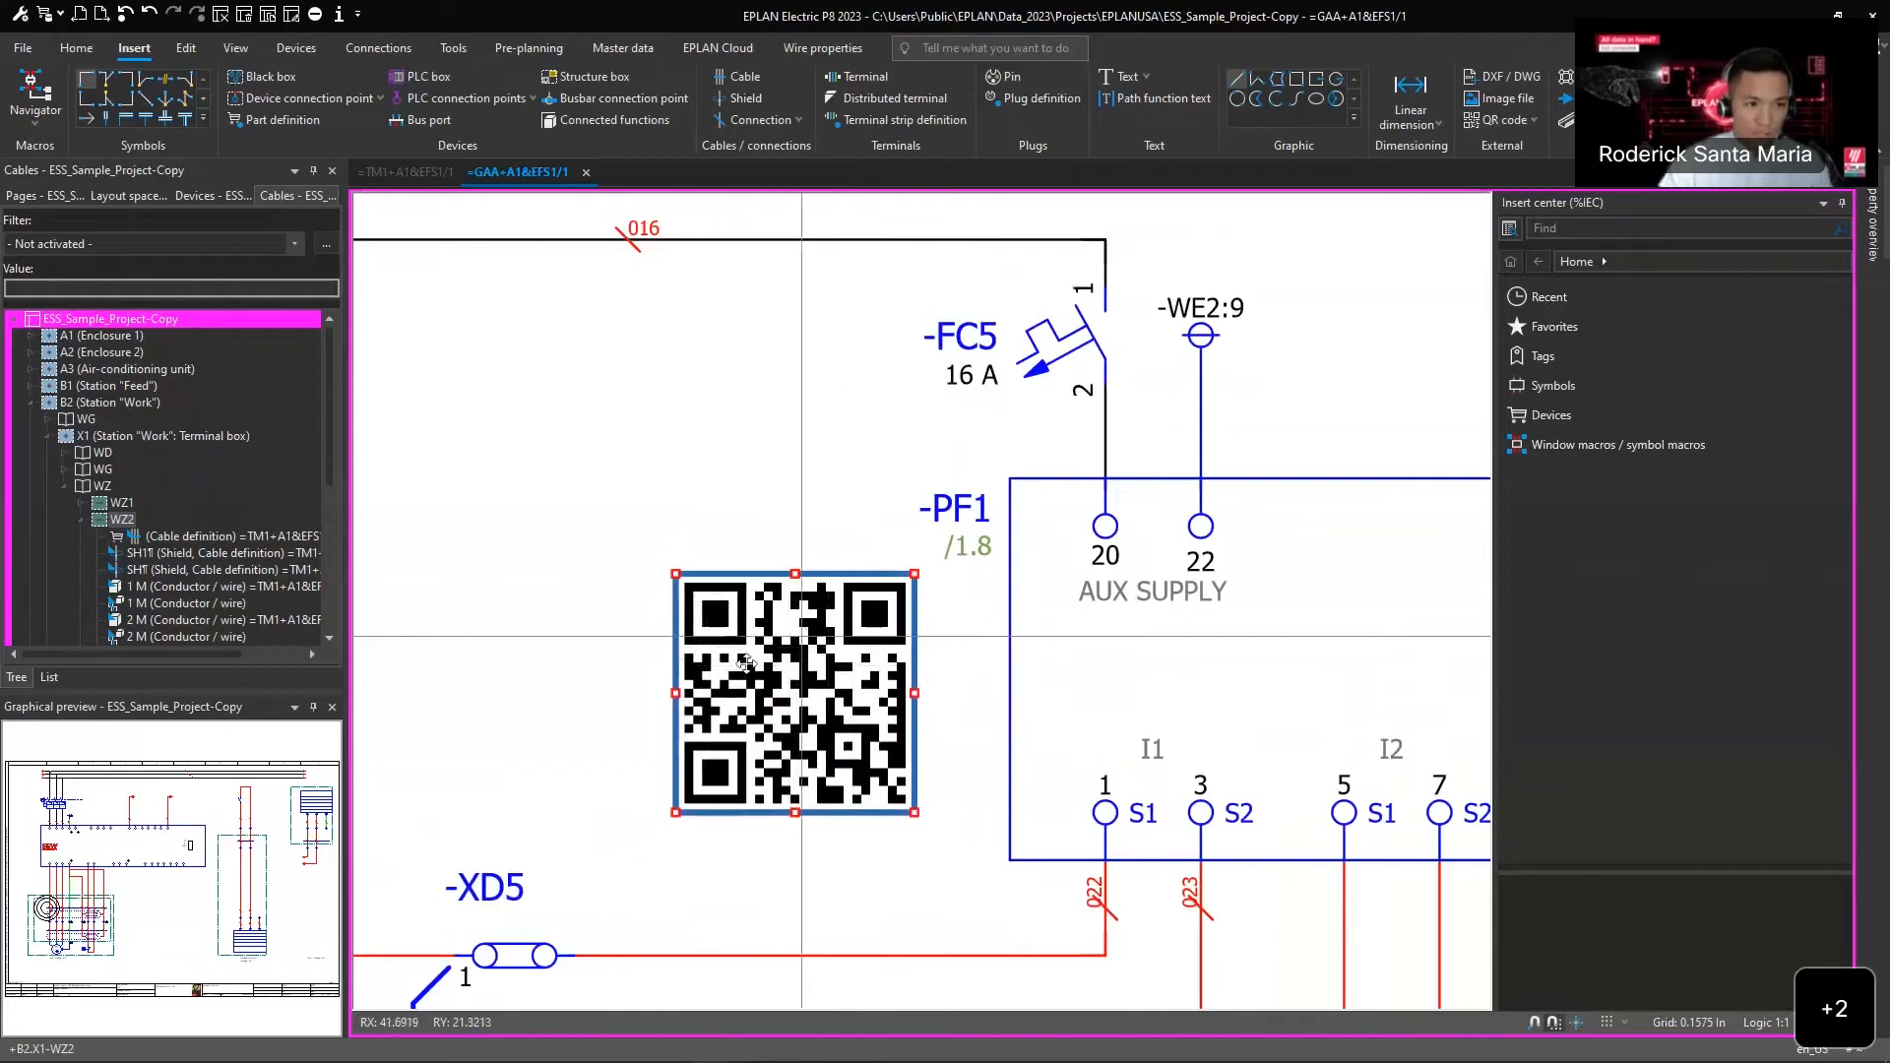
left_click(50, 126)
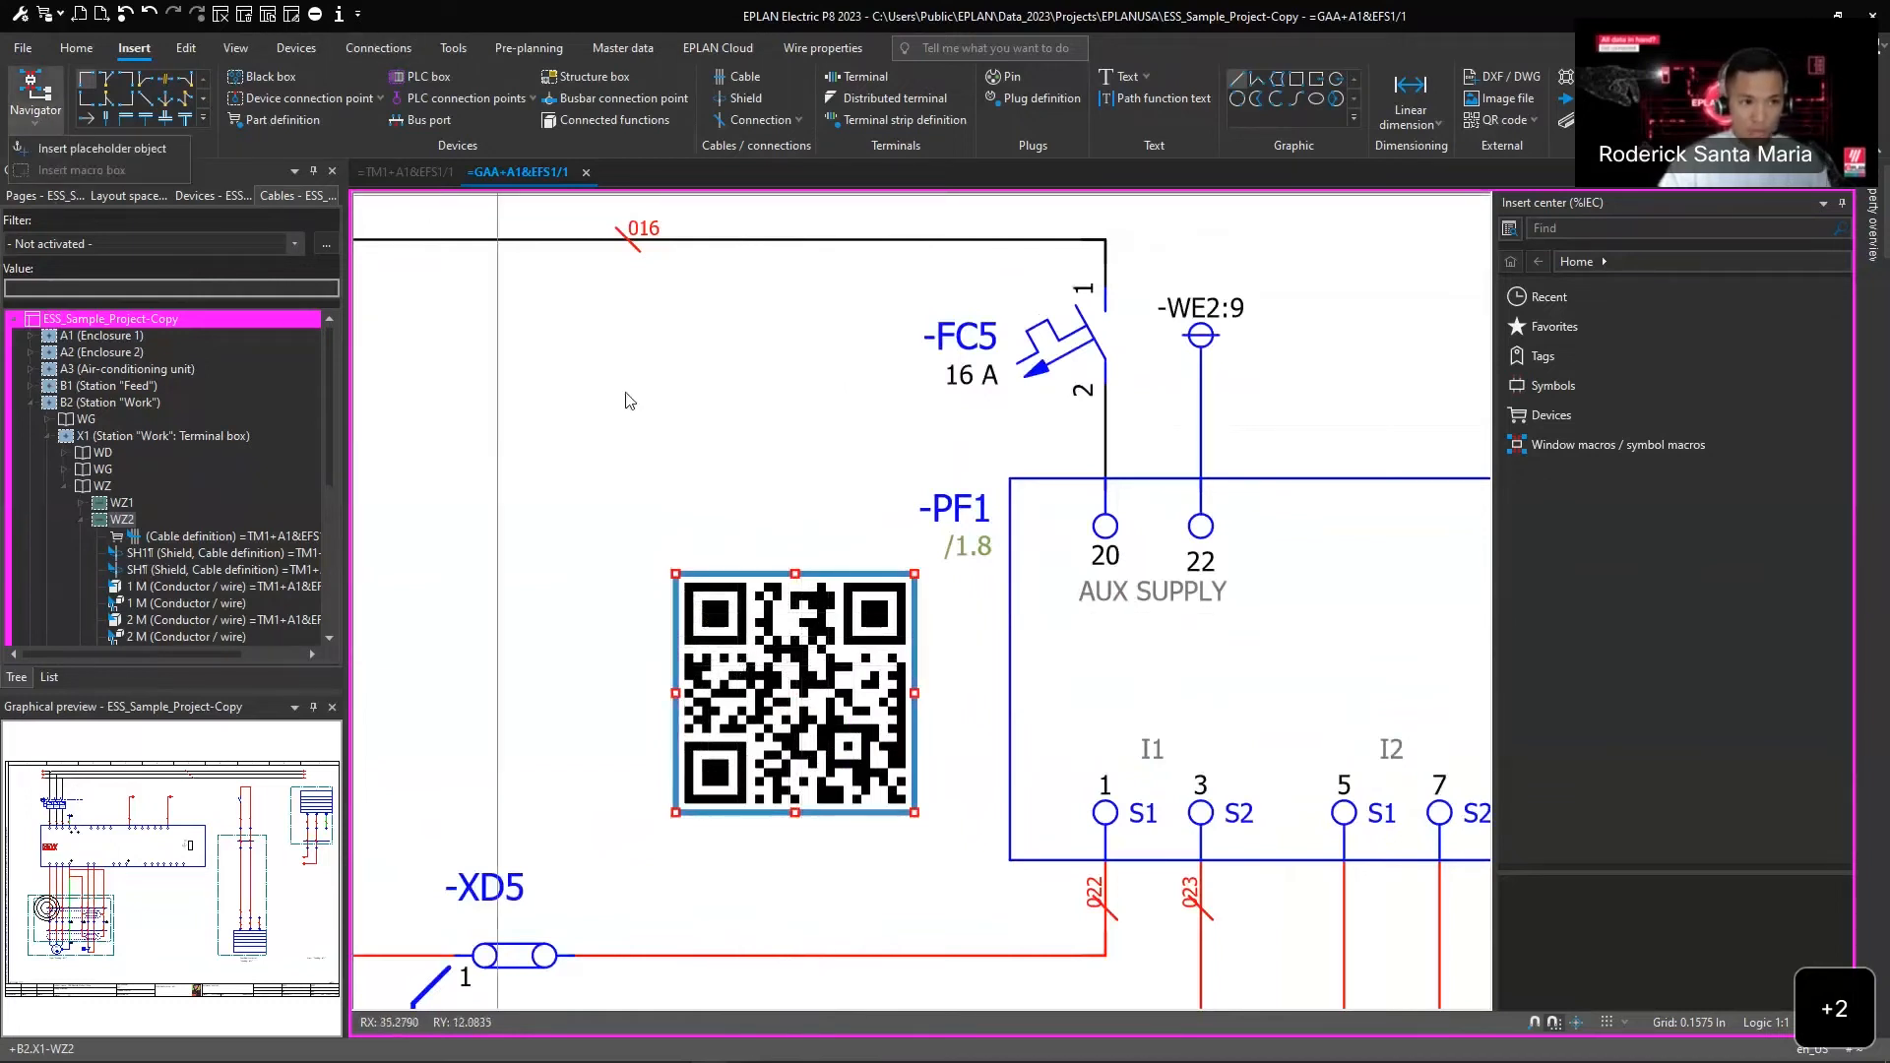
left_click(532, 368)
left_click(45, 127)
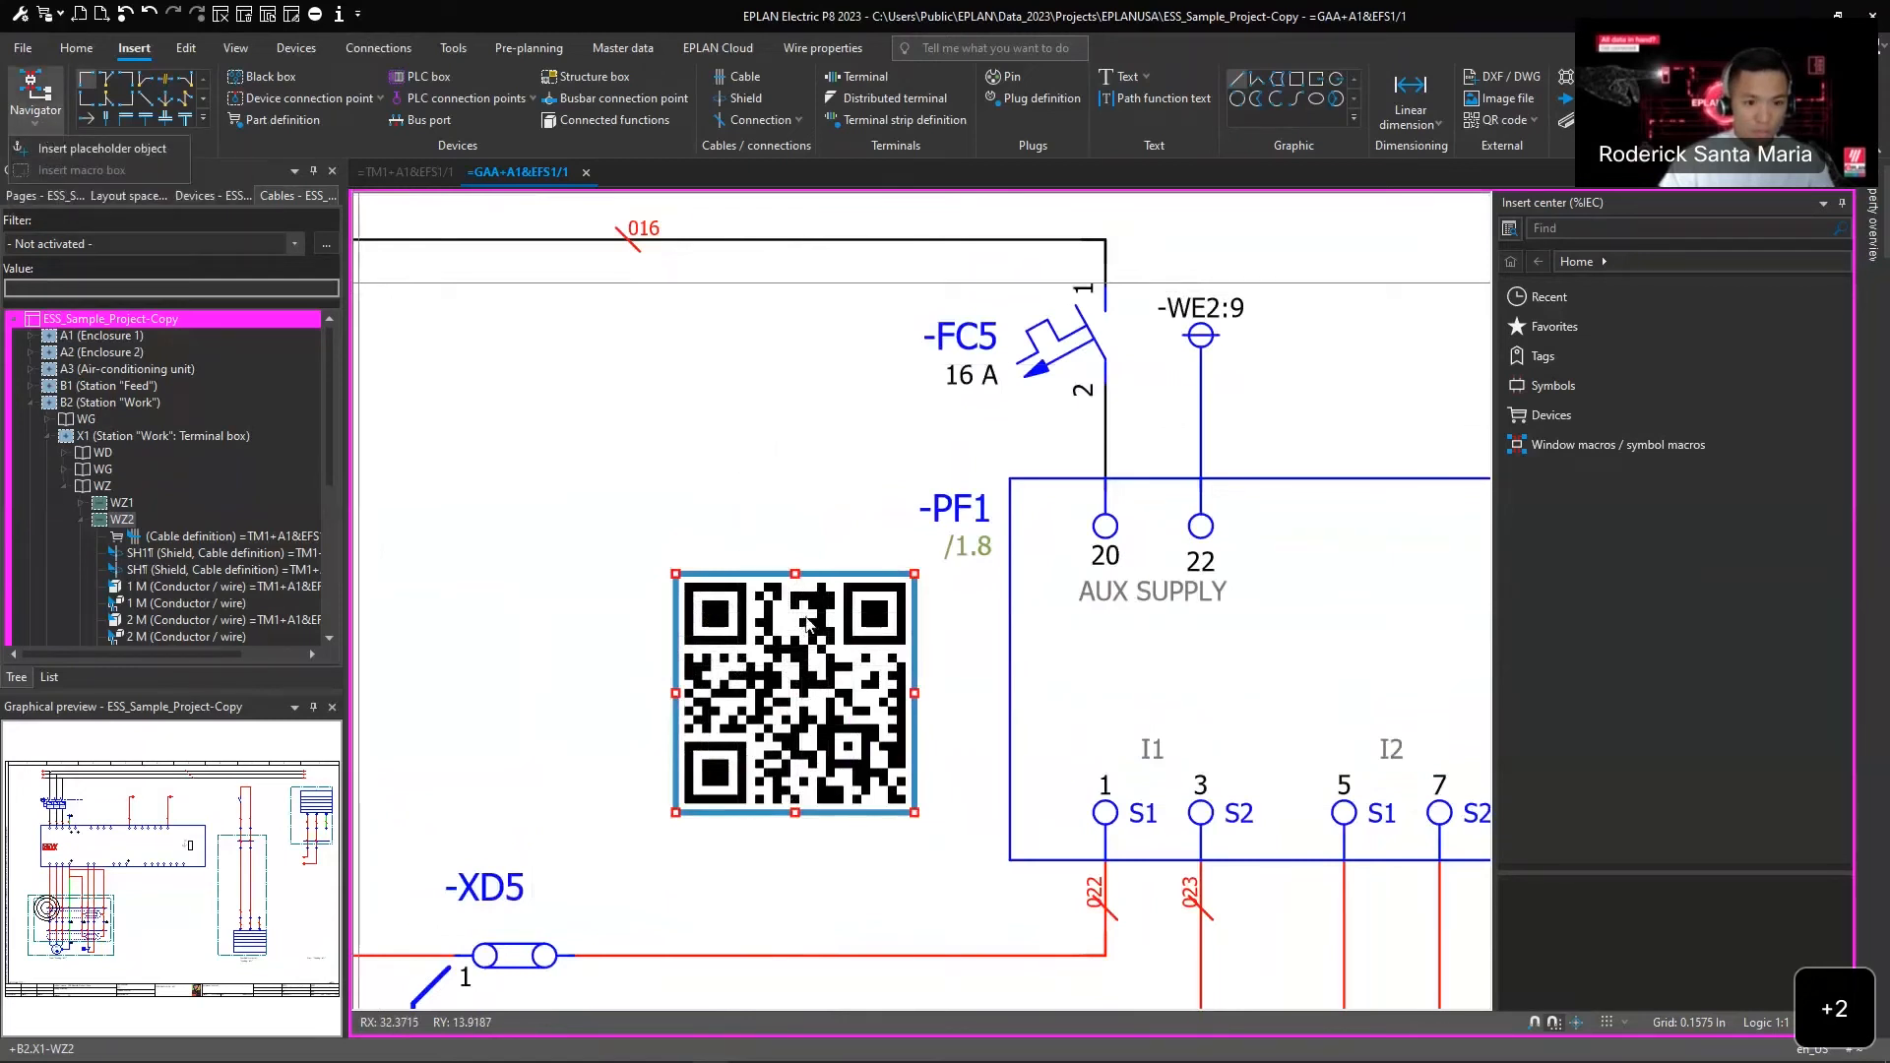
left_click(115, 149)
left_click(641, 582)
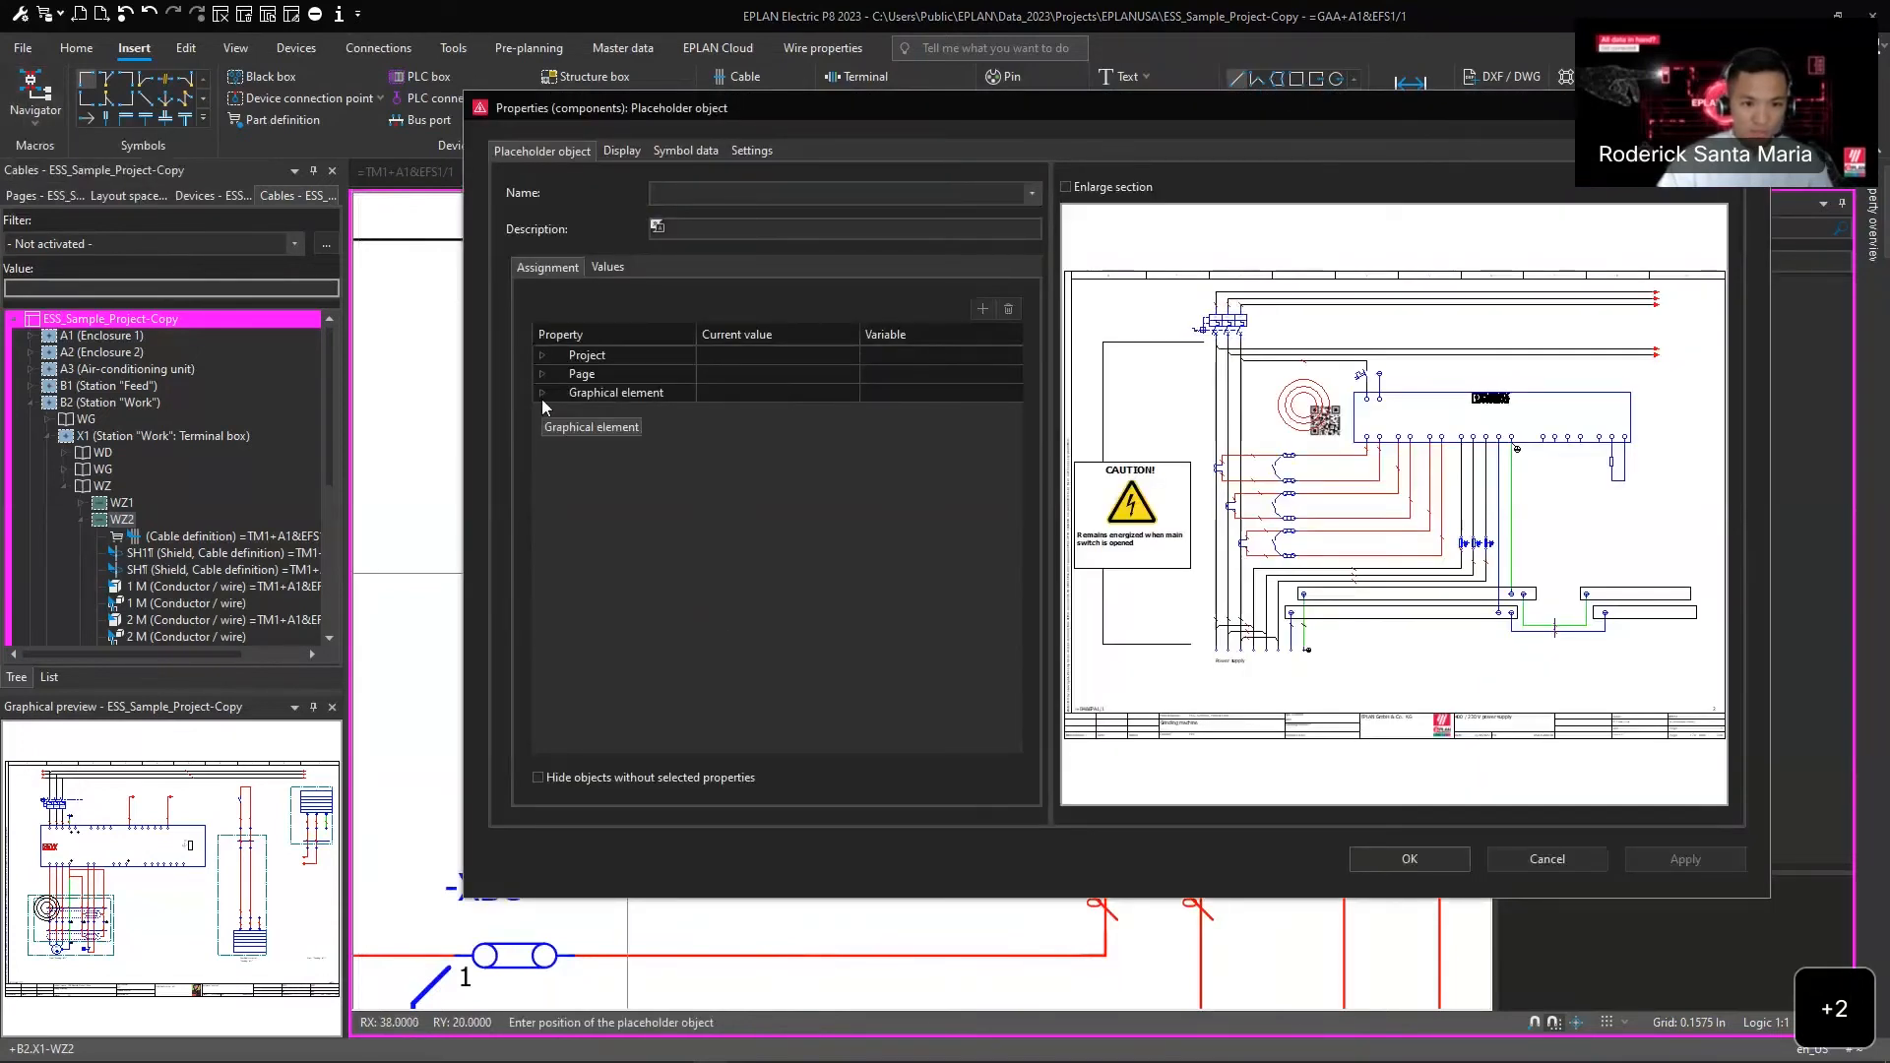
- Name the placeholder object Select URL and add the property Block property: Format <19620> to its QR code element
left_click(542, 397)
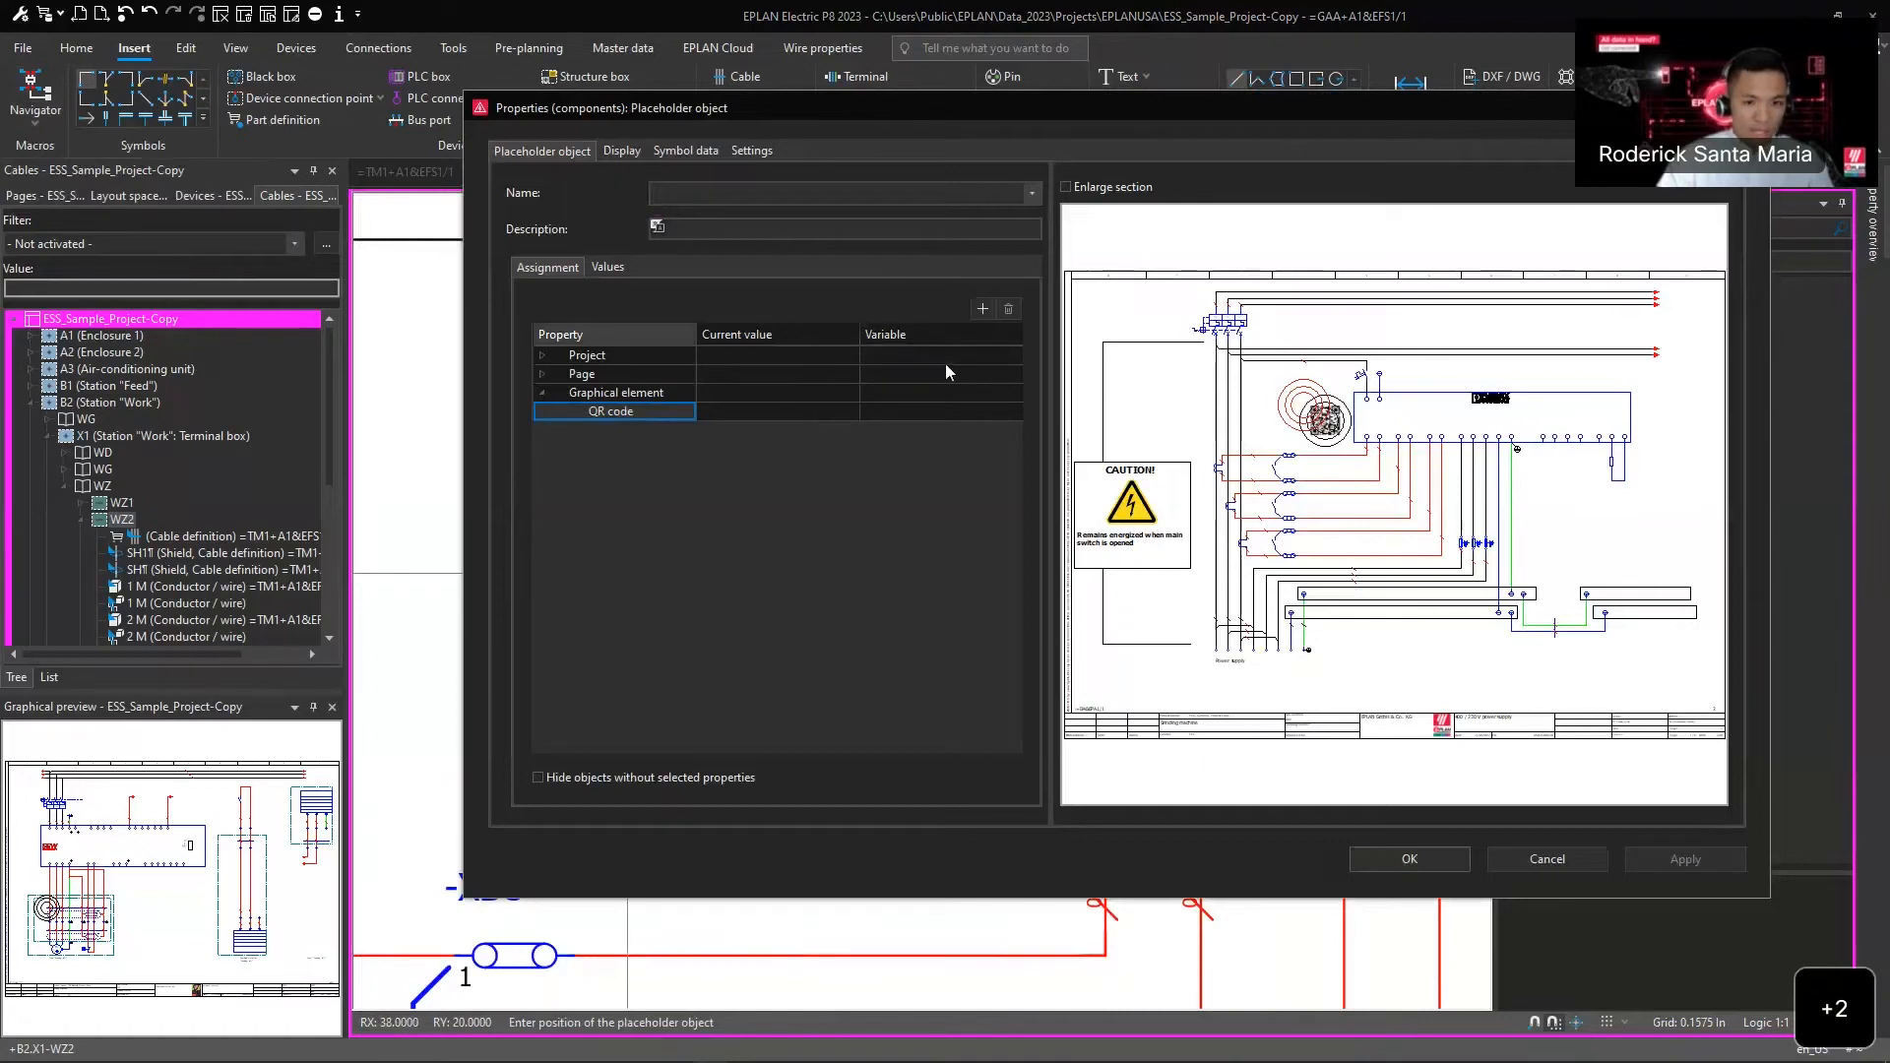
left_click(864, 196)
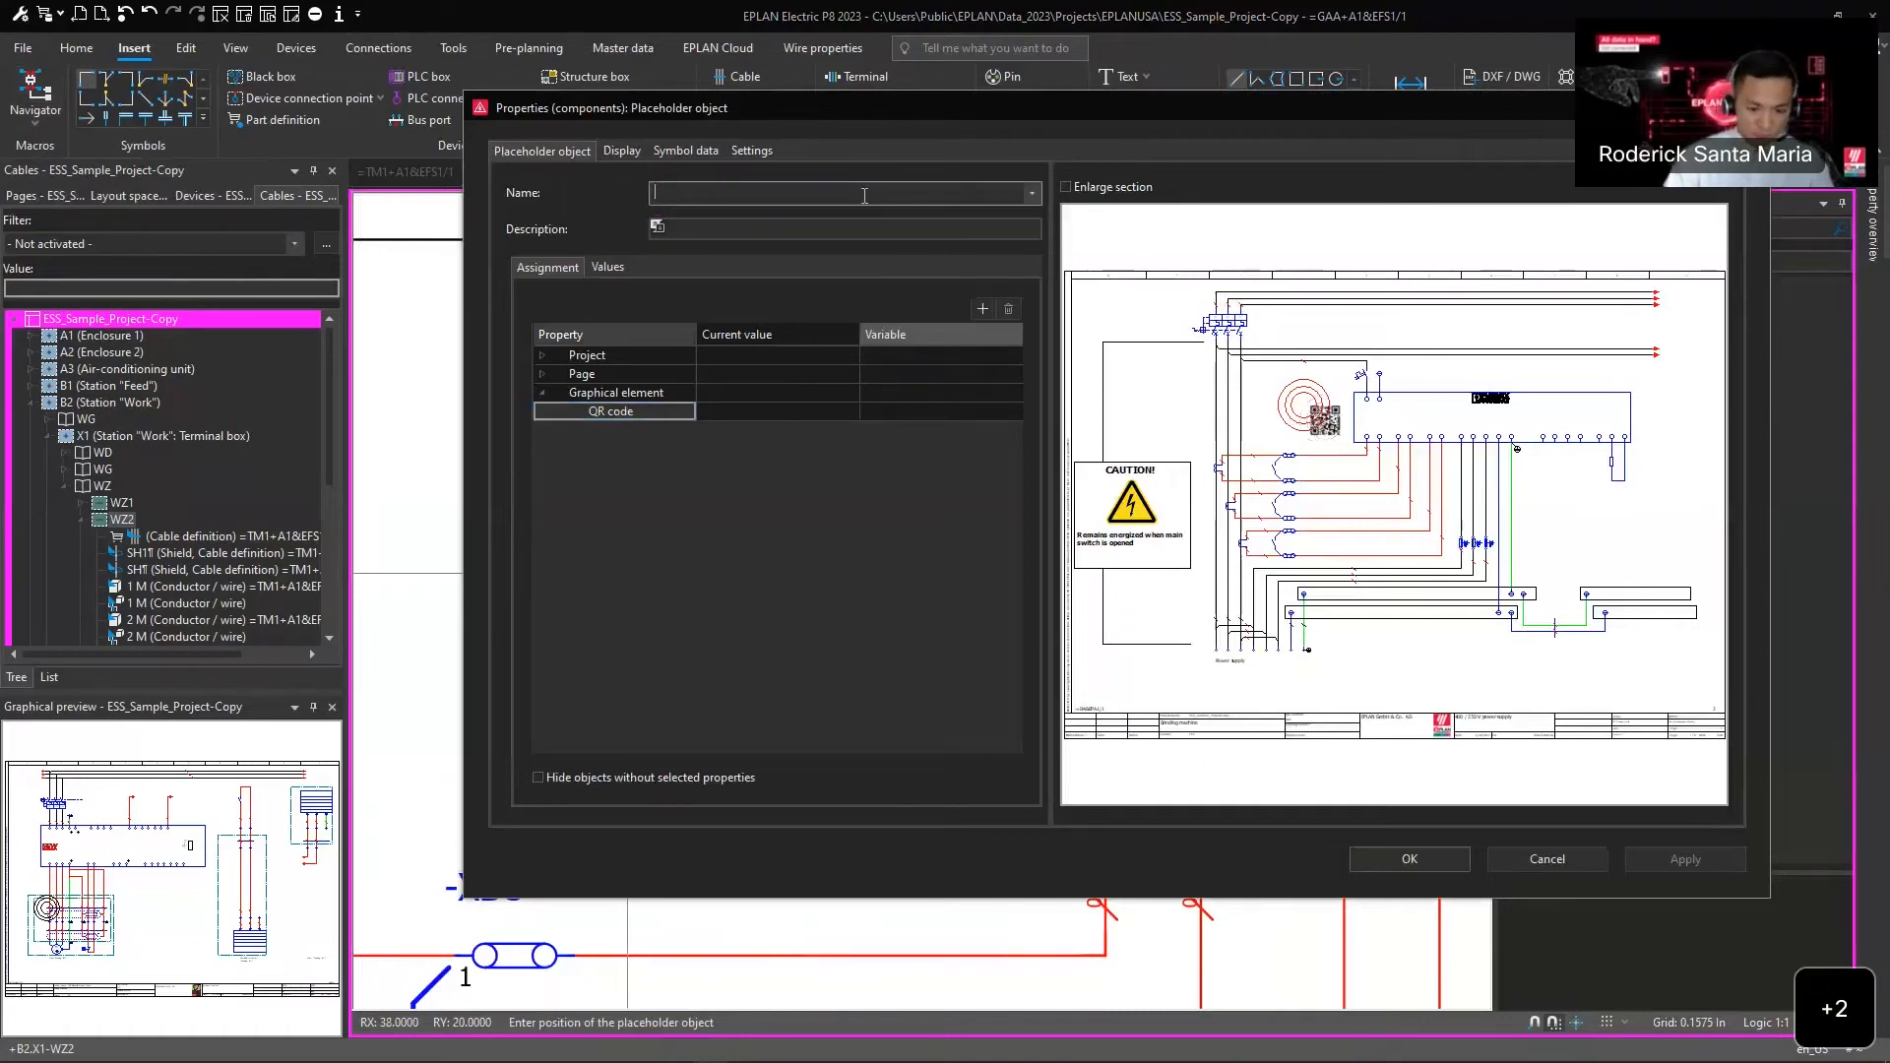
type("Select URL")
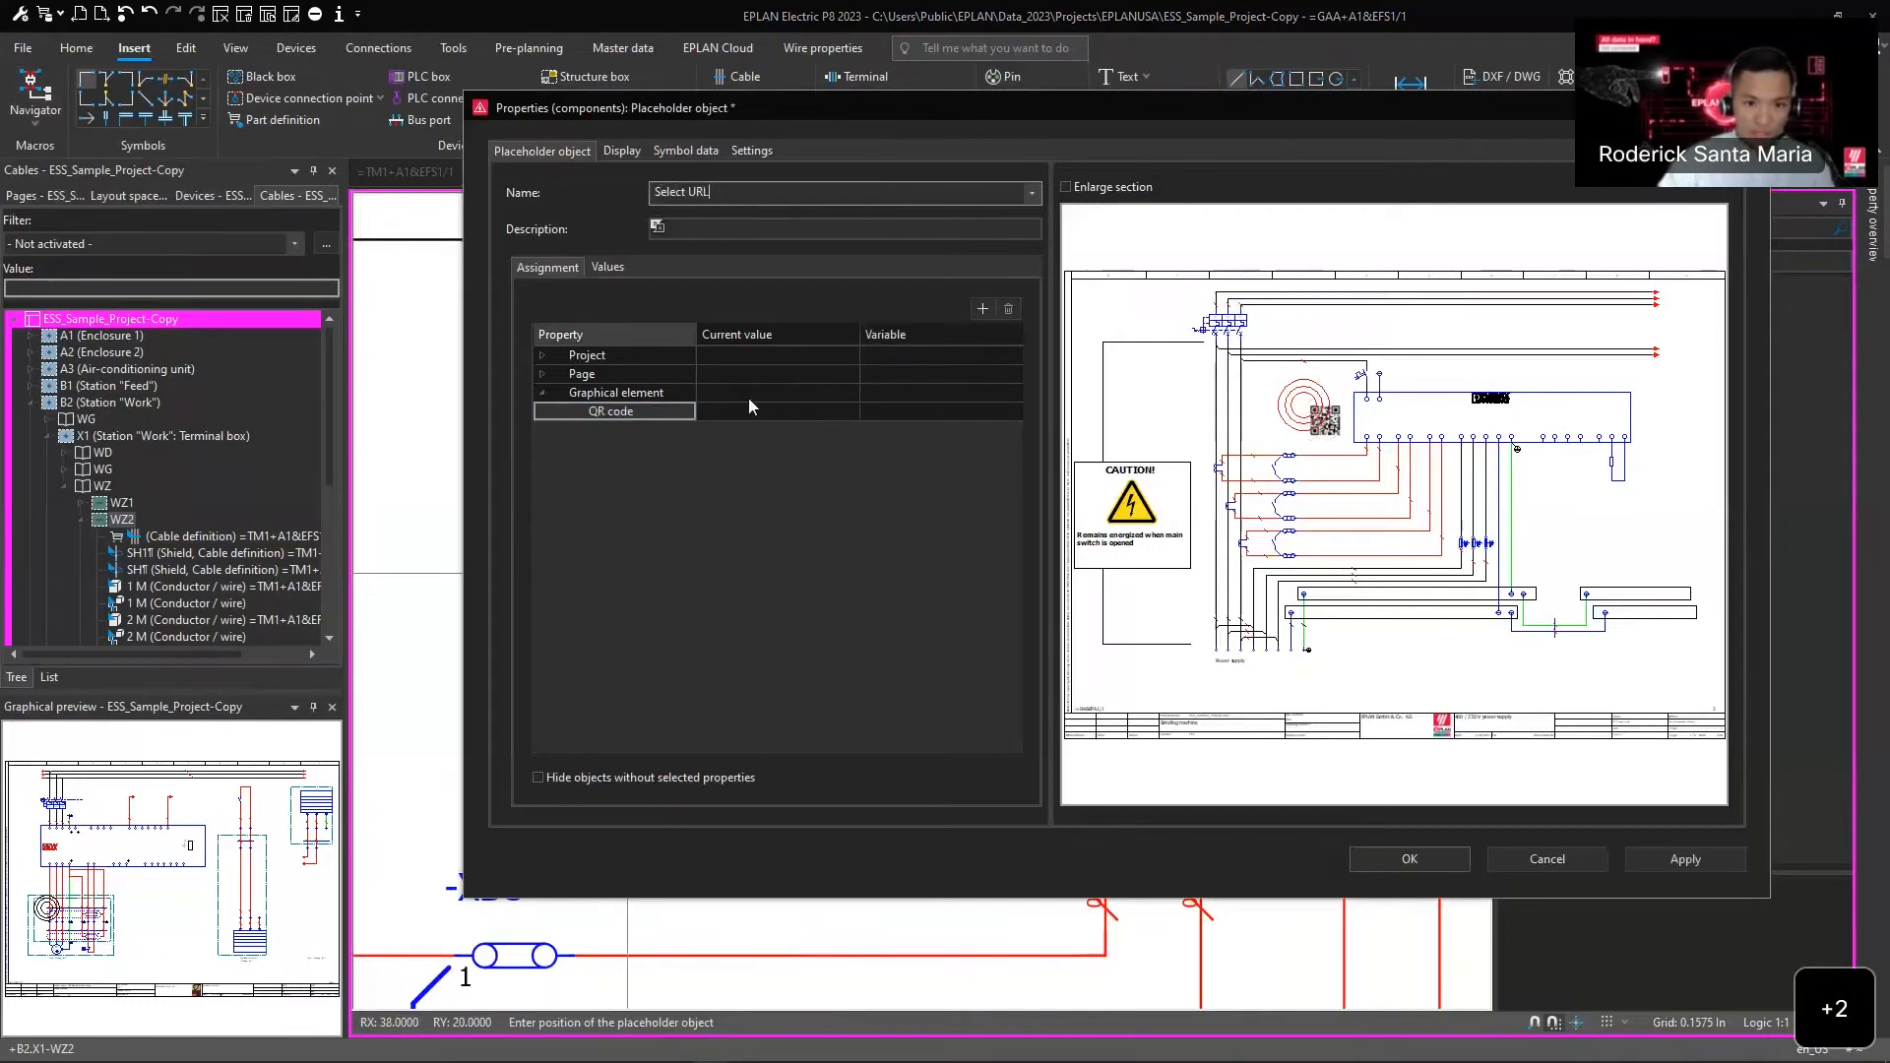
left_click(982, 308)
left_click(1004, 336)
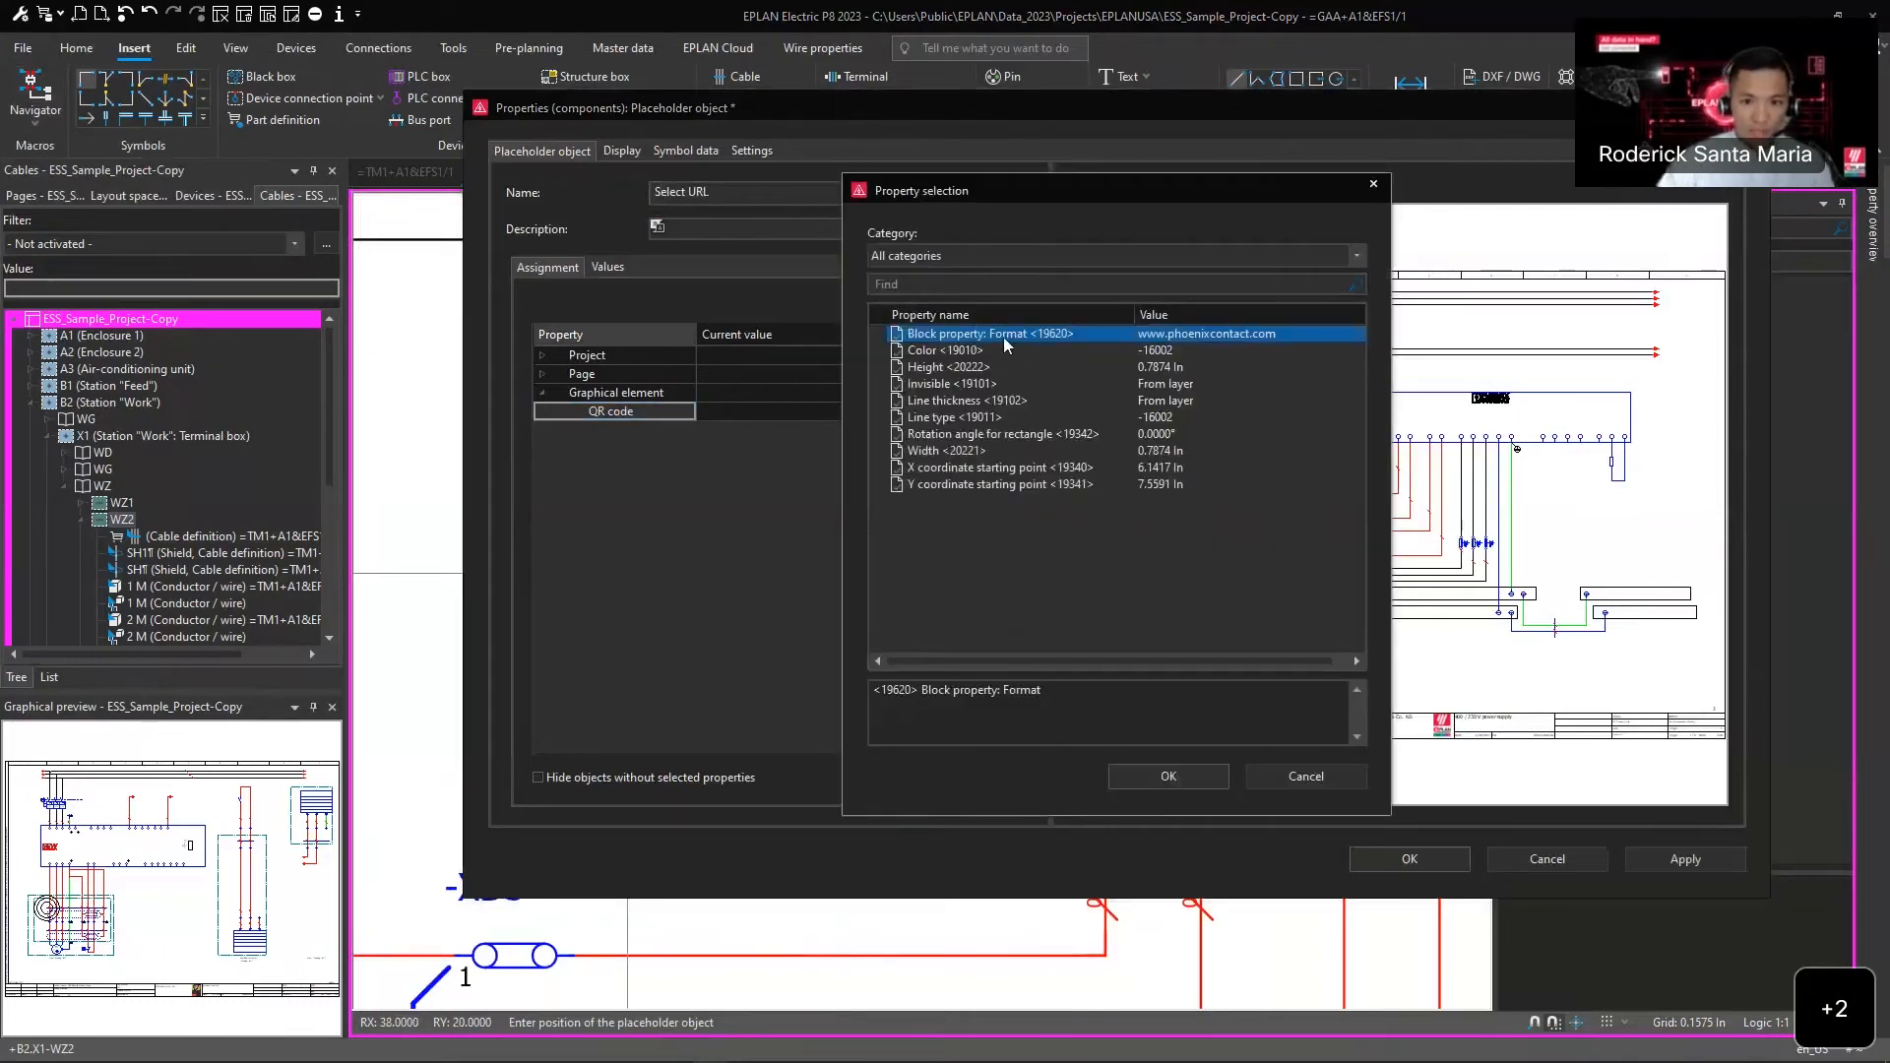
left_click(1167, 777)
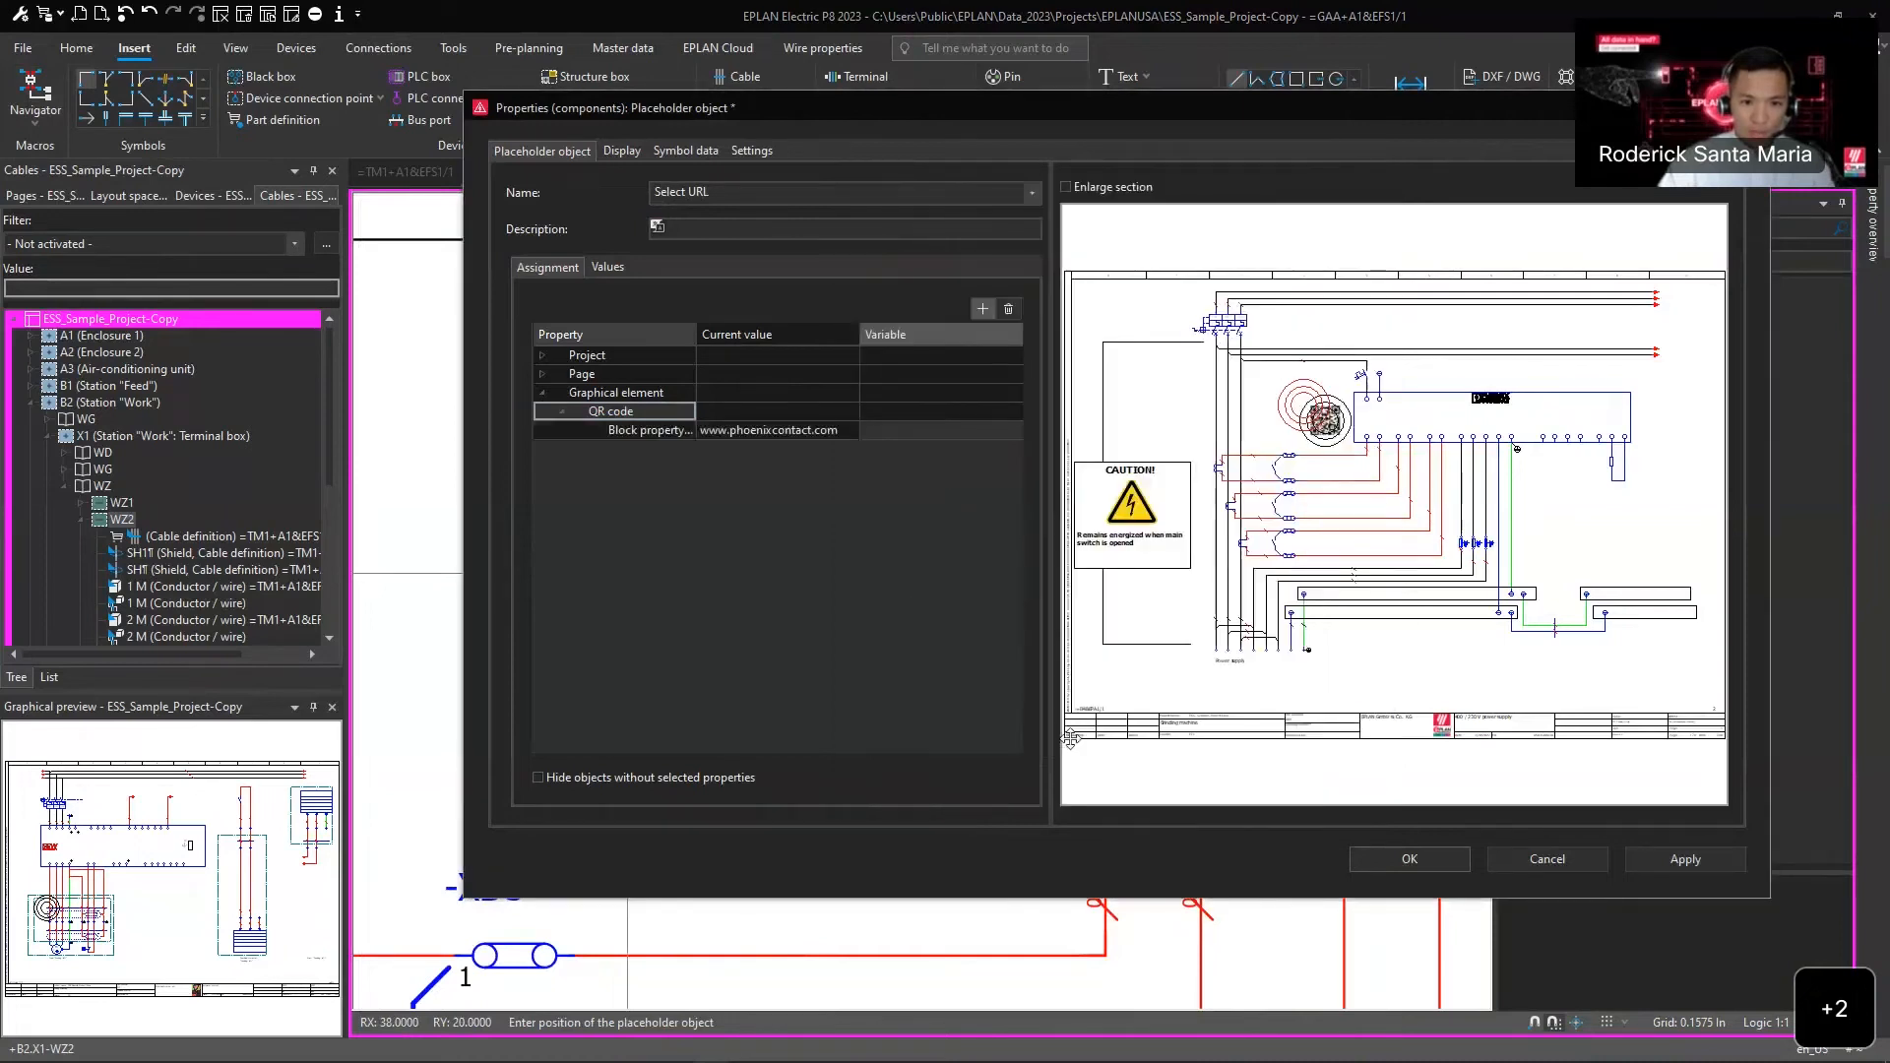
- Assign the variable <URL> to the QR code's block format property
left_click(895, 430)
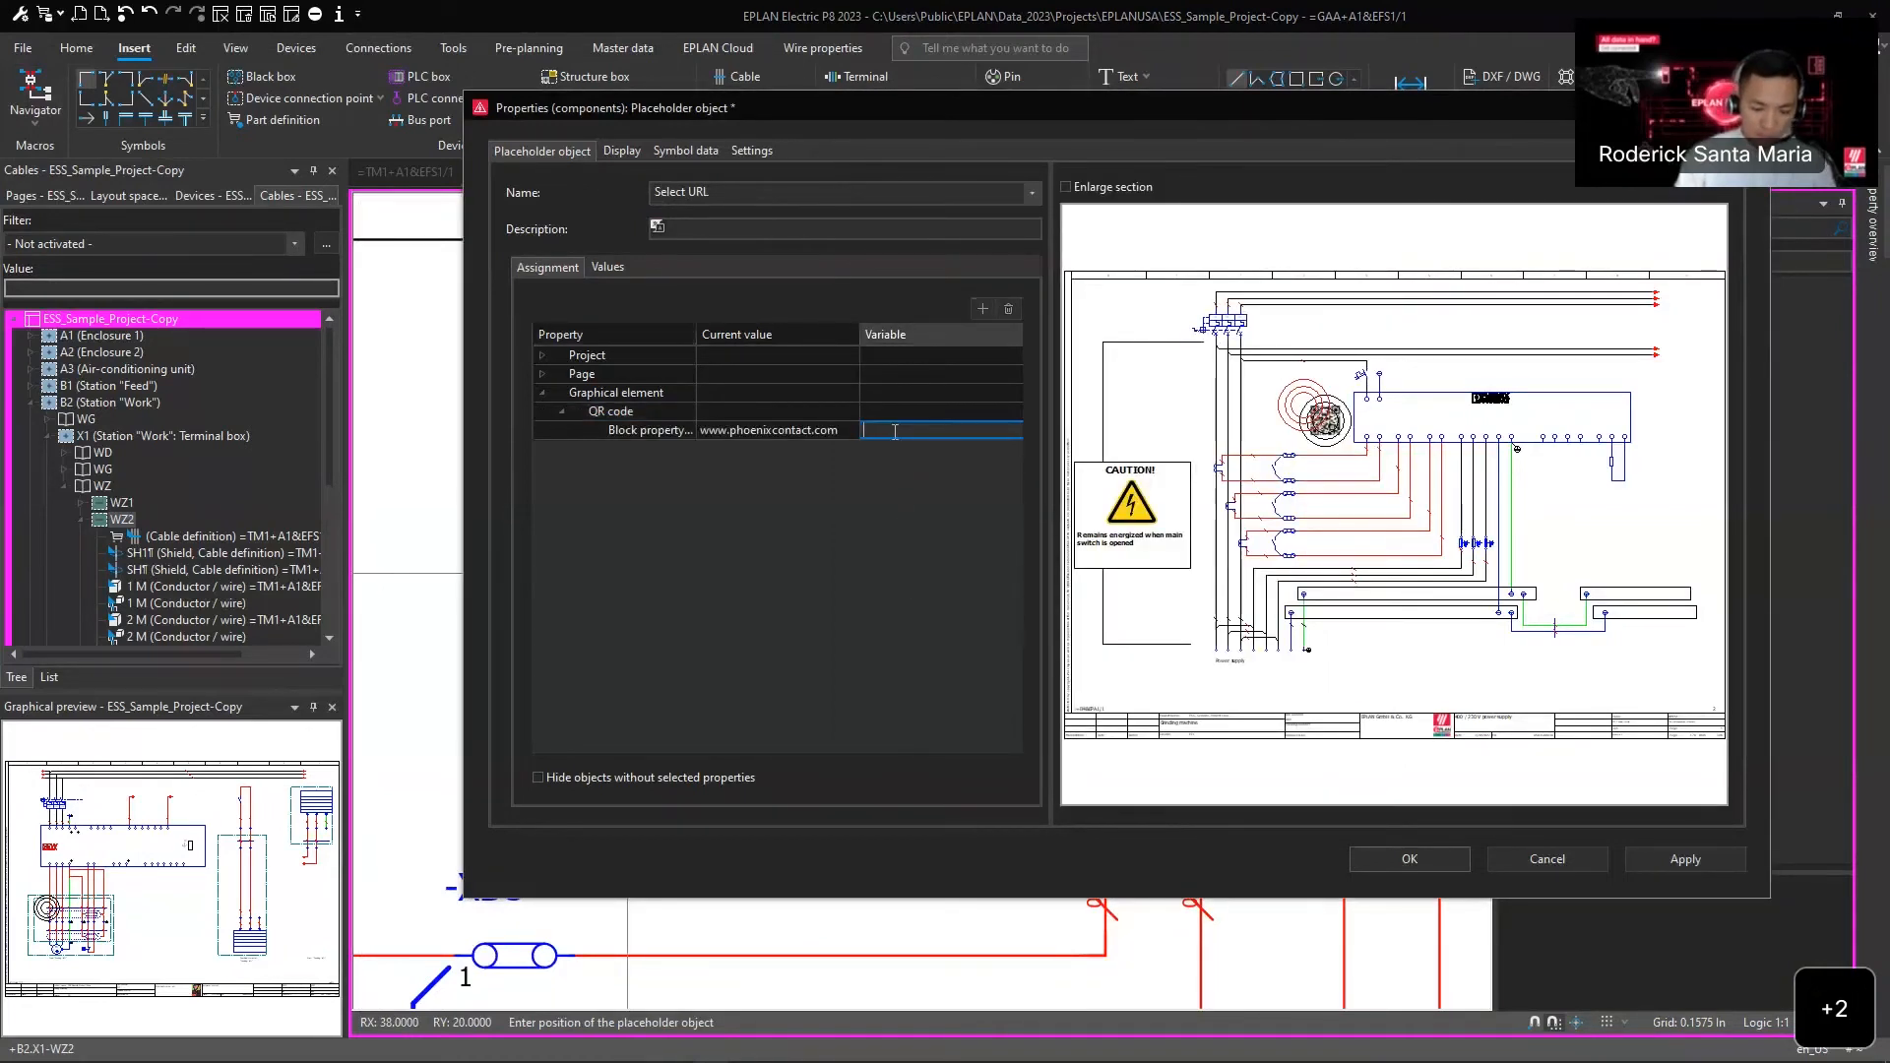
type("<URL>")
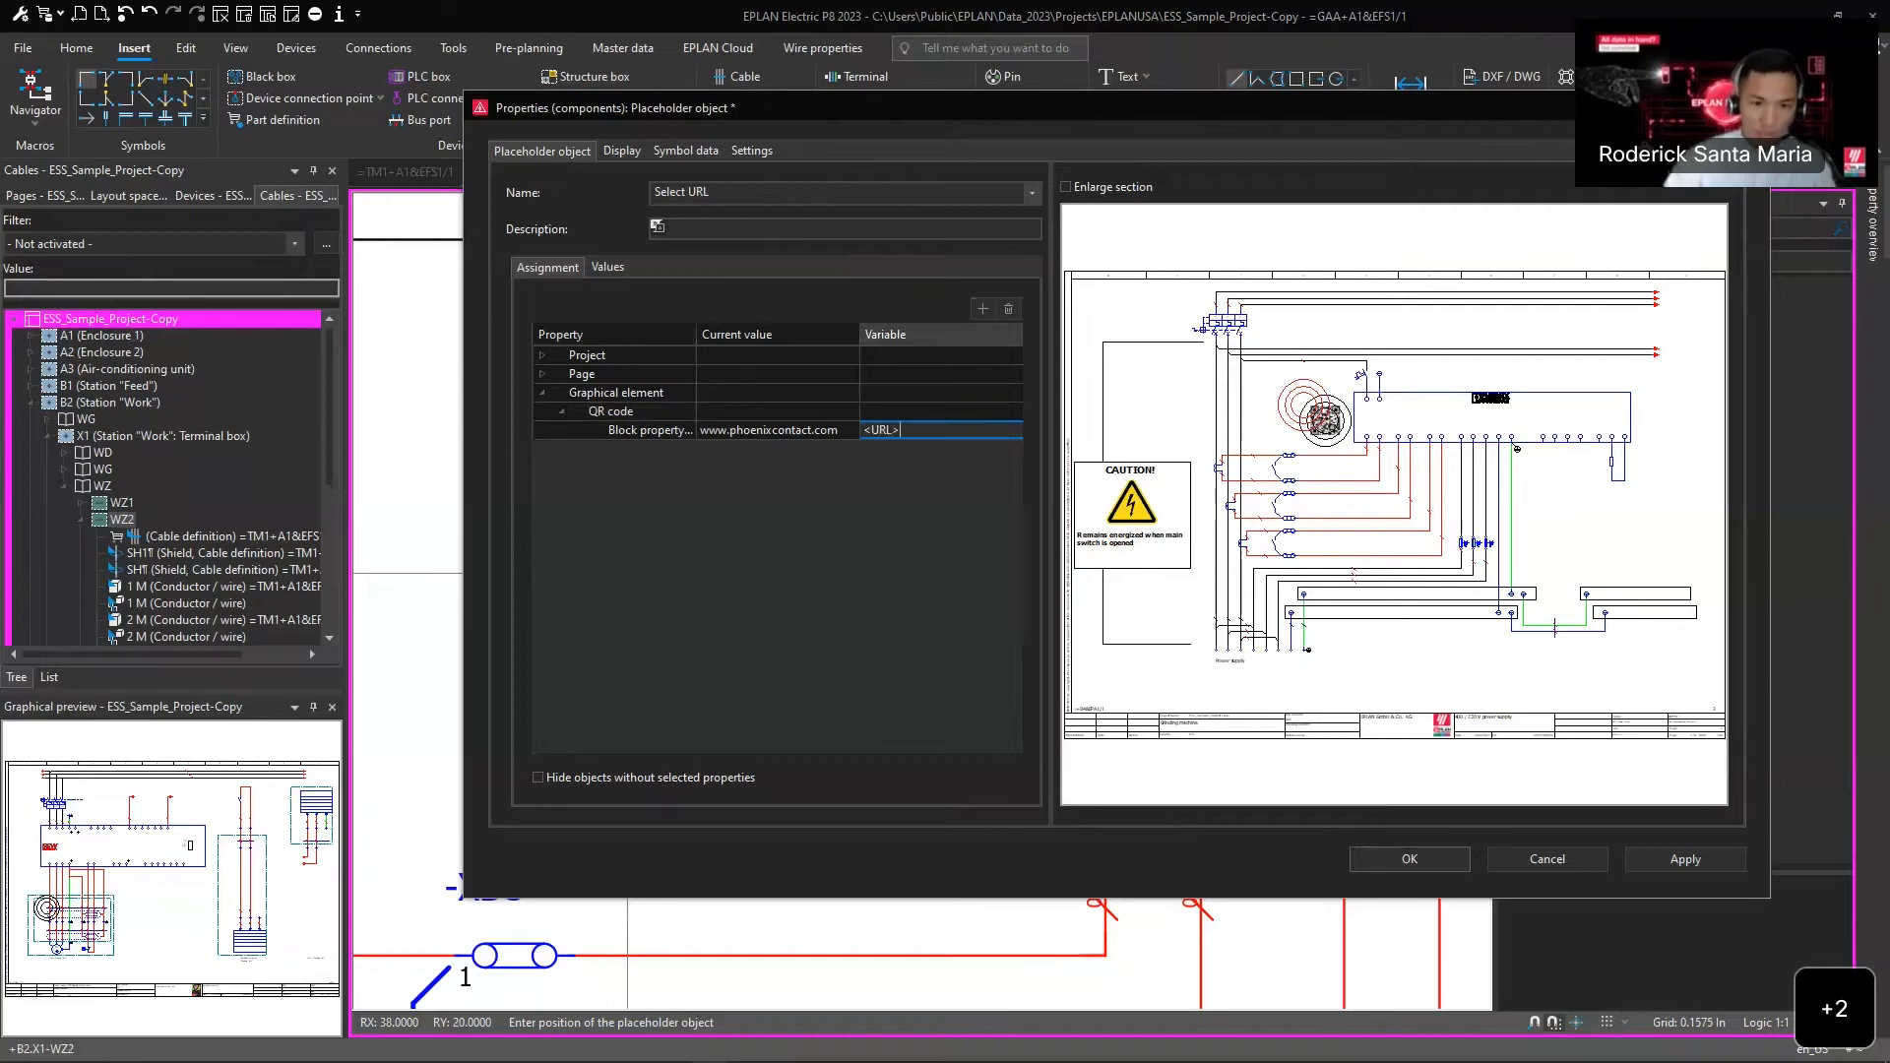
left_click(709, 553)
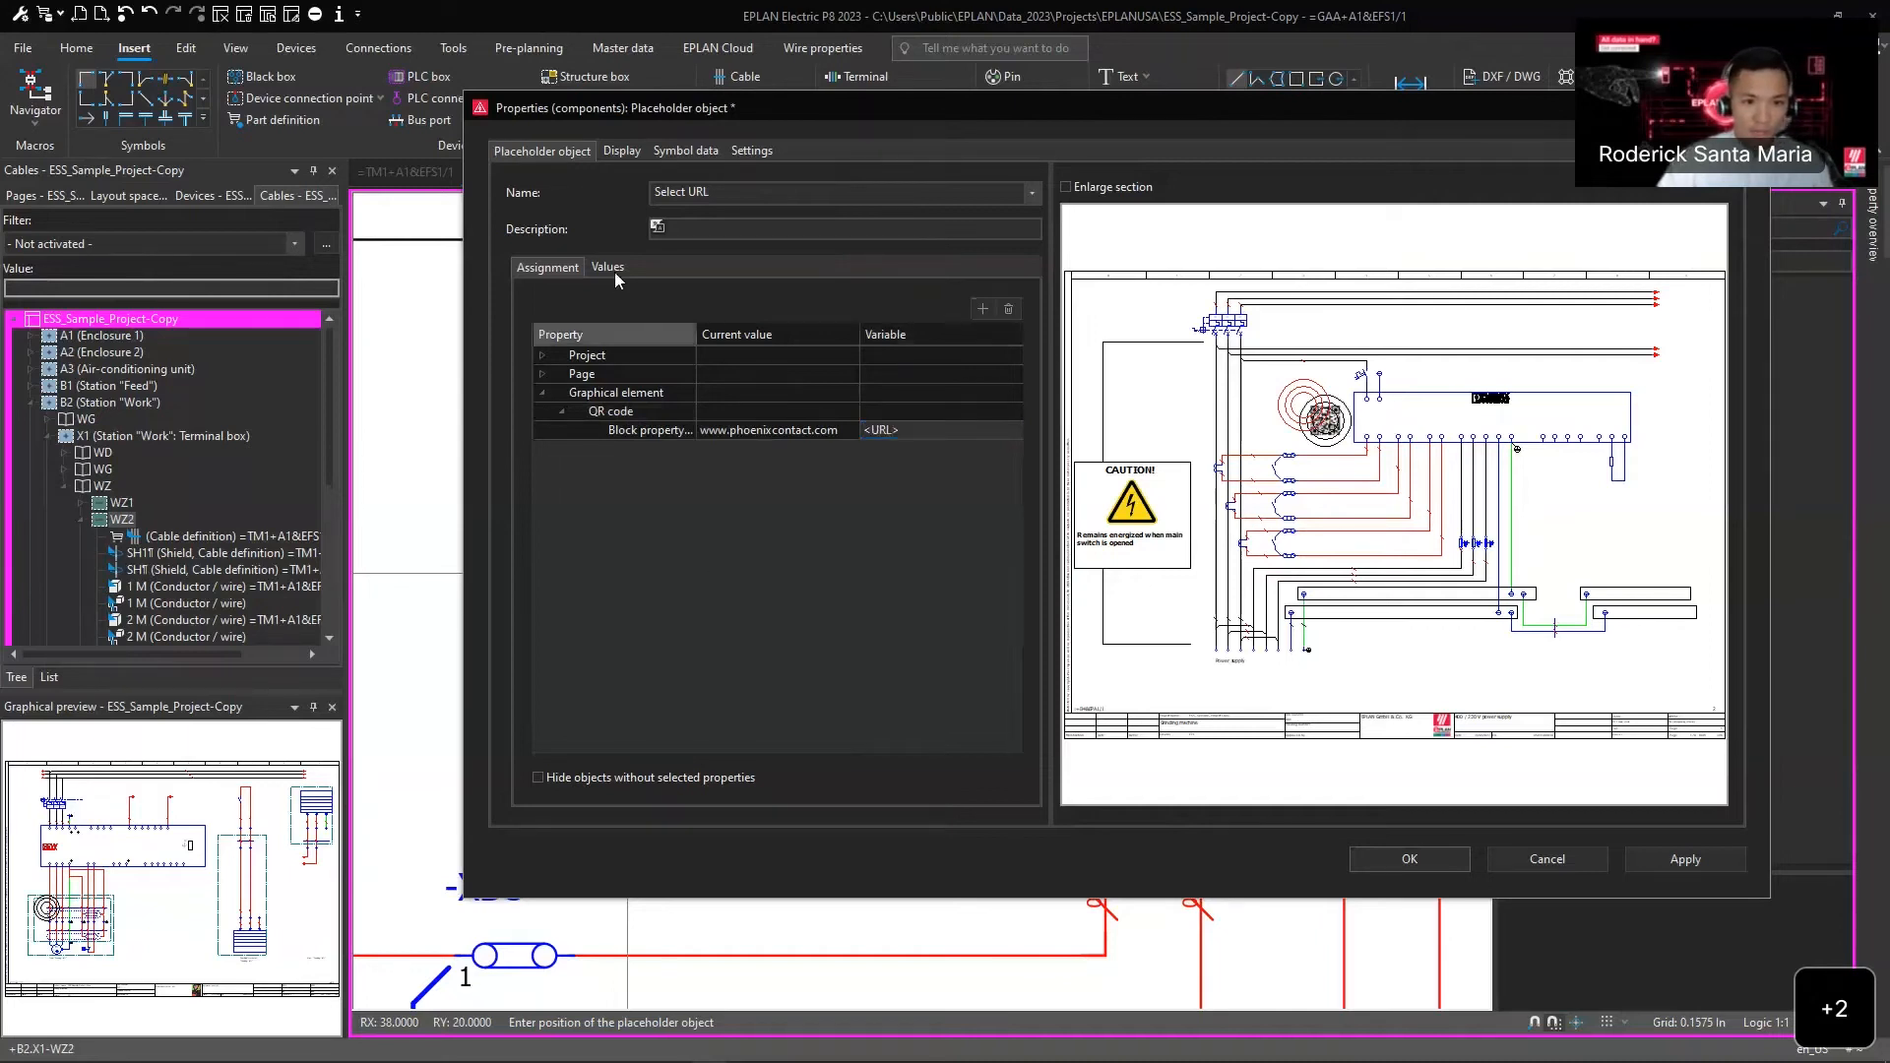
- Add a value set named PXC to the placeholder object's values
left_click(616, 268)
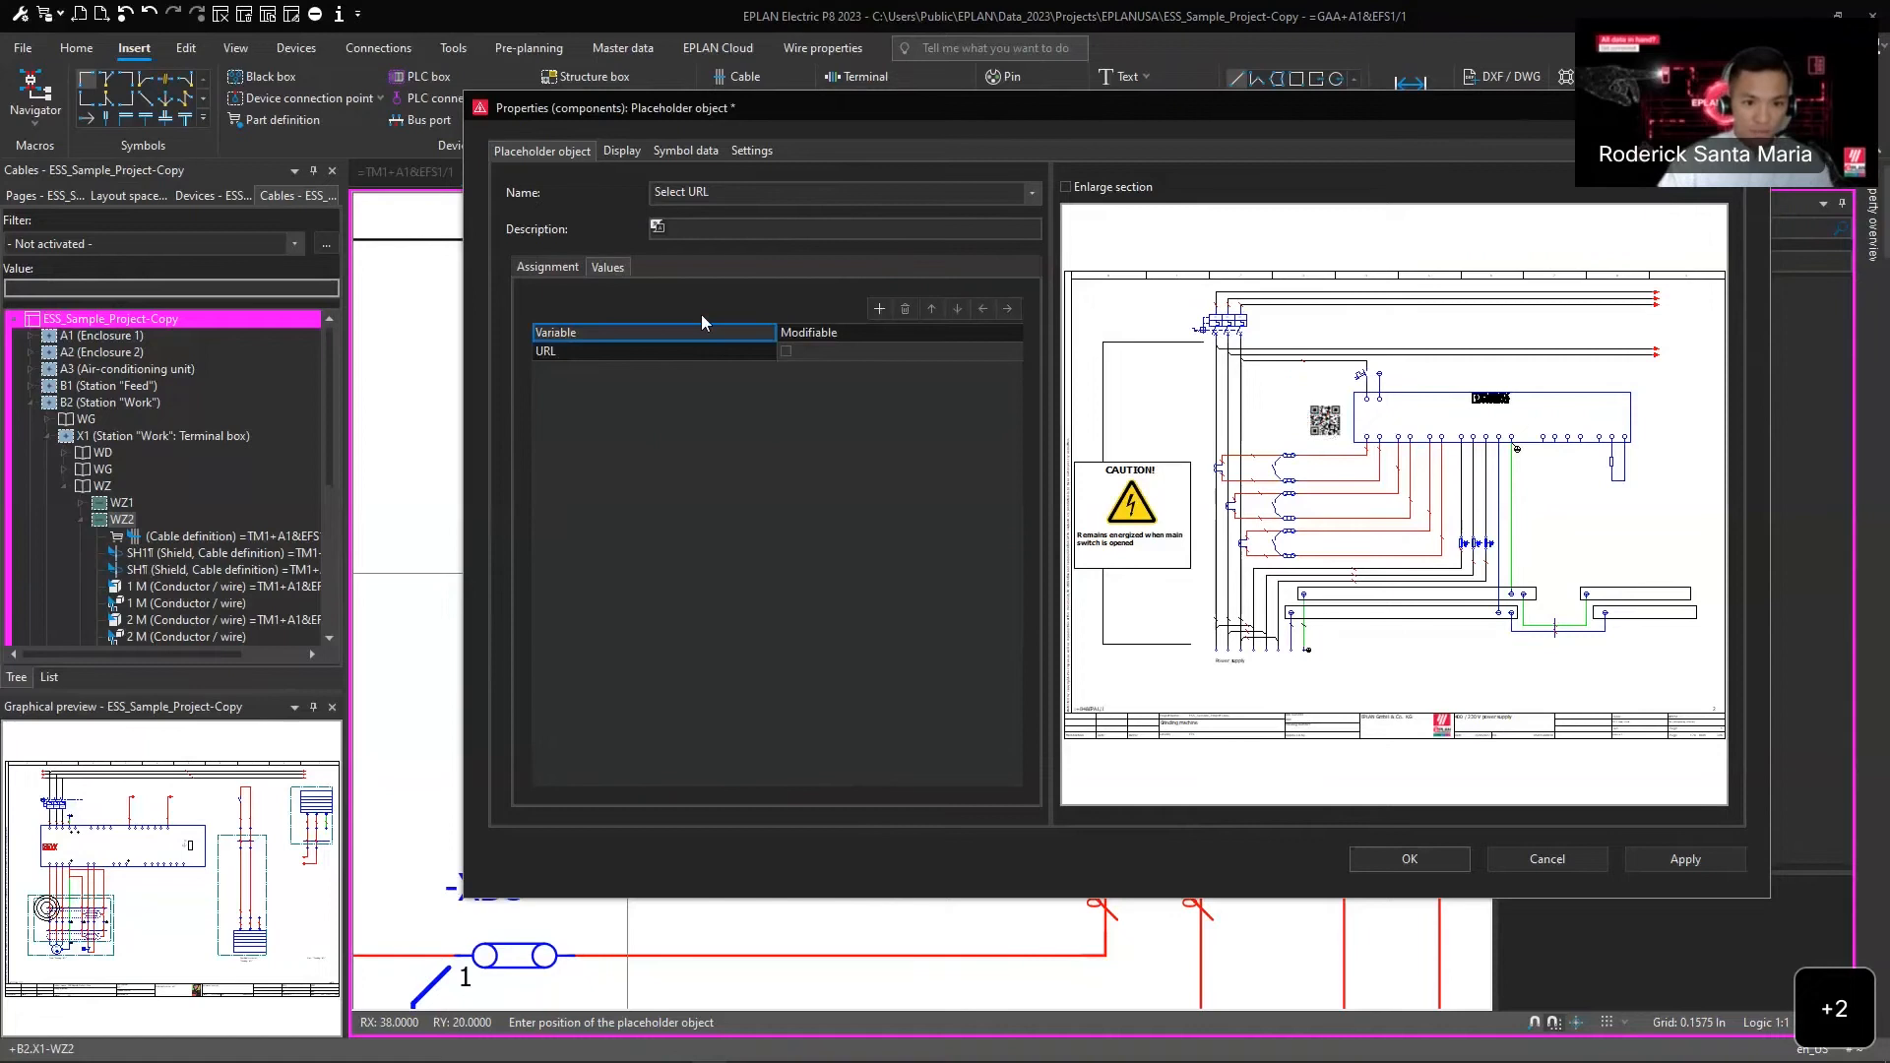
right_click(833, 335)
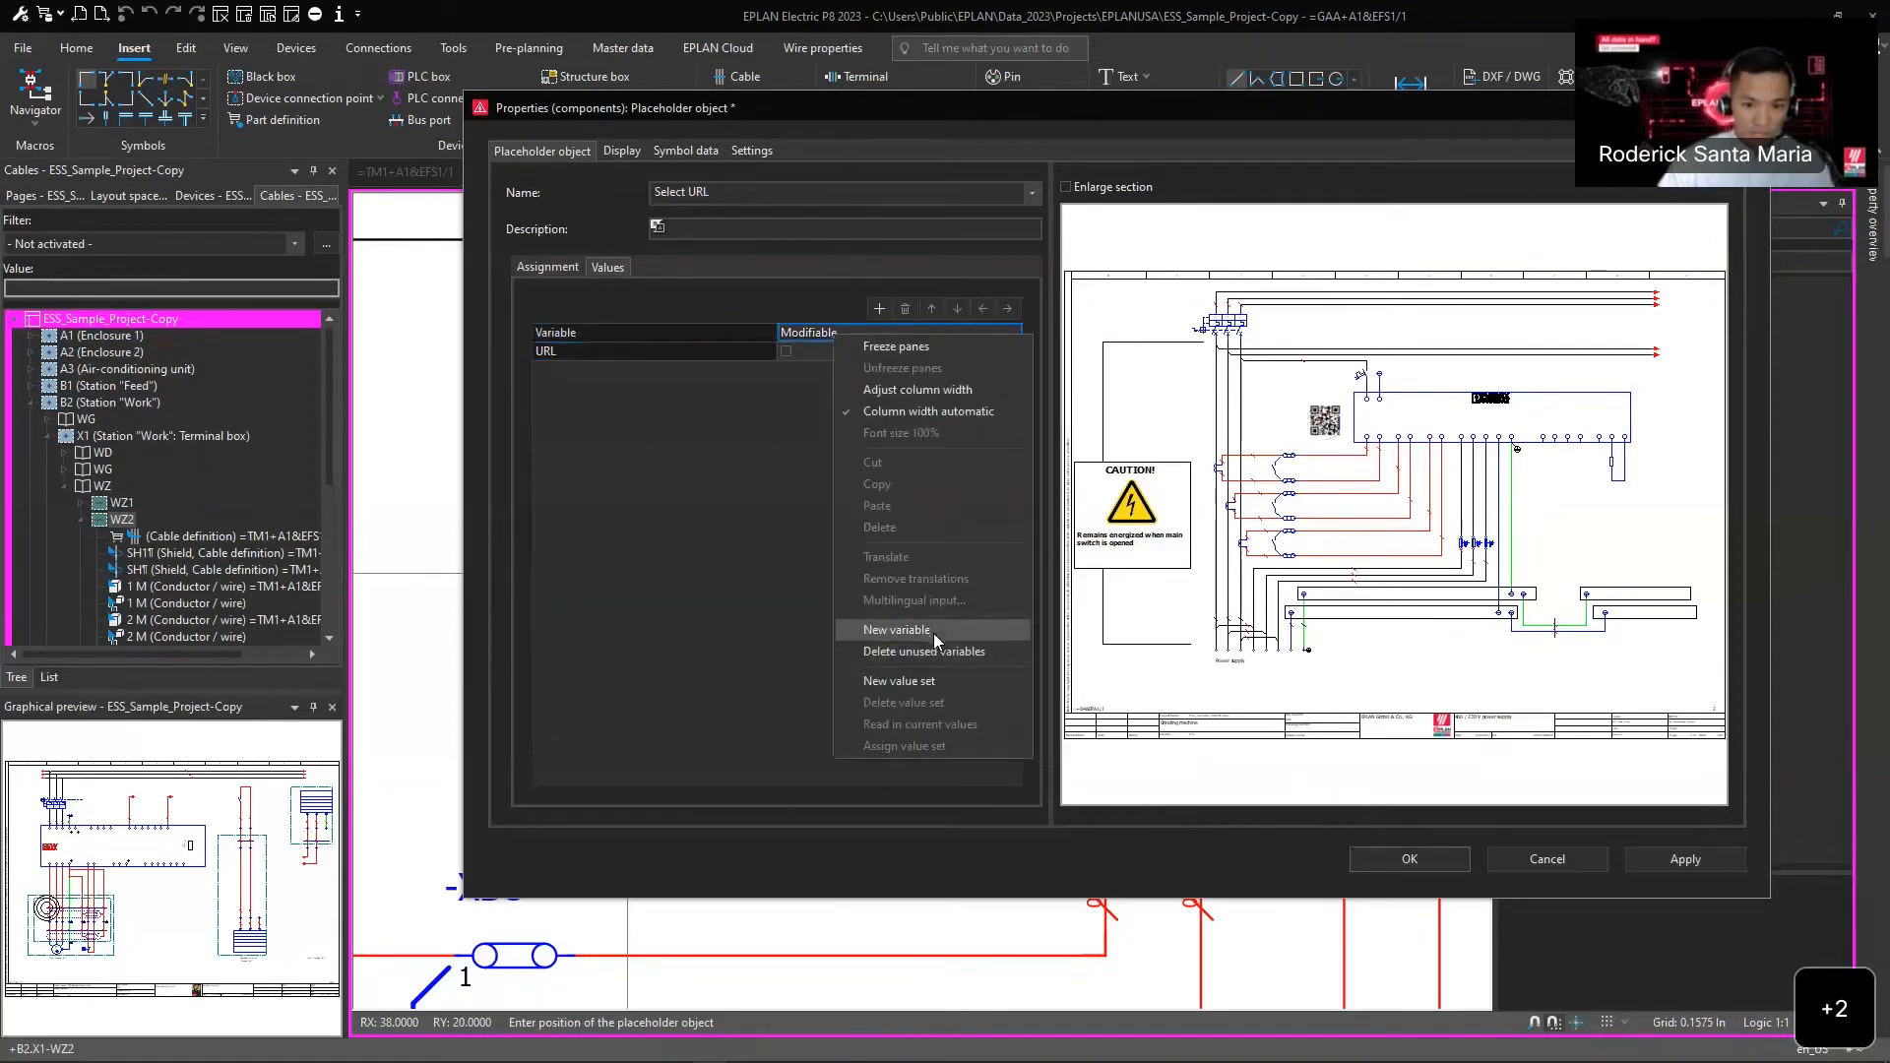
left_click(914, 681)
key("BackSpace")
type("PXC")
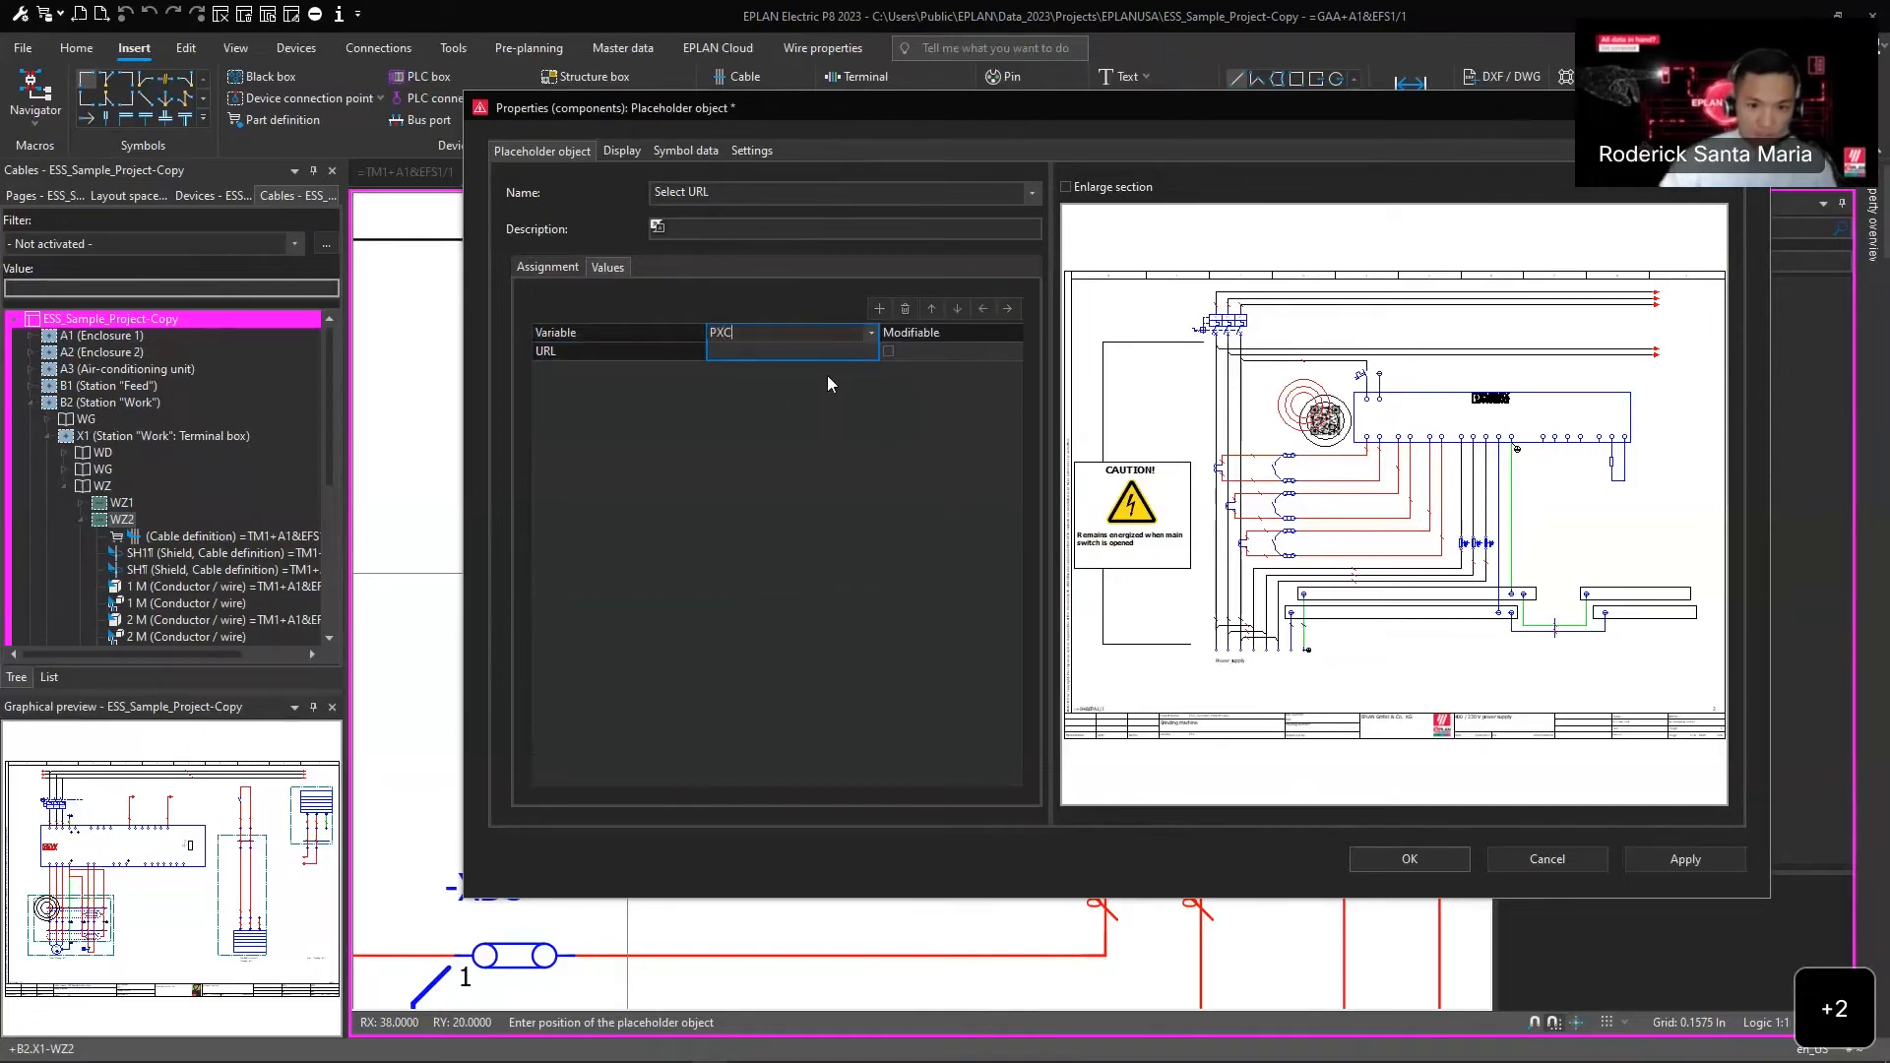
- Read the QR code's current URL value into the PXC value set
right_click(830, 351)
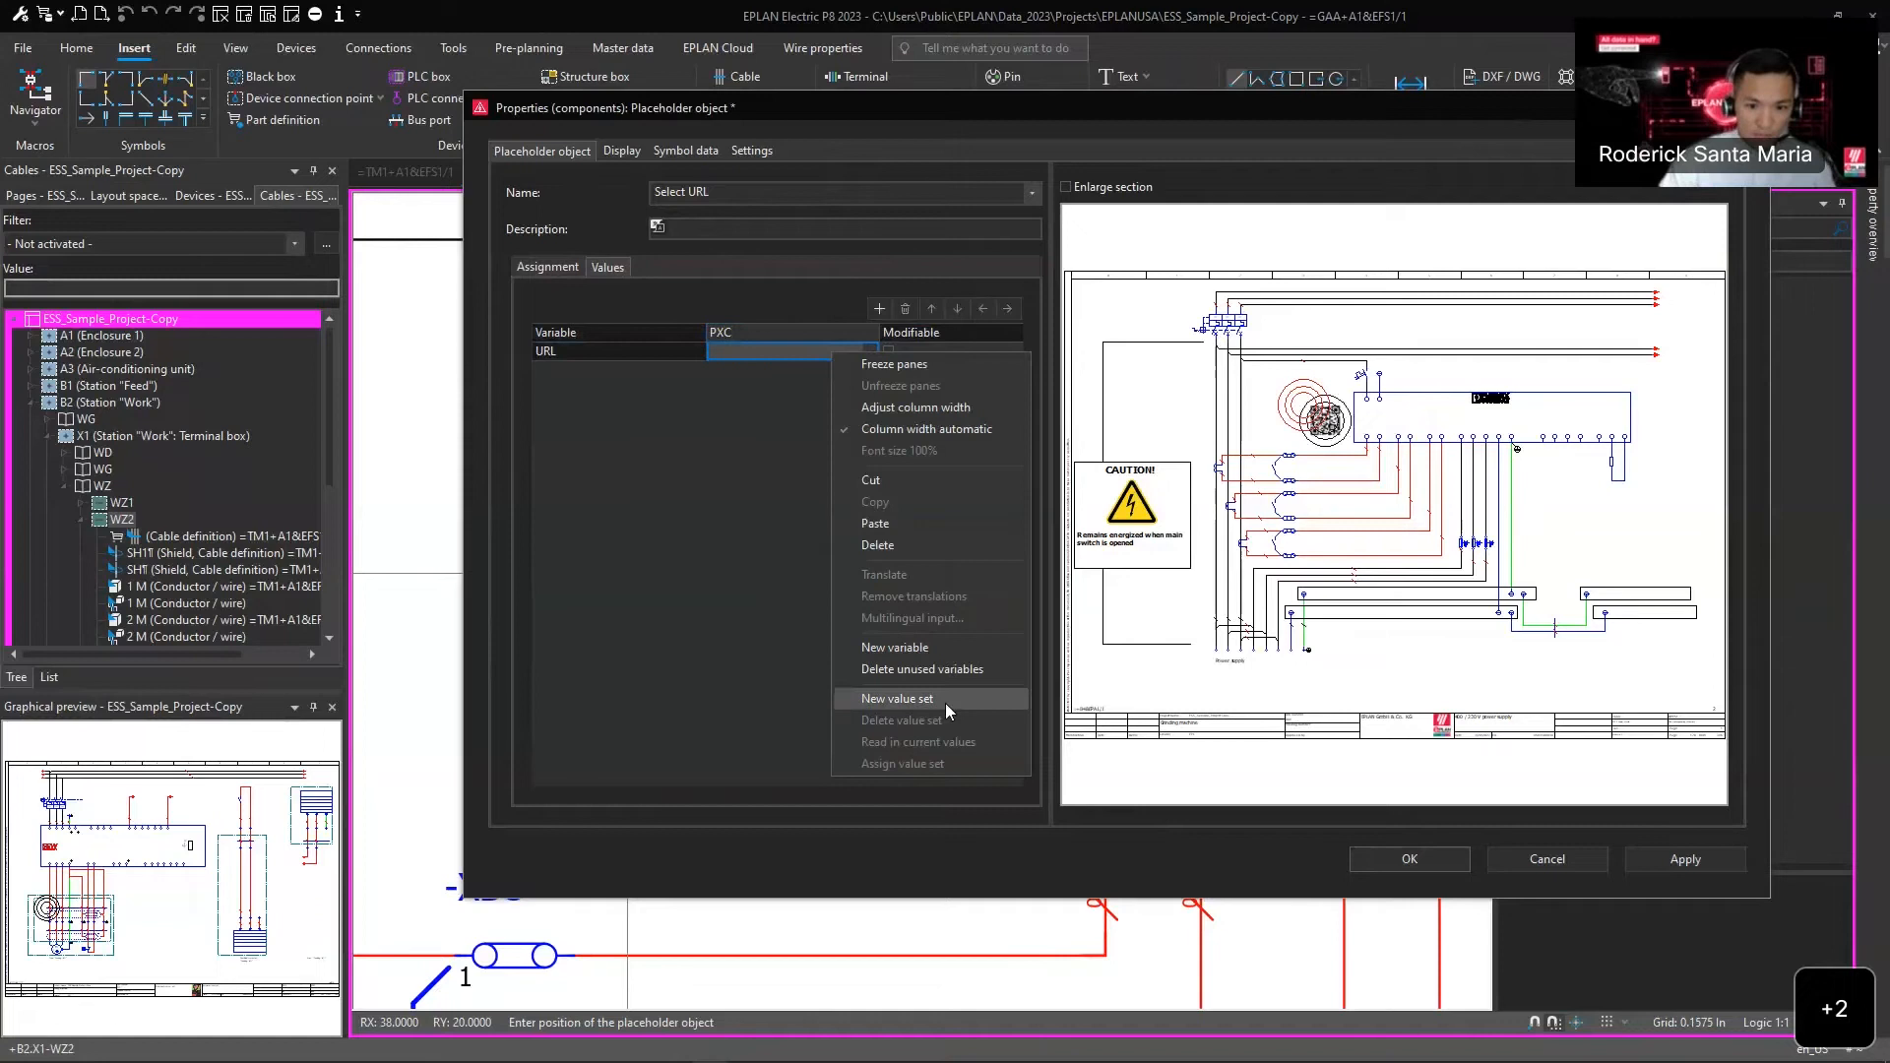
left_click_drag(760, 330, 792, 361)
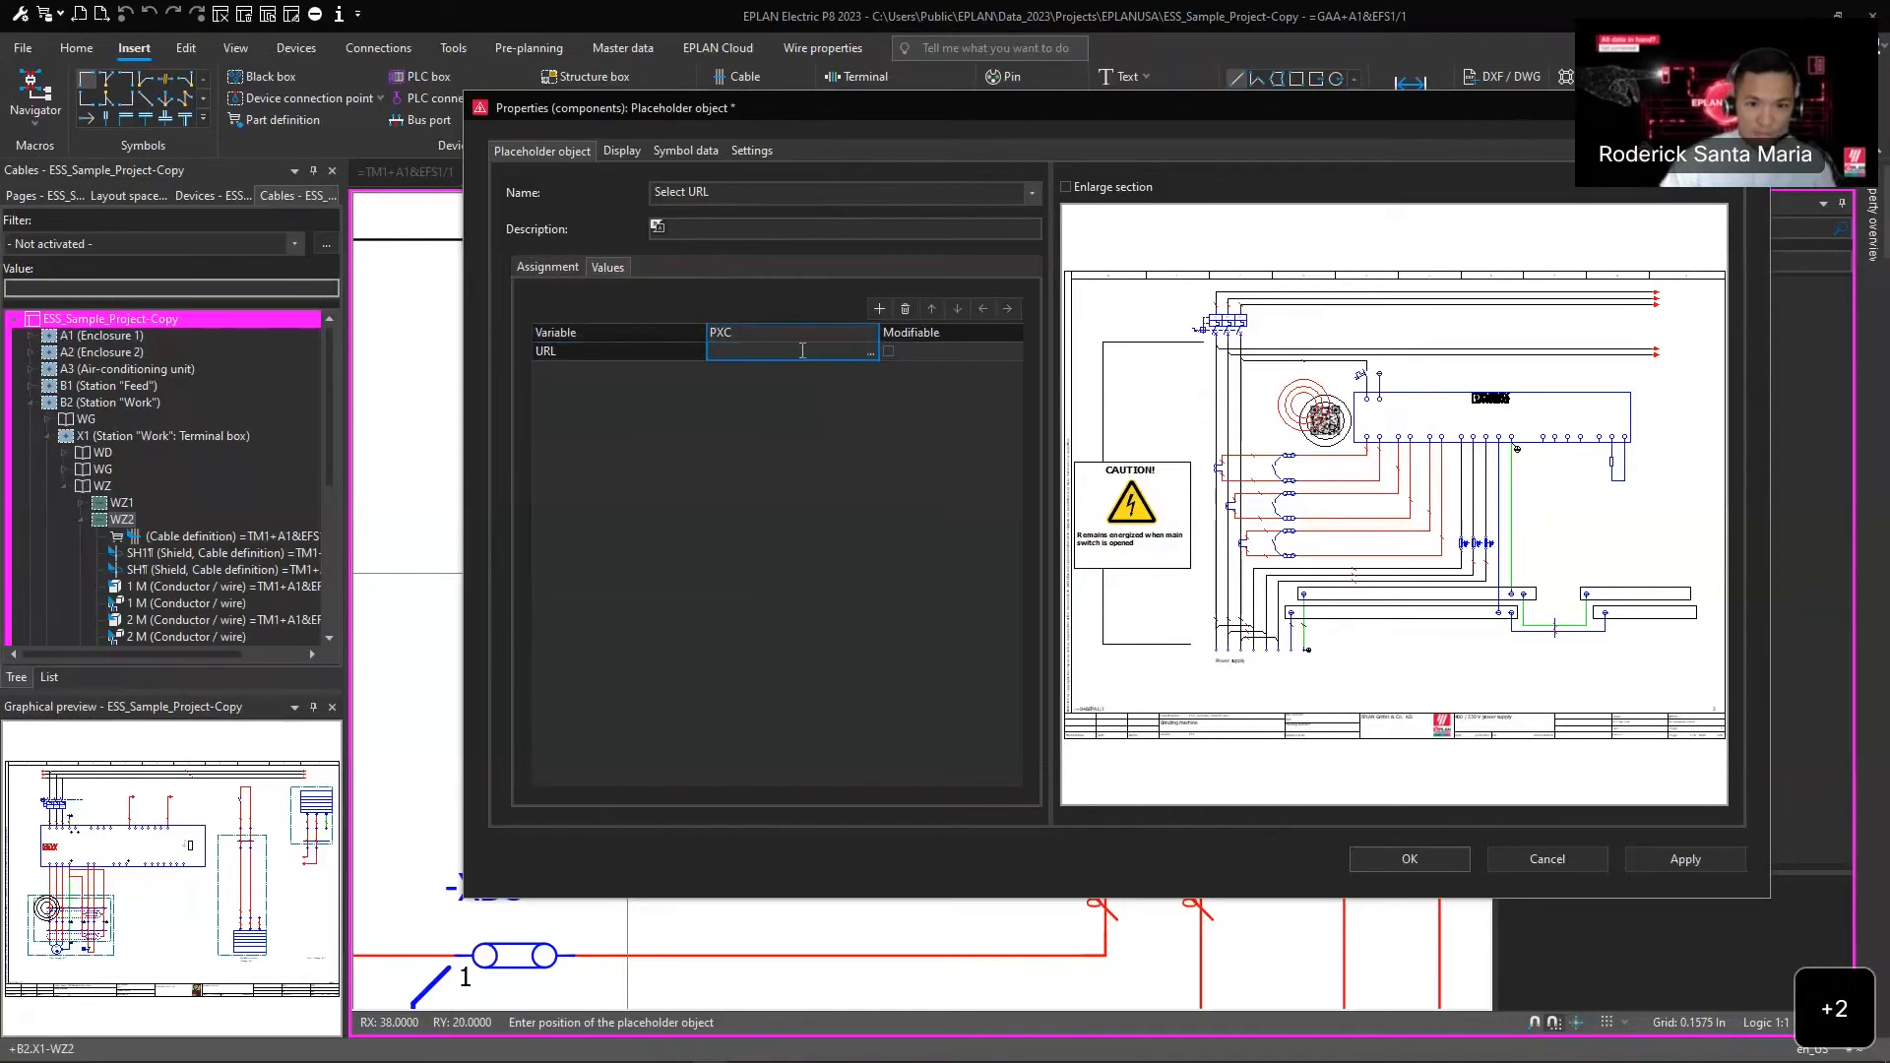
right_click(800, 350)
left_click(799, 340)
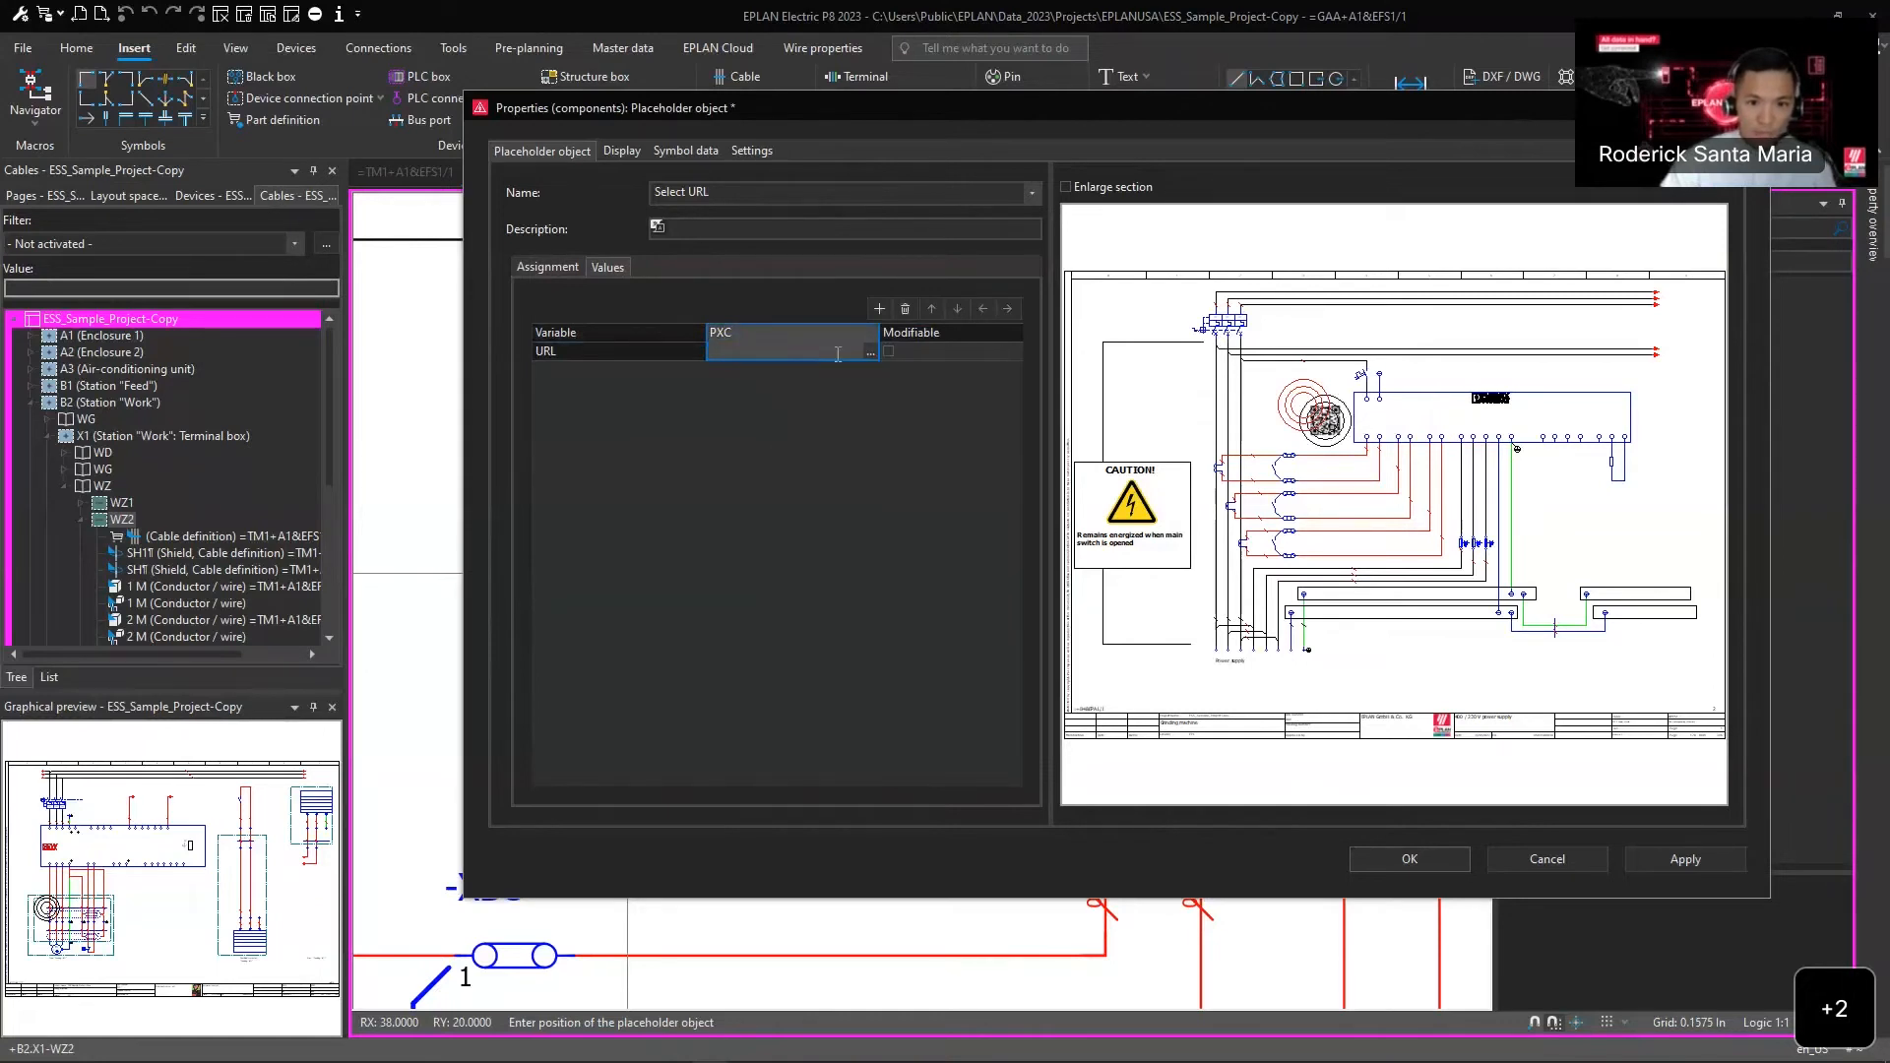
right_click(837, 352)
left_click(953, 736)
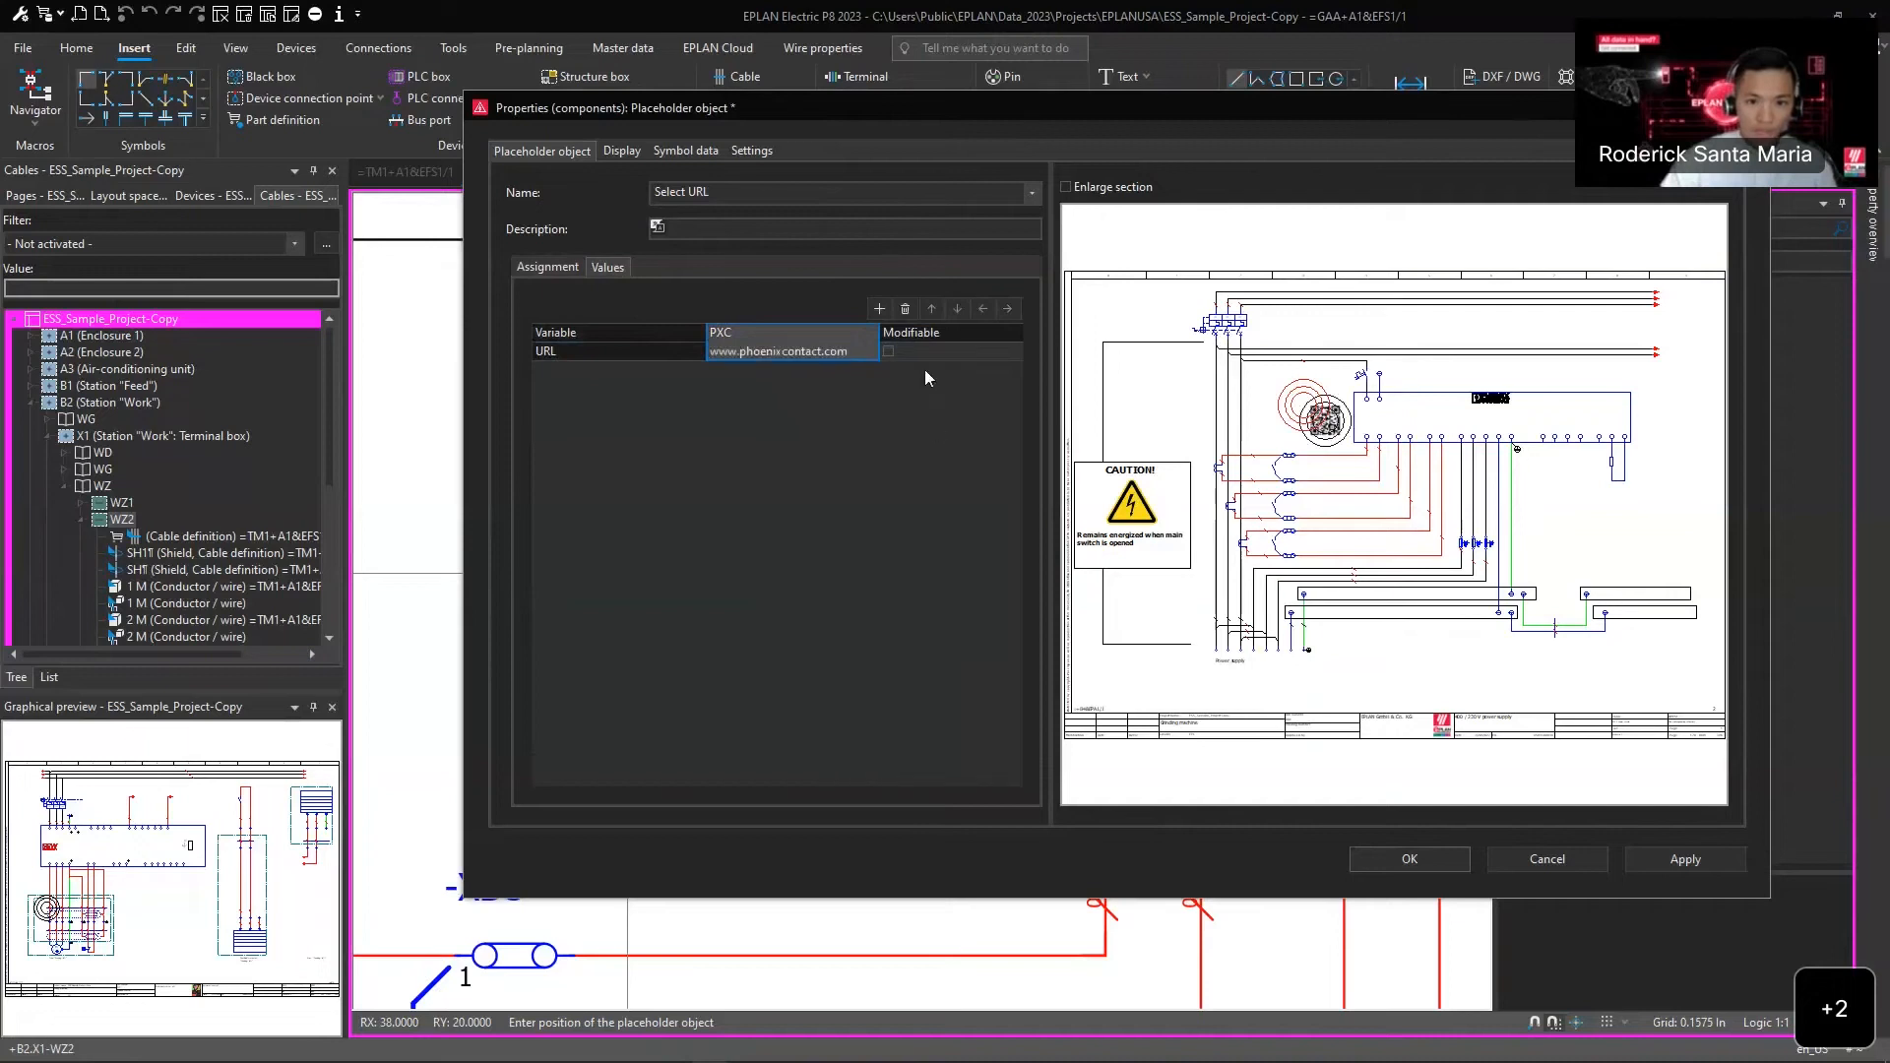
left_click(908, 333)
right_click(907, 333)
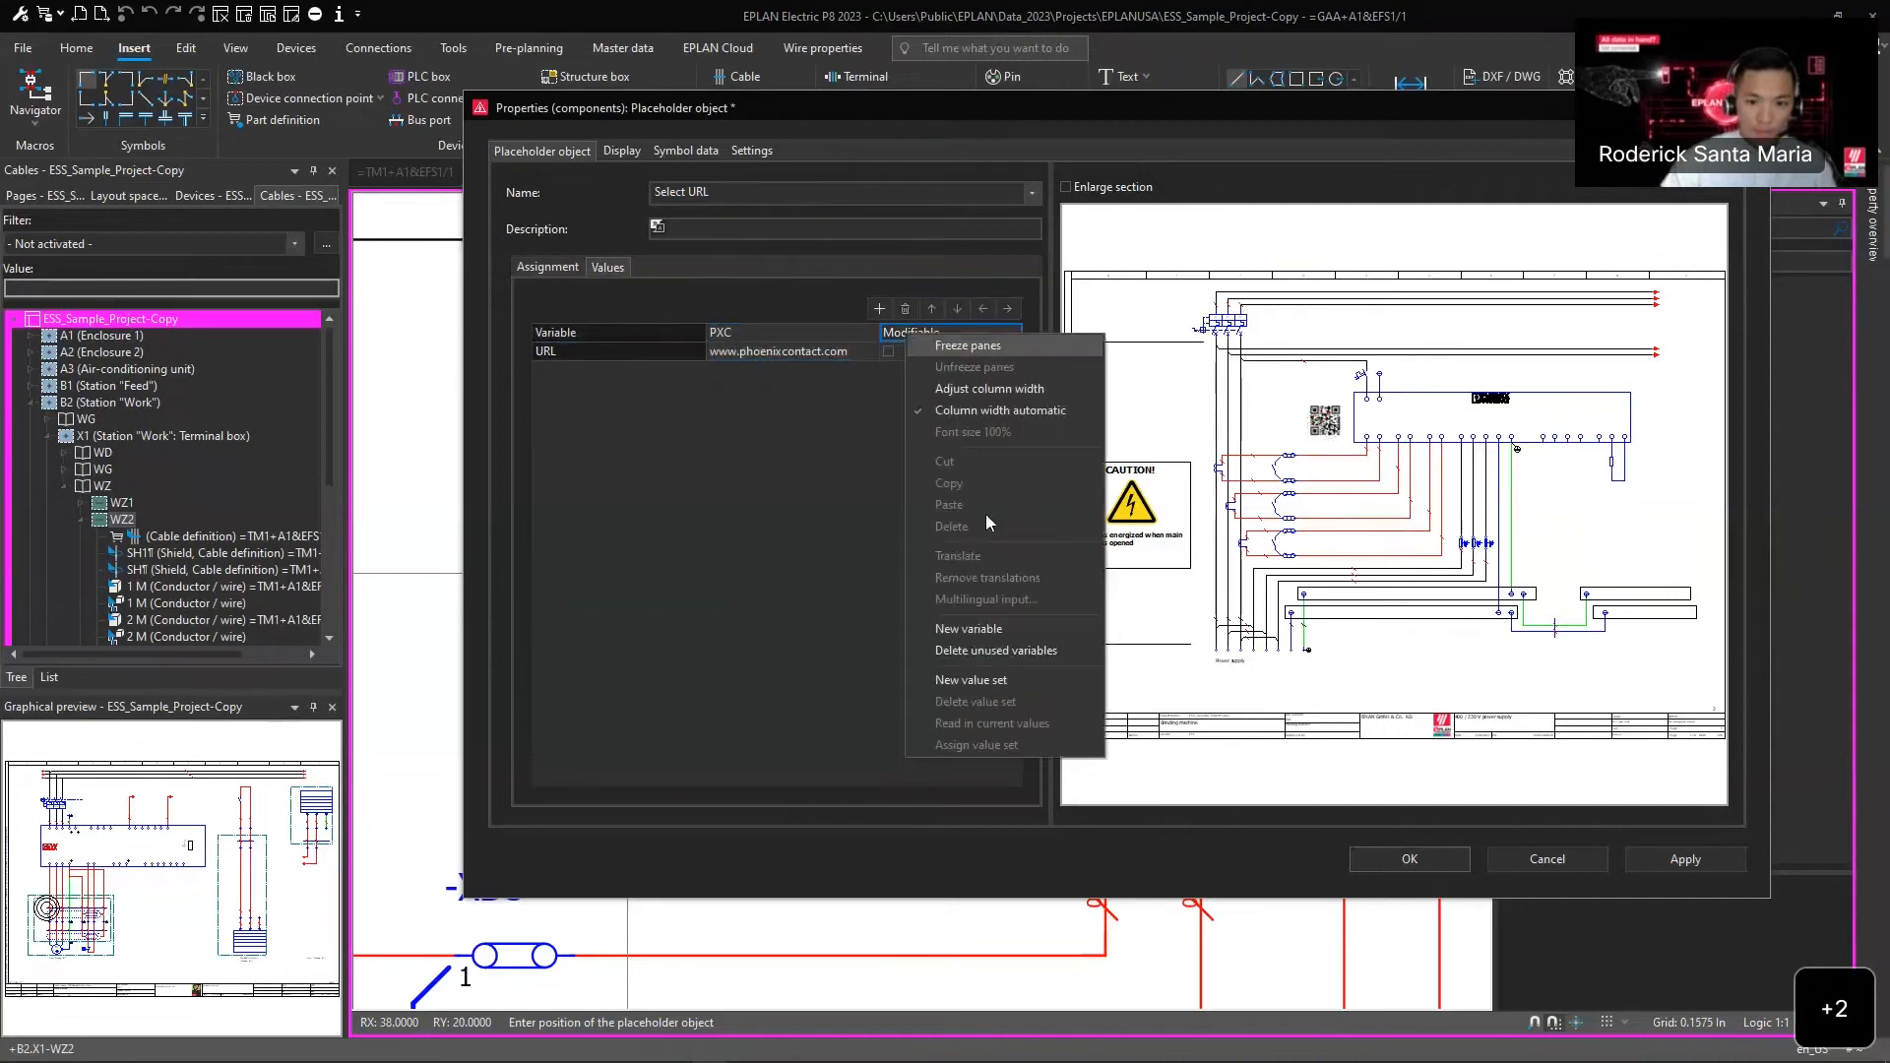
left_click(1018, 680)
type("EPLAN")
key("Return")
type("www.")
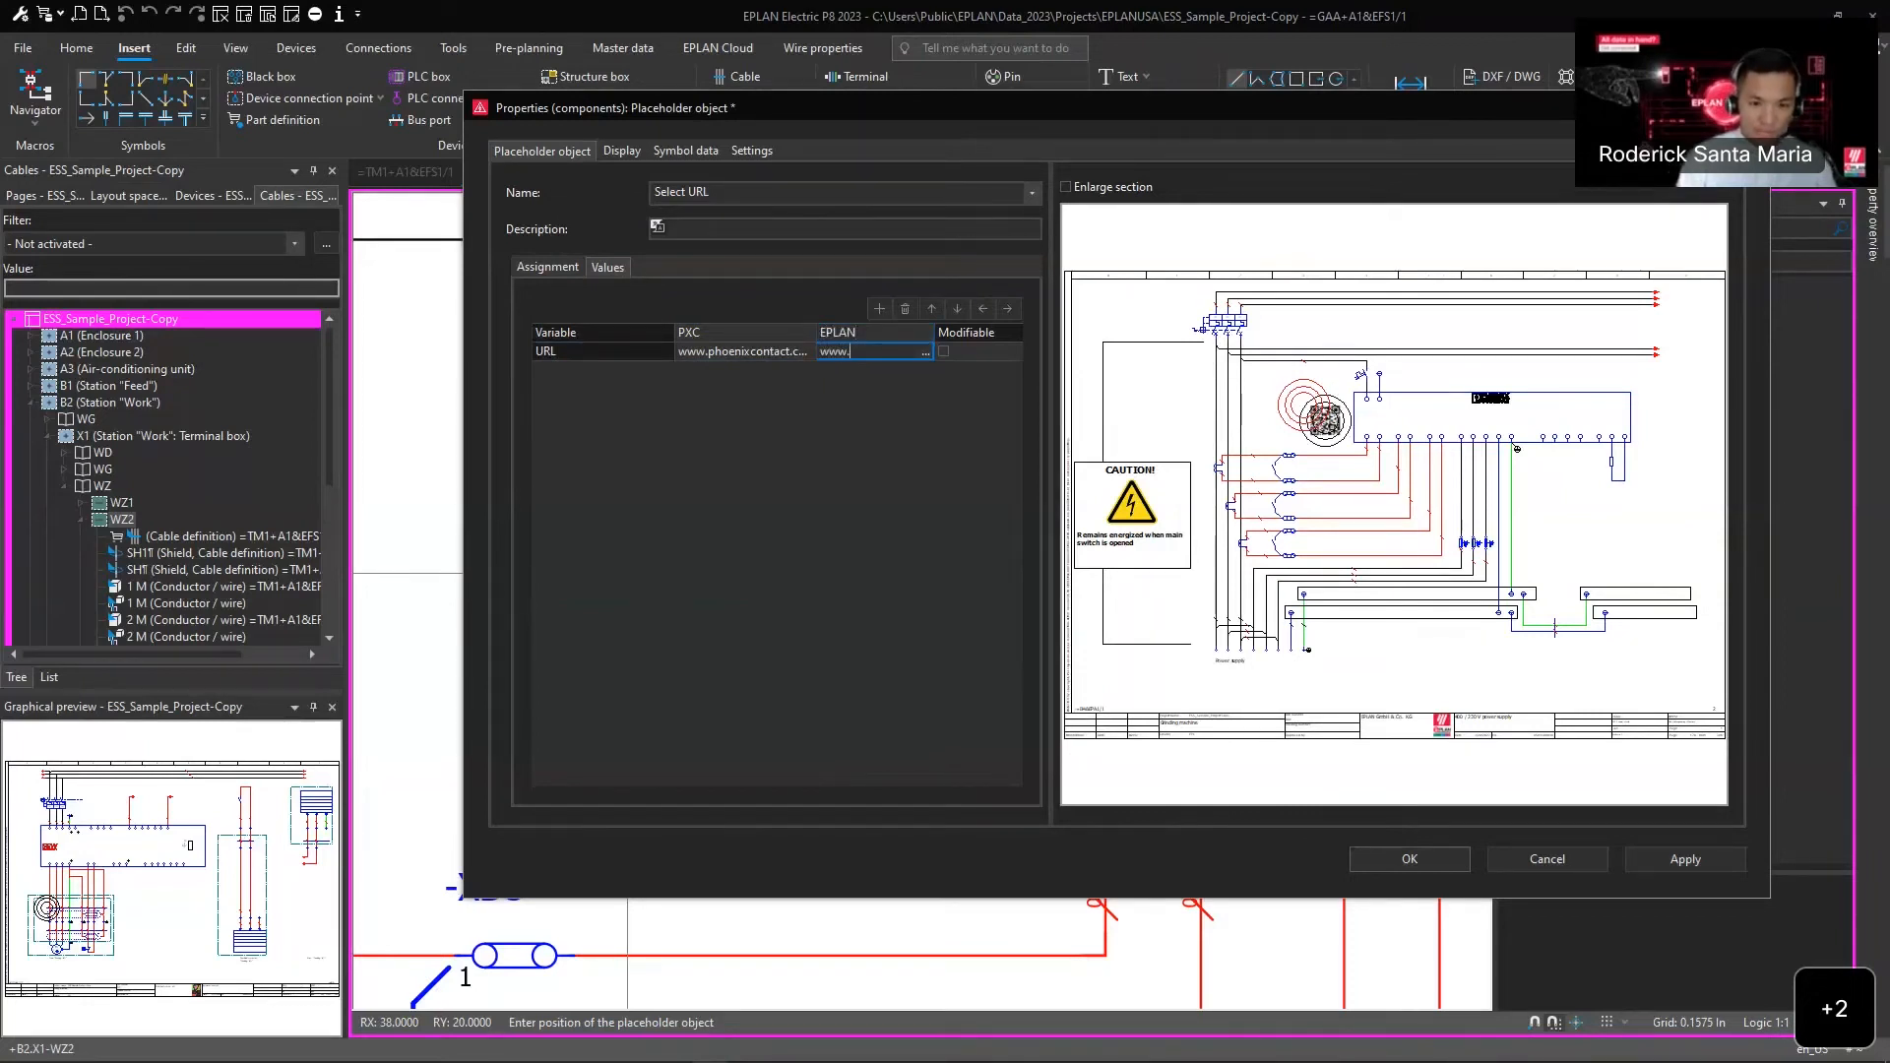
type("eplan.com")
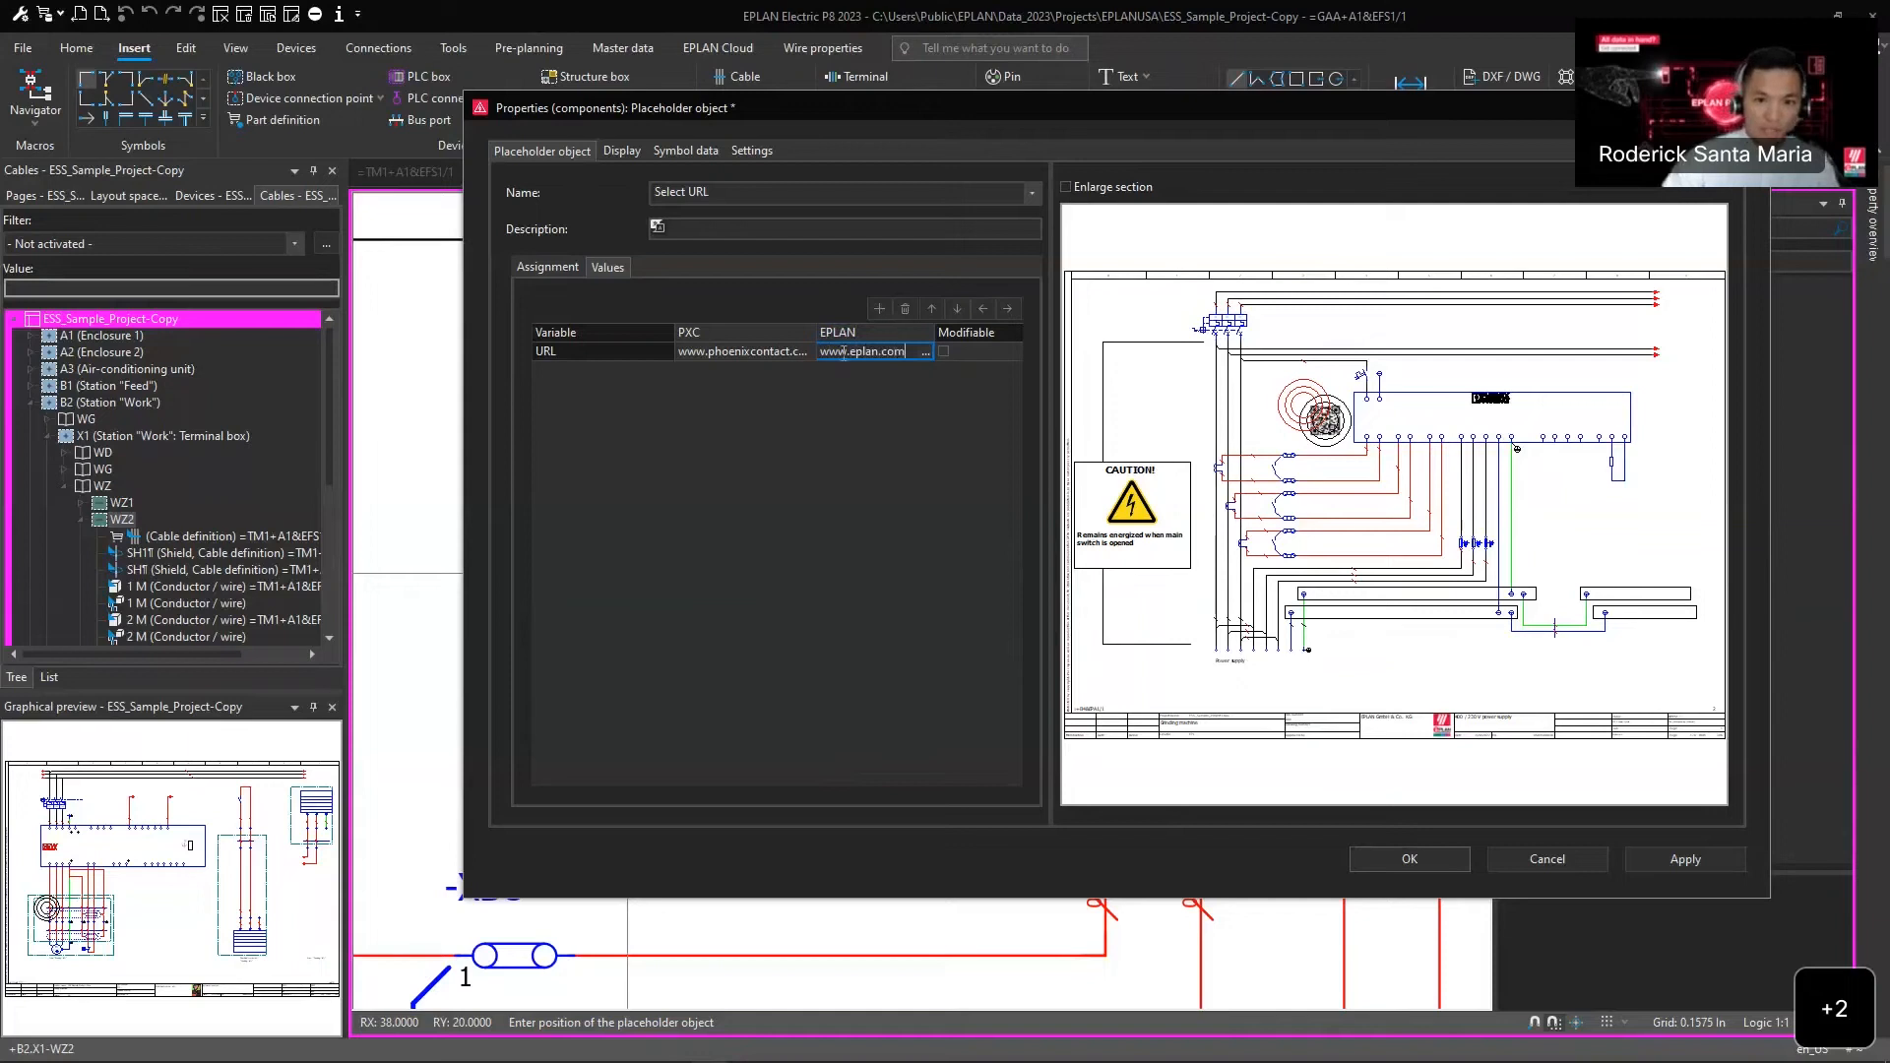
right_click(984, 334)
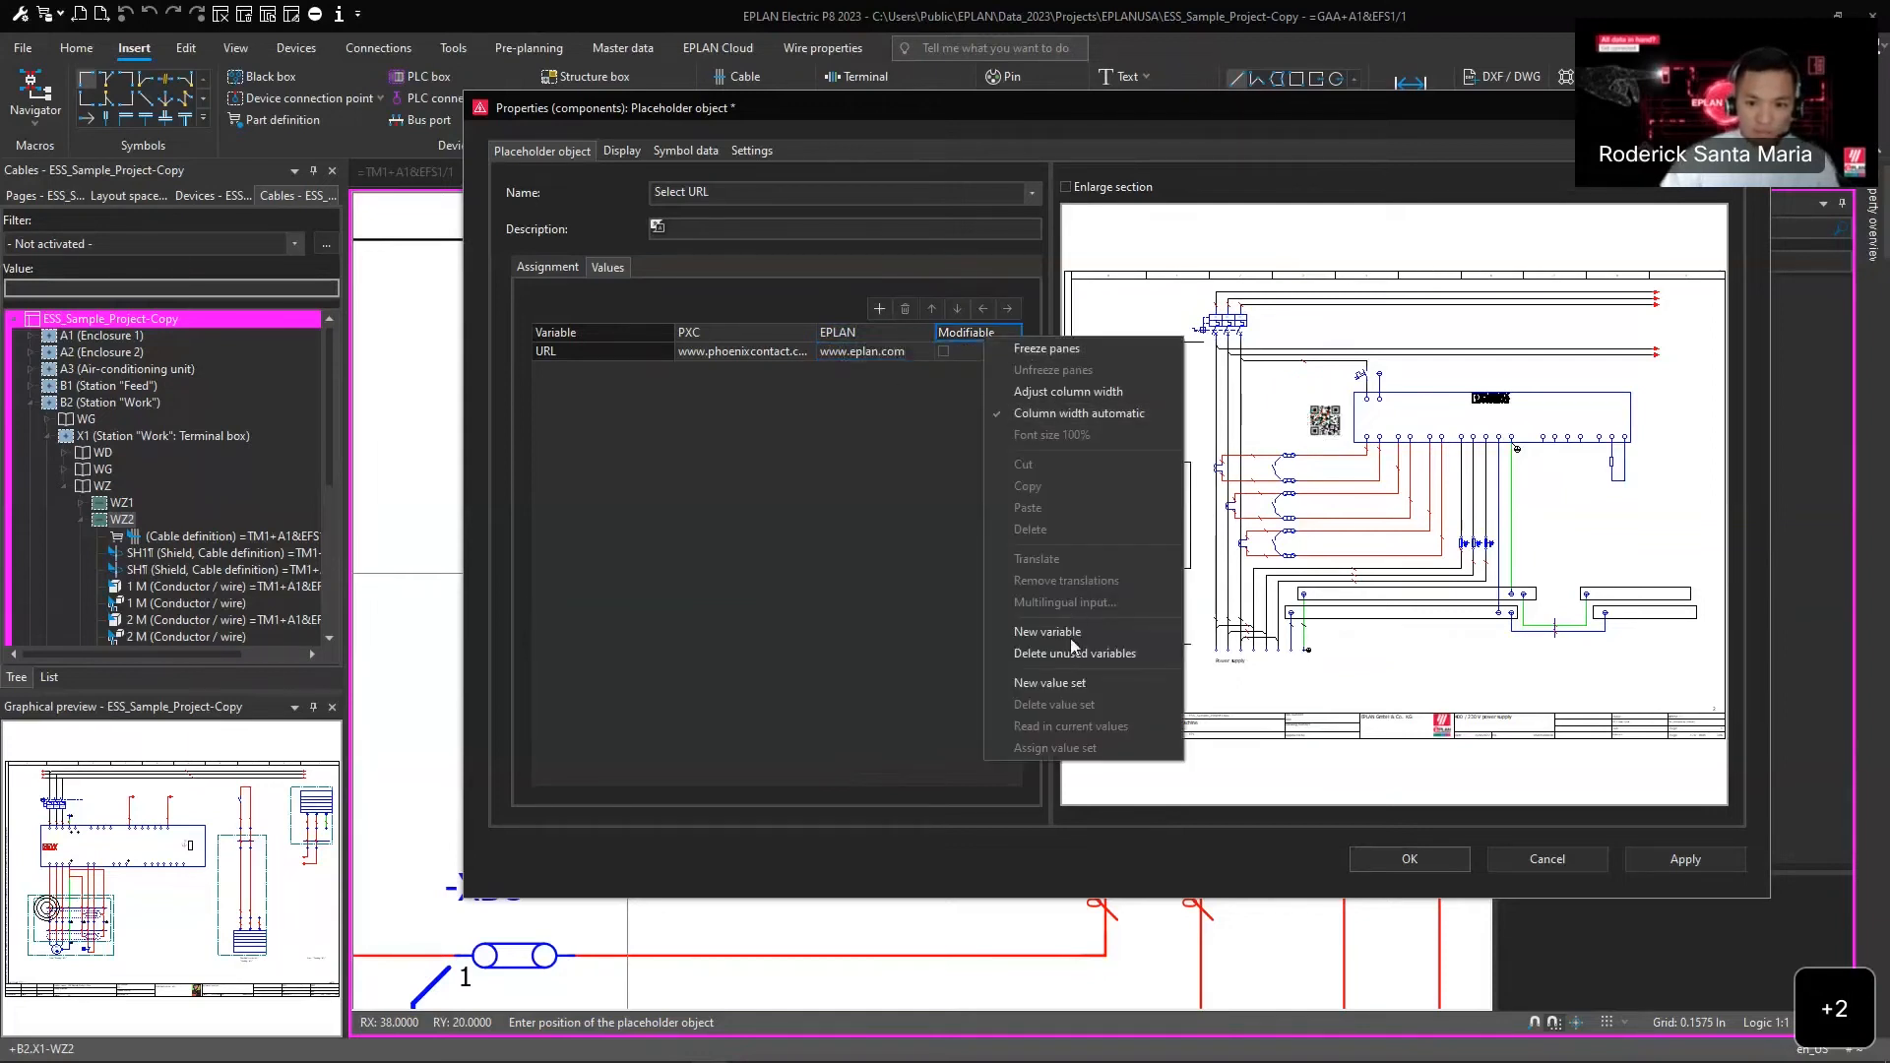
left_click(1043, 682)
double_click(918, 333)
key("BackSpace")
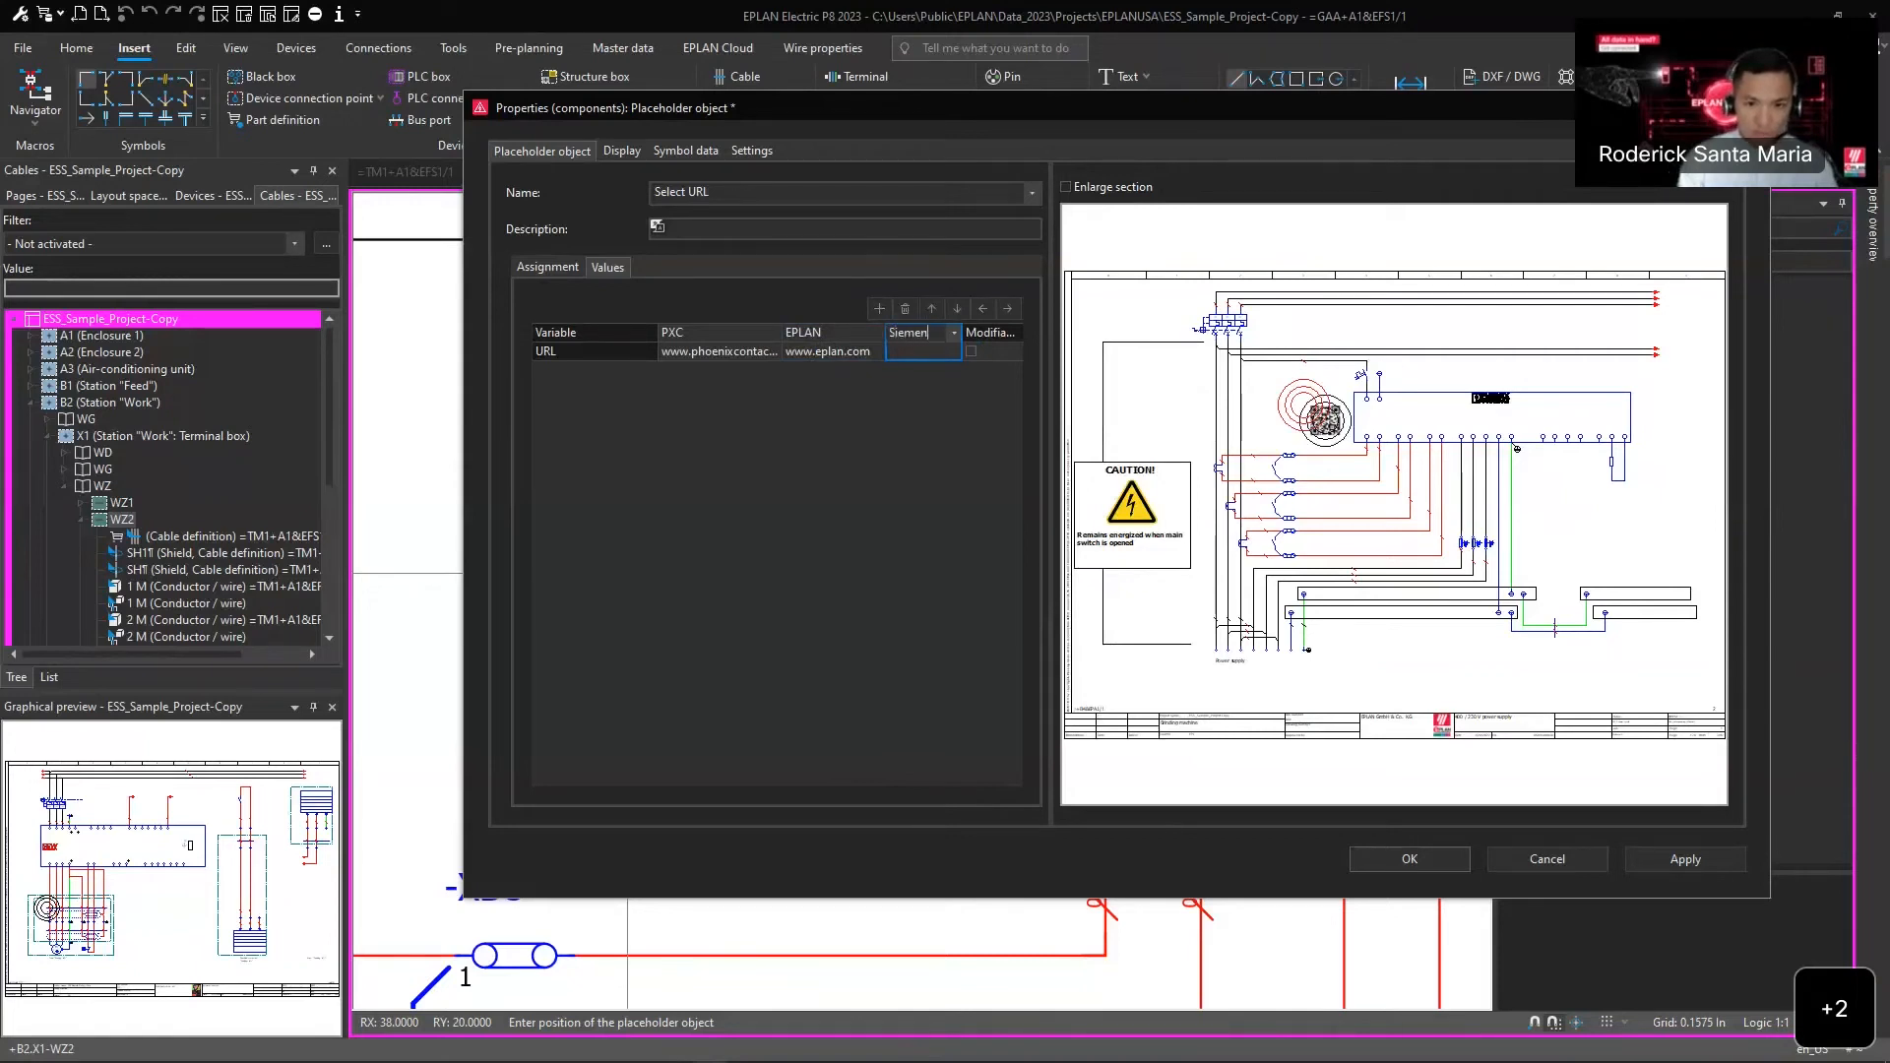
double_click(927, 351)
type("w")
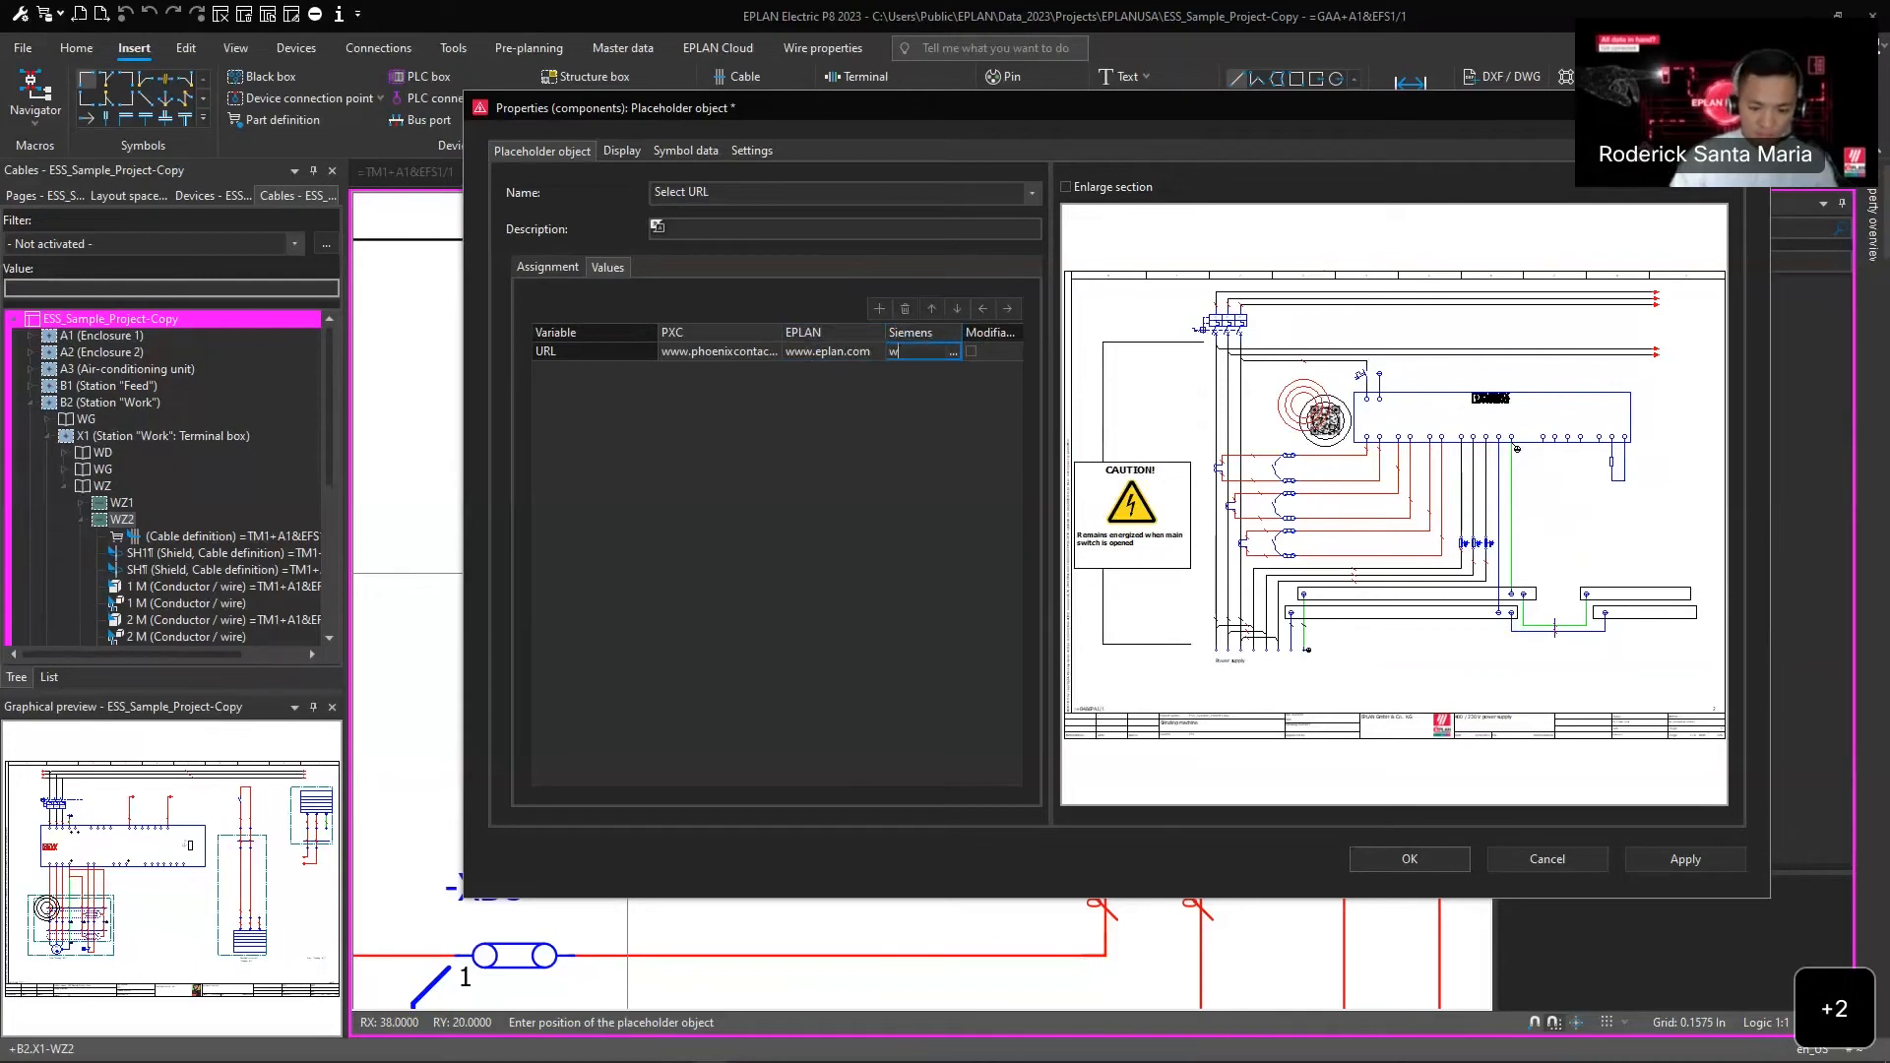
type("ww.siemens.com")
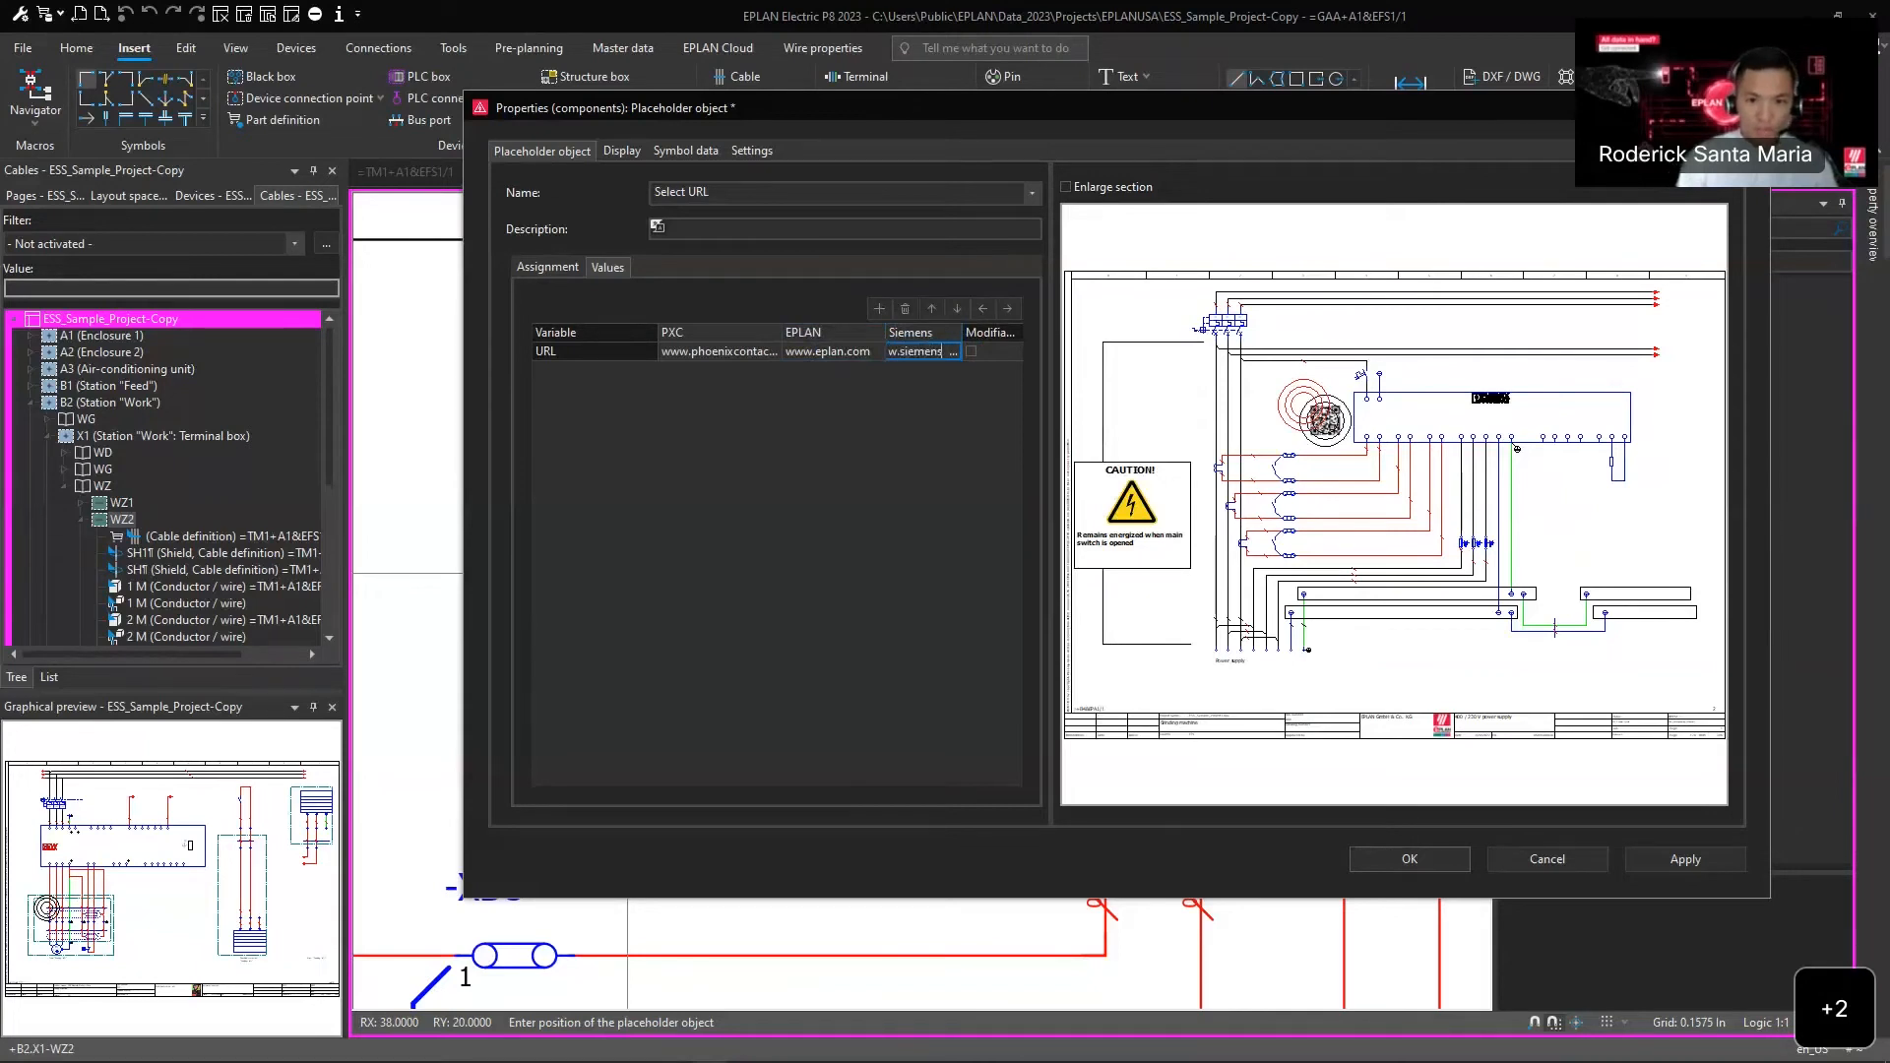
key("Return")
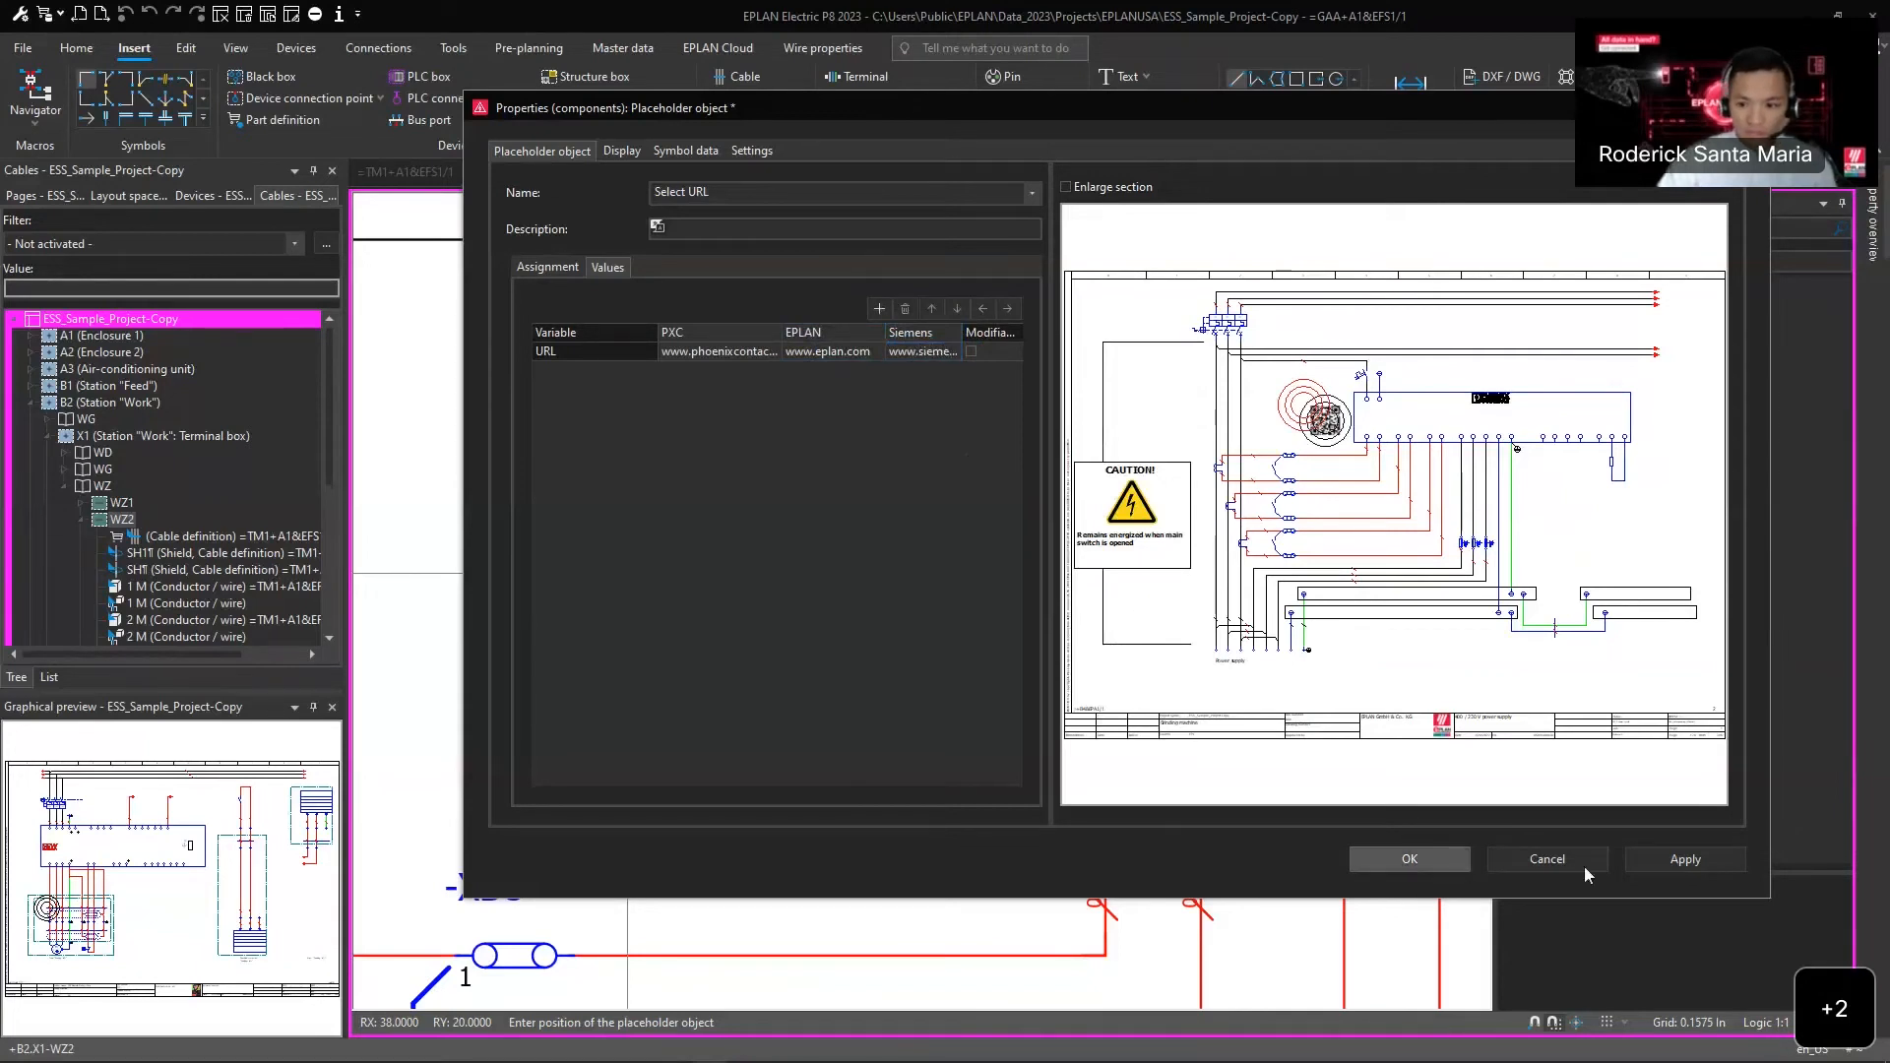
left_click(1432, 859)
- Assign the EPLAN value set to the Select URL placeholder object beside the QR code
scroll(654, 577, "up", 2)
left_click(548, 562)
scroll(549, 562, "down", 3)
left_click(765, 638)
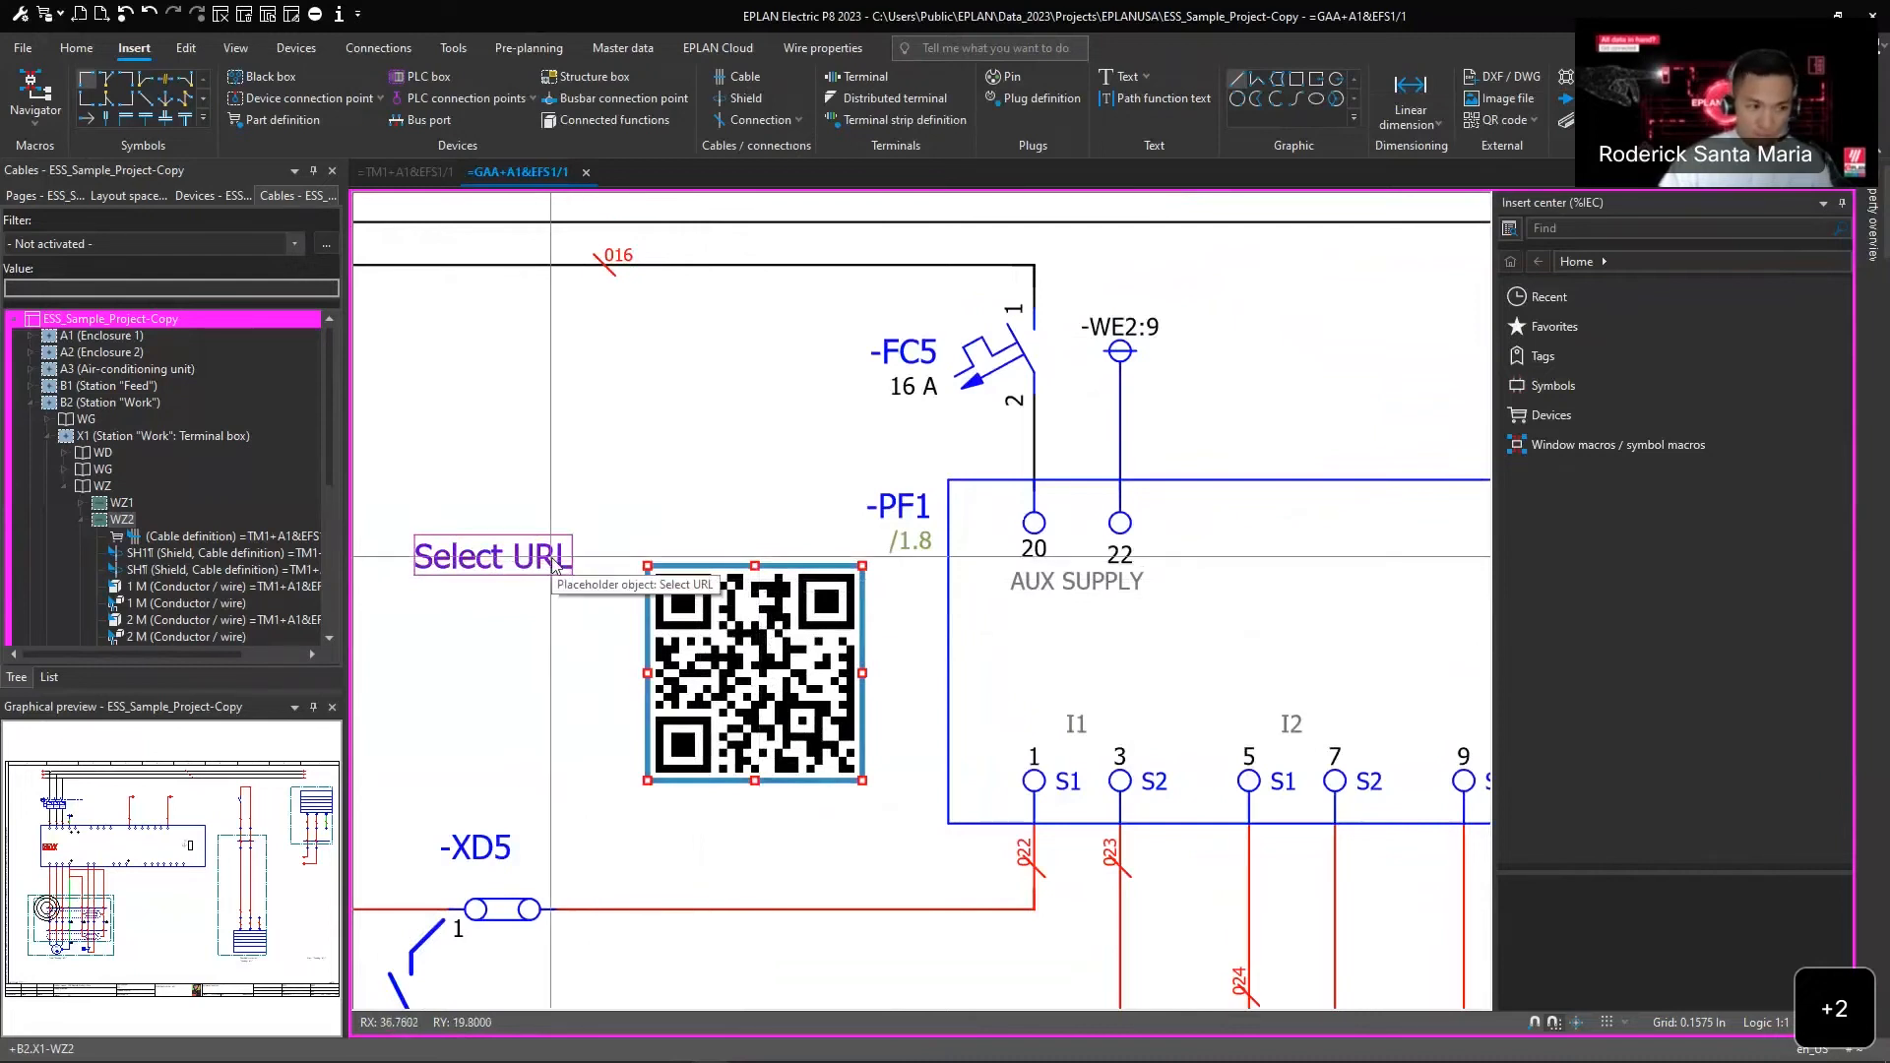
right_click(554, 566)
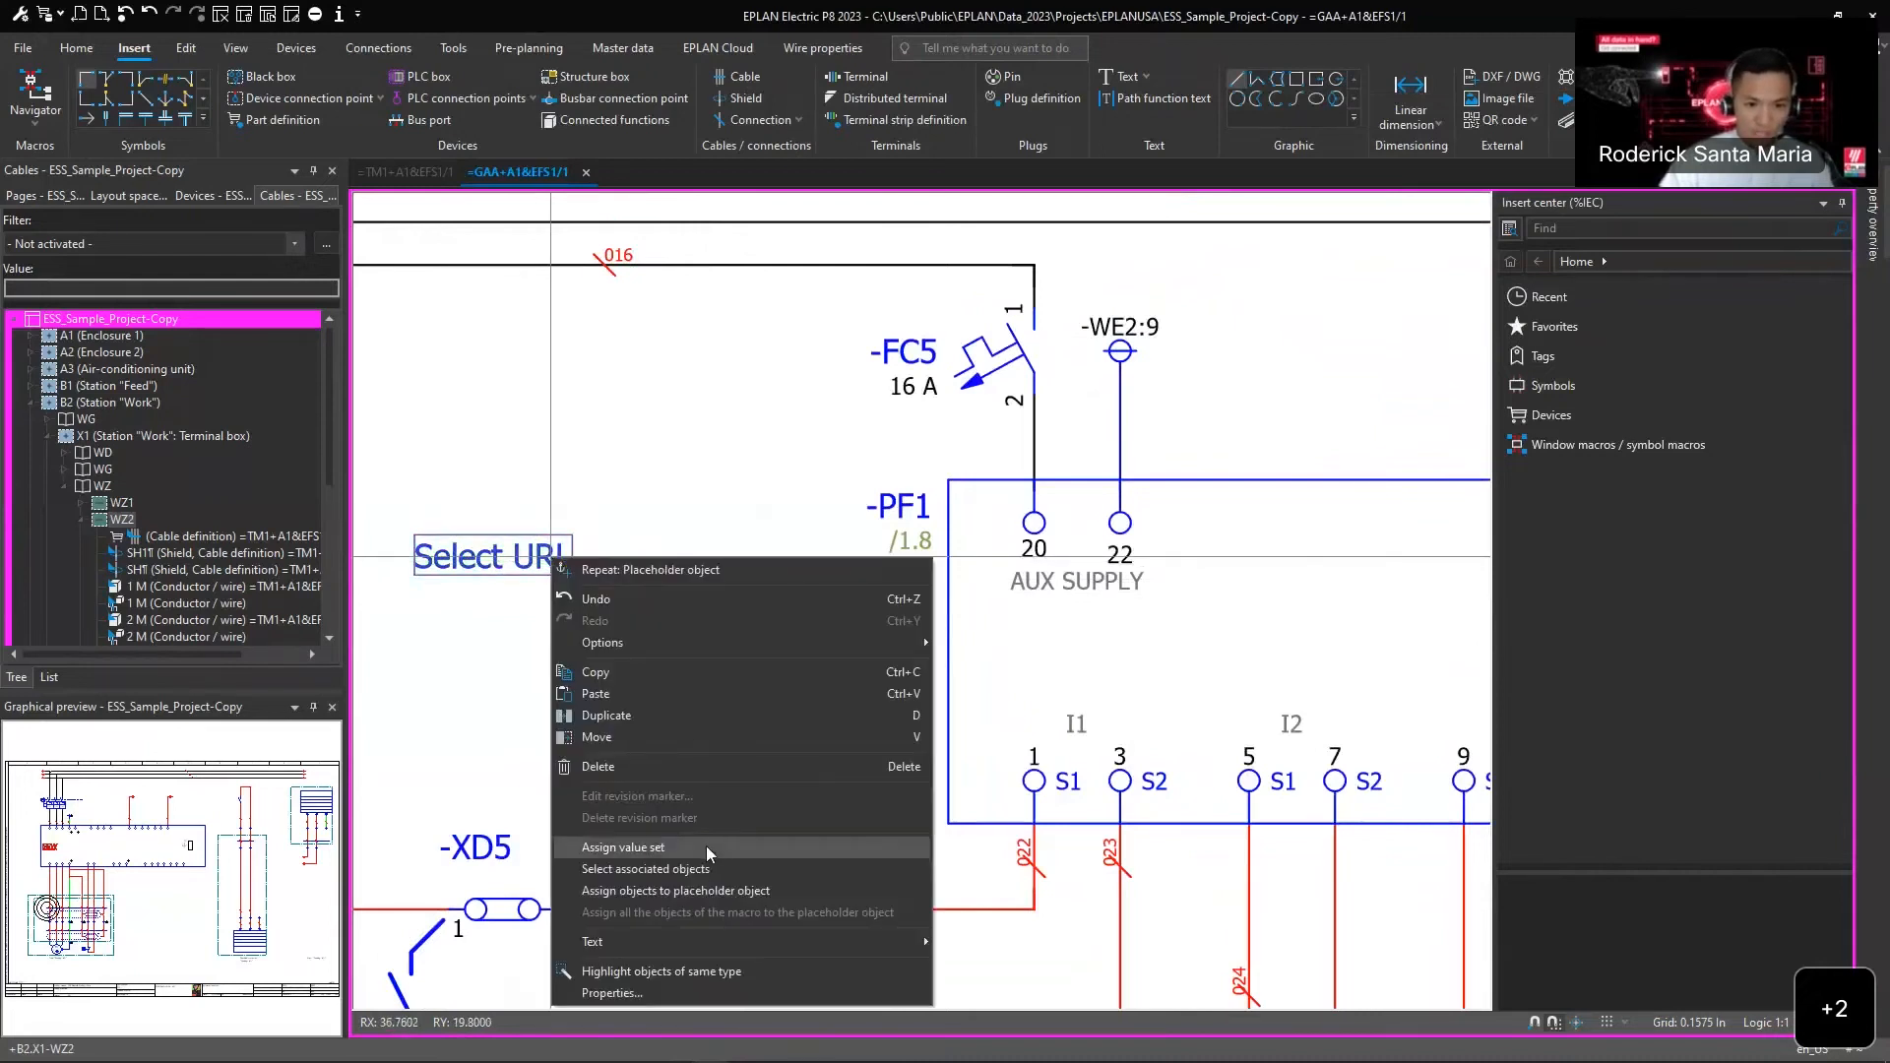
left_click(705, 846)
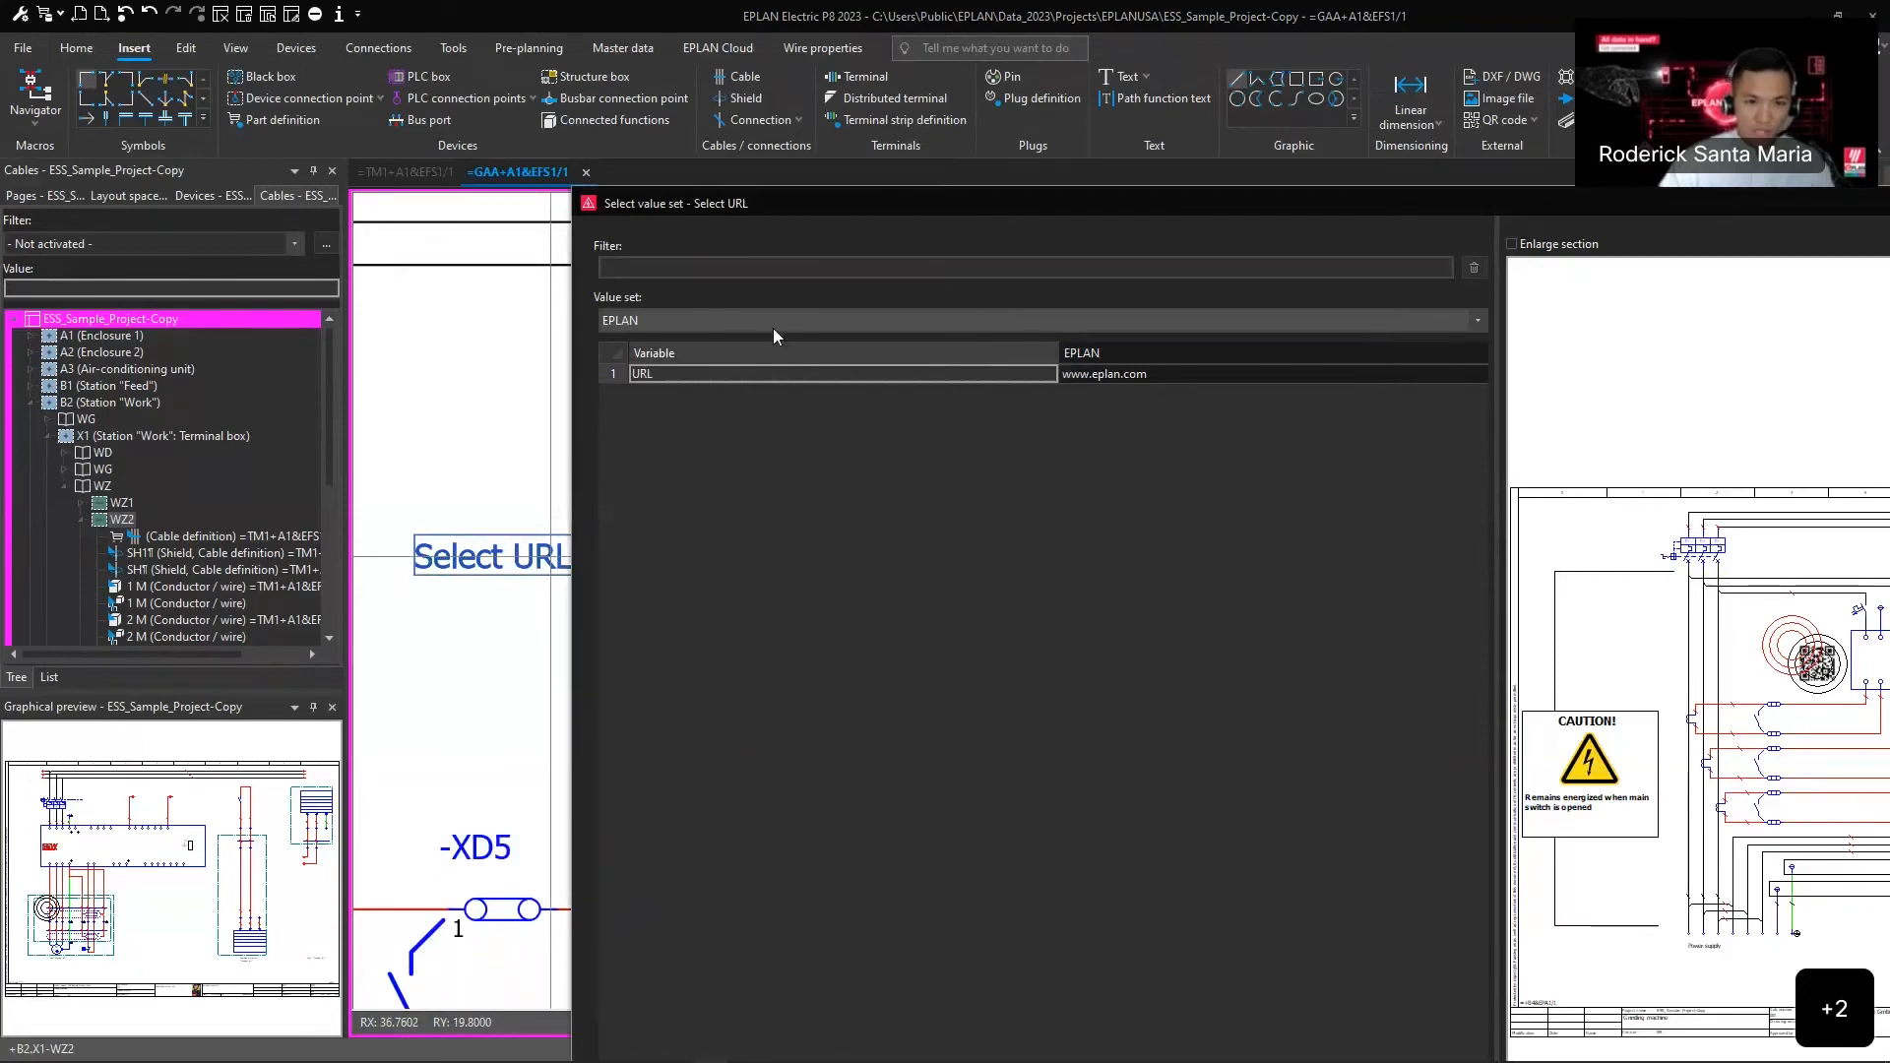
left_click_drag(579, 184, 833, 114)
left_click(797, 226)
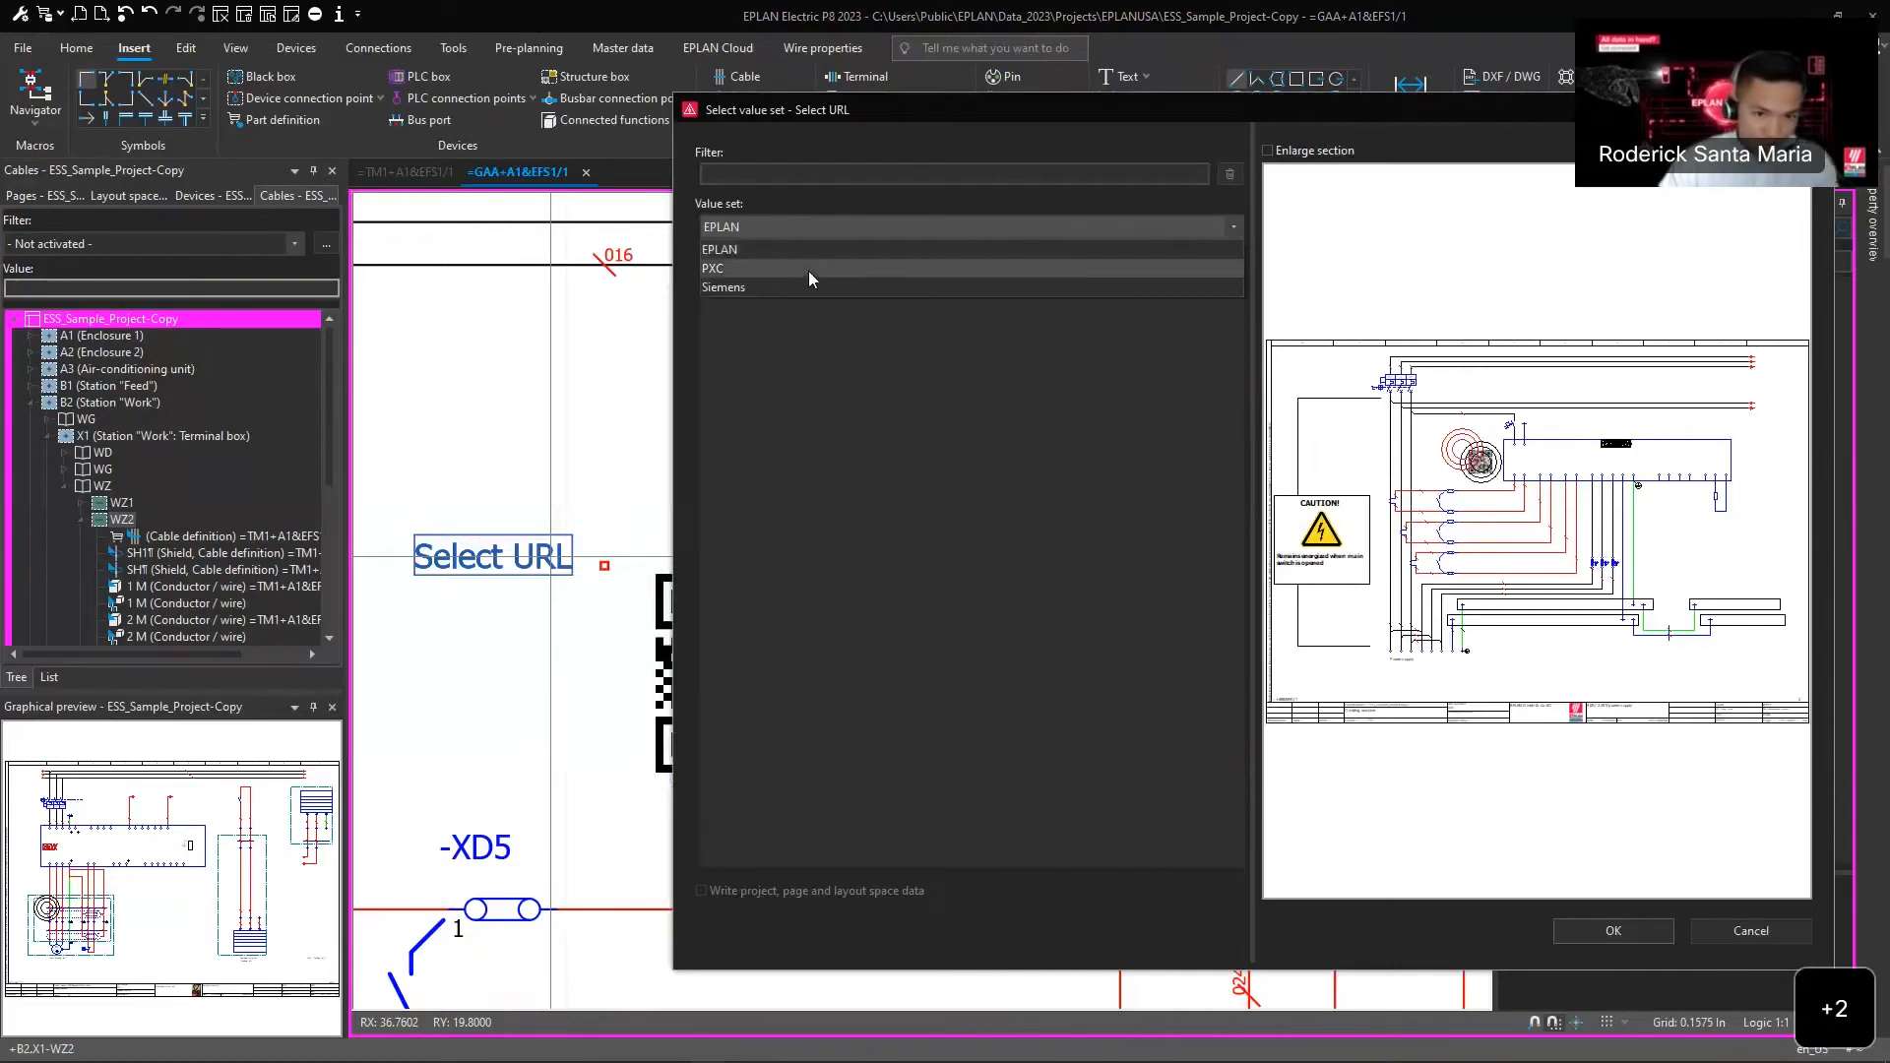
left_click(815, 249)
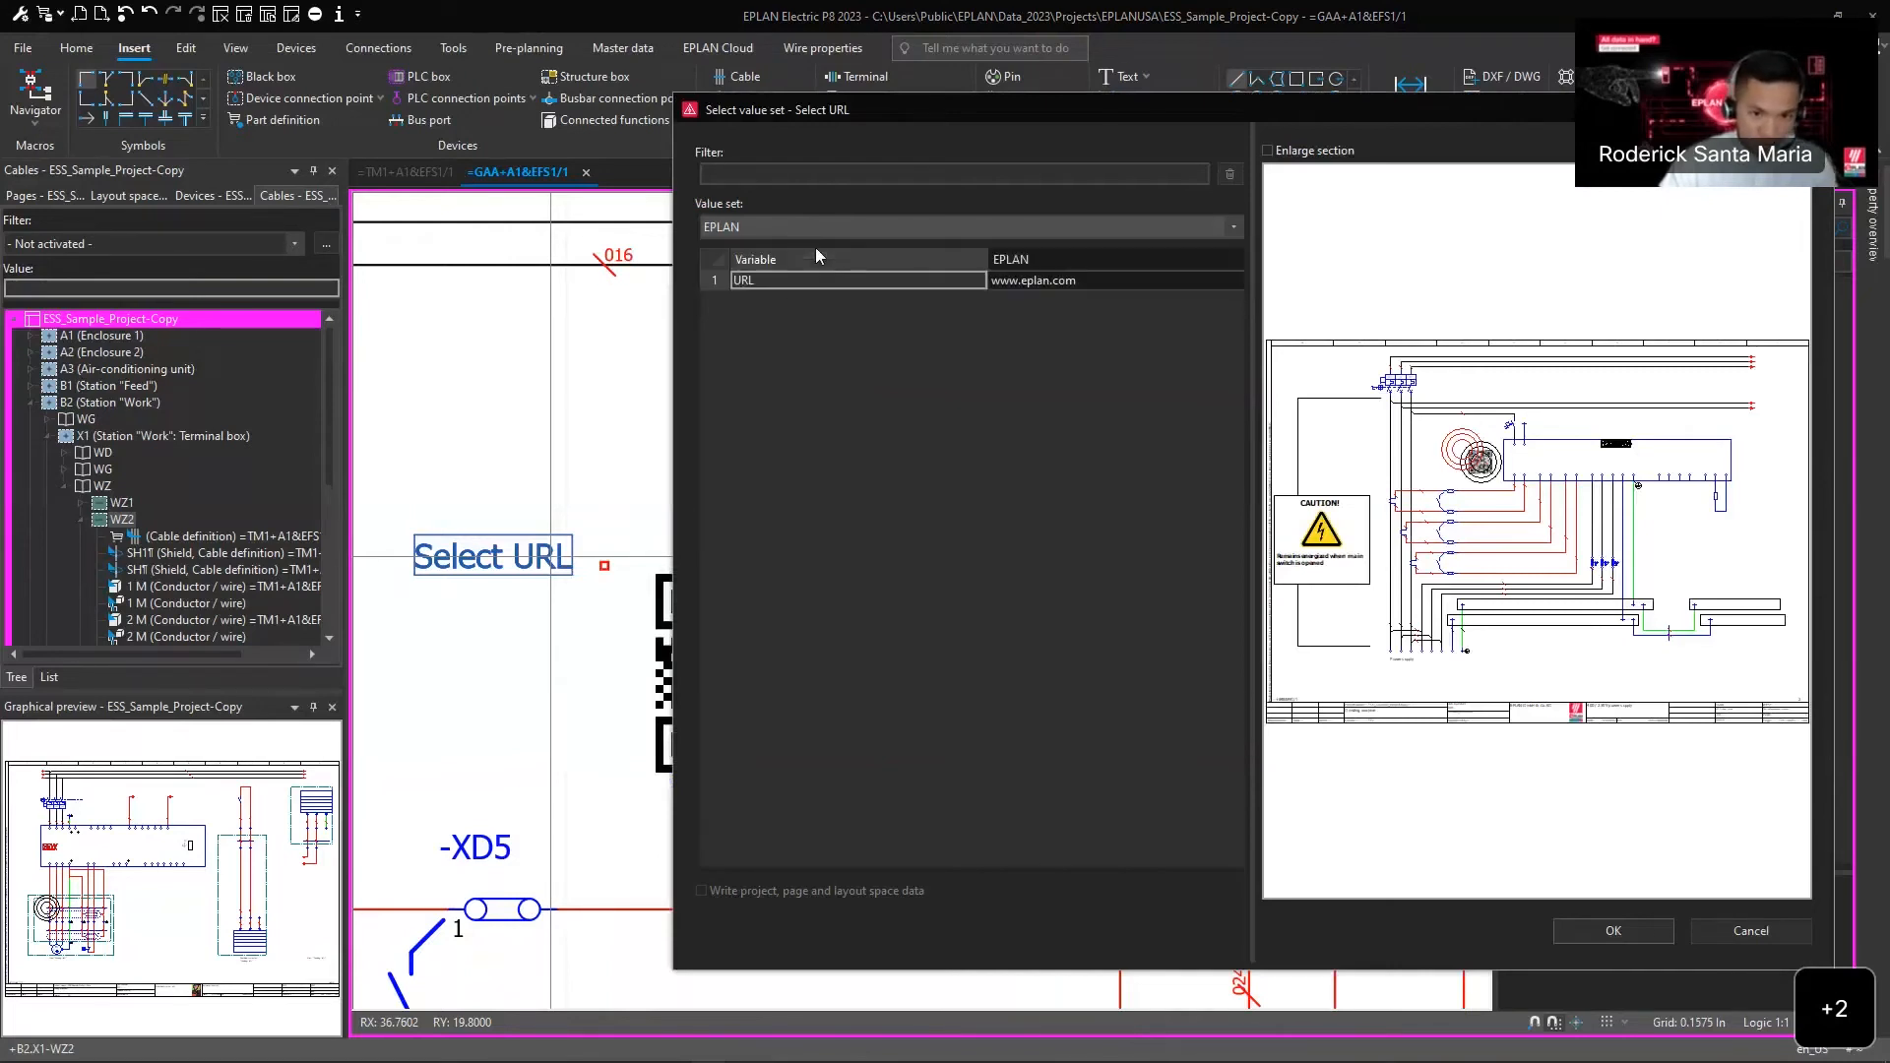
left_click(1591, 931)
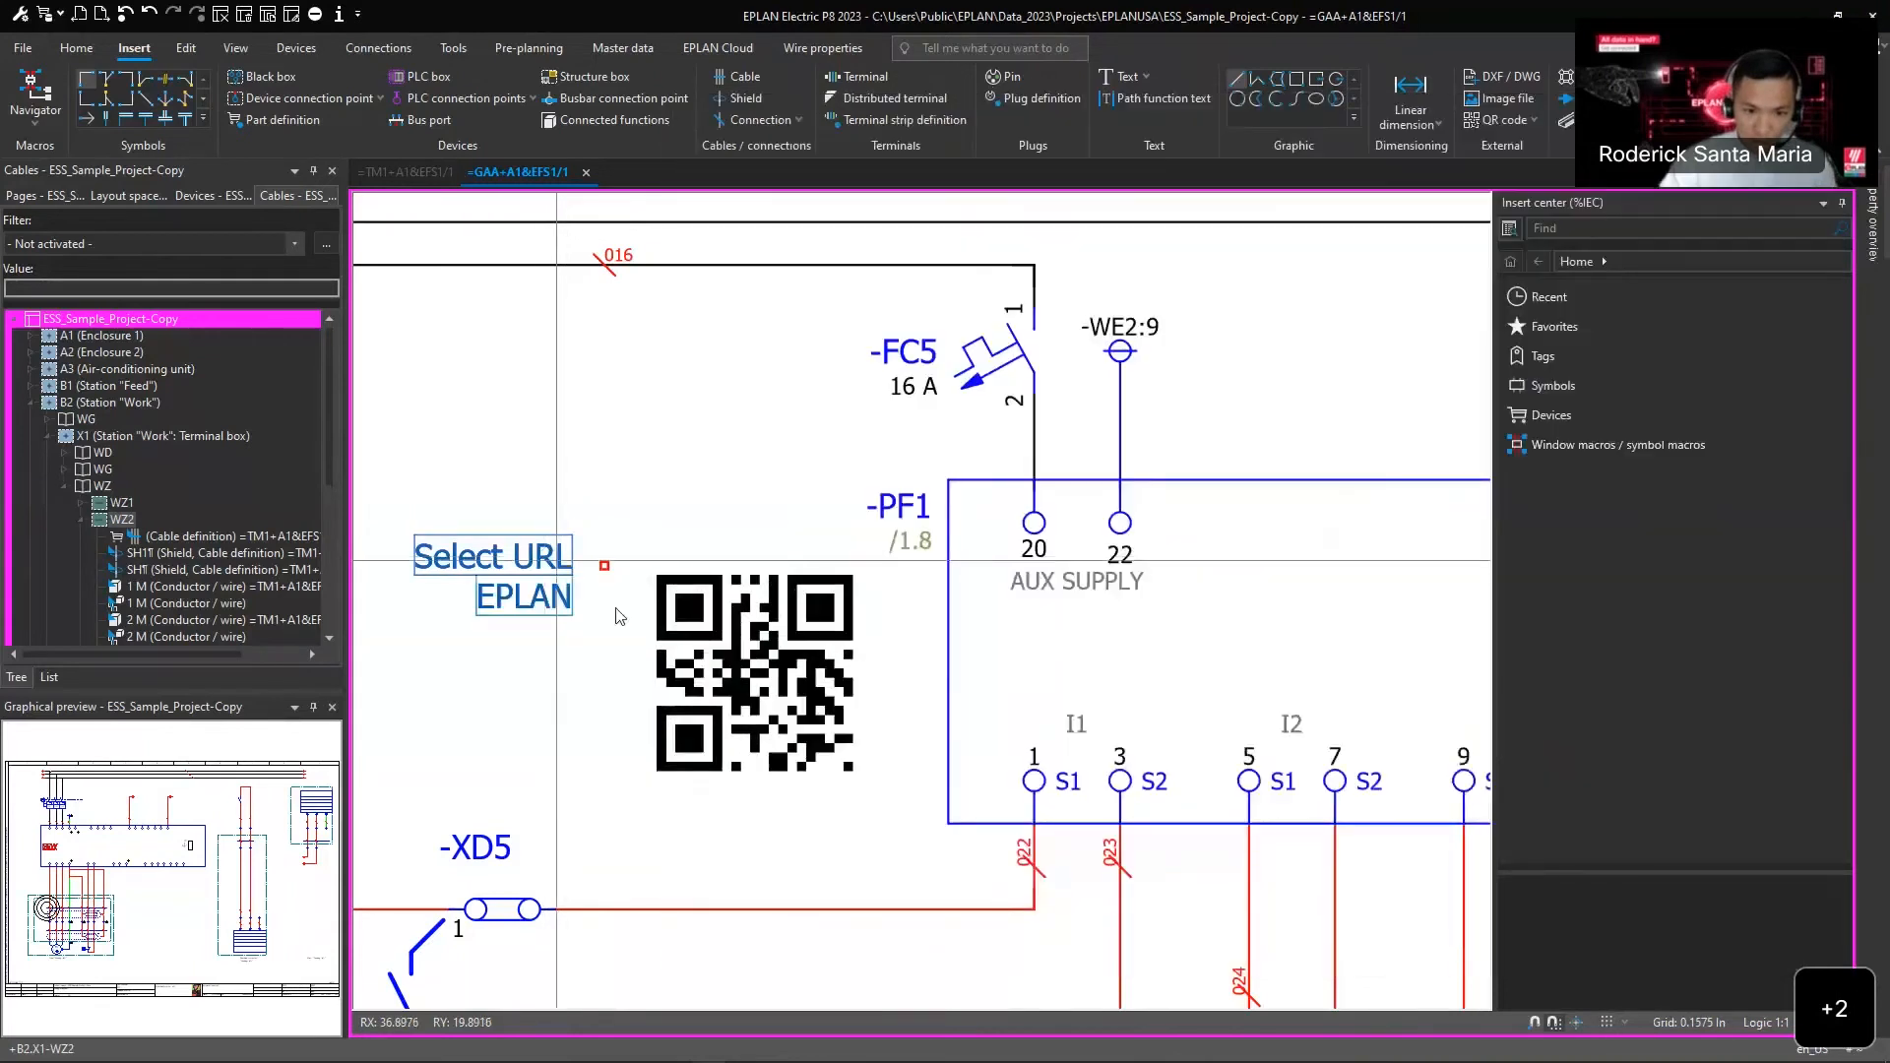
- Examine the QR code beside device -PF1 and its encoded contents
scroll(627, 672, "up", 3)
scroll(627, 673, "up", 1)
middle_click_drag(598, 697, 743, 689)
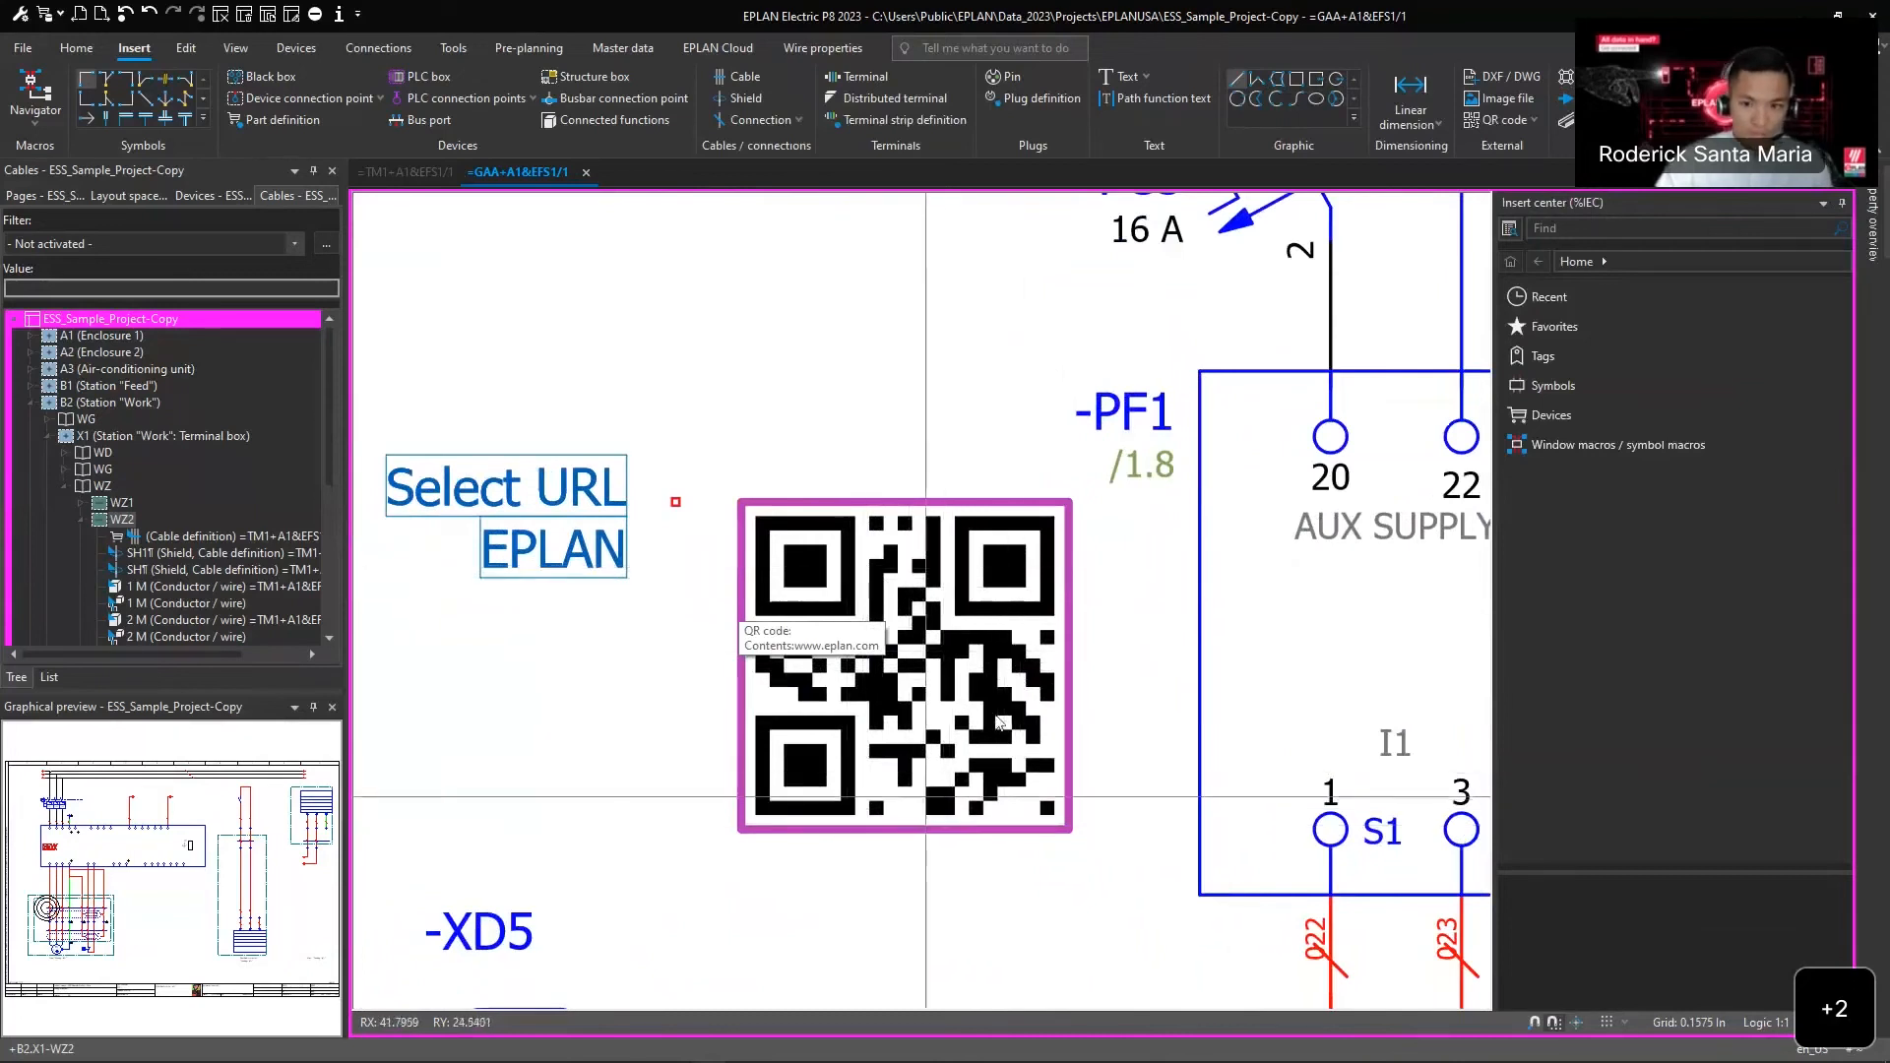
scroll(1023, 670, "down", 2)
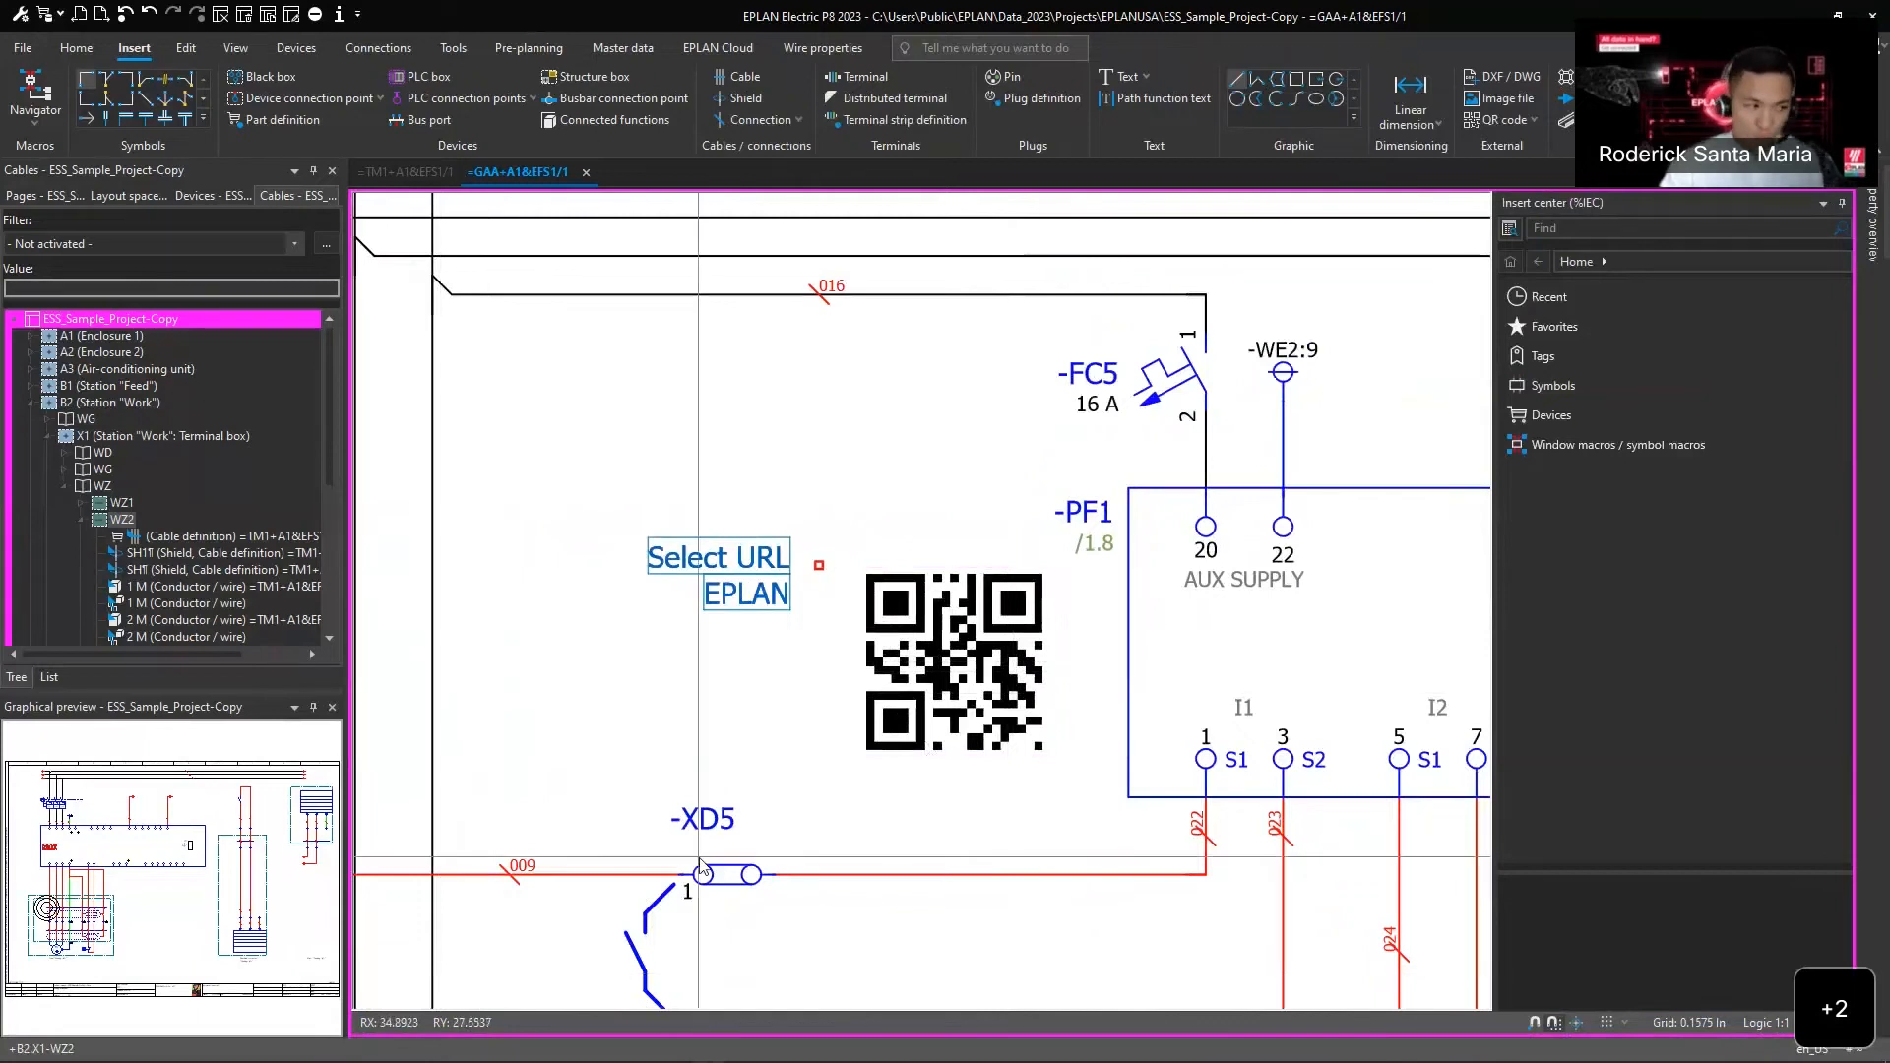
scroll(1068, 669, "down", 2)
scroll(1068, 669, "up", 1)
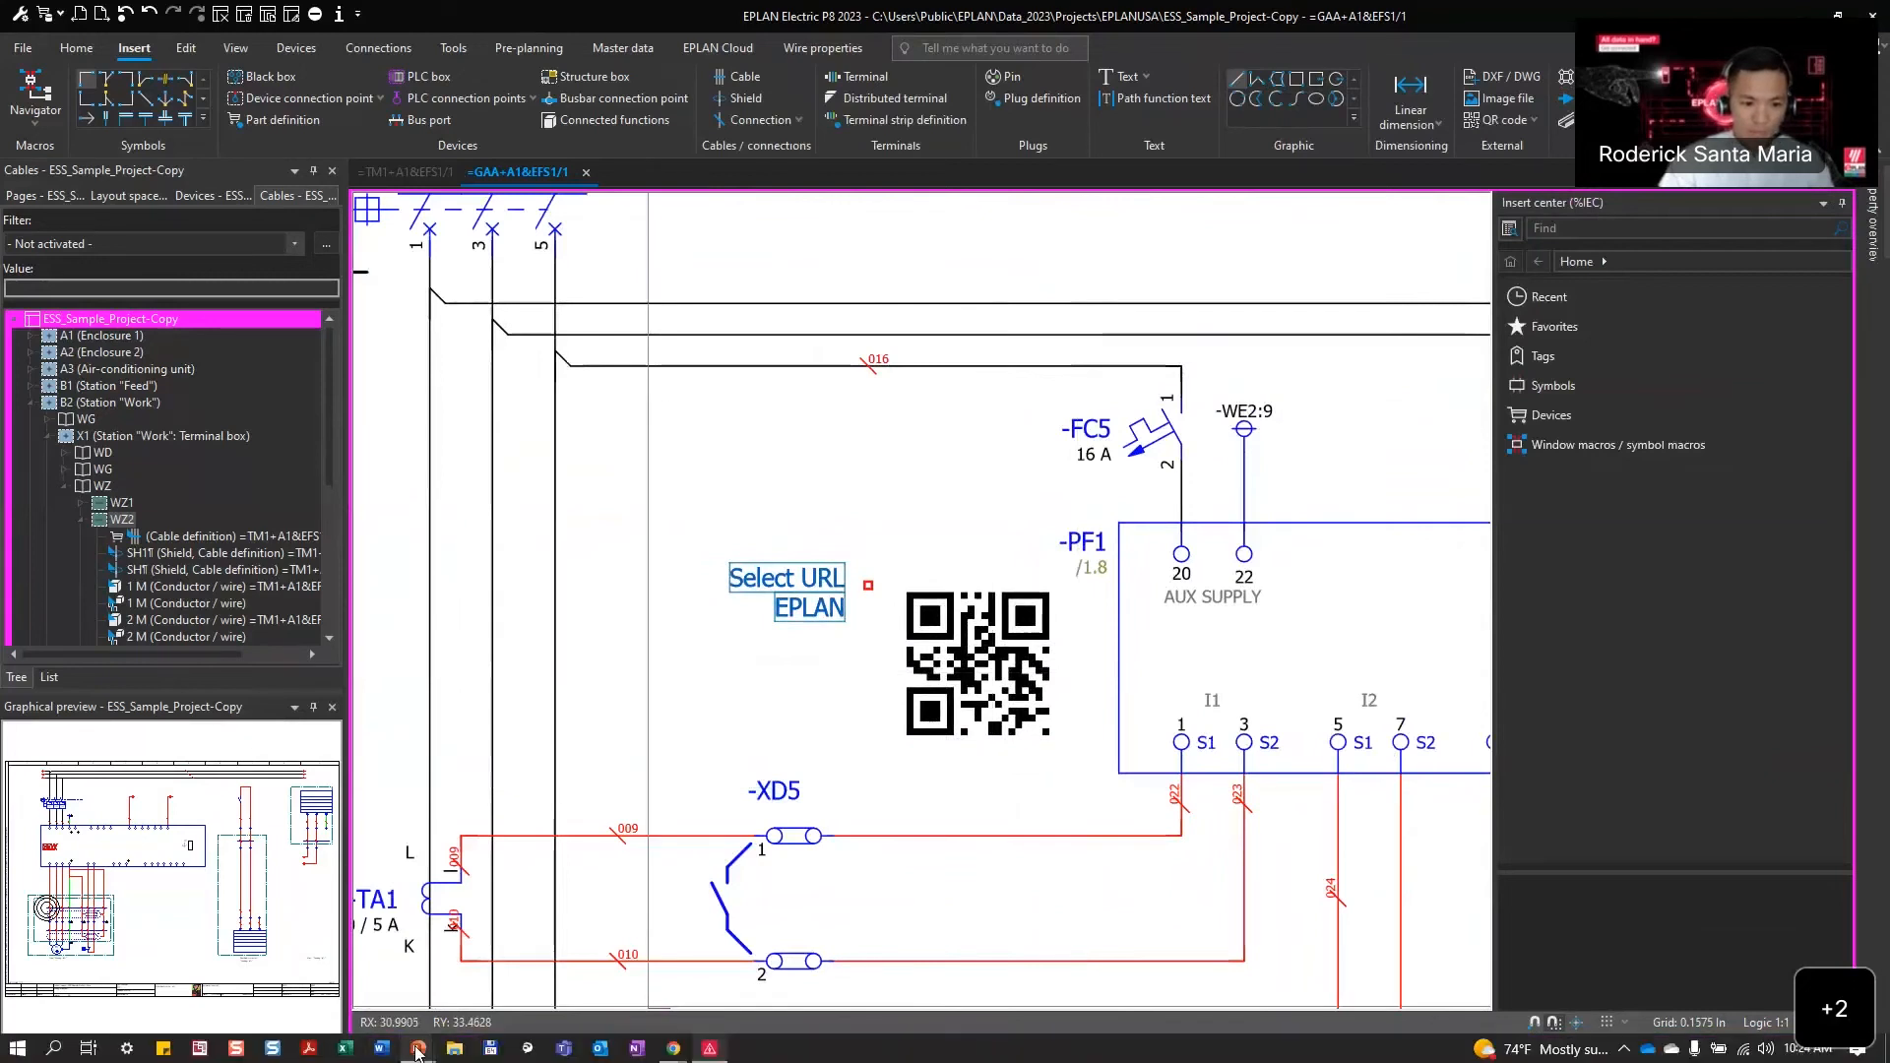
- Switch to the presentation slide show and advance to the International Macro Management slide
left_click(418, 1053)
left_click(422, 969)
left_click(914, 642)
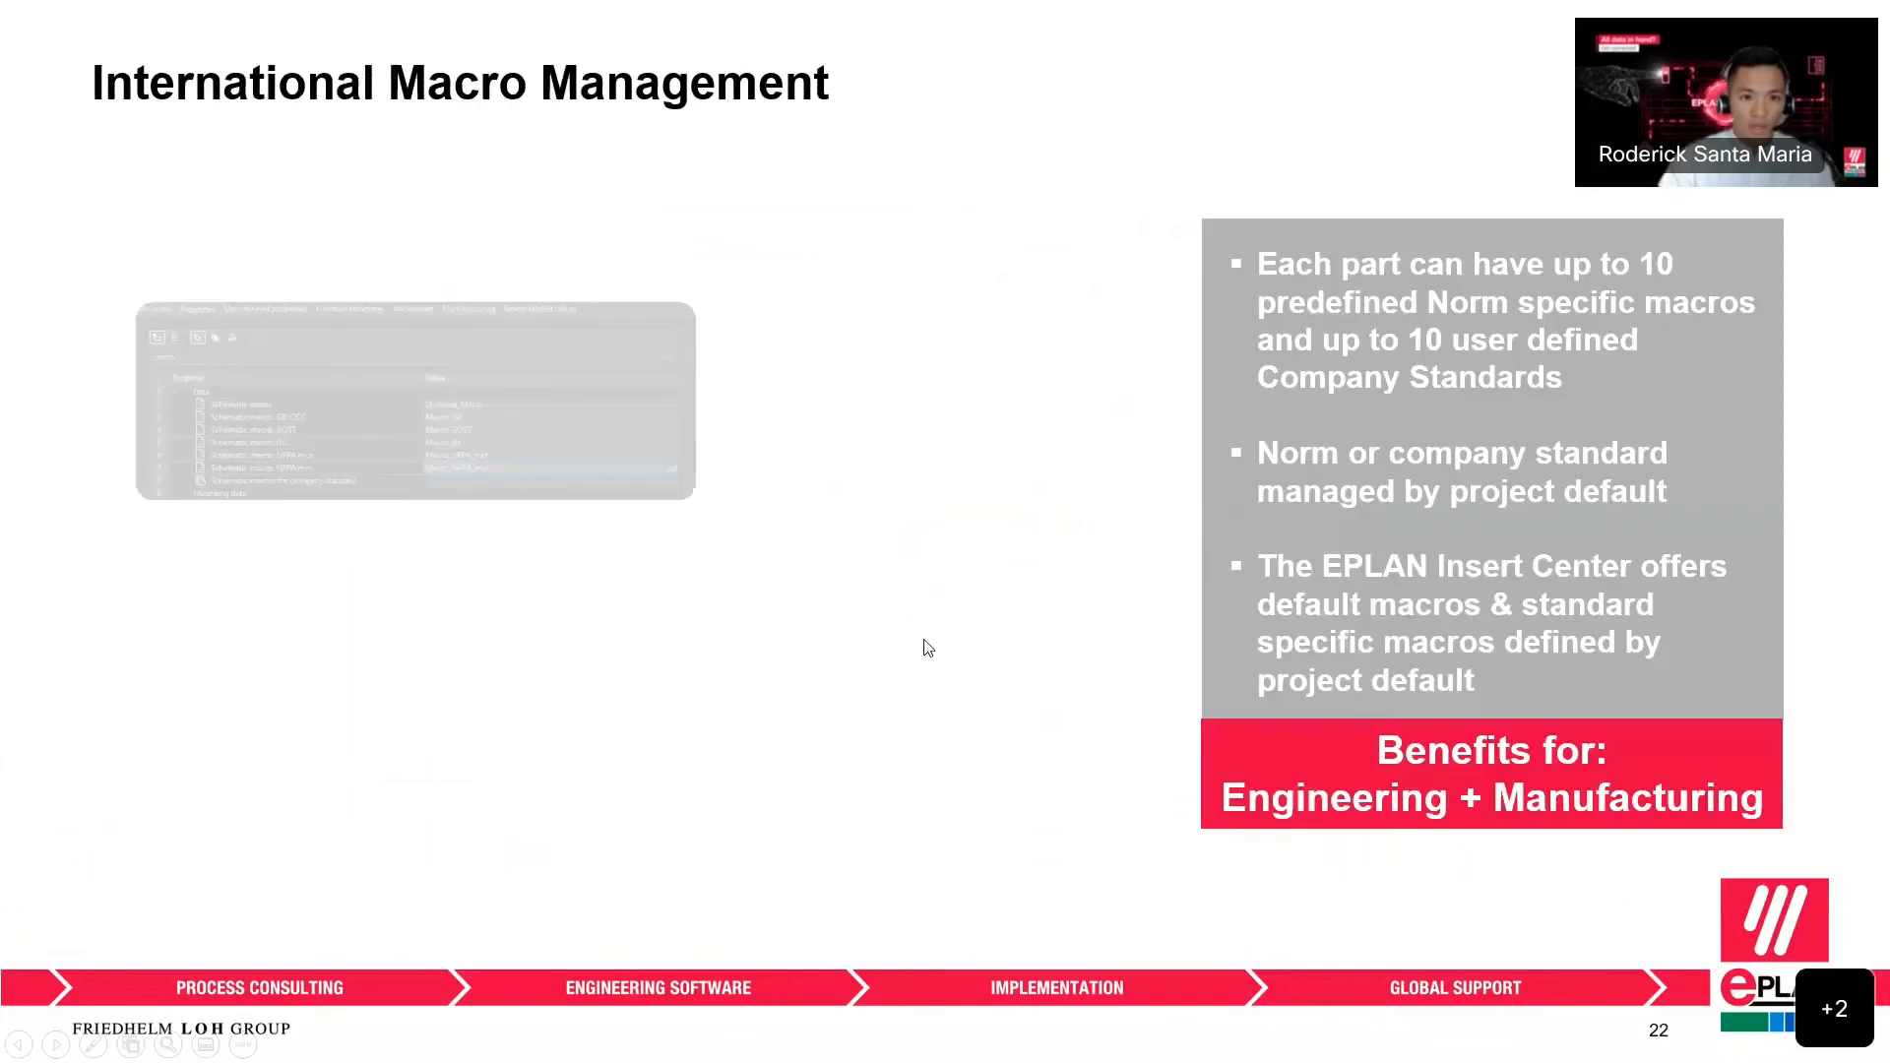